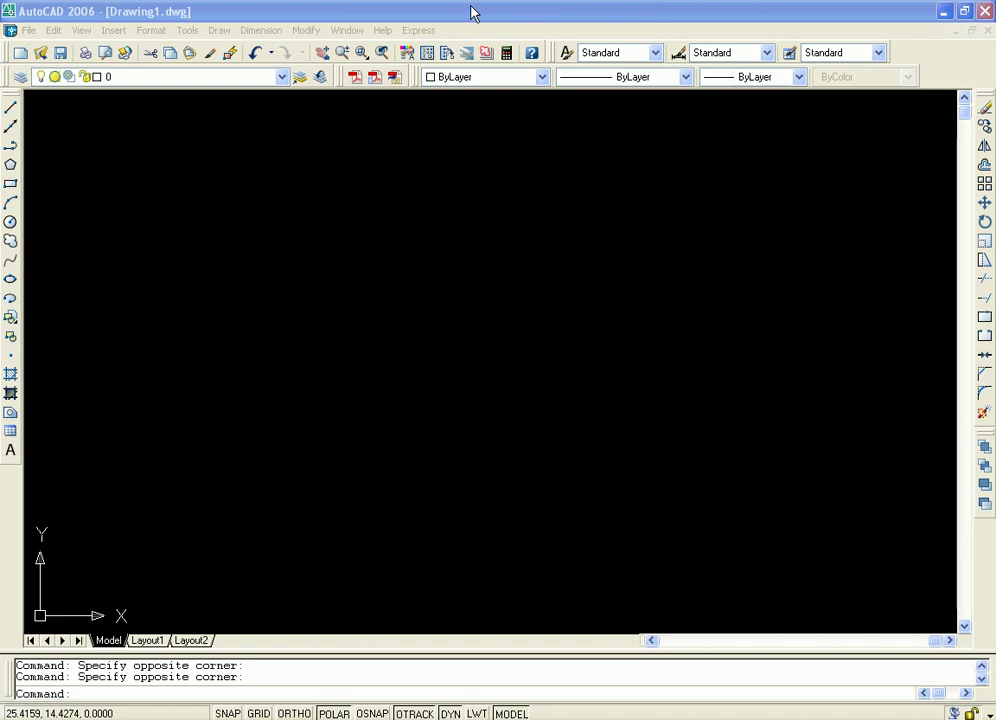
Focus AutoCAD, dismiss the Dimension menu, and draw a tall rectangle from two opposite corners.
left_click(472, 12)
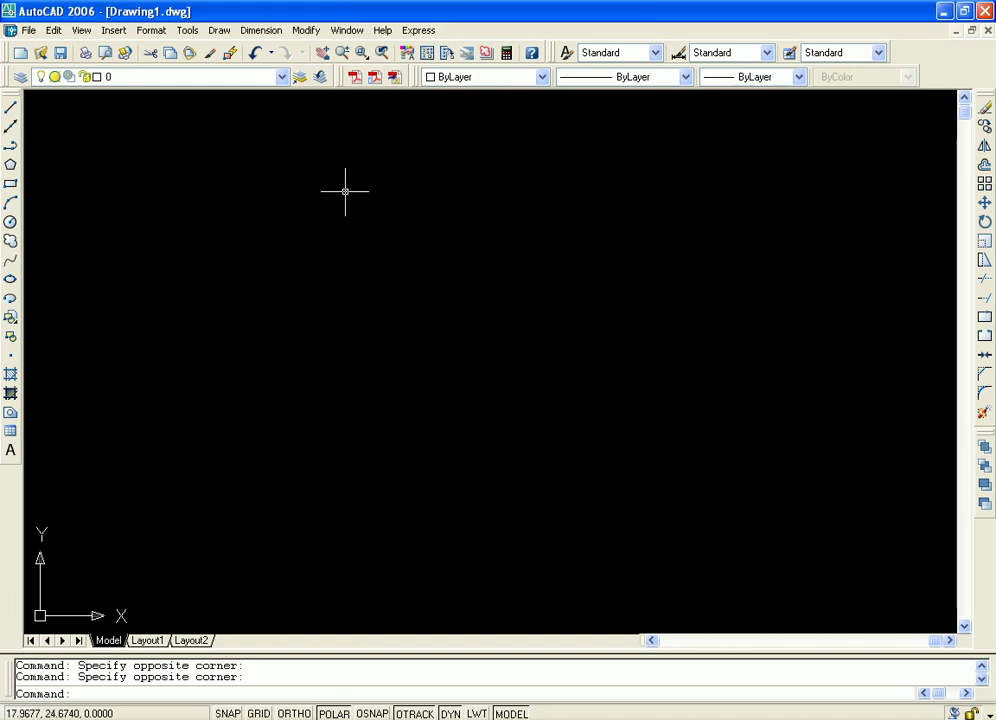
left_click(261, 32)
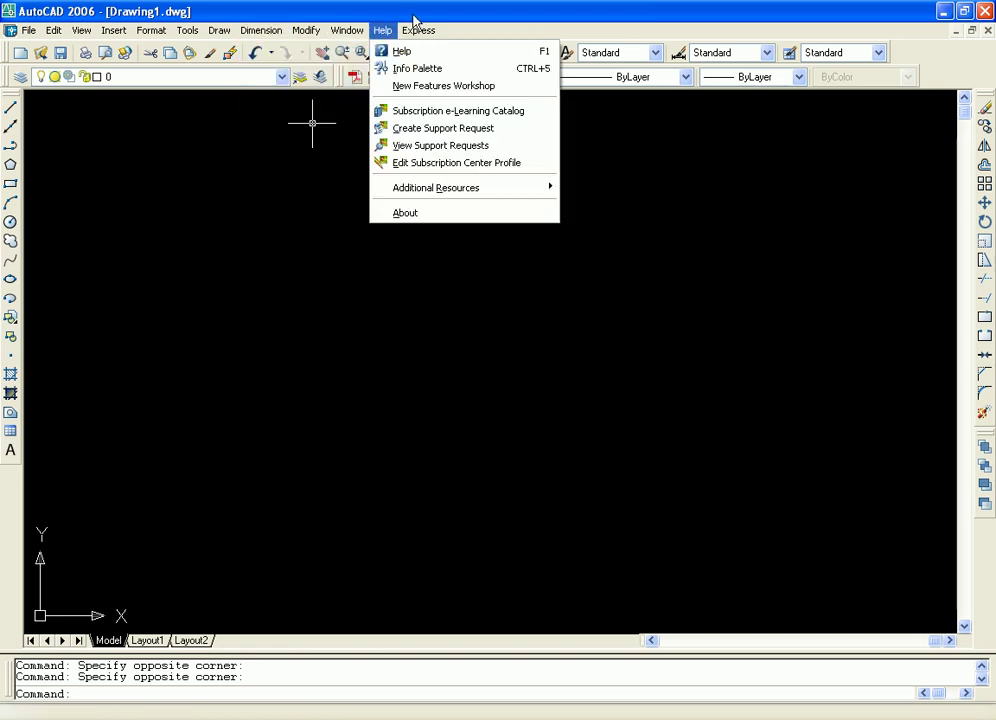
left_click(470, 25)
left_click(9, 185)
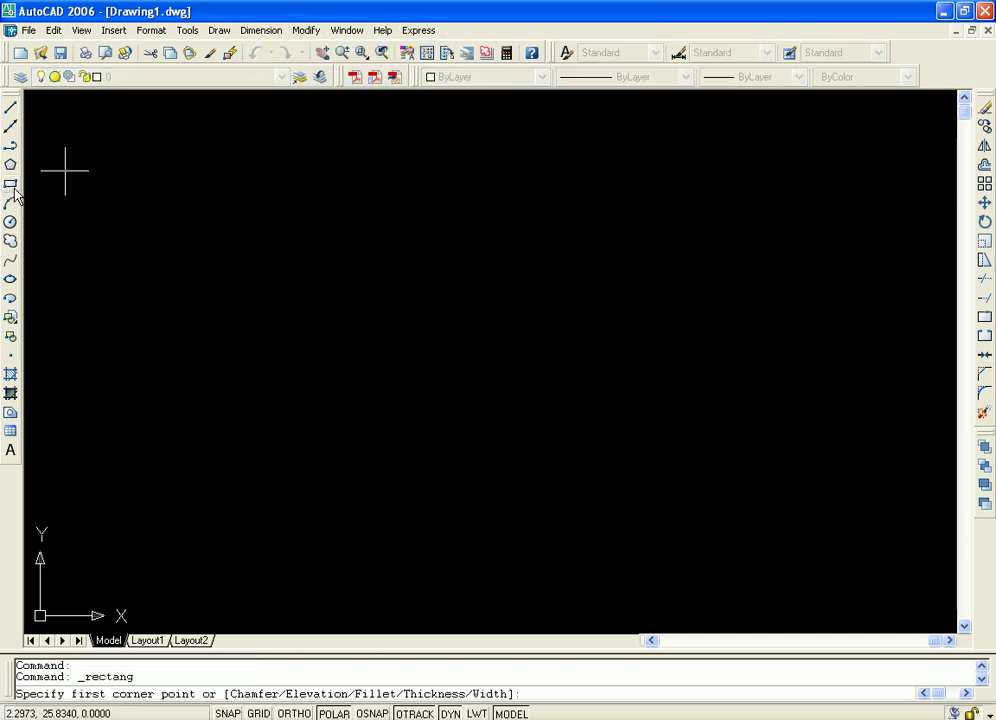
left_click(339, 220)
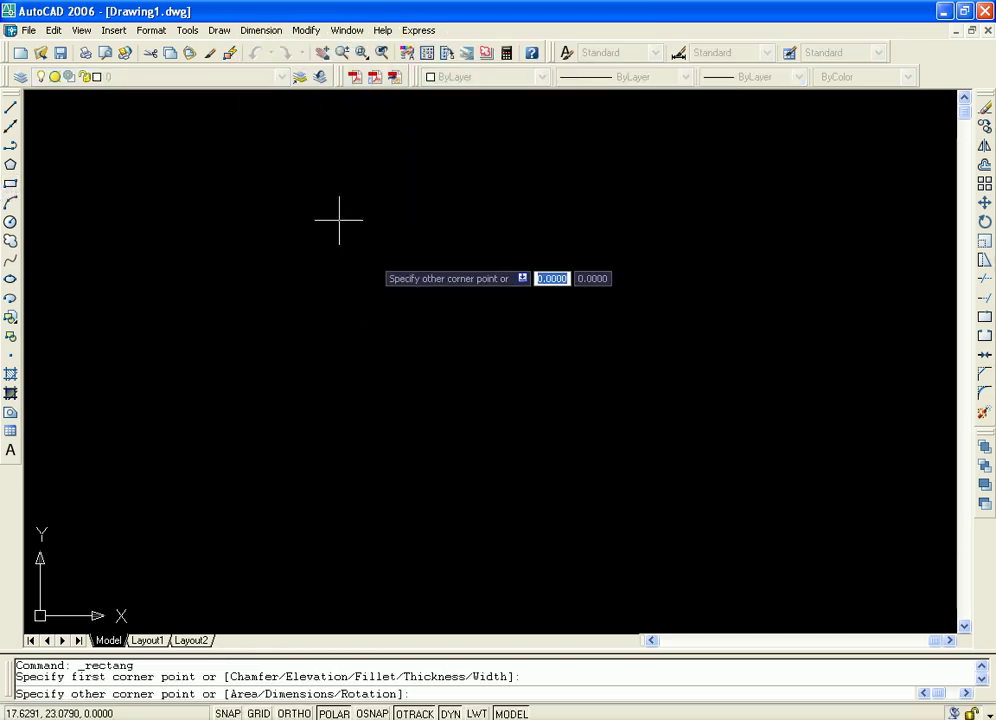
left_click(597, 525)
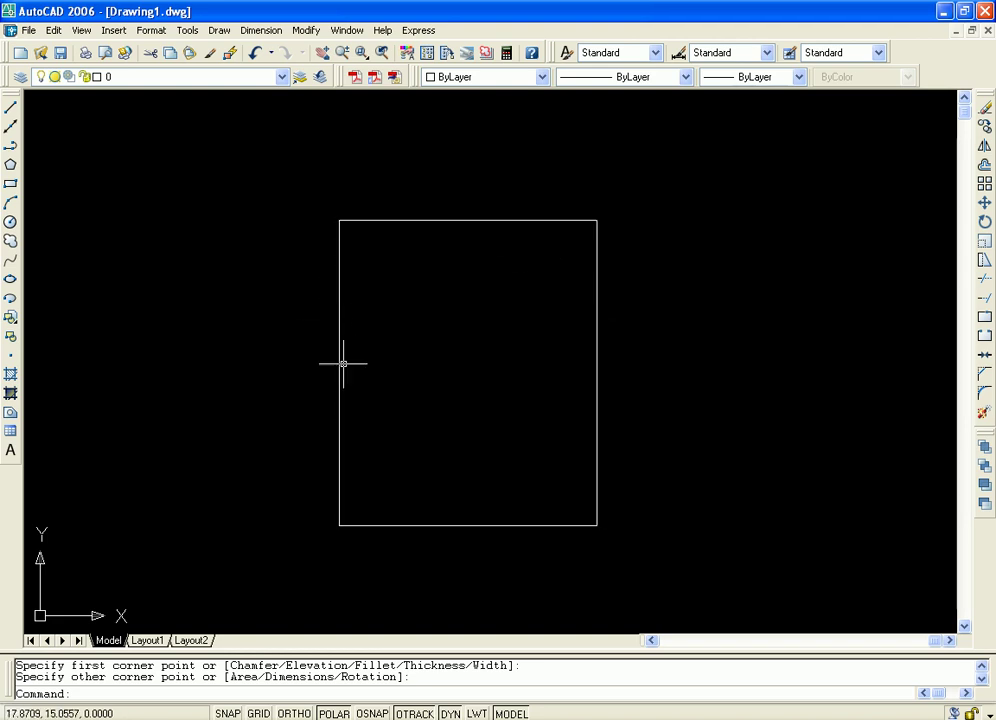
left_click(261, 30)
left_click(279, 52)
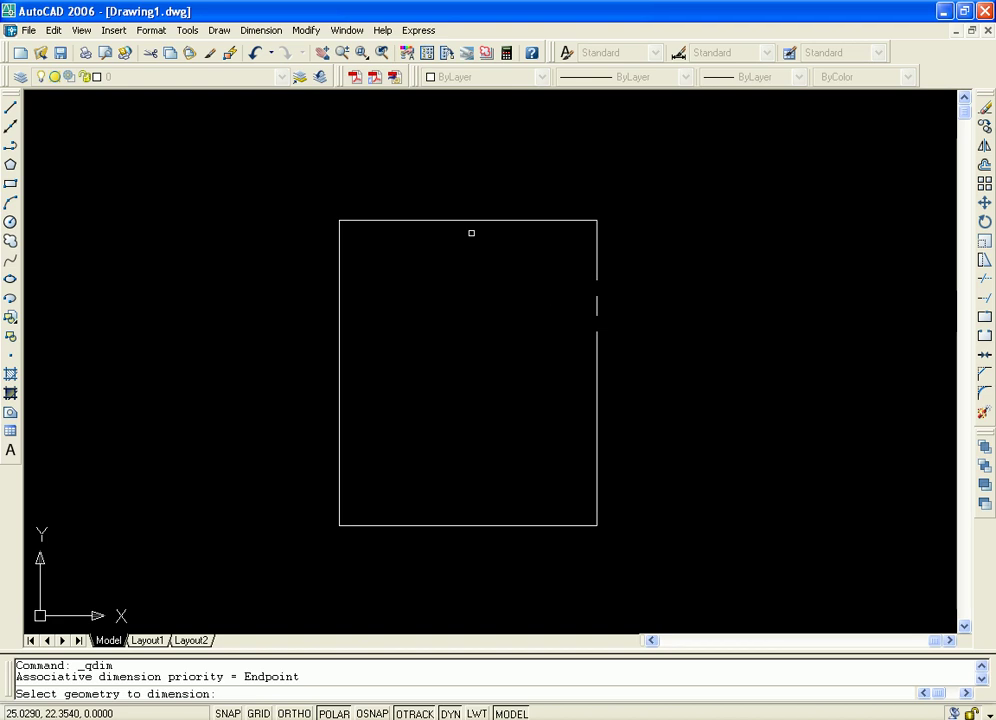
left_click(597, 348)
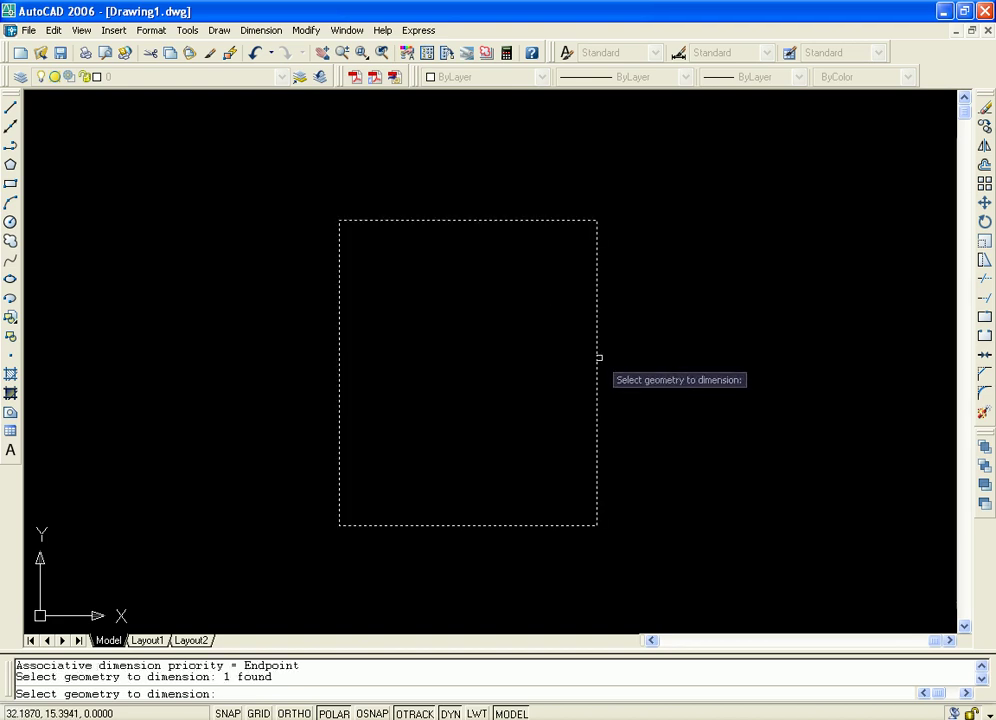
key("Return")
left_click(666, 372)
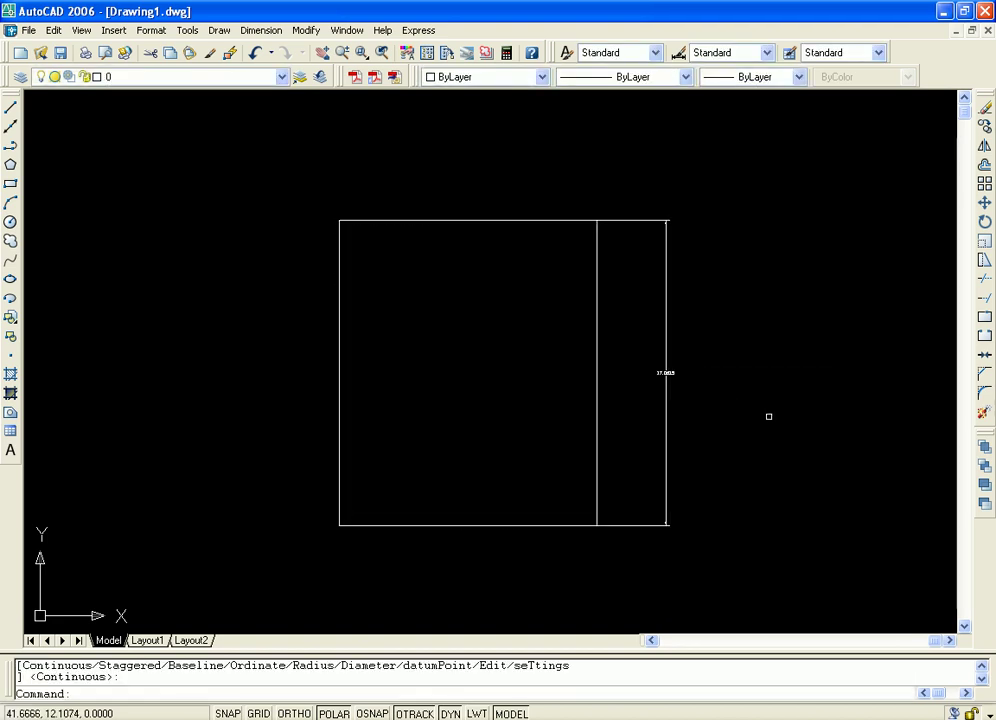
middle_click_drag(741, 390, 666, 387)
scroll(666, 387, "up", 2)
scroll(600, 370, "up", 4)
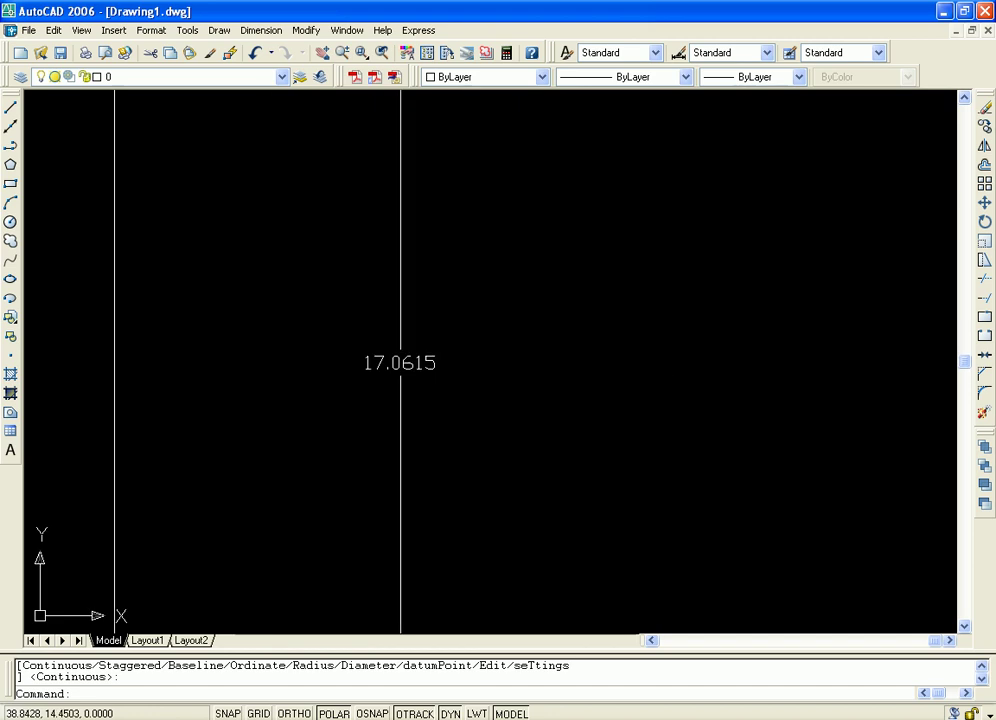
scroll(529, 351, "up", 2)
middle_click_drag(380, 369, 718, 358)
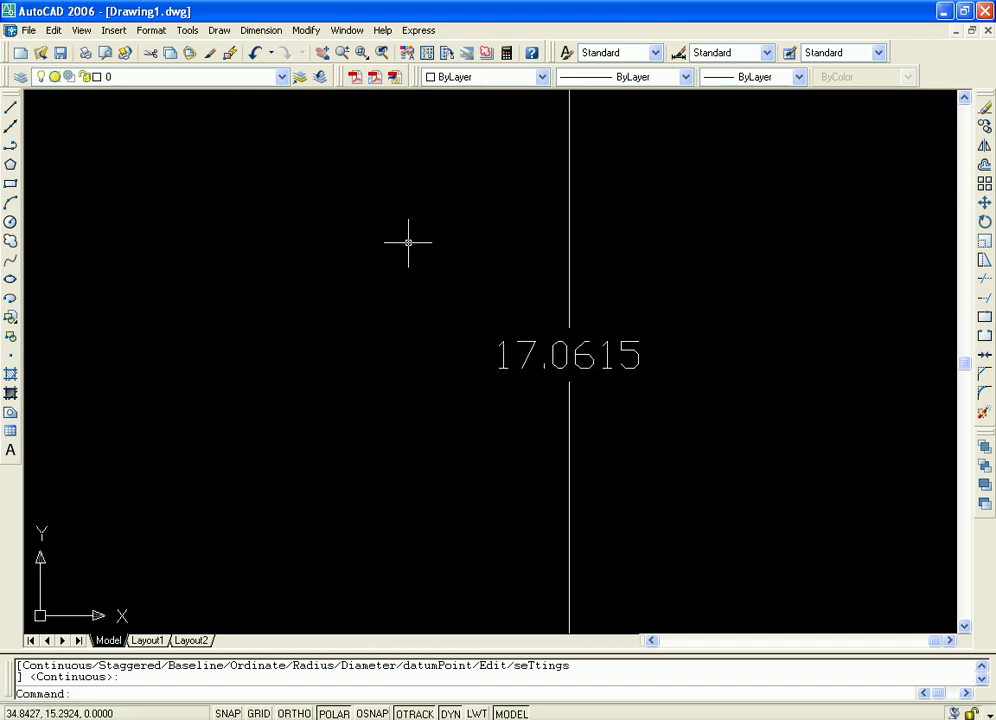
left_click(150, 30)
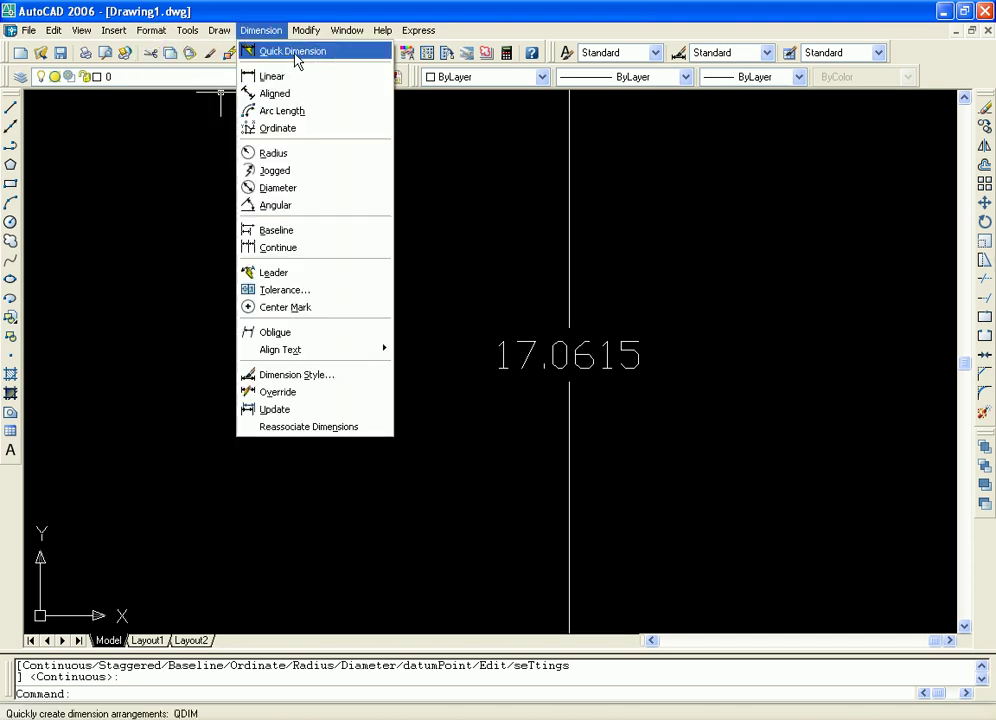
left_click(734, 336)
left_click(736, 323)
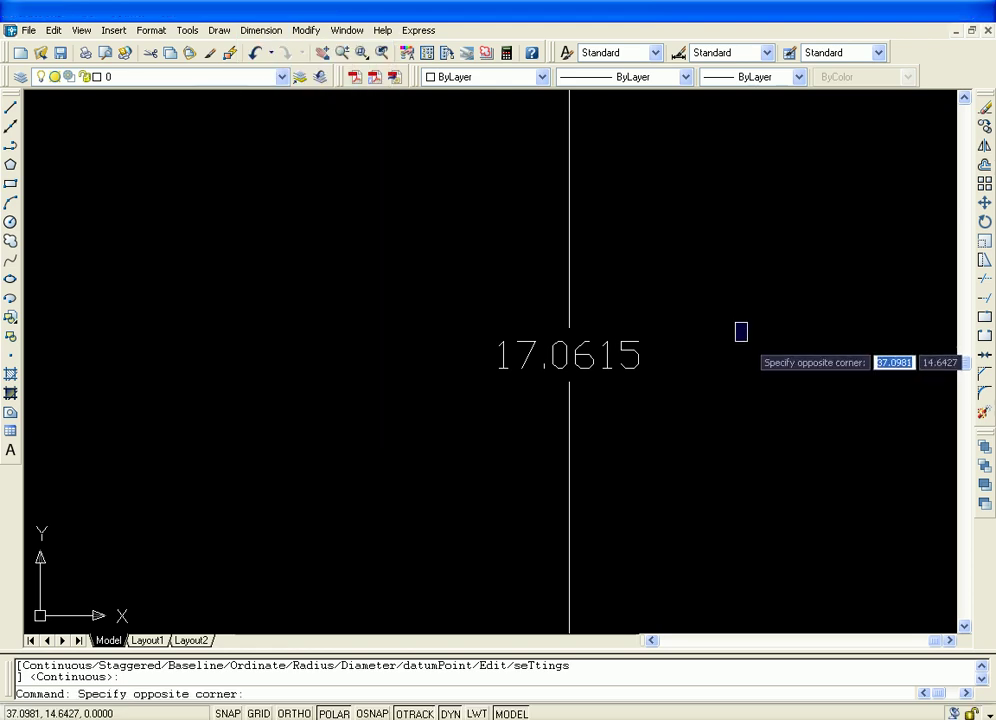
key("Escape")
scroll(733, 351, "down", 10)
scroll(759, 356, "up", 2)
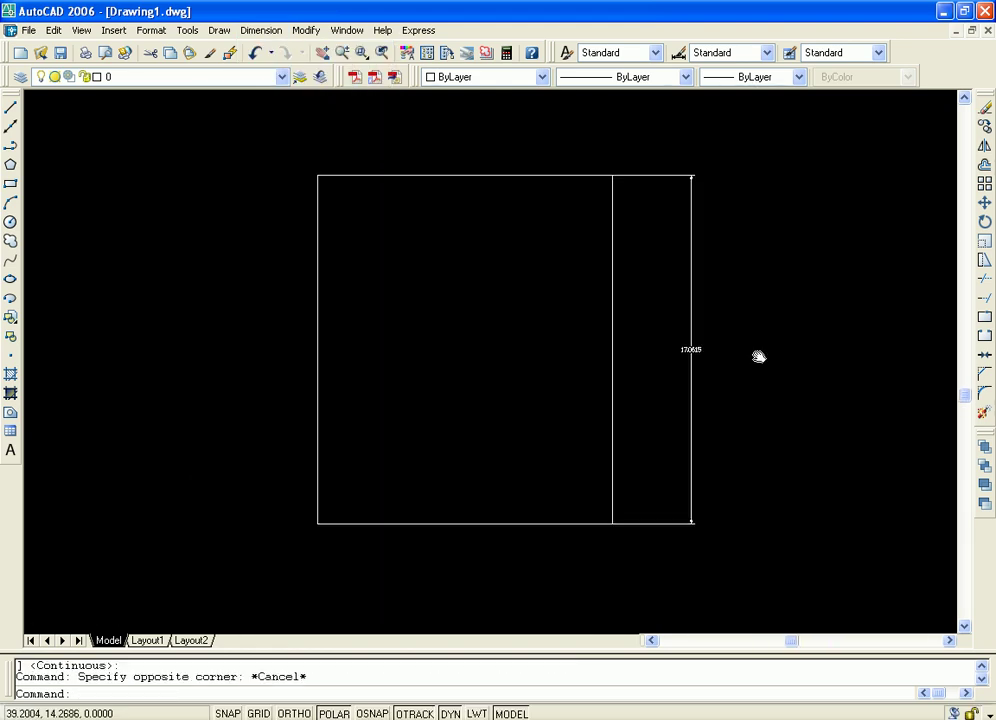
middle_click_drag(759, 356, 745, 364)
left_click(597, 352)
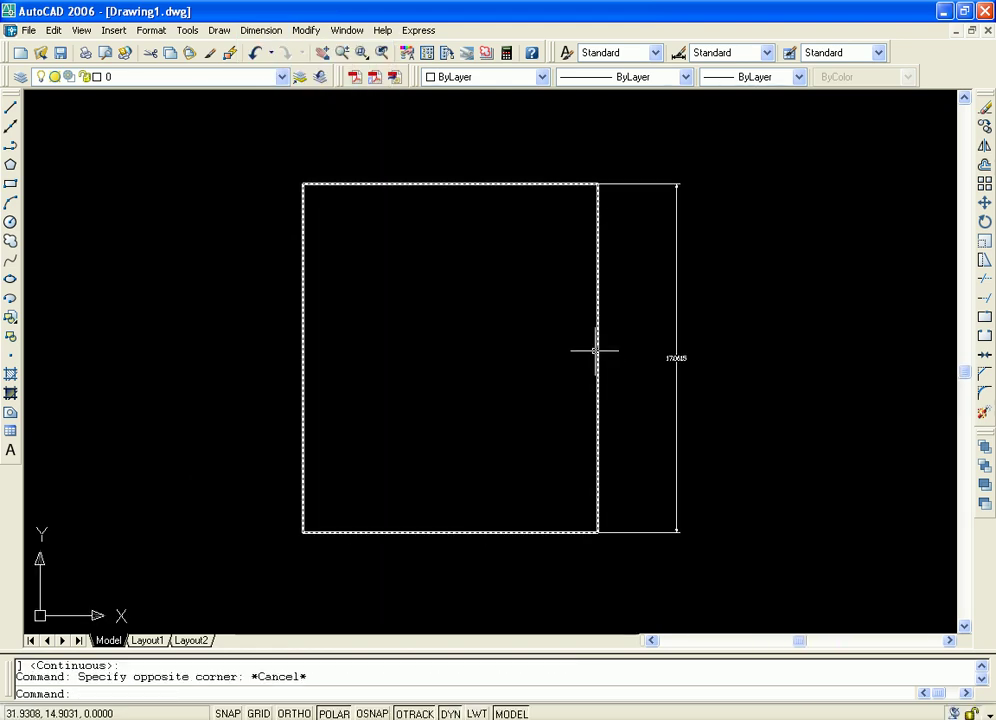
key("Escape")
left_click(676, 357)
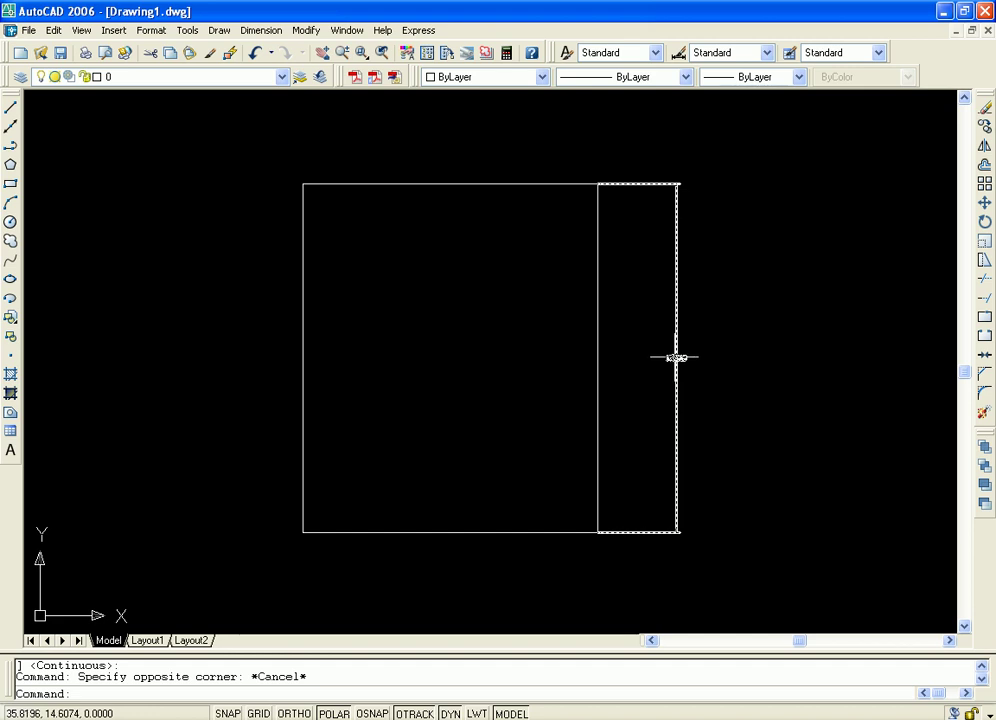
left_click(676, 357)
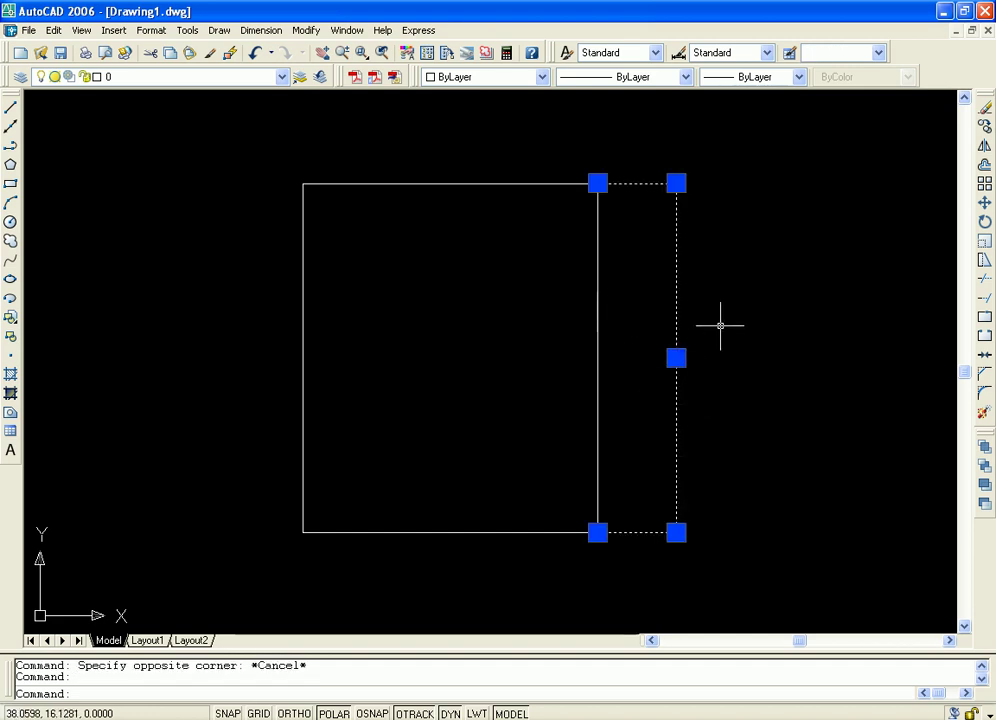
key("Delete")
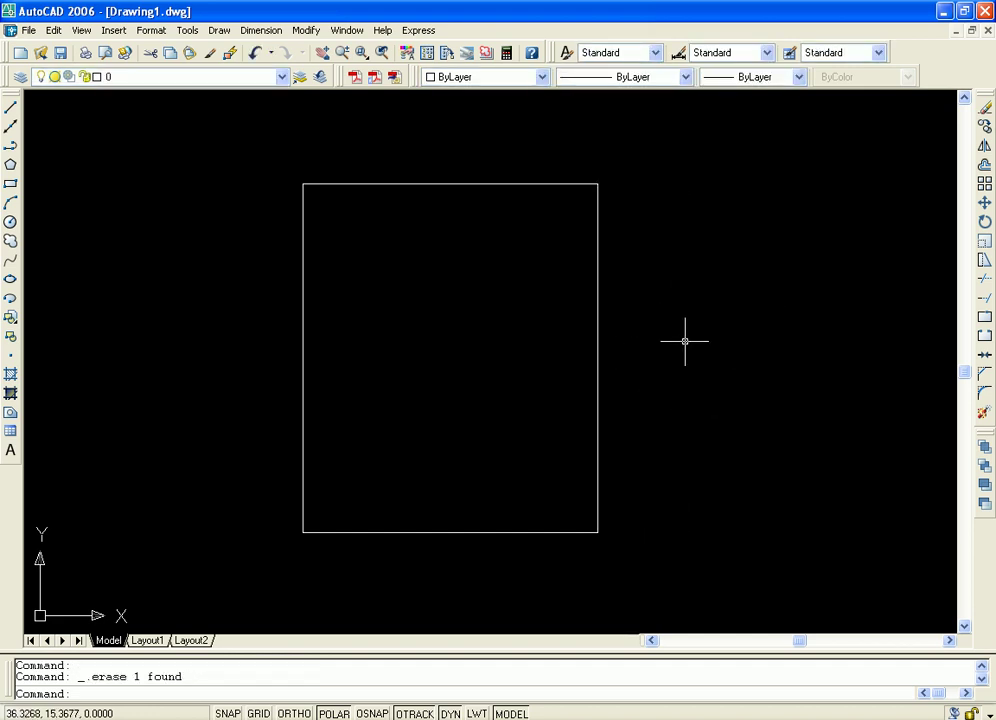
Quick-dimension the rectangle's width, placing a 14.4128 dimension above it.
middle_click_drag(494, 213, 516, 282)
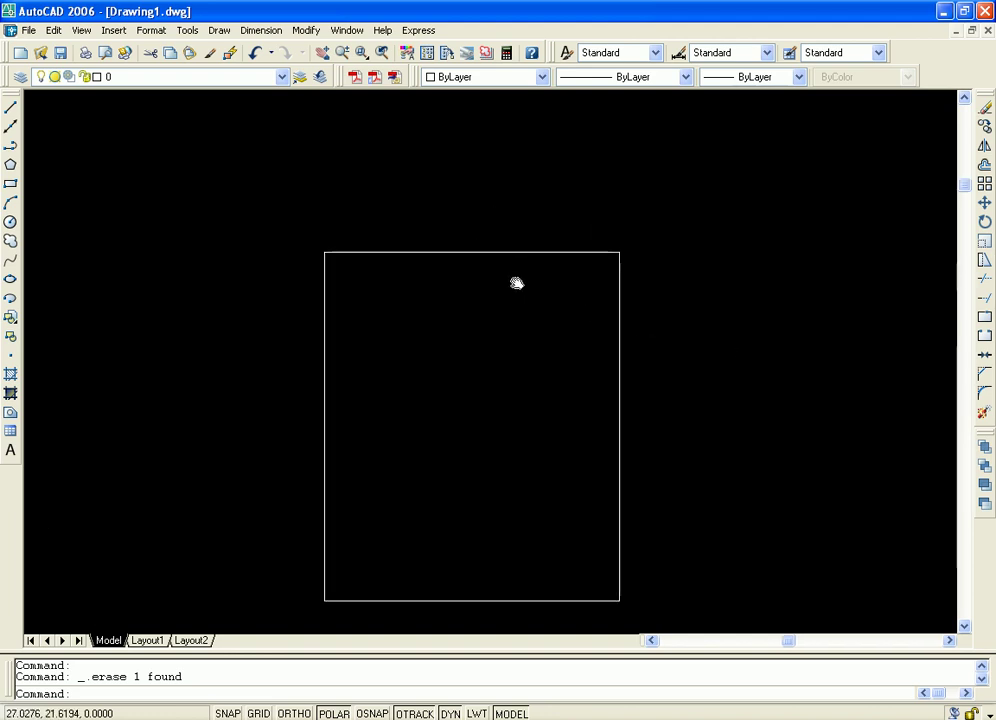
left_click(252, 30)
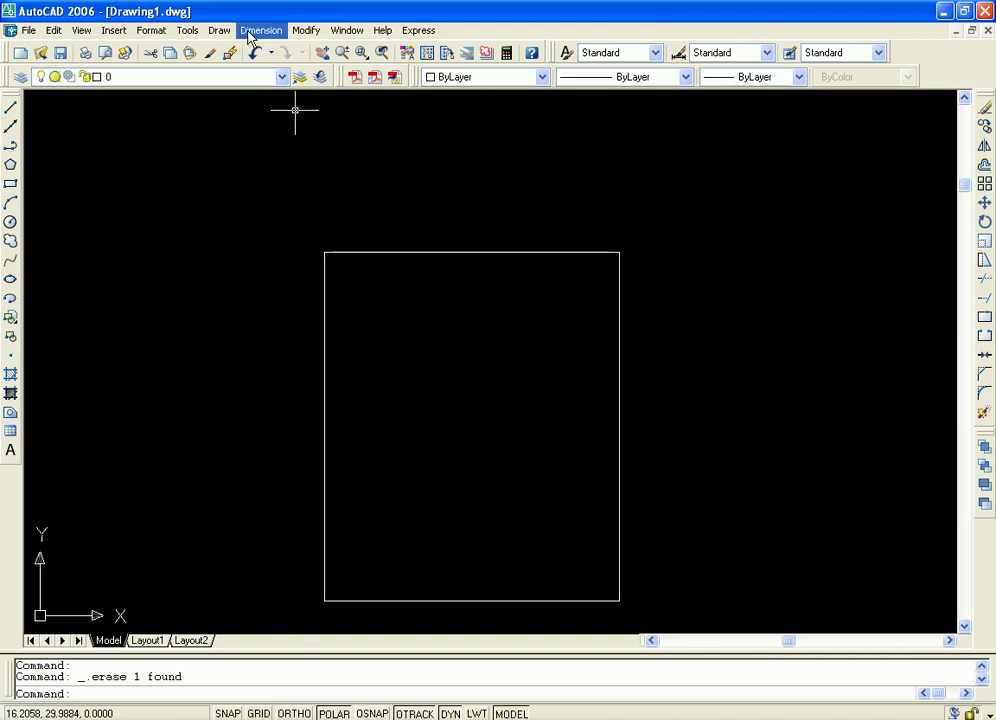
left_click(269, 50)
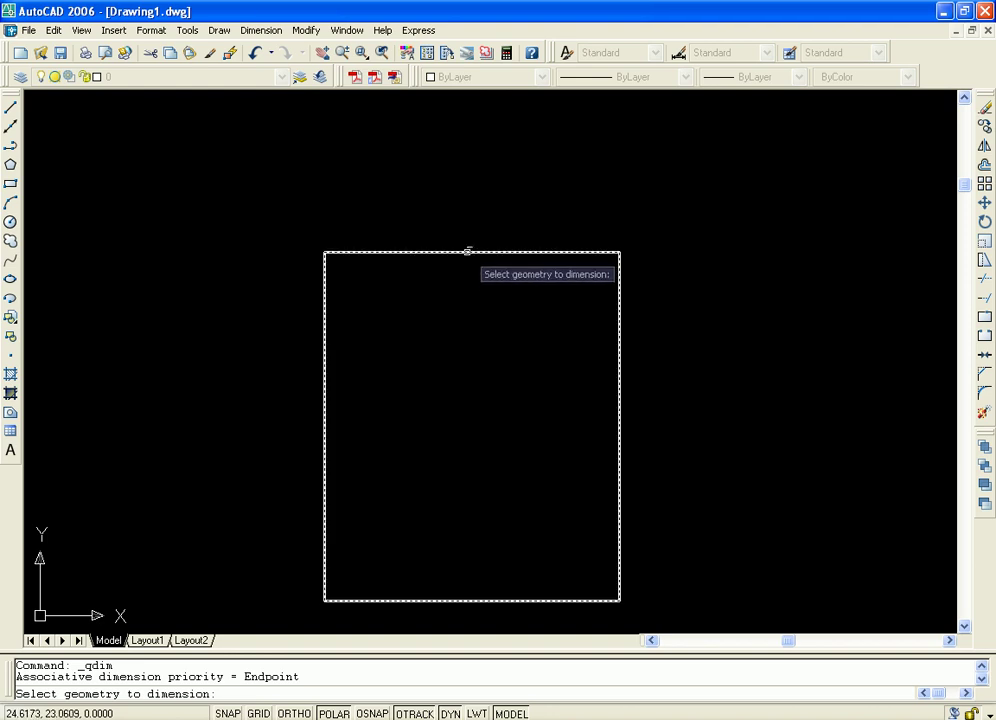
left_click(467, 250)
key("Return")
left_click(480, 182)
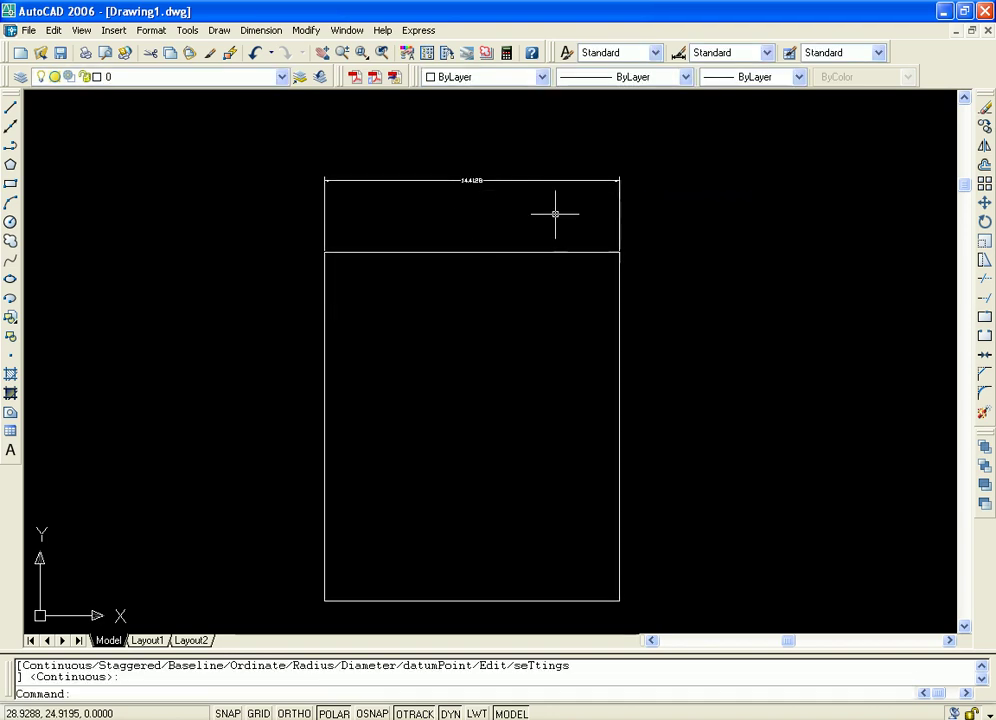
Zoom in to inspect the 14.4128 width dimension, then delete it.
mouse_move(522, 205)
middle_mouse_down()
mouse_move(522, 245)
mouse_move(591, 296)
middle_mouse_up()
scroll(522, 245, "up", 5)
scroll(516, 249, "up", 2)
scroll(513, 249, "up", 2)
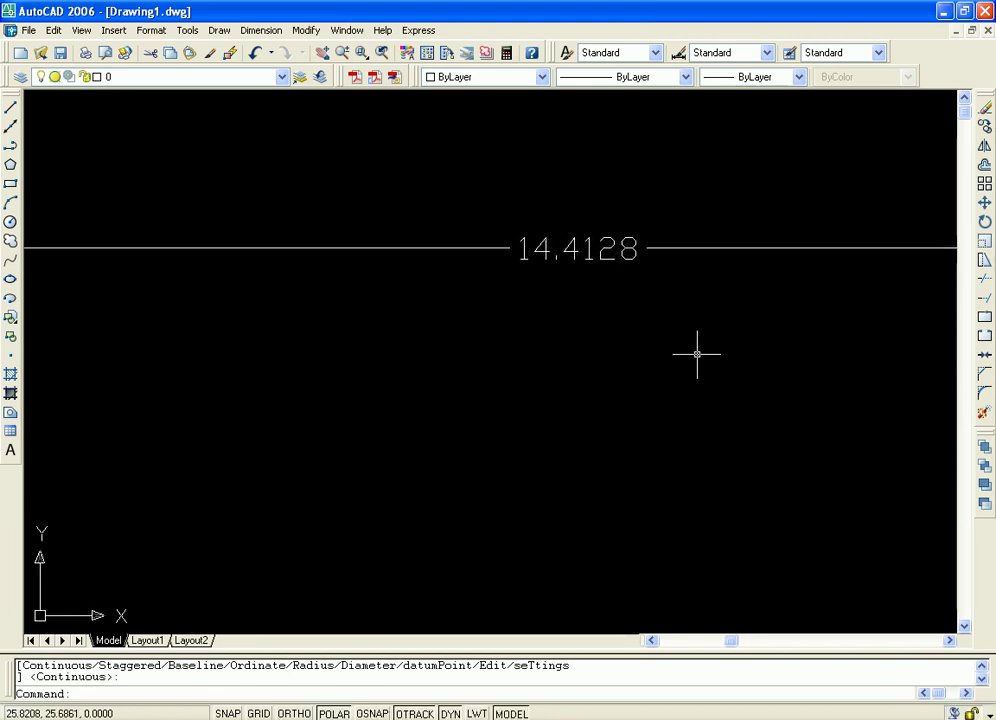
scroll(697, 354, "down", 2)
scroll(697, 334, "down", 2)
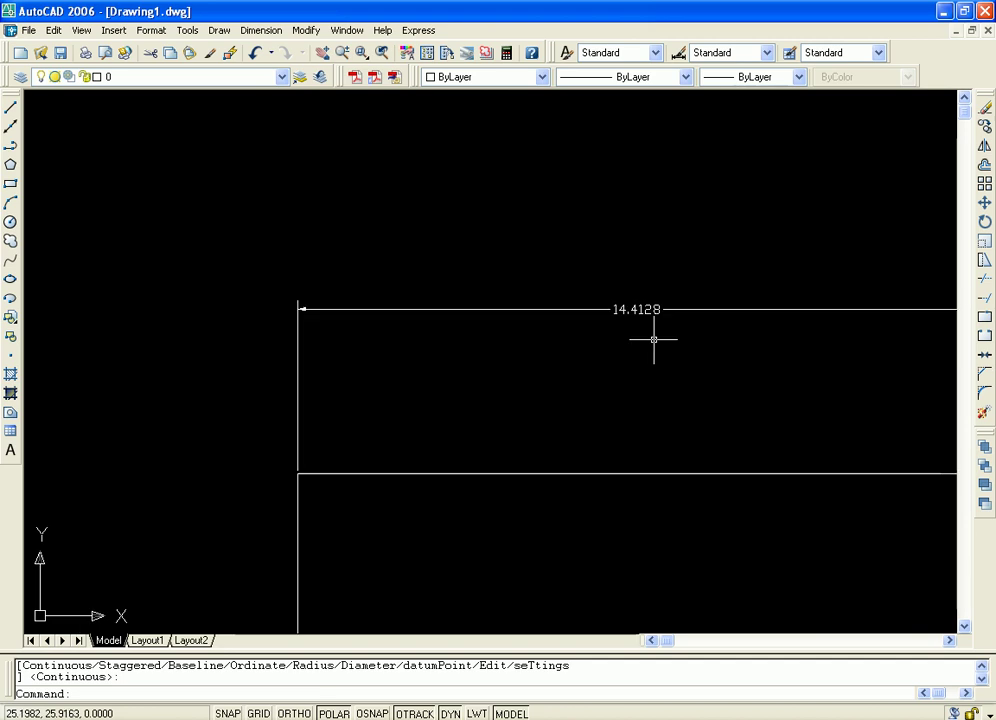
scroll(660, 340, "down", 2)
middle_click_drag(783, 389, 675, 270)
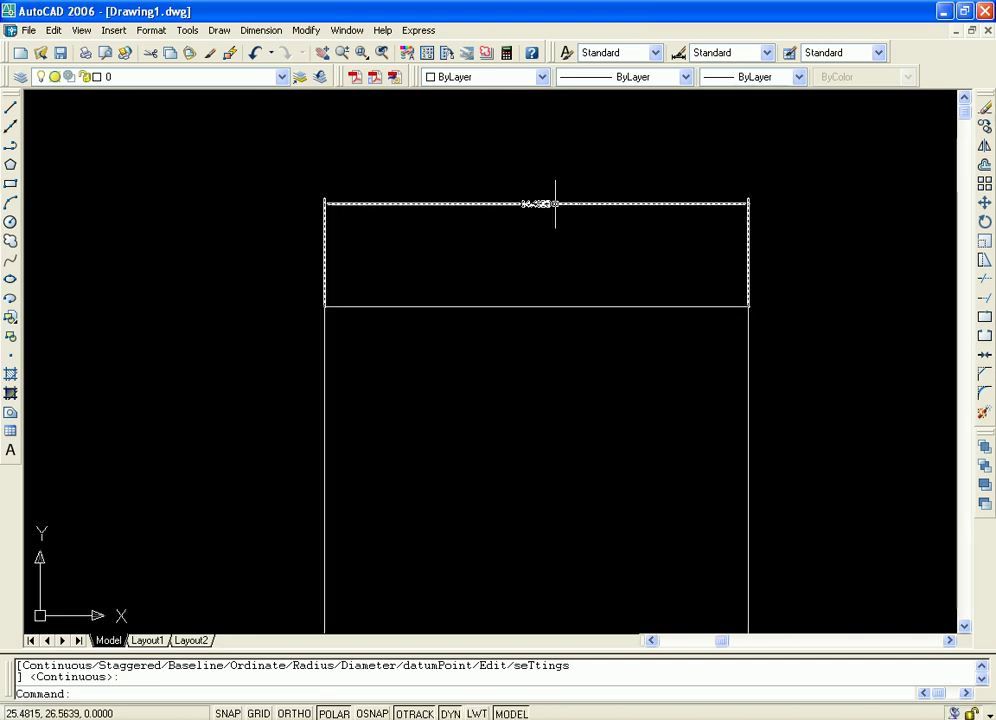
left_click(590, 205)
key("Delete")
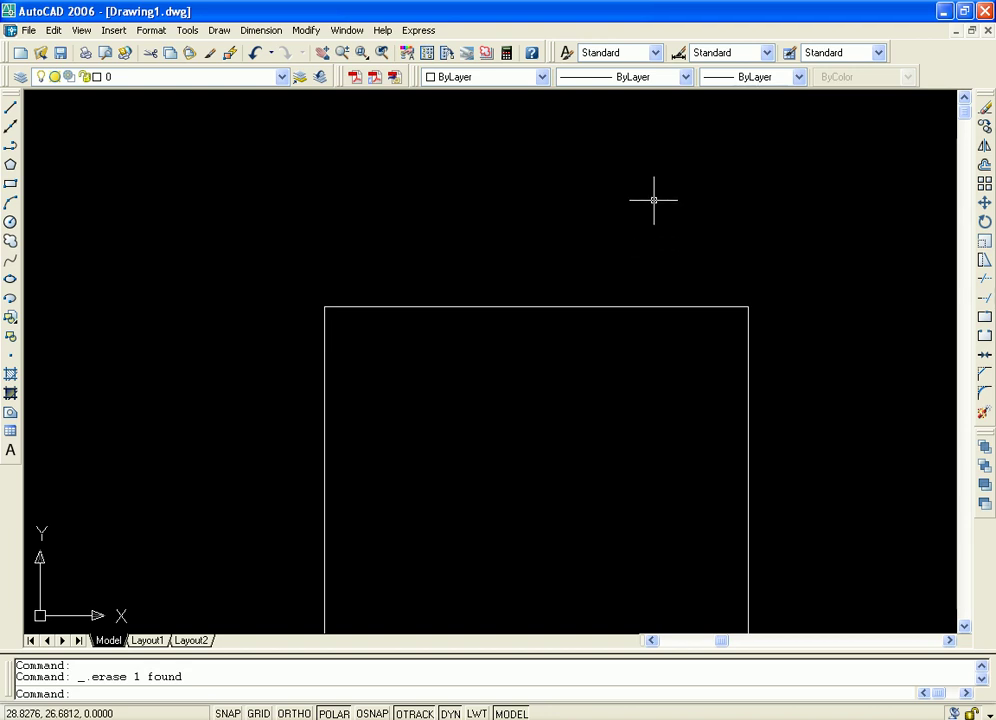
Recentre the view and delete the rectangle, leaving model space empty.
middle_click_drag(660, 224, 634, 138)
scroll(634, 150, "down", 4)
scroll(605, 300, "up", 2)
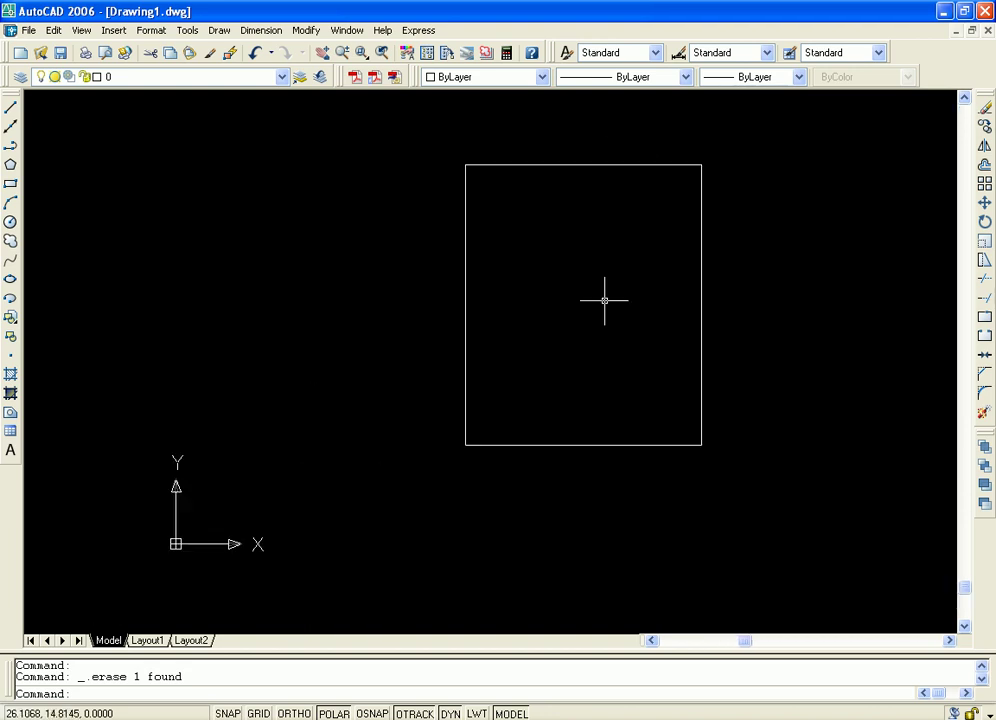
middle_click_drag(605, 298, 571, 306)
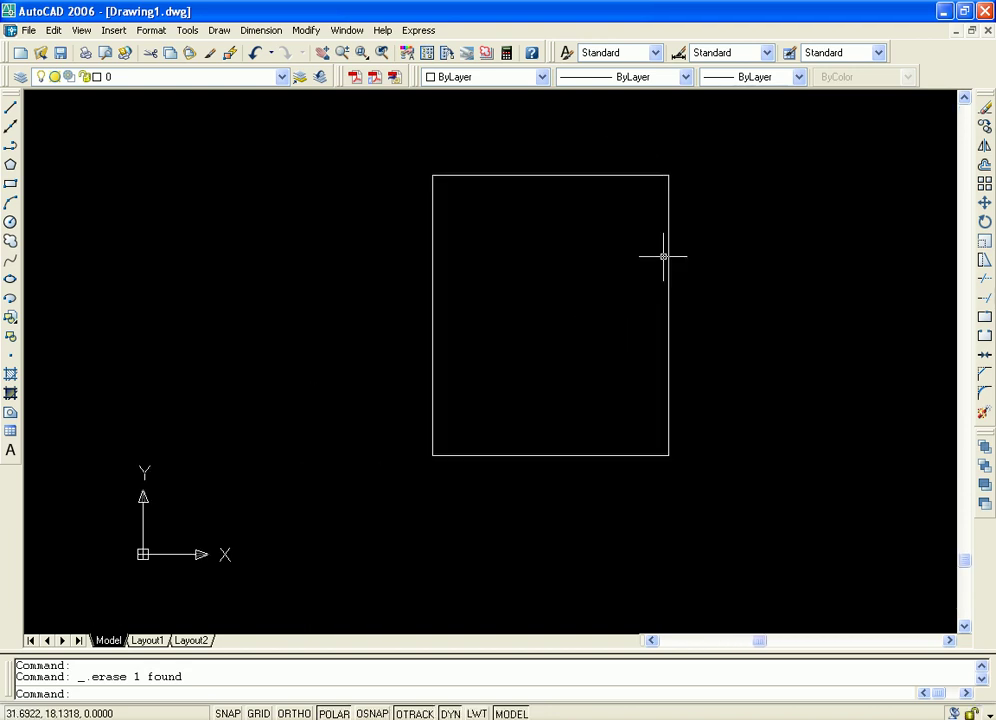
left_click(262, 33)
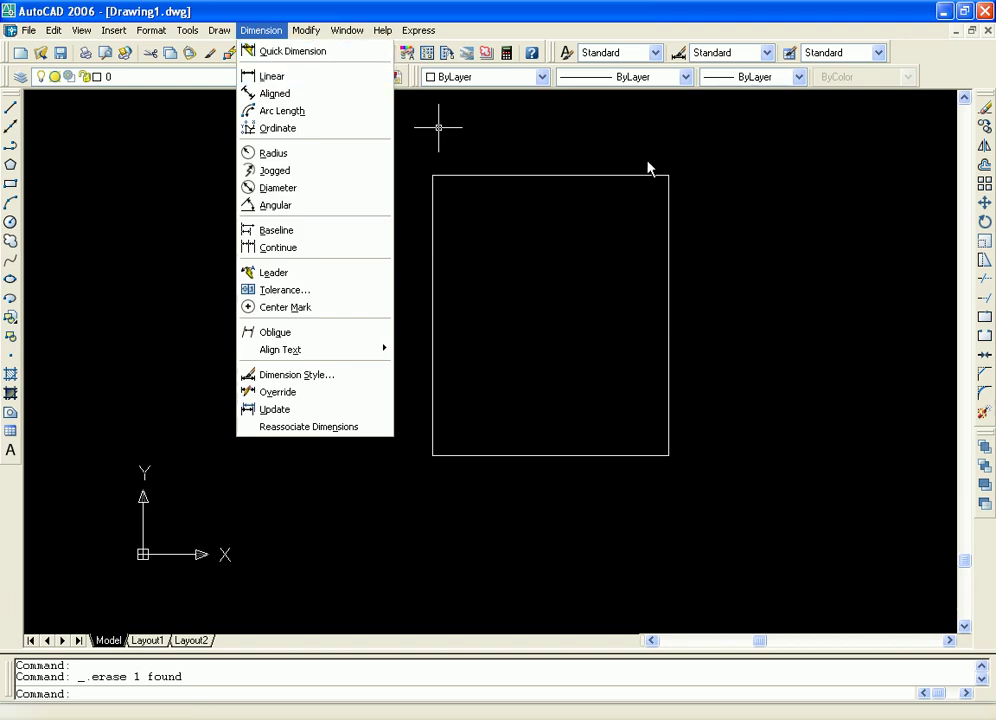
left_click(680, 166)
left_click(750, 186)
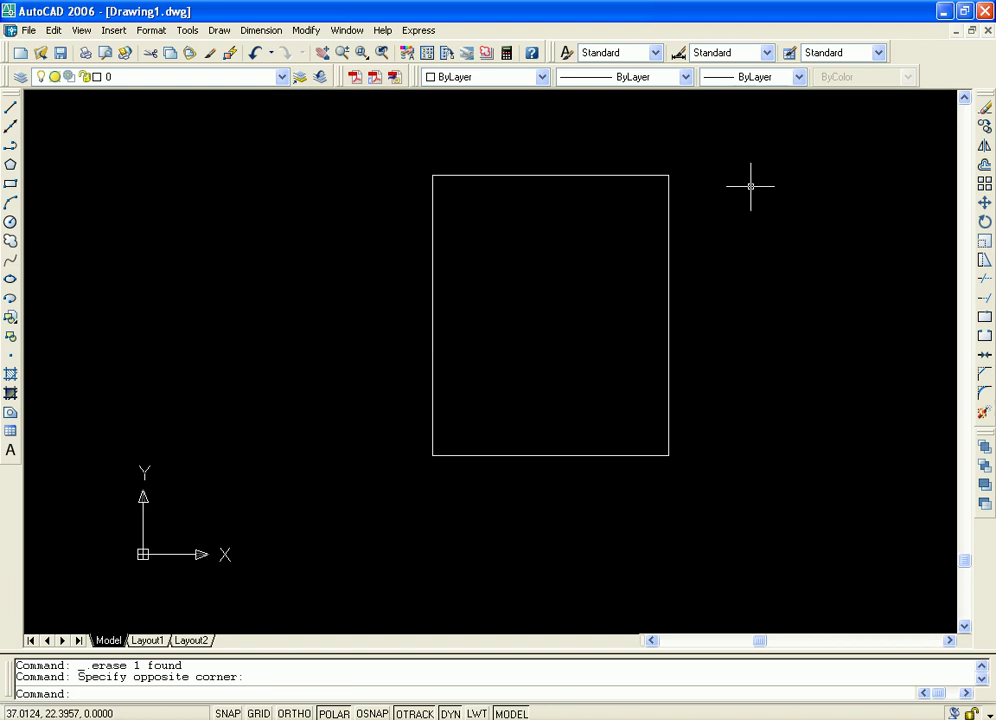
left_click(668, 224)
key("Delete")
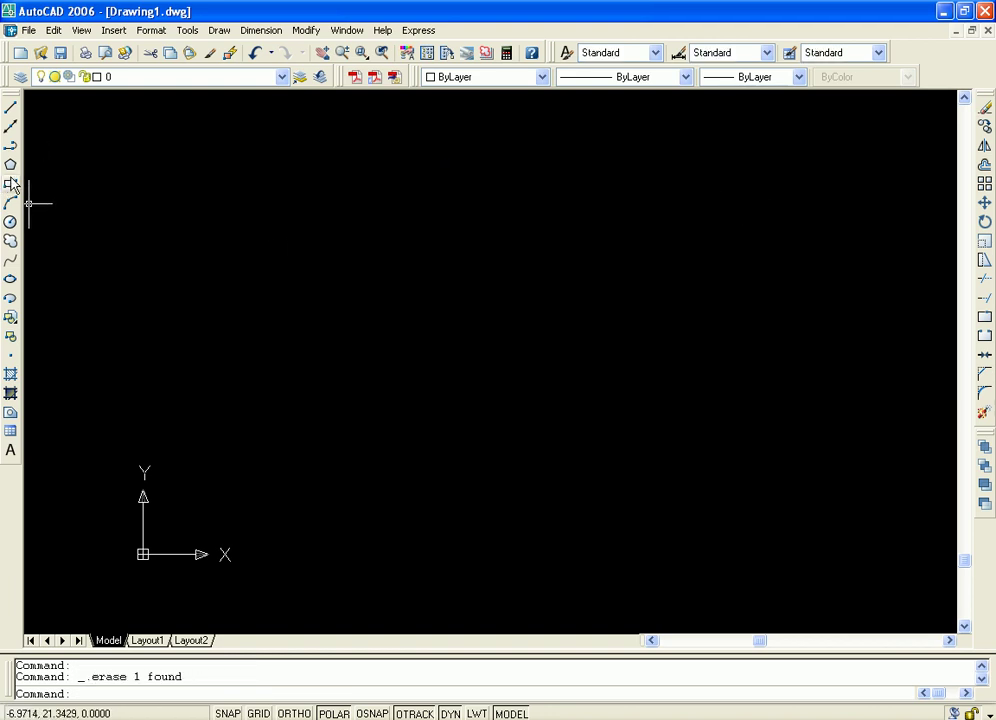
Draw a 7-sided polygon inscribed in a circle, centred mid-drawing, and frame it in view.
left_click(11, 166)
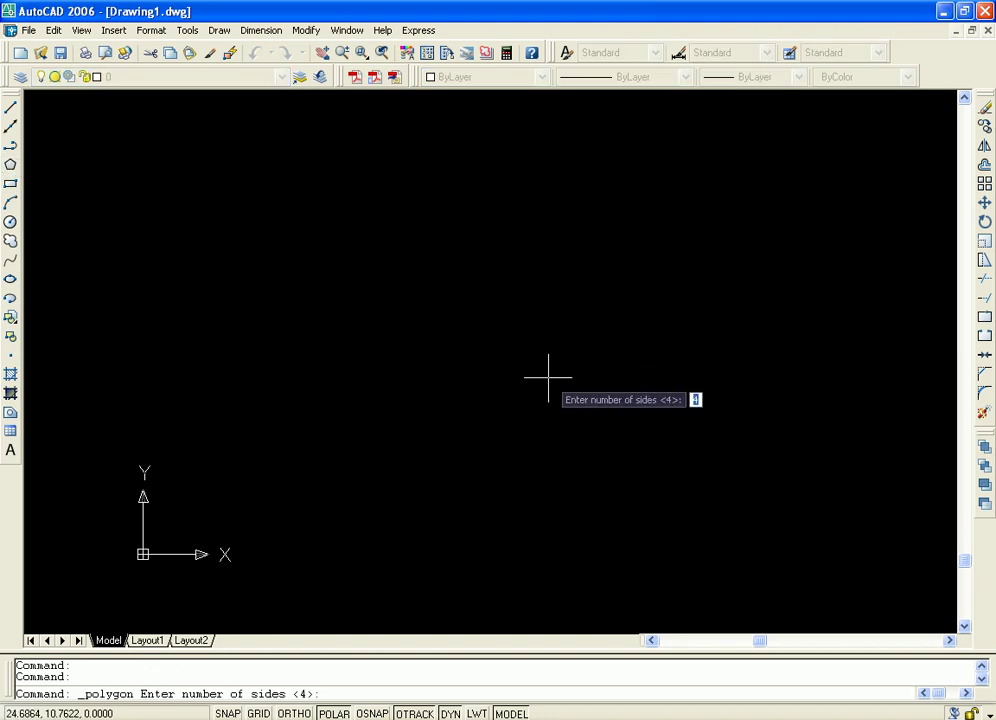
type("7")
key("Return")
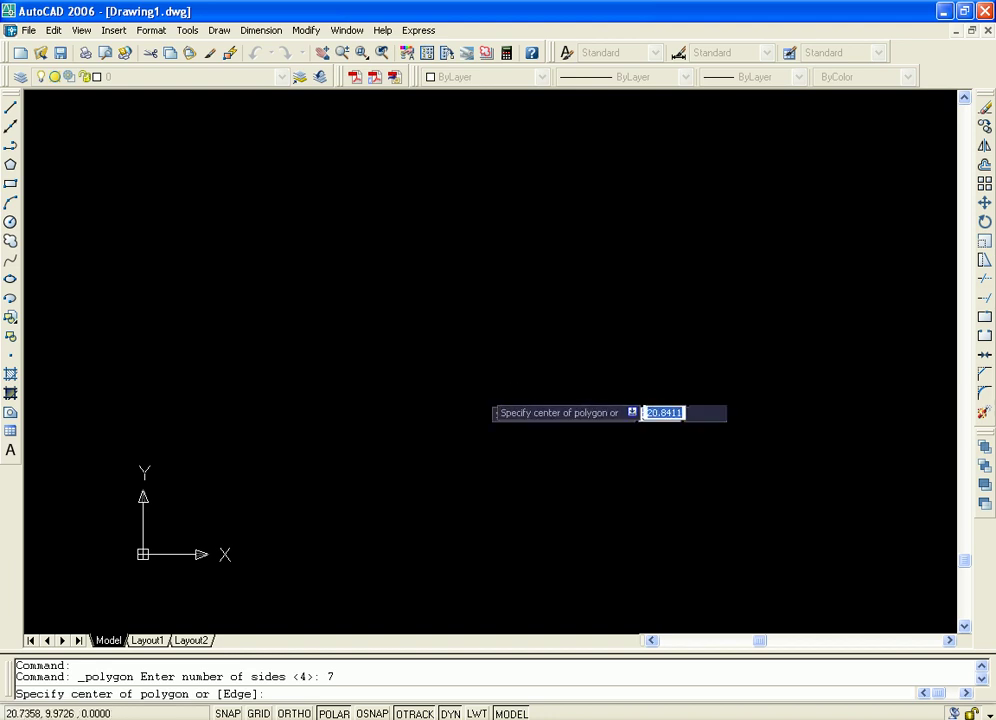
left_click(498, 360)
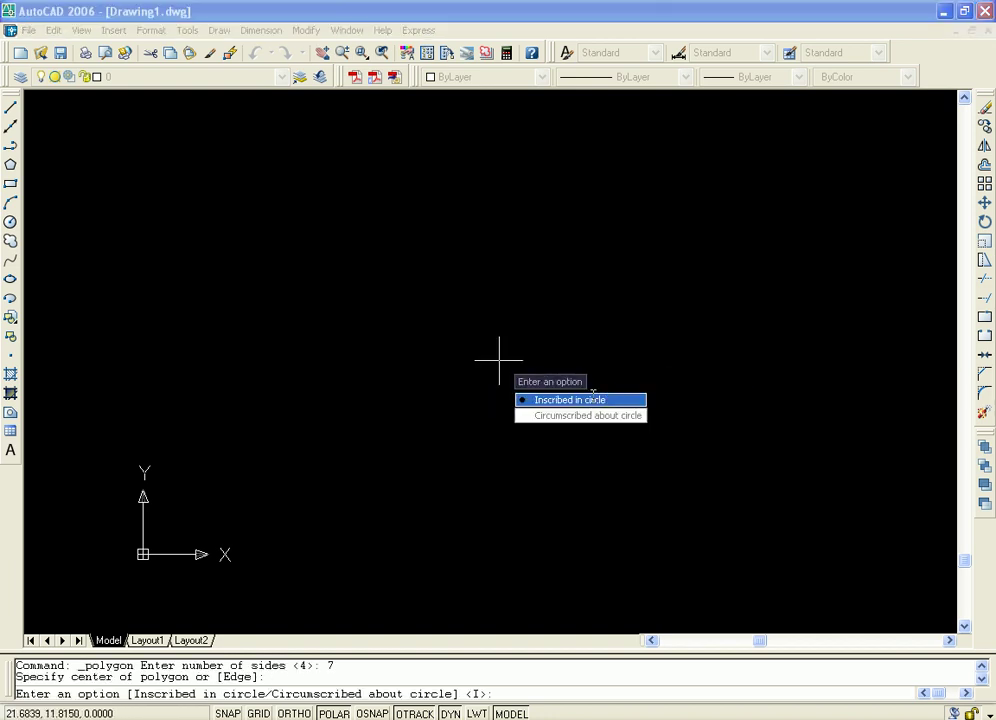
left_click(594, 400)
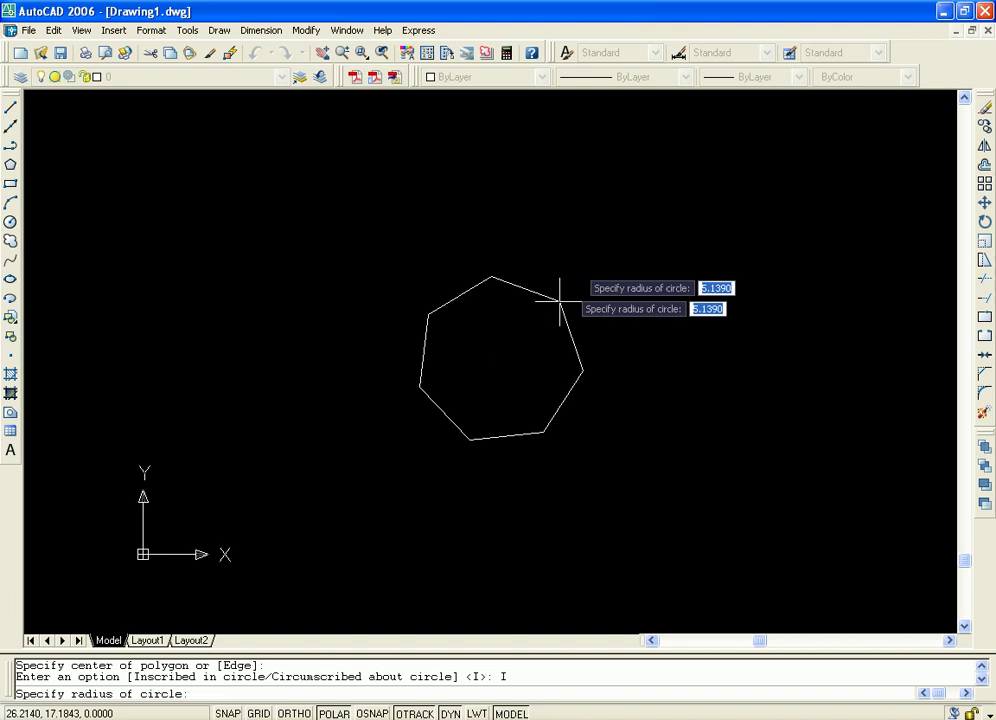
left_click(588, 253)
mouse_move(627, 296)
middle_mouse_down()
mouse_move(642, 389)
mouse_move(682, 282)
middle_mouse_up()
scroll(684, 388, "up", 2)
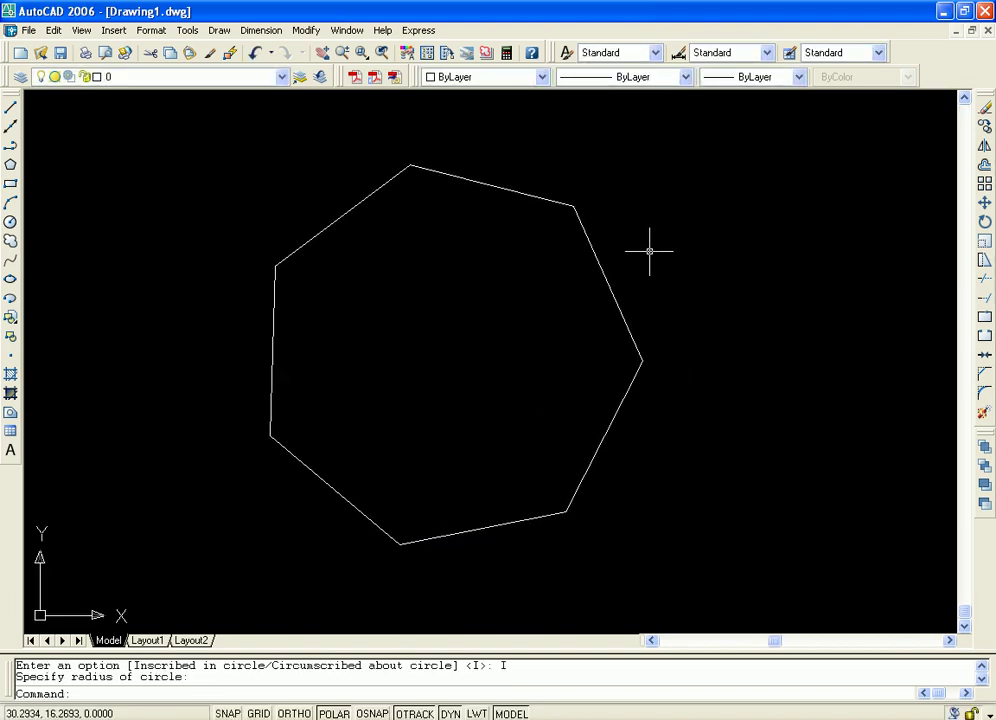
middle_click_drag(632, 253, 634, 281)
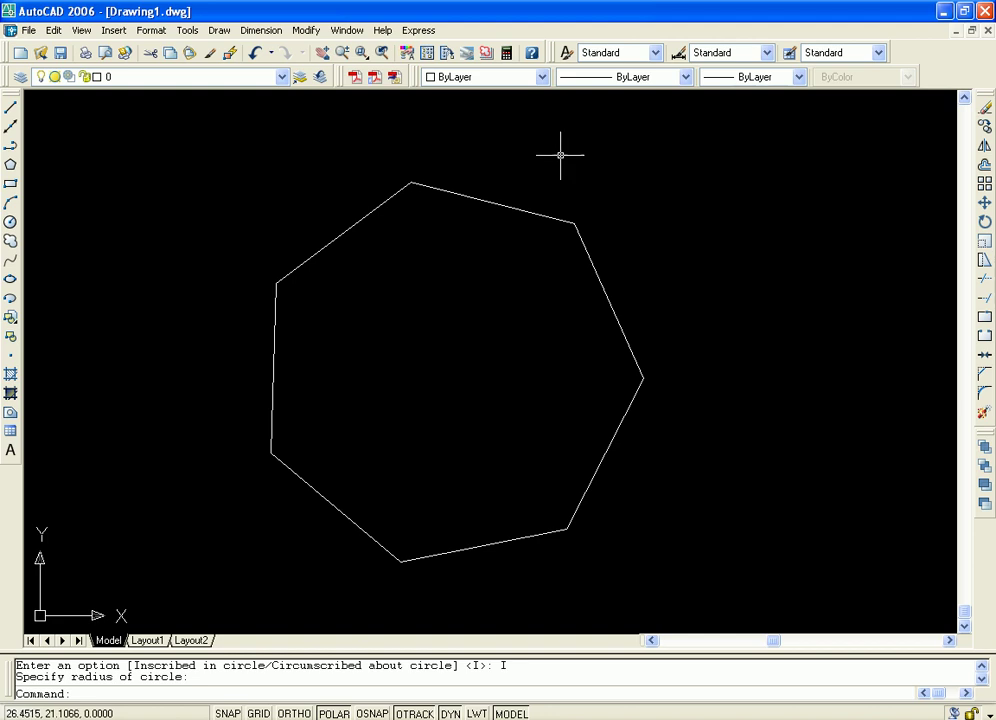
scroll(634, 200, "up", 2)
middle_click_drag(634, 200, 630, 244)
scroll(631, 231, "down", 4)
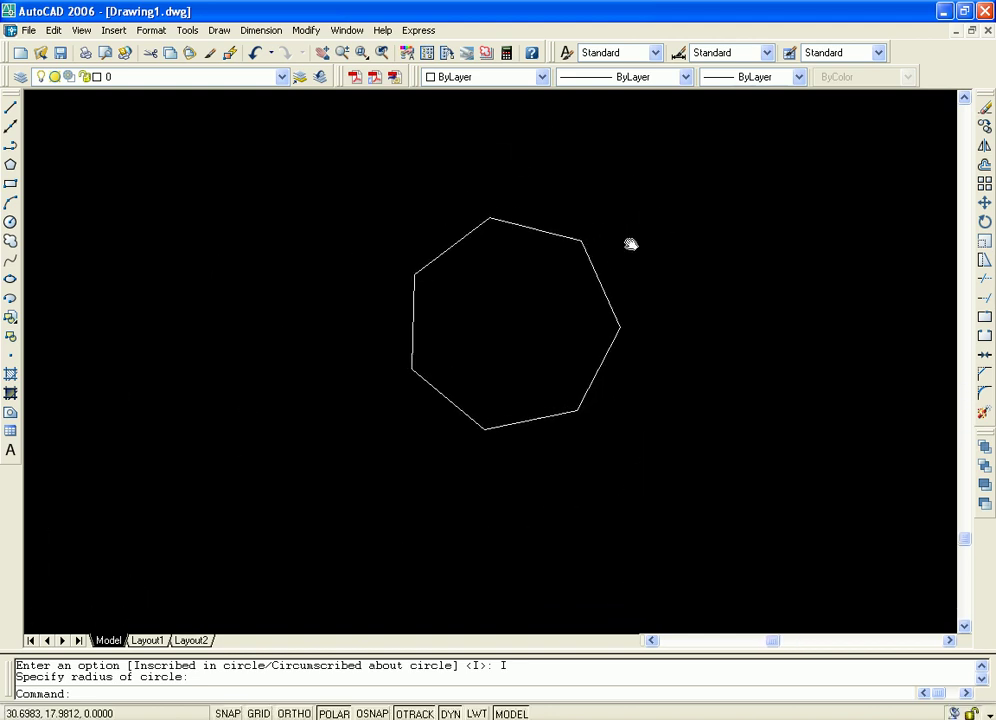
Start a quick dimension on the heptagon, cancel it, and reposition the view.
left_click(261, 31)
left_click(265, 47)
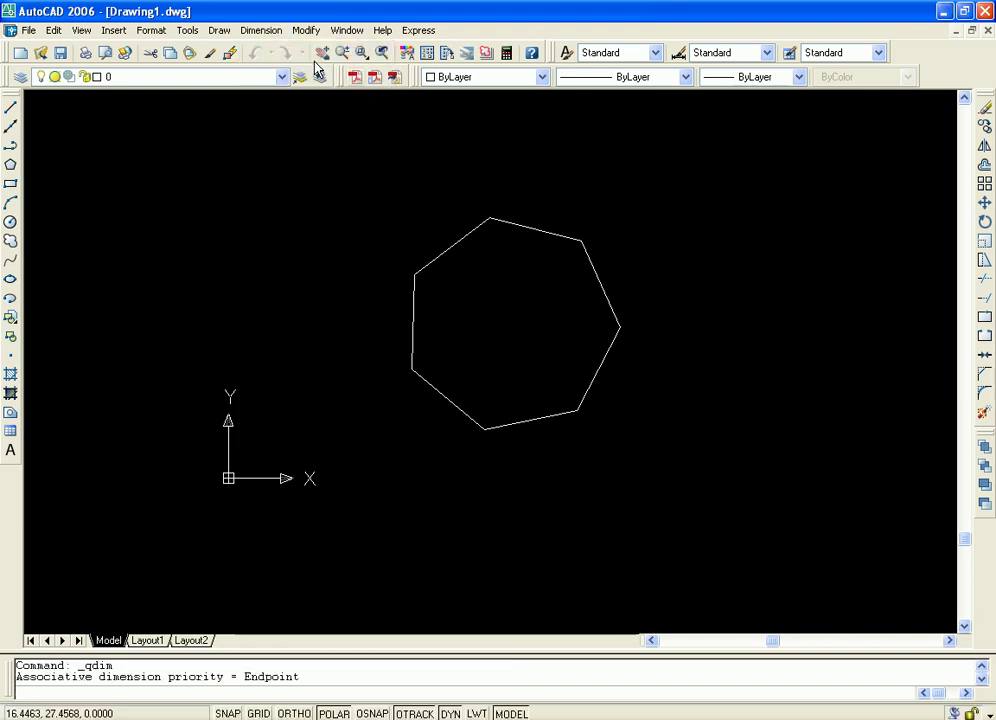
left_click(600, 272)
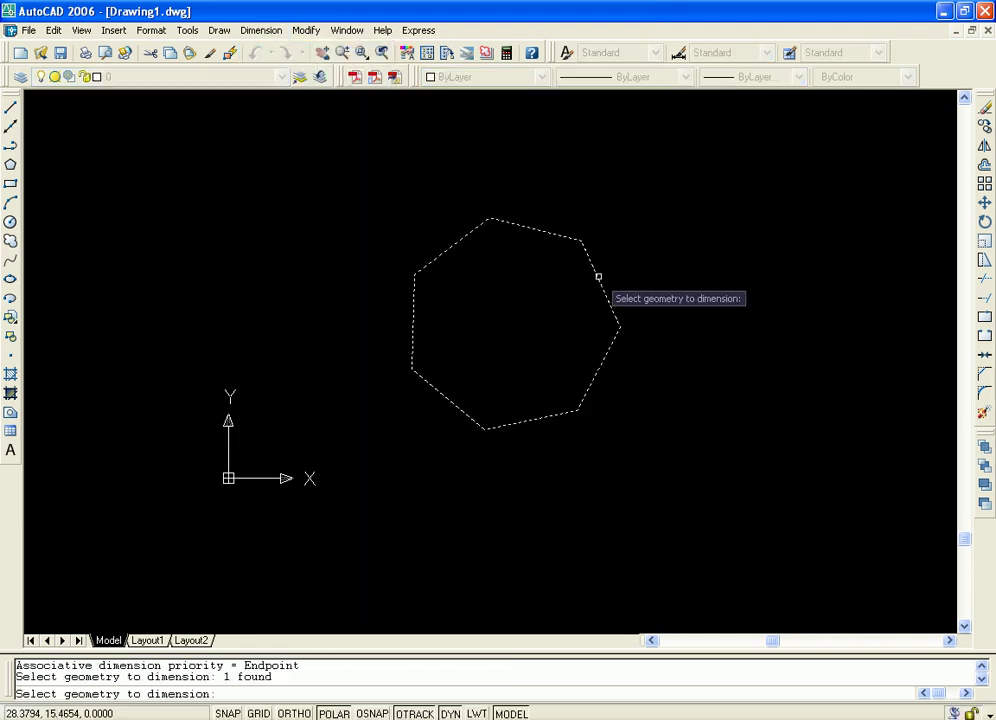
key("Return")
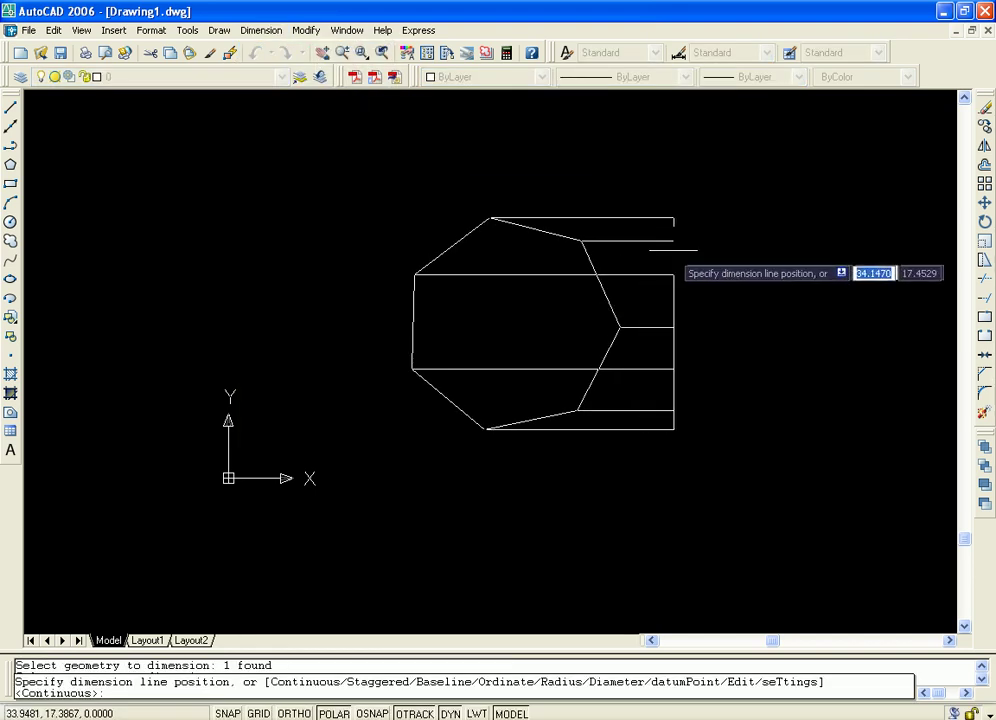
key("Escape")
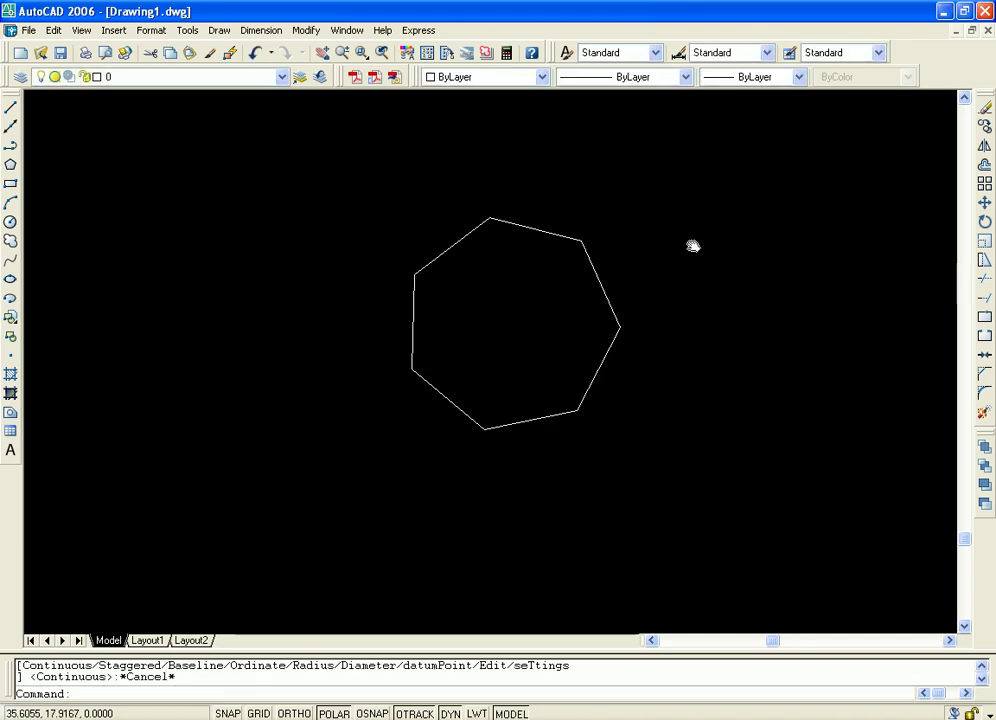
middle_click_drag(602, 223, 579, 288)
scroll(579, 288, "up", 2)
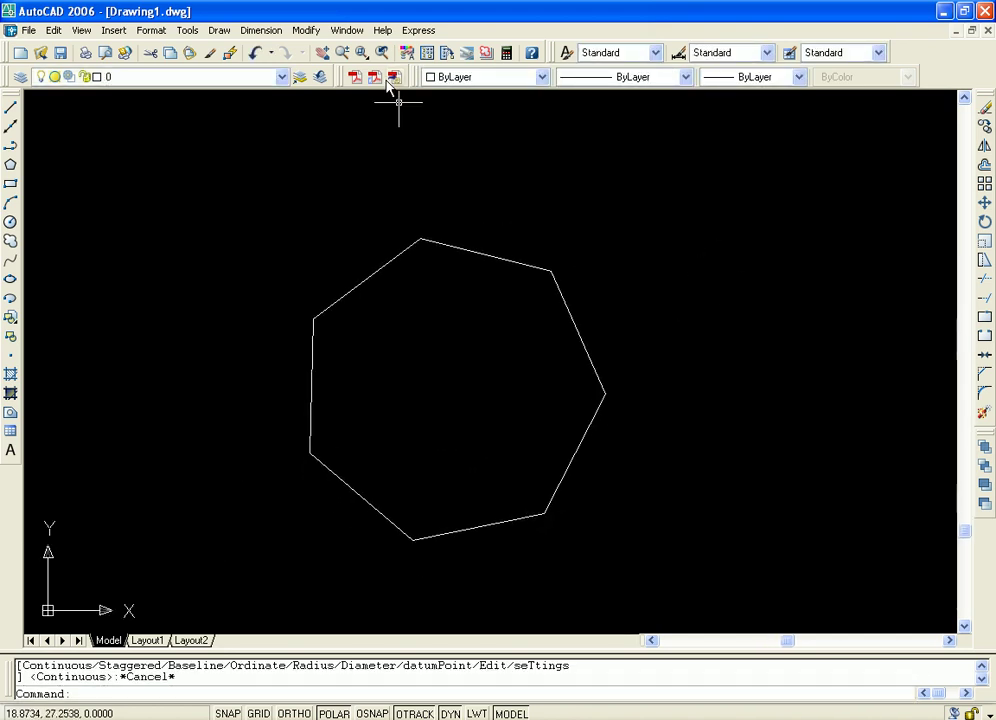
Quick-dimension the heptagon, placing a column of continuous vertical dimensions to its right.
left_click(265, 31)
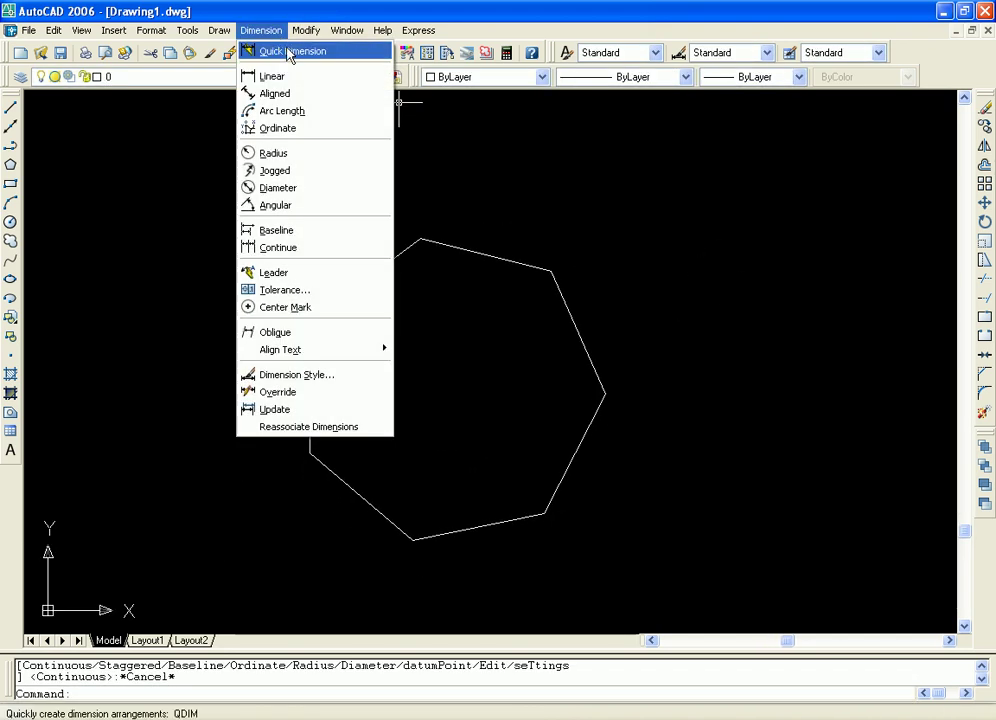
left_click(225, 42)
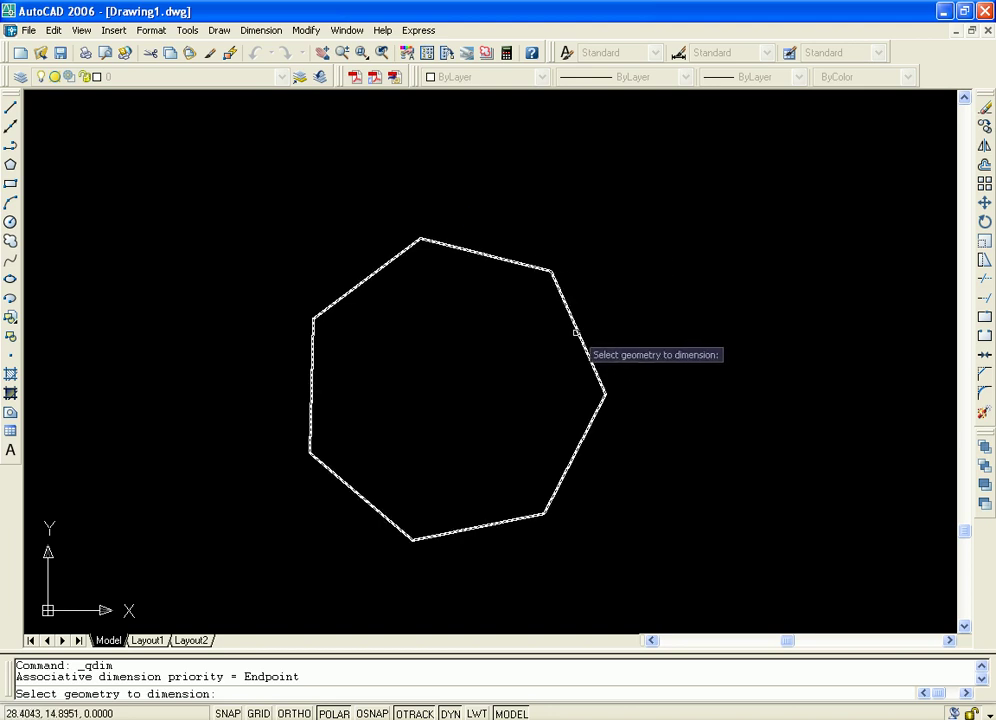
left_click(576, 332)
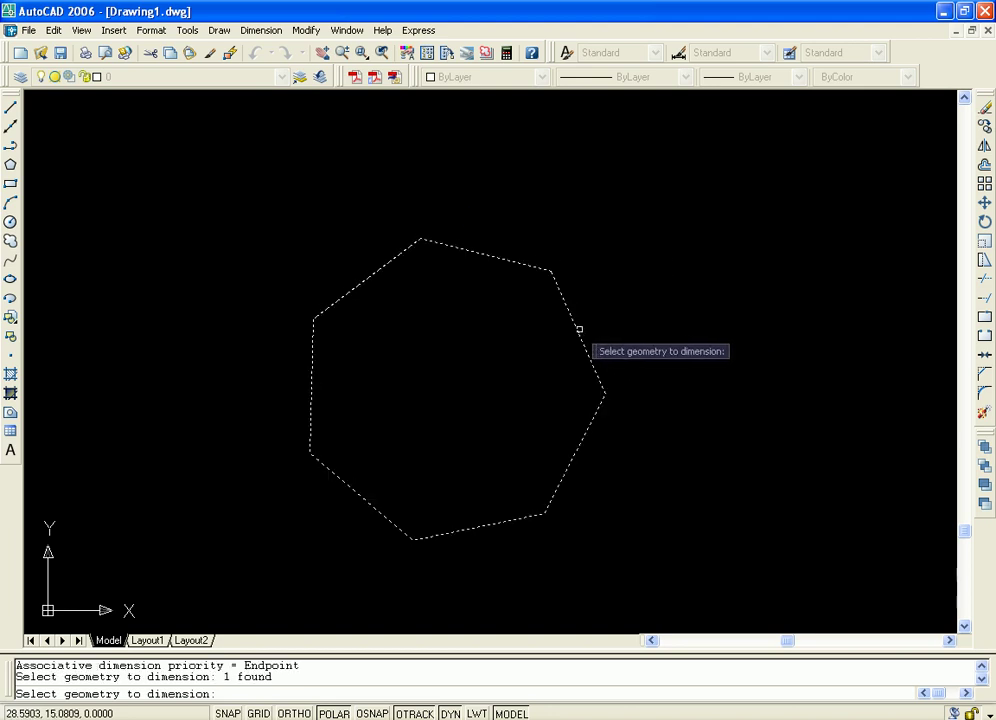
key("Return")
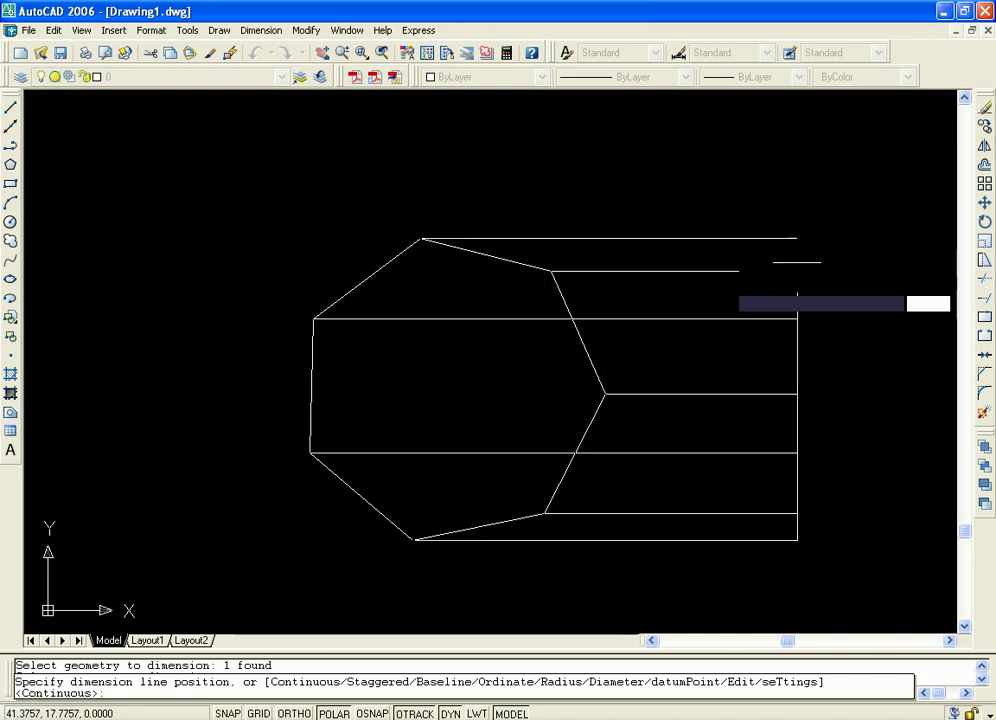
left_click(805, 285)
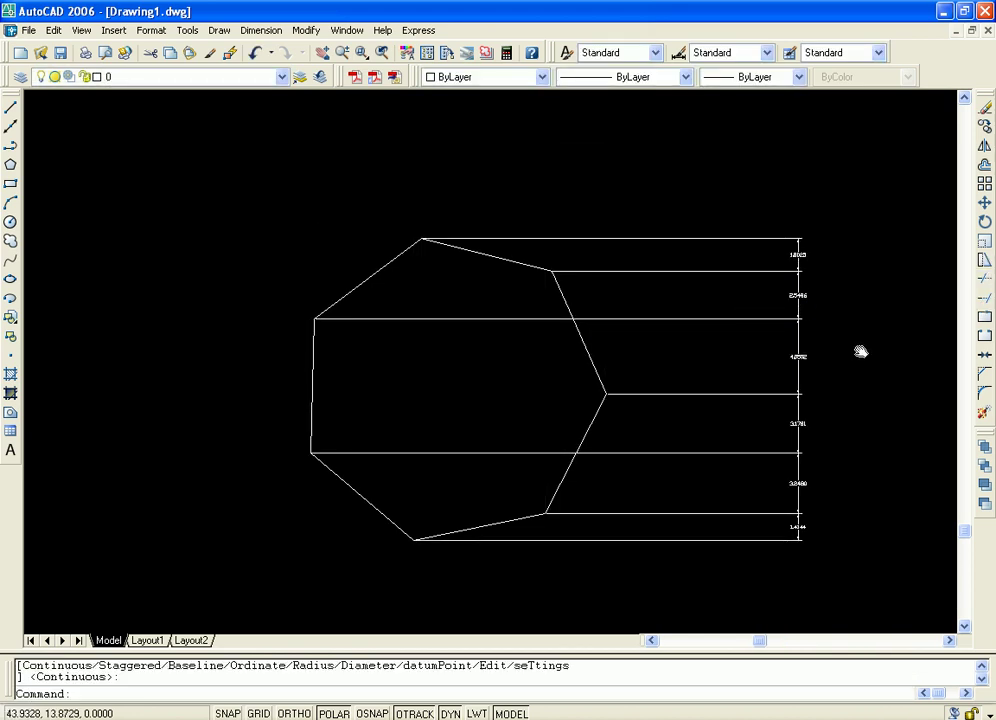
Zoom in to read the values 1.8025, 2.5486, 4.0502 and 3.1781, then recentre the heptagon.
middle_click_drag(860, 349, 736, 317)
scroll(510, 279, "up", 1)
scroll(645, 249, "up", 1)
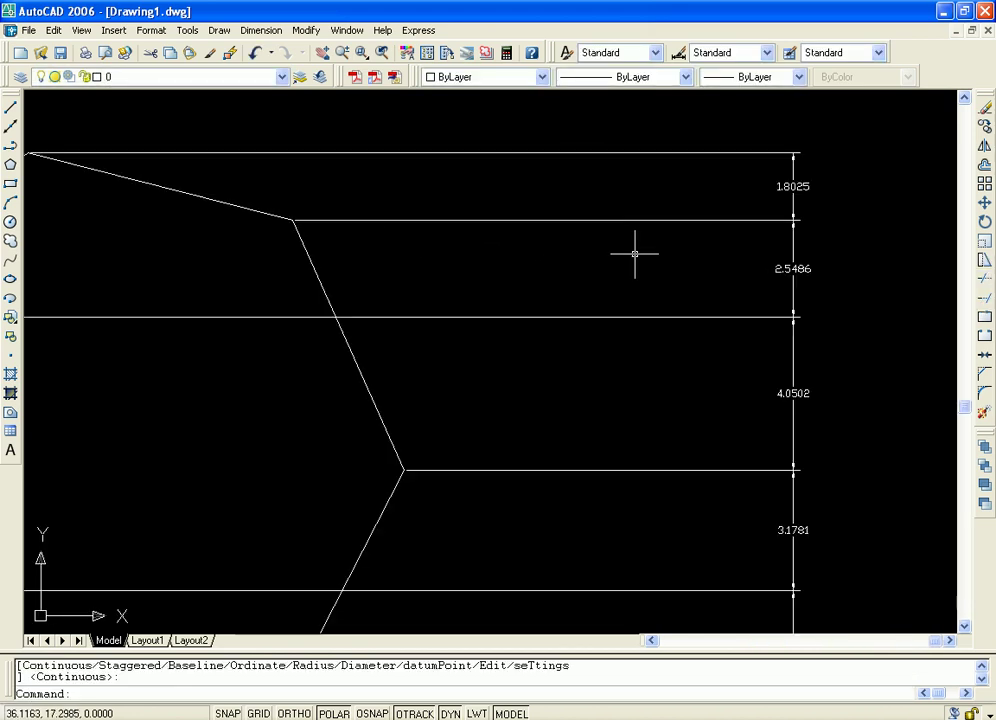
middle_click_drag(564, 234, 674, 275)
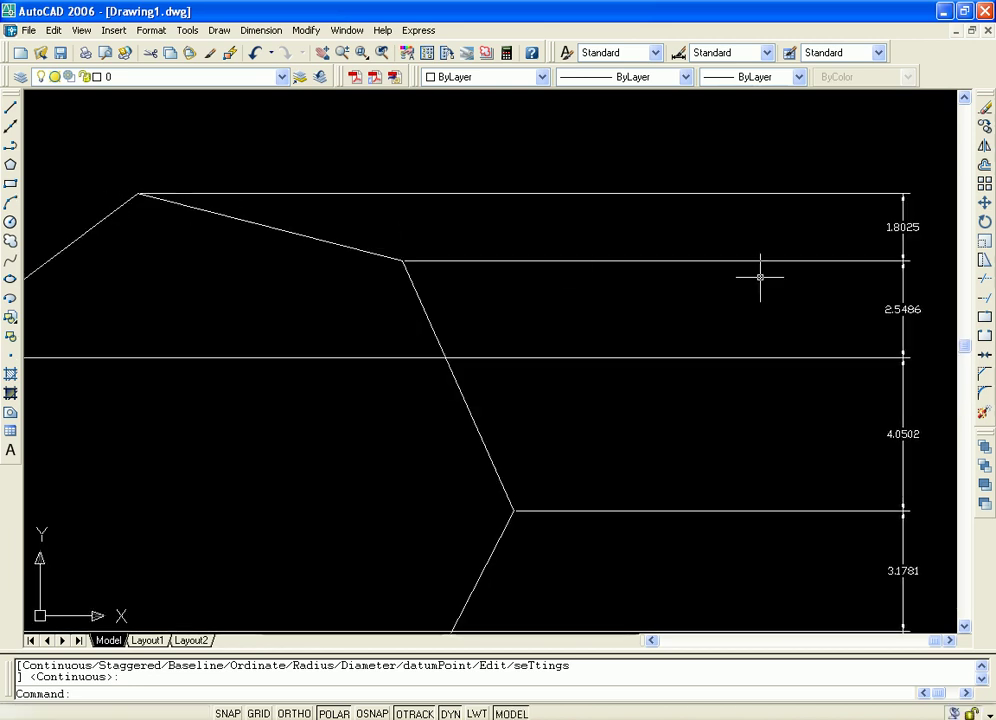
scroll(834, 307, "down", 1)
scroll(676, 298, "down", 1)
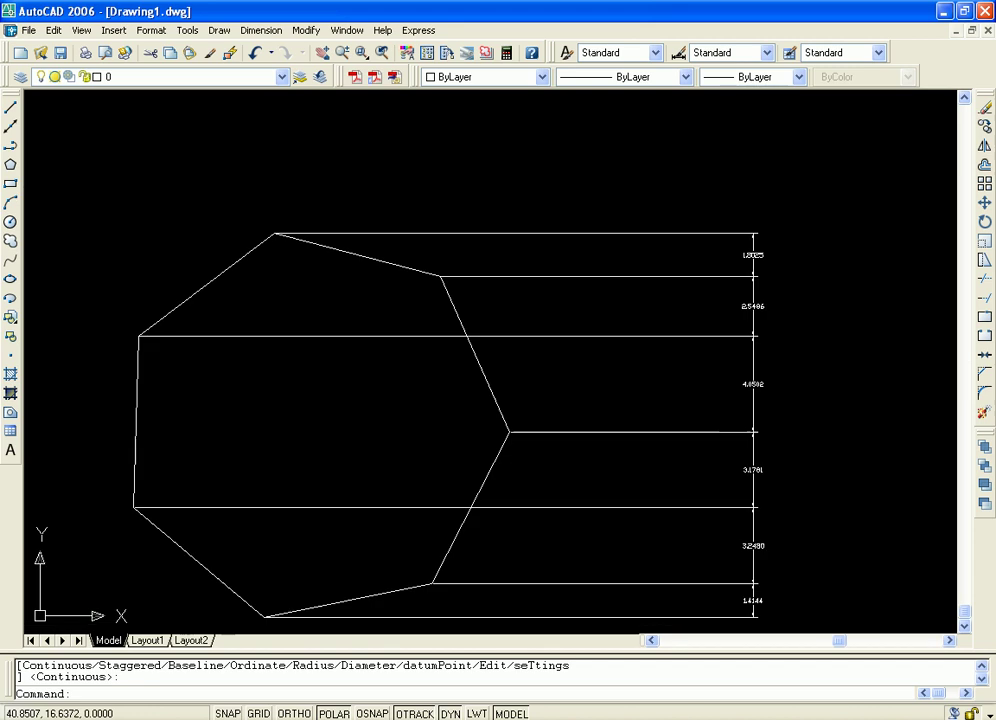
scroll(833, 342, "down", 1)
middle_click_drag(833, 342, 783, 333)
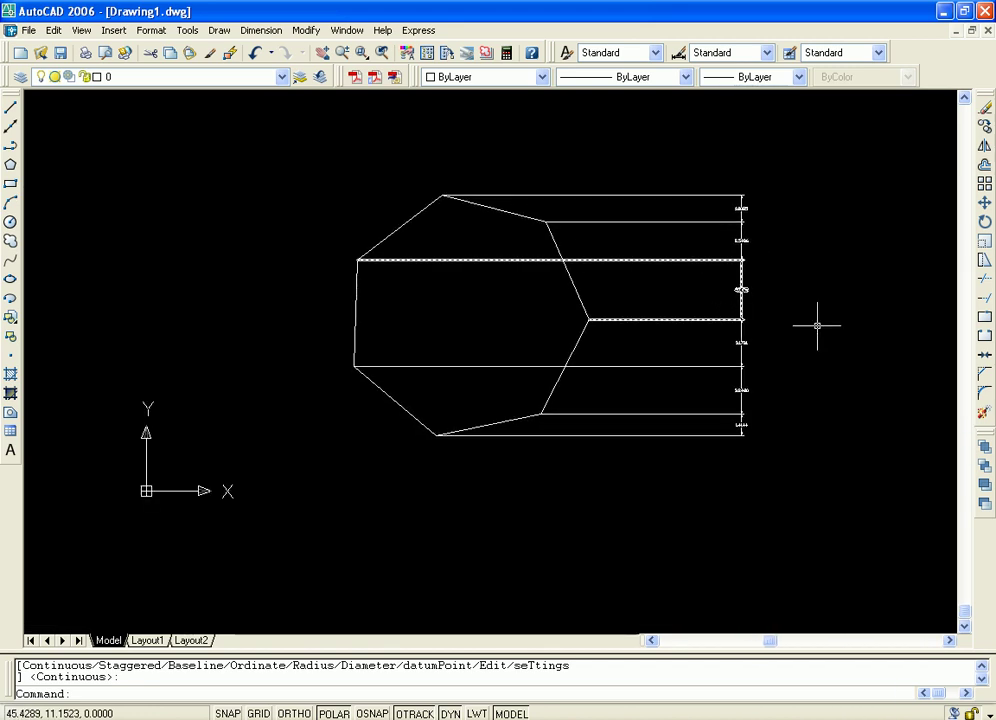
Undo the quick dimensions so the heptagon has no dimension column.
key("ctrl+z")
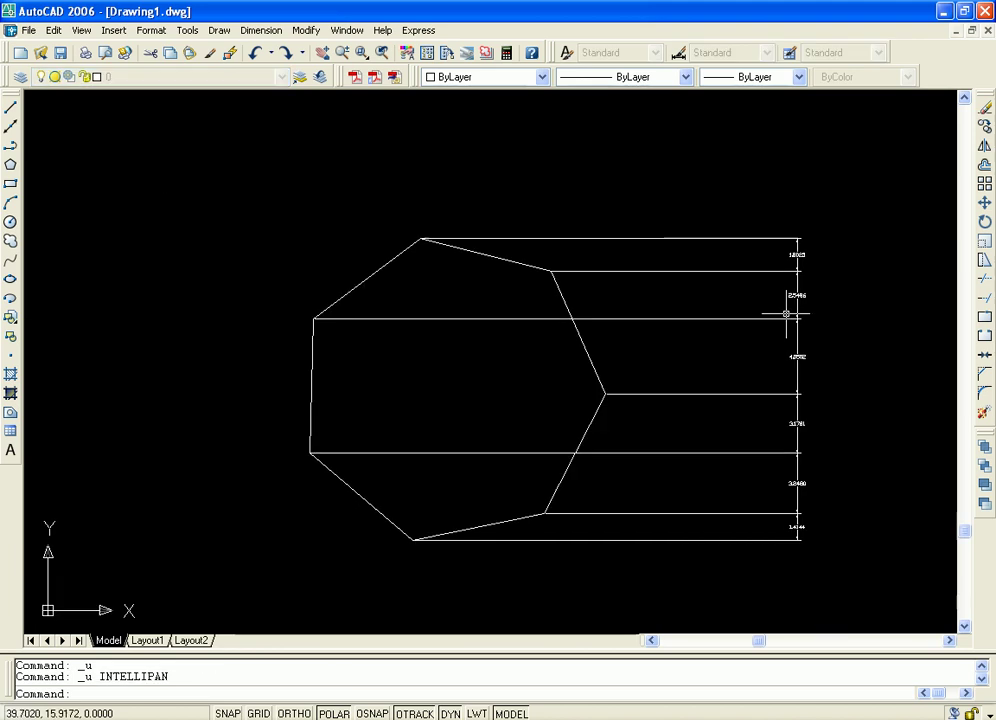
key("ctrl+z")
middle_click_drag(718, 298, 713, 305)
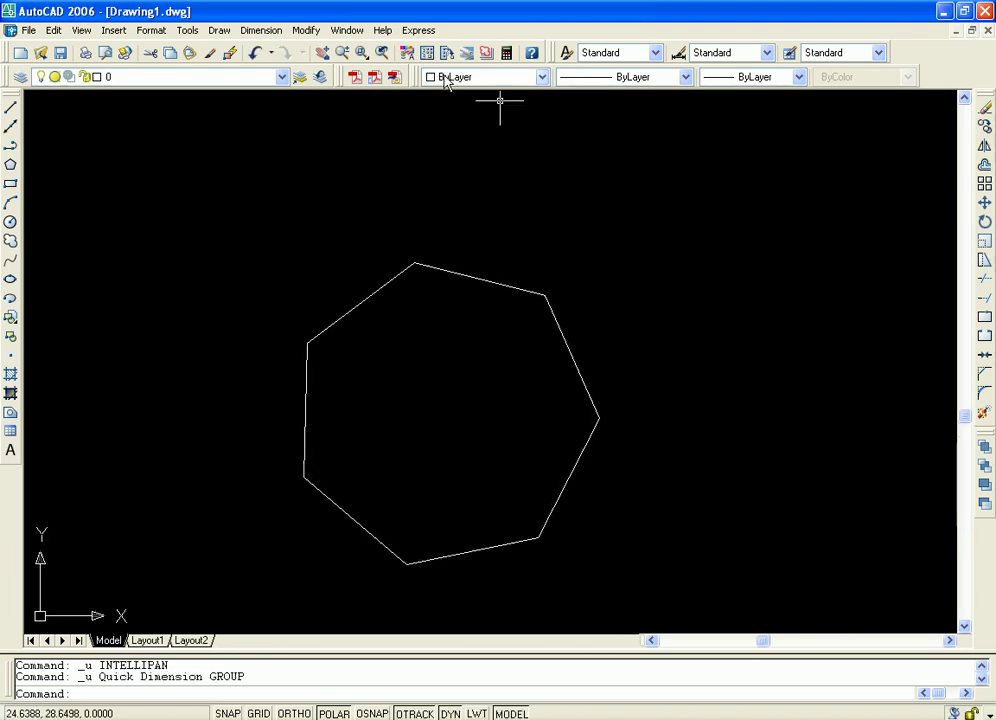
With object snap on, add a 6.5988 vertical linear dimension between two right-side vertices.
left_click(261, 30)
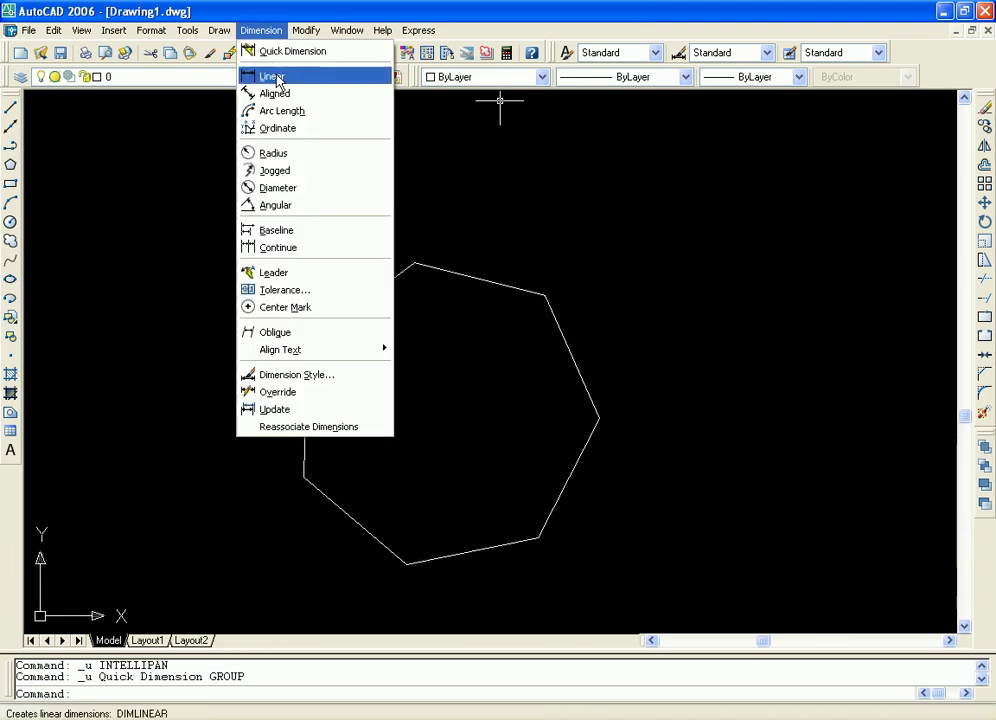
left_click(274, 76)
scroll(611, 300, "up", 1)
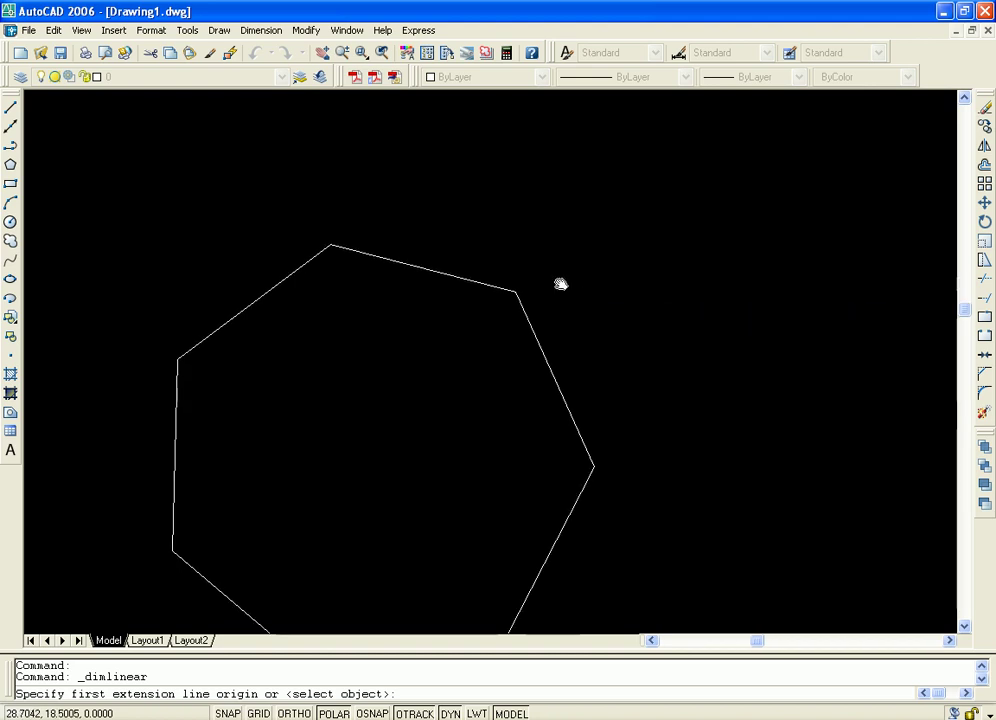
middle_click_drag(560, 282, 487, 257)
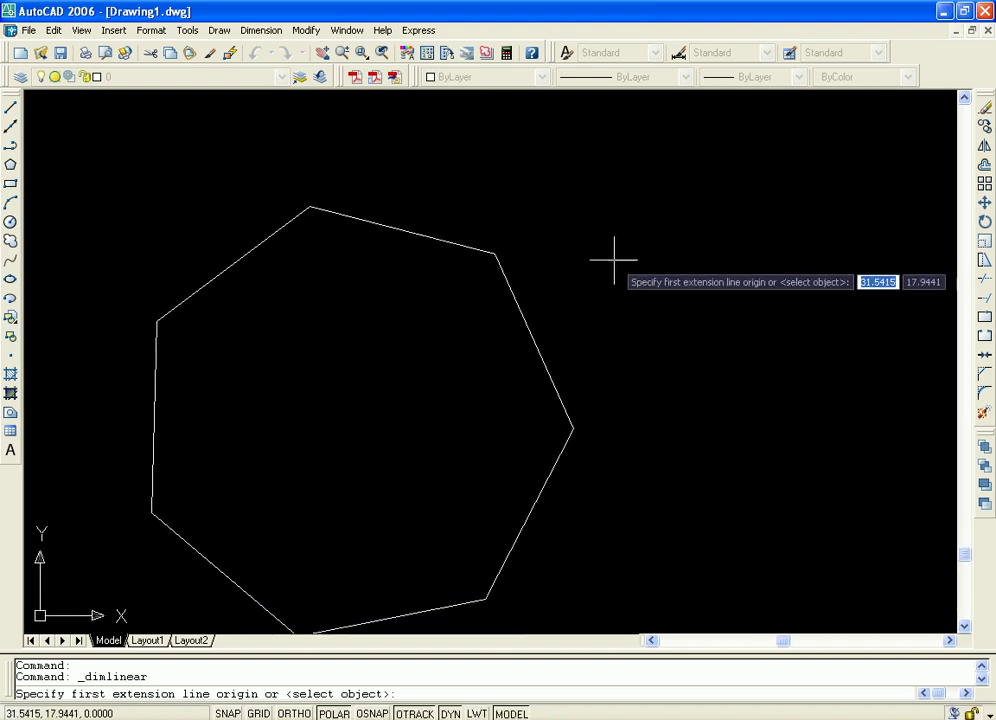
key("F3")
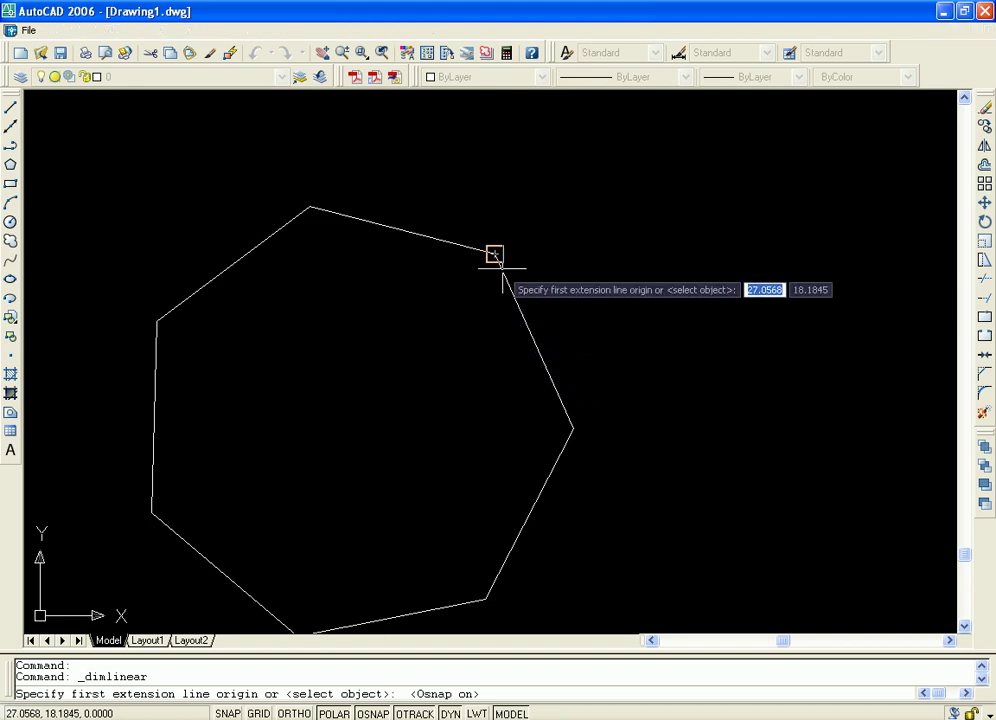
left_click(494, 255)
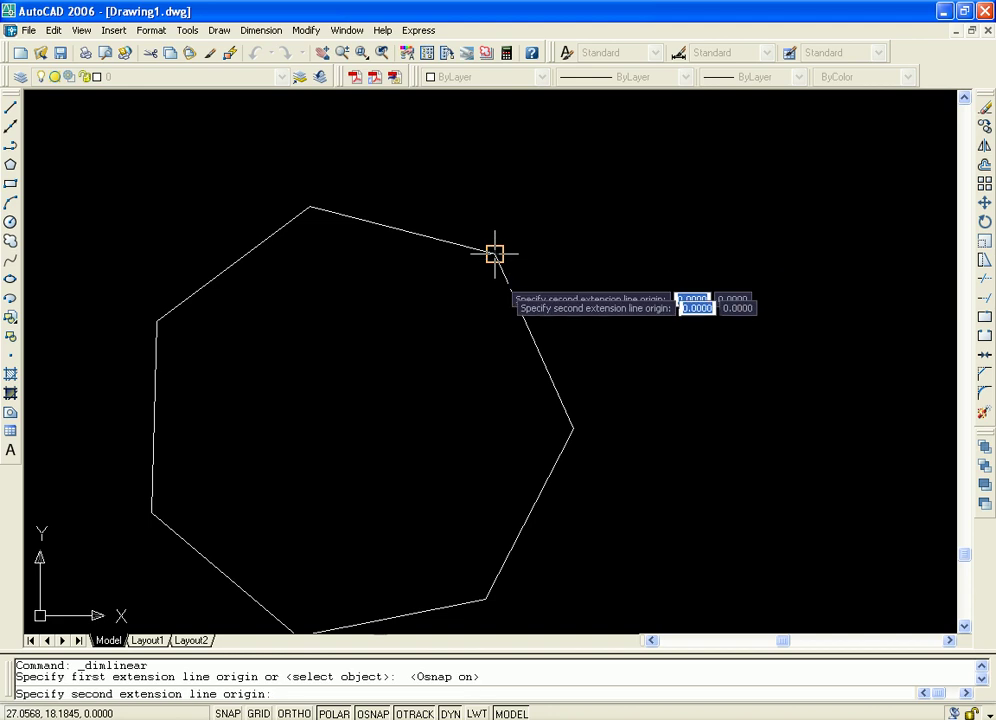
left_click(573, 428)
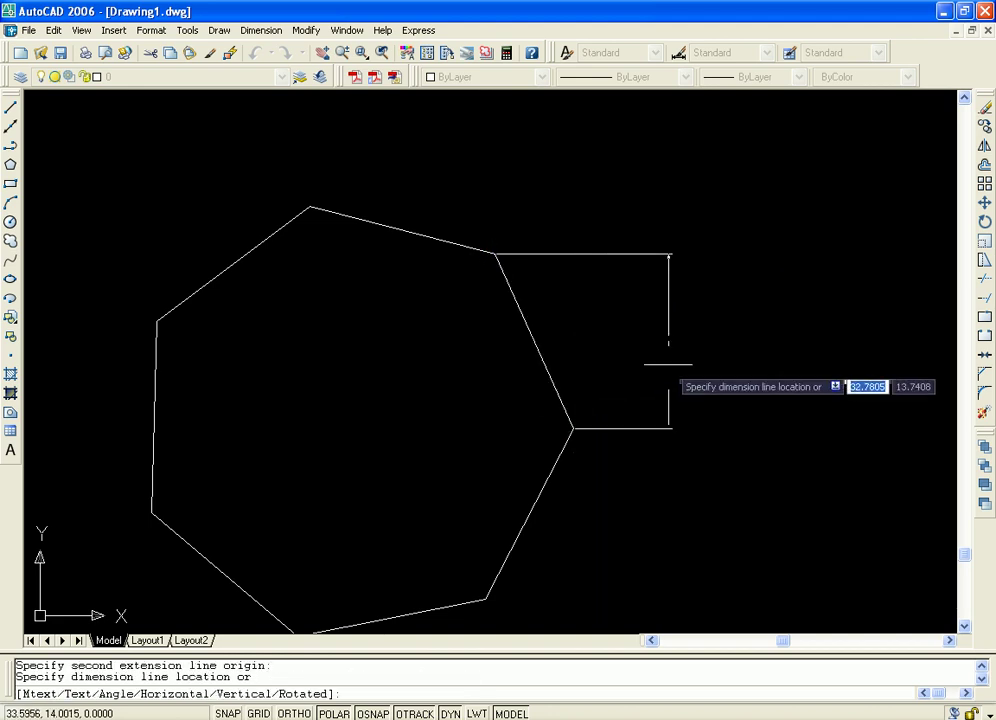
left_click(699, 395)
Zoom in to inspect the 6.5988 dimension, then delete it.
scroll(796, 367, "up", 4)
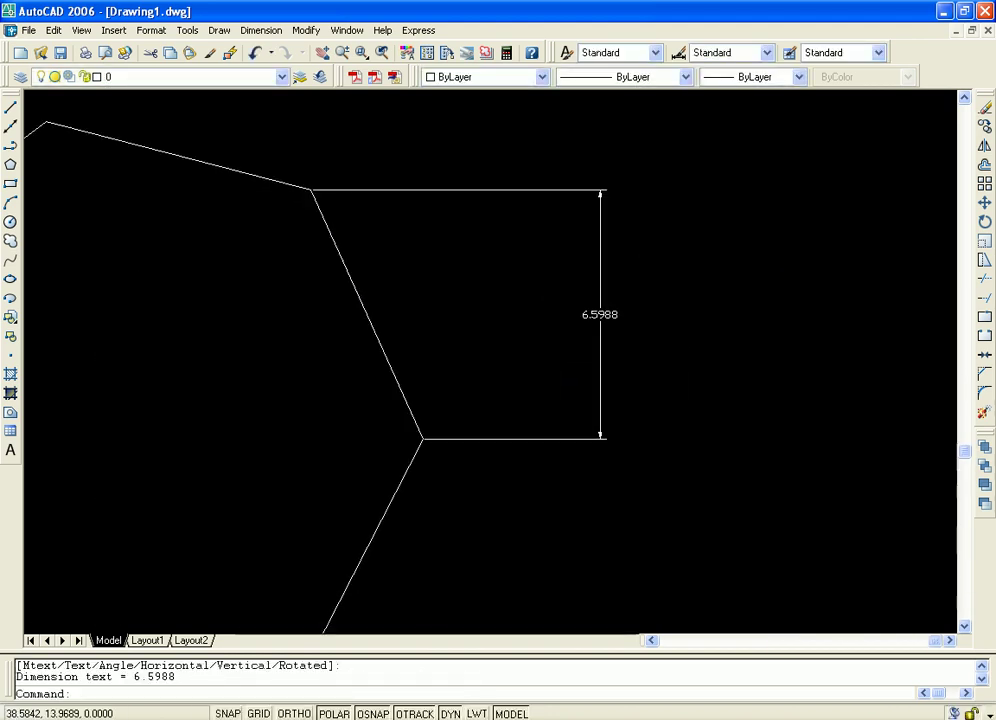
middle_click_drag(721, 367, 770, 352)
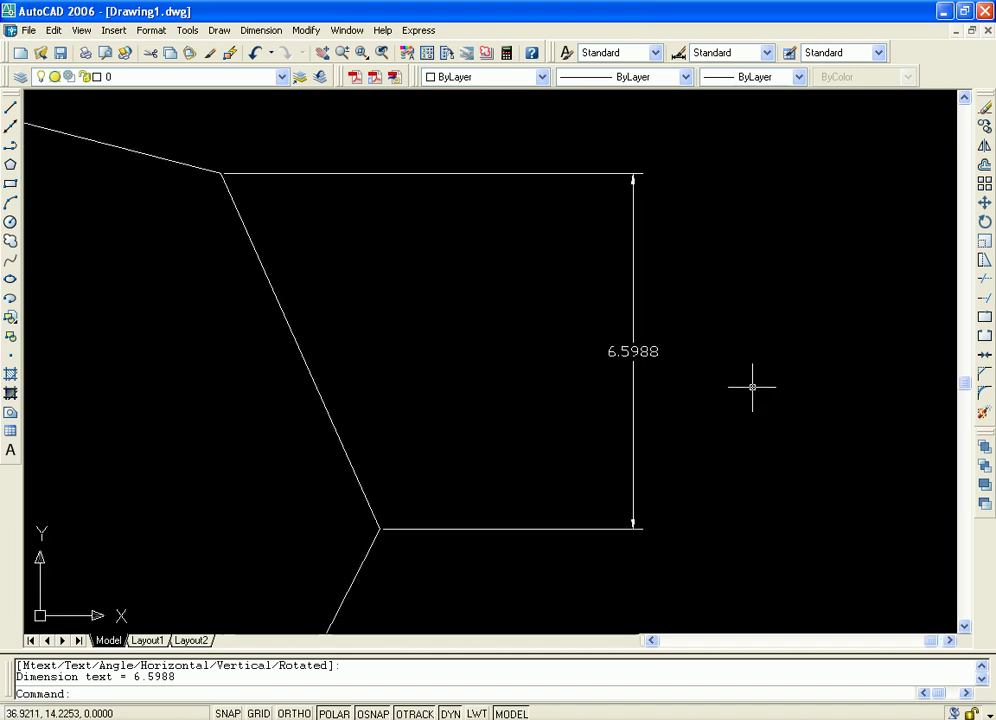
middle_click_drag(710, 356, 781, 362)
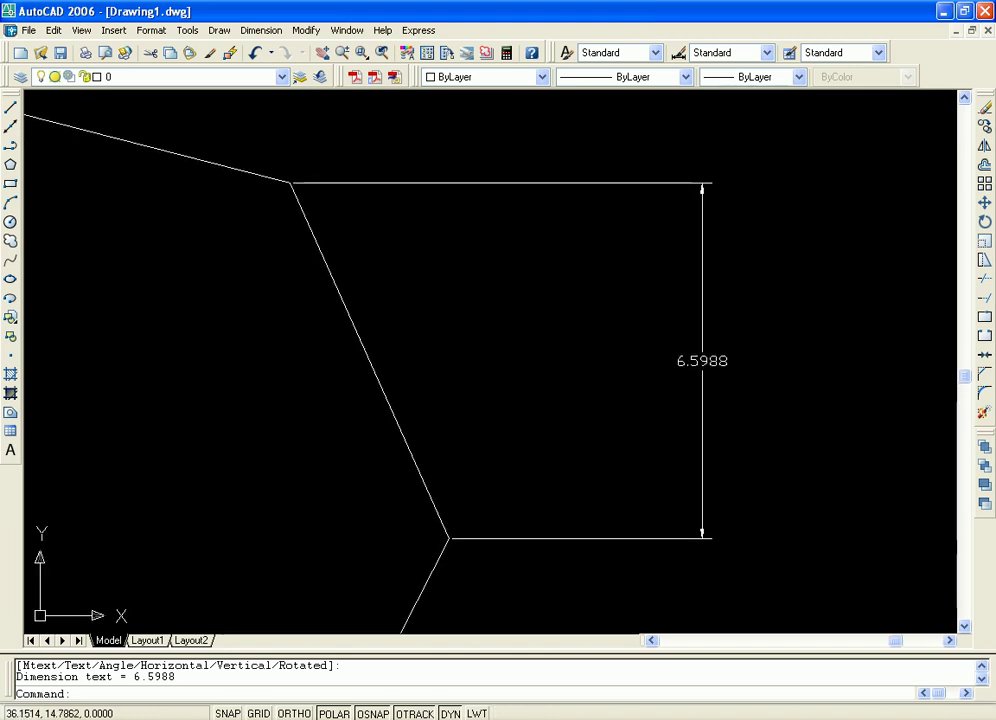
scroll(773, 371, "down", 3)
scroll(773, 360, "down", 4)
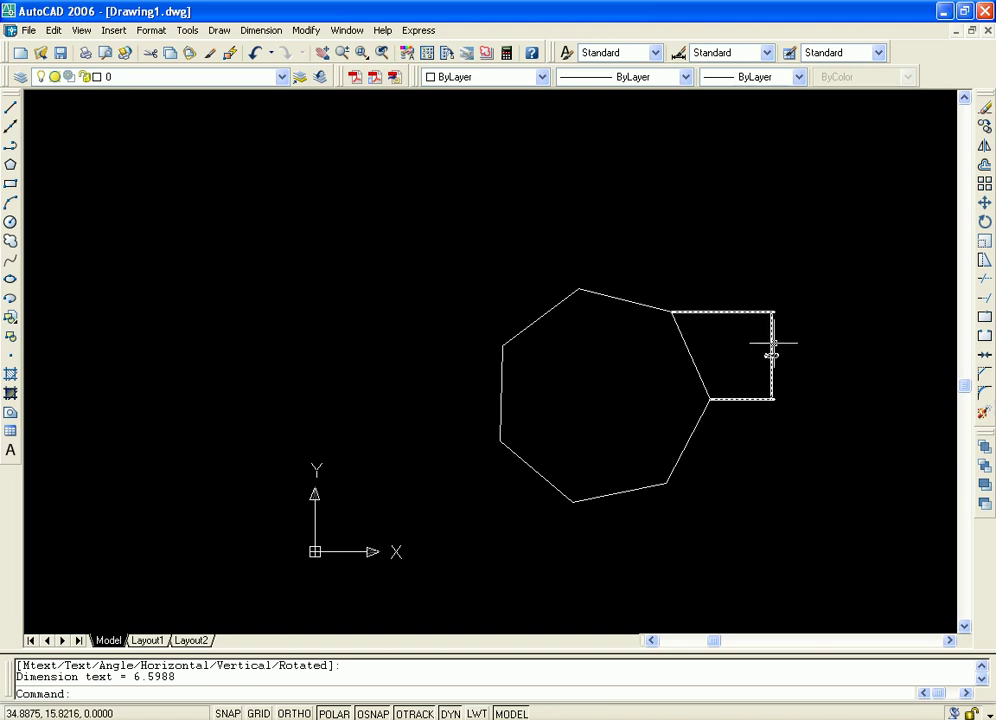
scroll(797, 373, "up", 5)
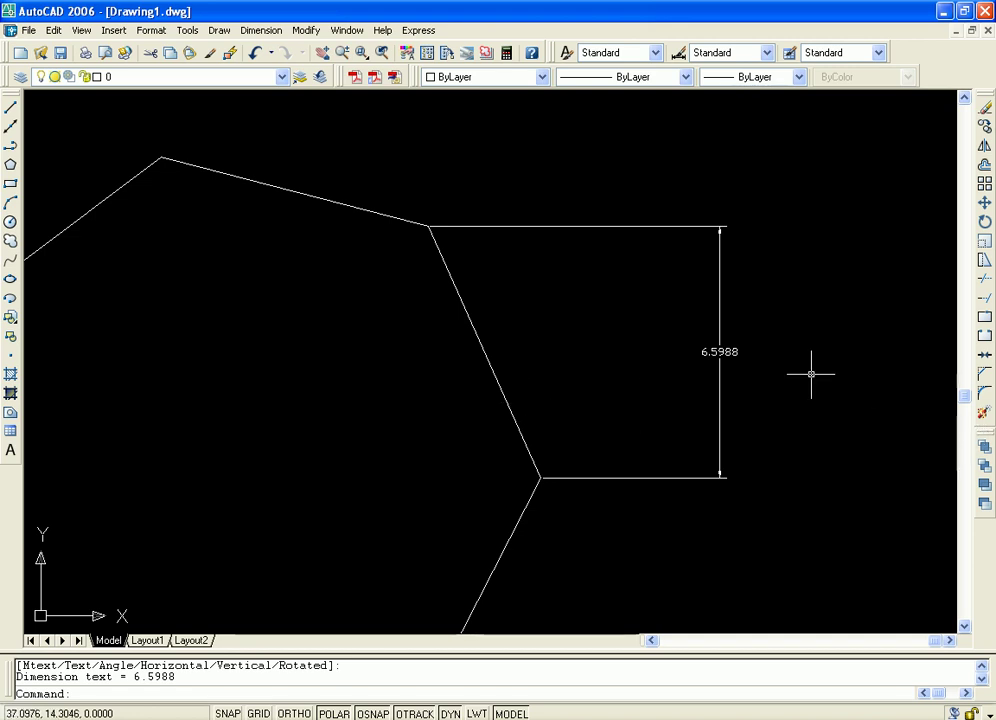
left_click(724, 352)
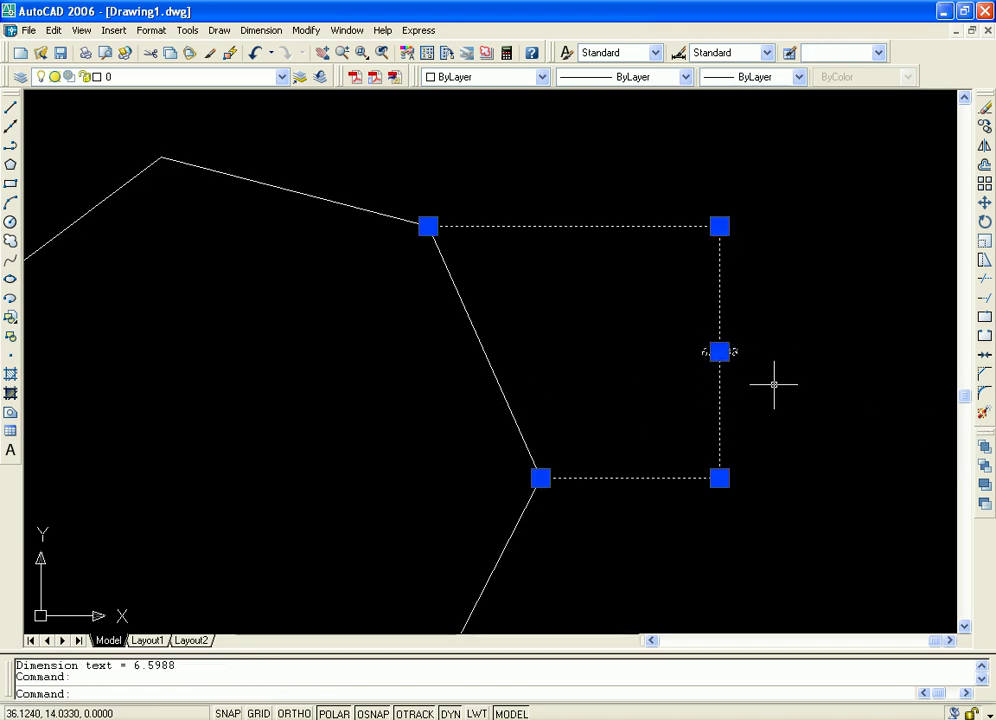
key("Delete")
middle_click_drag(683, 309, 704, 324)
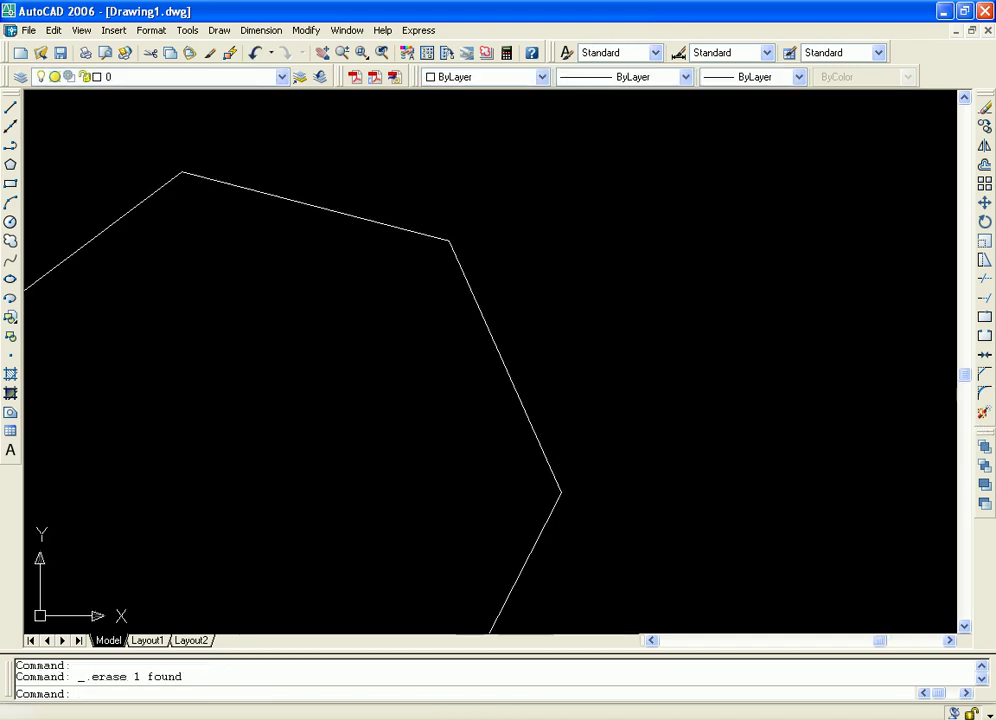
Add a 7.2310 aligned dimension between two heptagon vertices, then zoom out to show the heptagon.
left_click(238, 28)
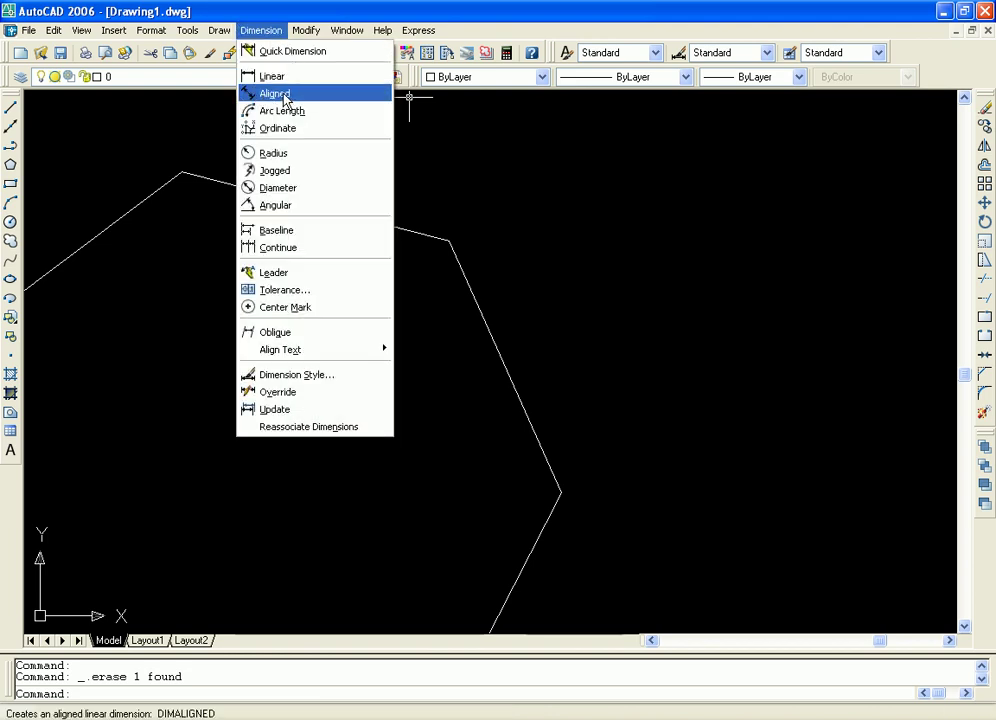
left_click(285, 94)
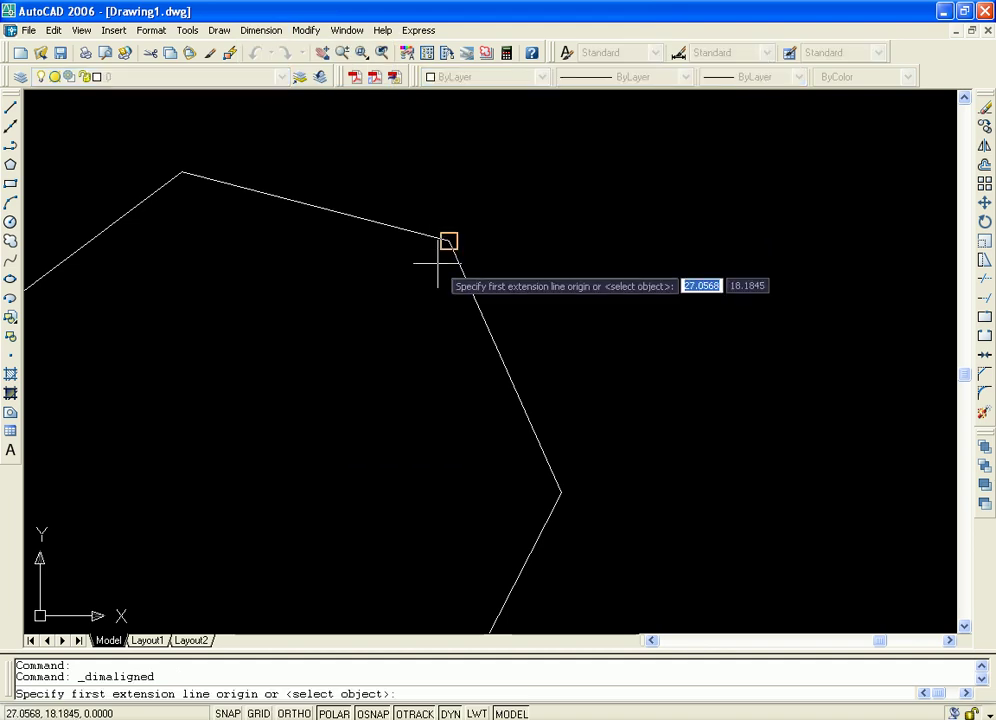
left_click(448, 240)
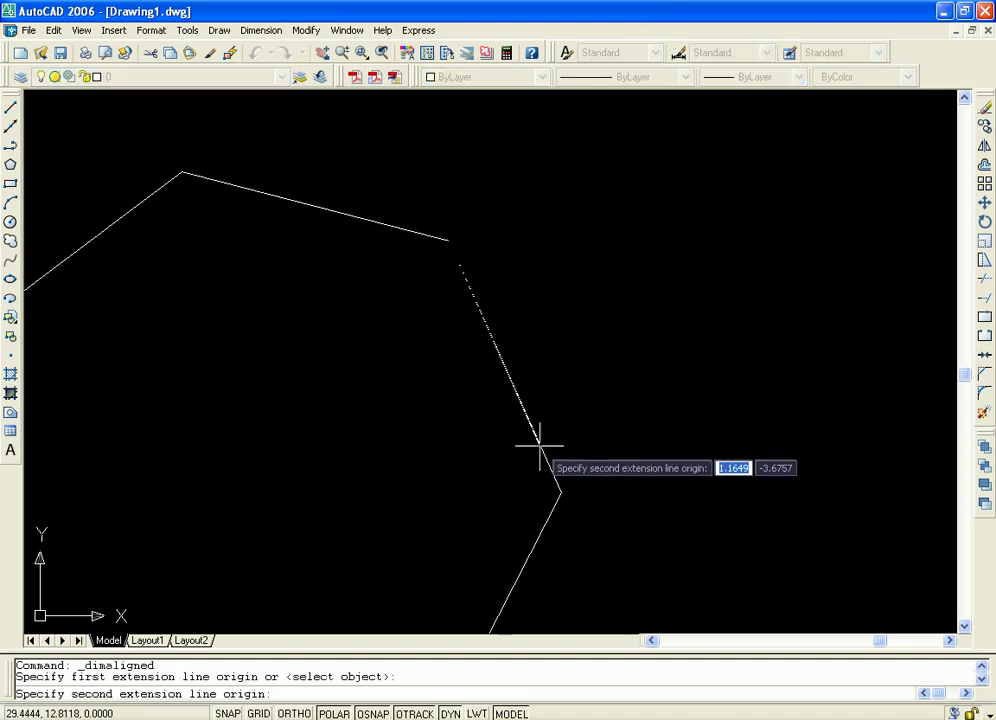
left_click(561, 493)
left_click(690, 391)
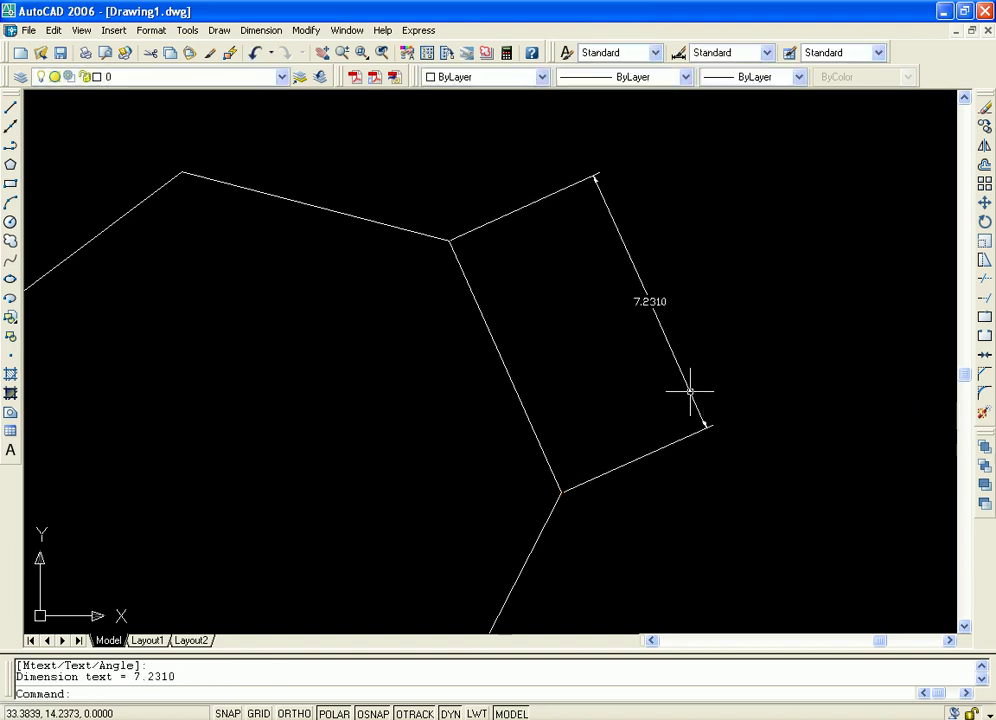
scroll(735, 370, "up", 2)
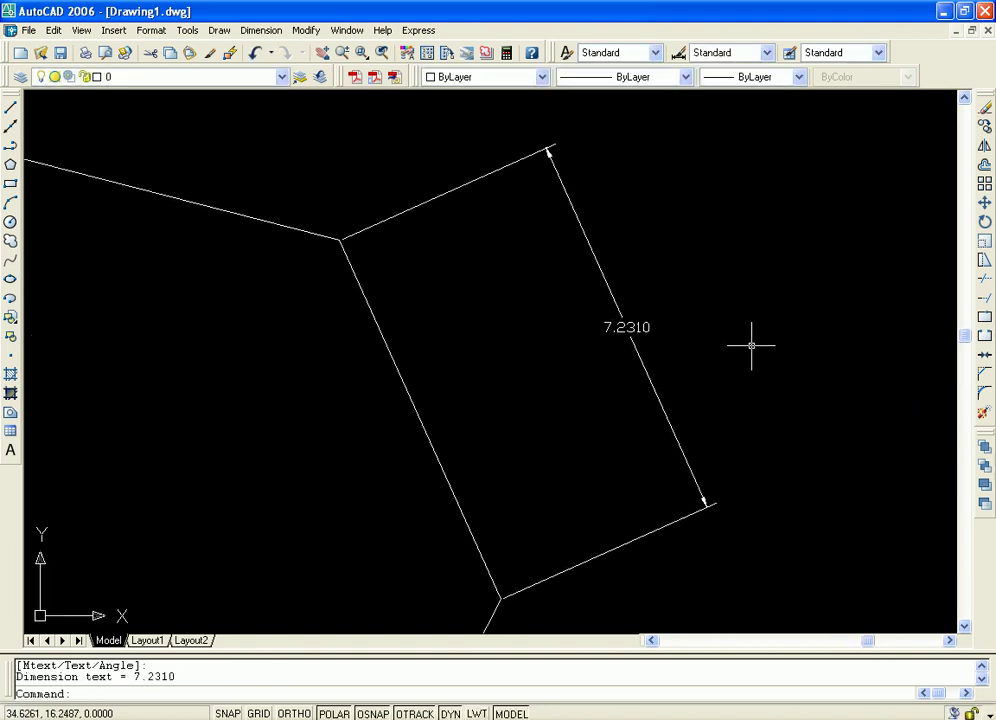
mouse_move(751, 345)
middle_mouse_down()
mouse_move(805, 340)
mouse_move(816, 329)
mouse_move(778, 311)
mouse_move(781, 331)
middle_mouse_up()
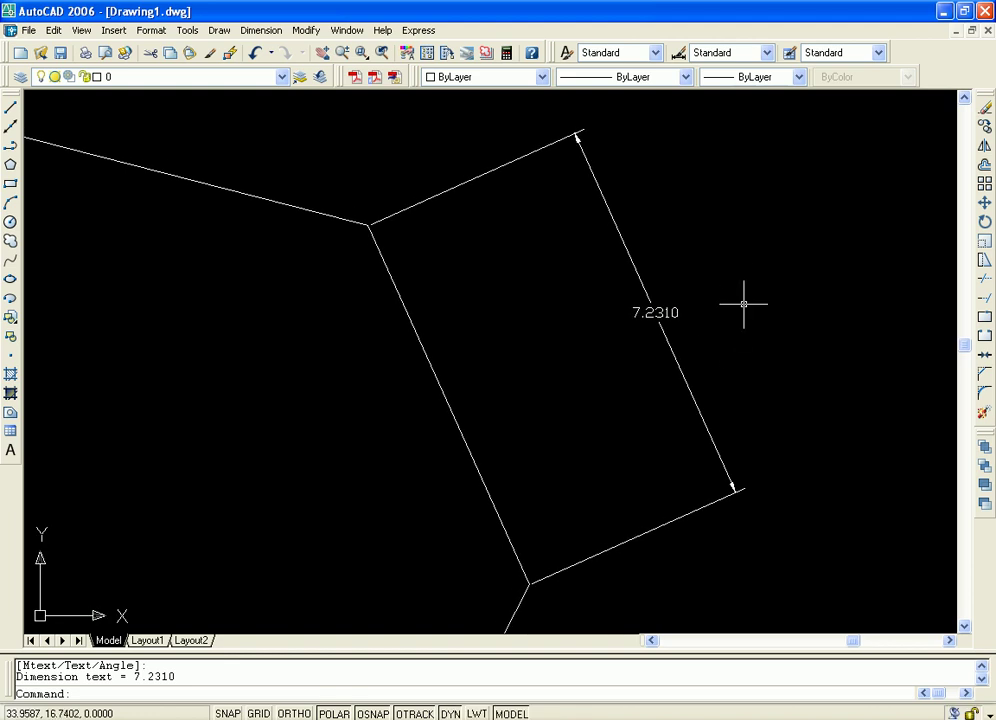
middle_click_drag(720, 338, 742, 346)
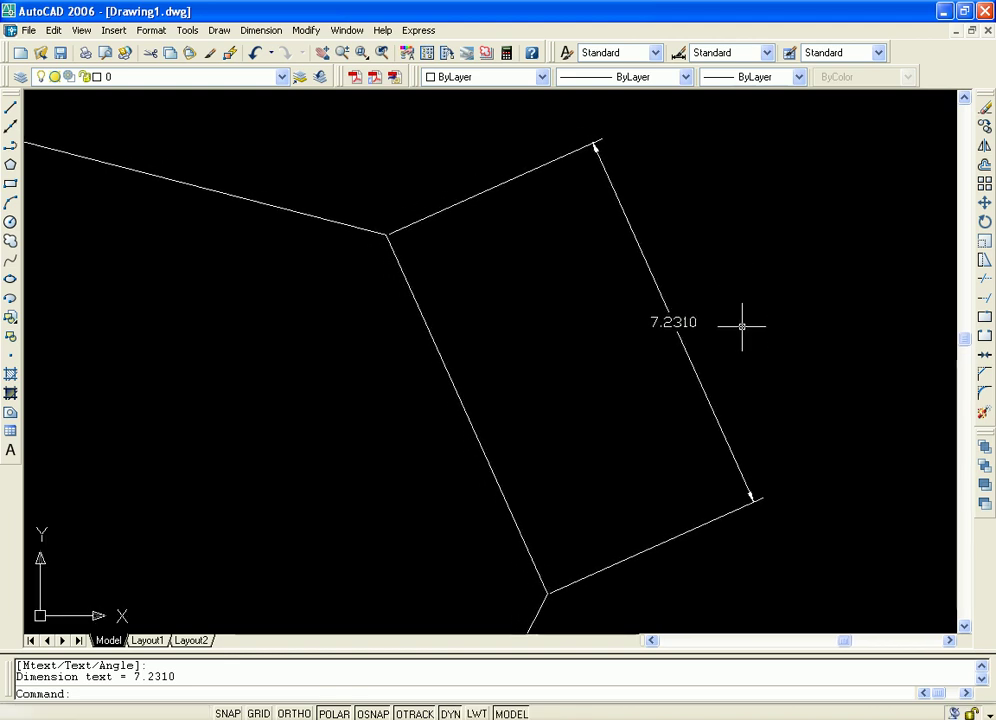
scroll(742, 326, "down", 2)
scroll(760, 360, "down", 1)
scroll(733, 298, "down", 1)
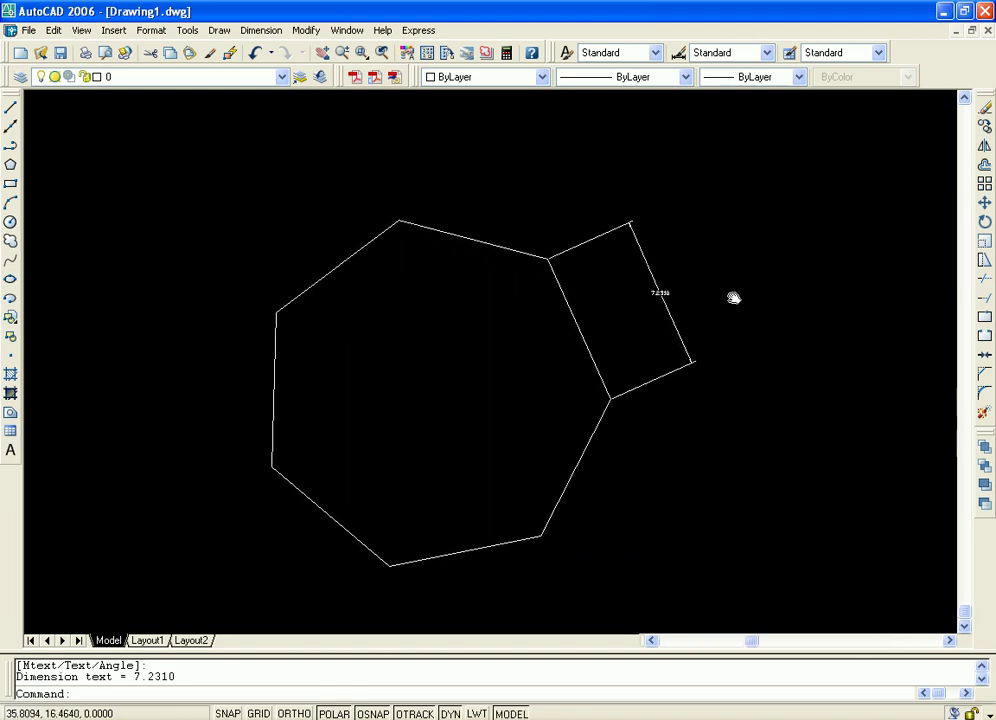
Erase everything with Ctrl+A and Delete, then draw a new tall rectangle from two corners.
key("ctrl+a")
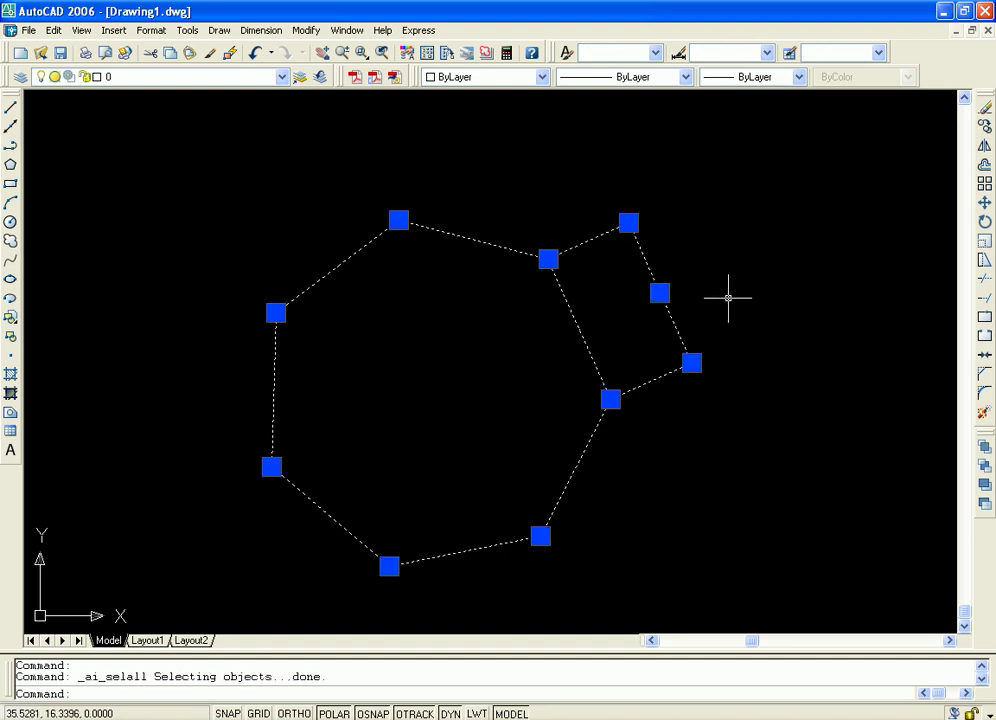
key("Delete")
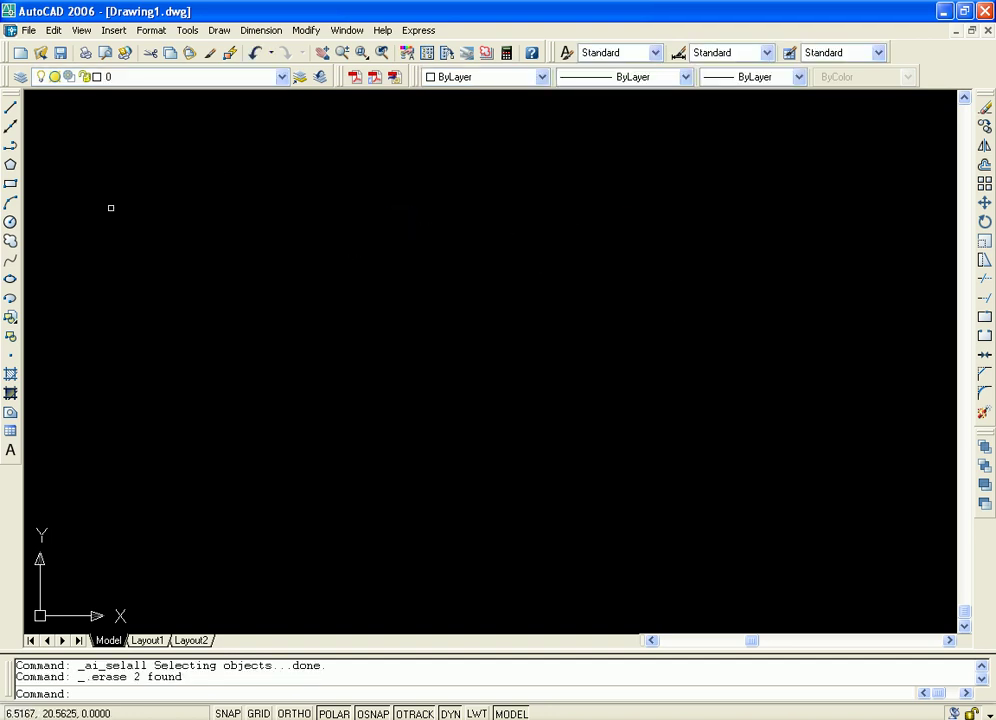
left_click(10, 184)
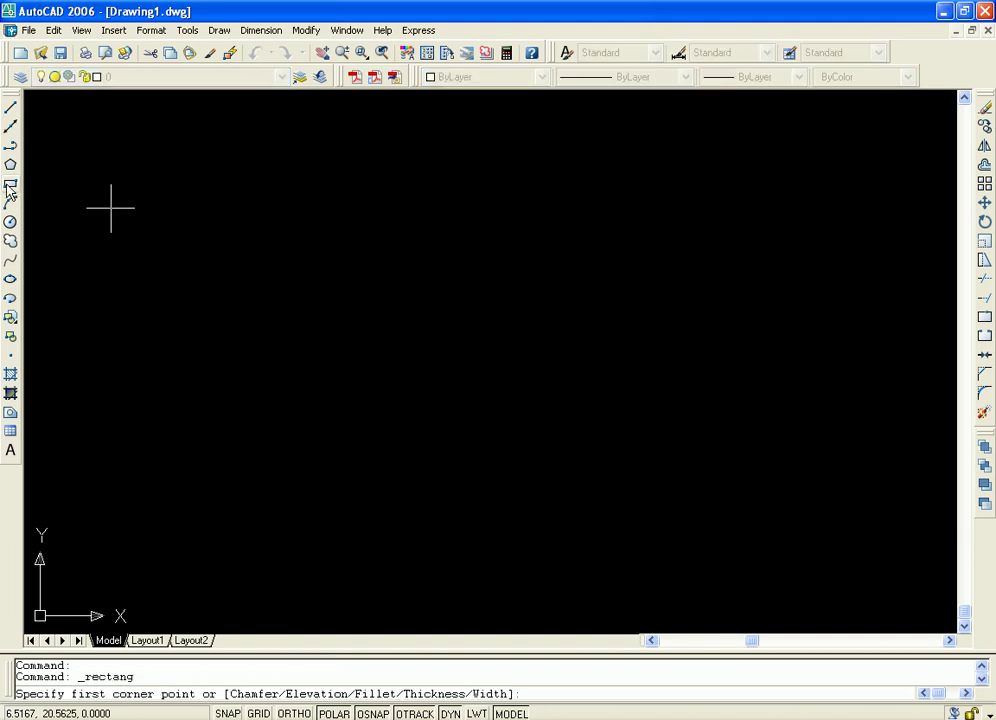
left_click(348, 173)
left_click(591, 497)
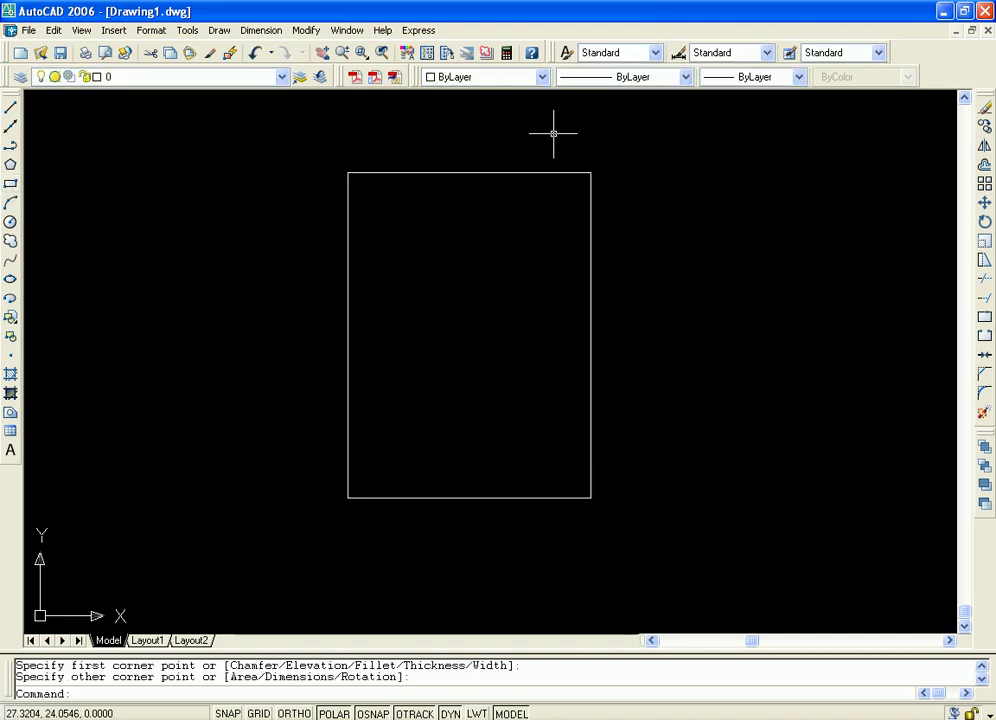
left_click(265, 32)
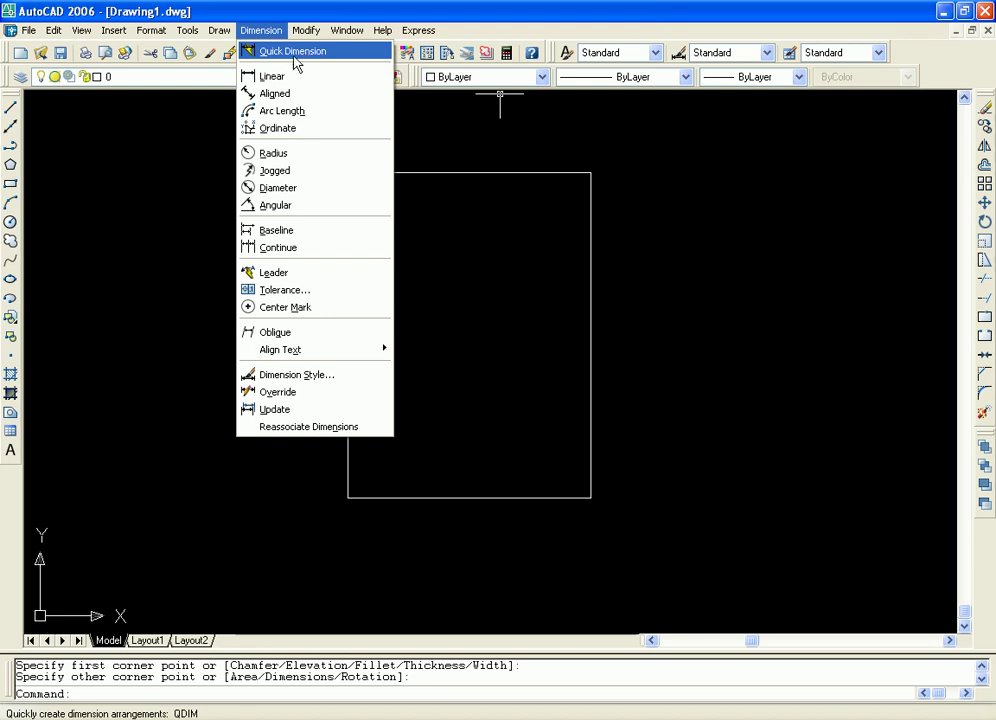
Add a 15.2675 vertical linear dimension on the rectangle's right edge, then delete it.
left_click(274, 76)
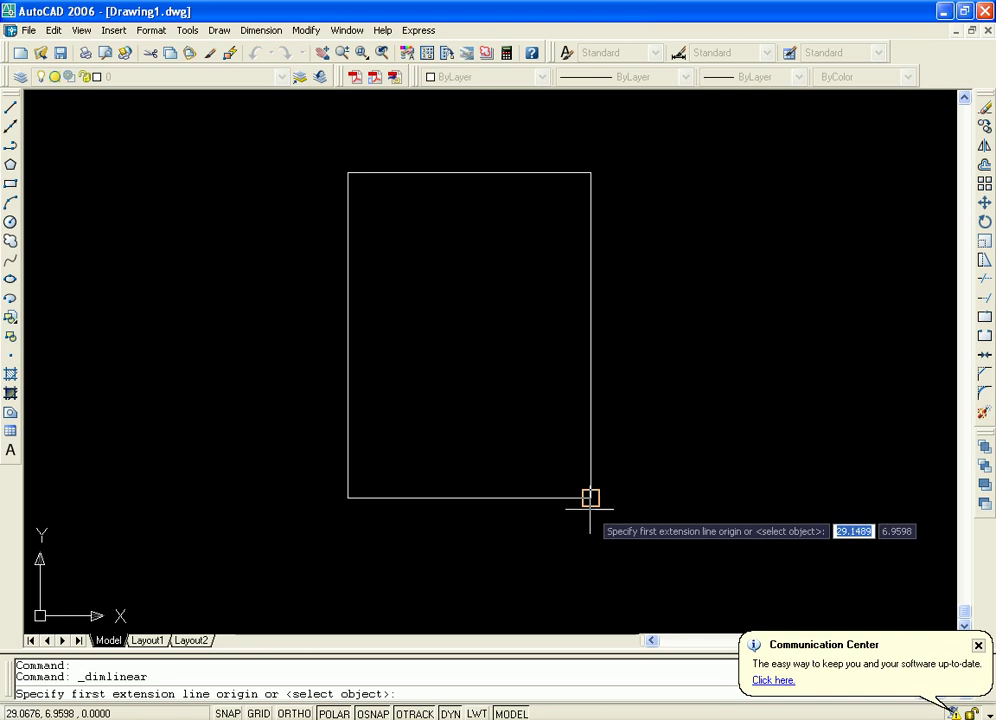
left_click(590, 498)
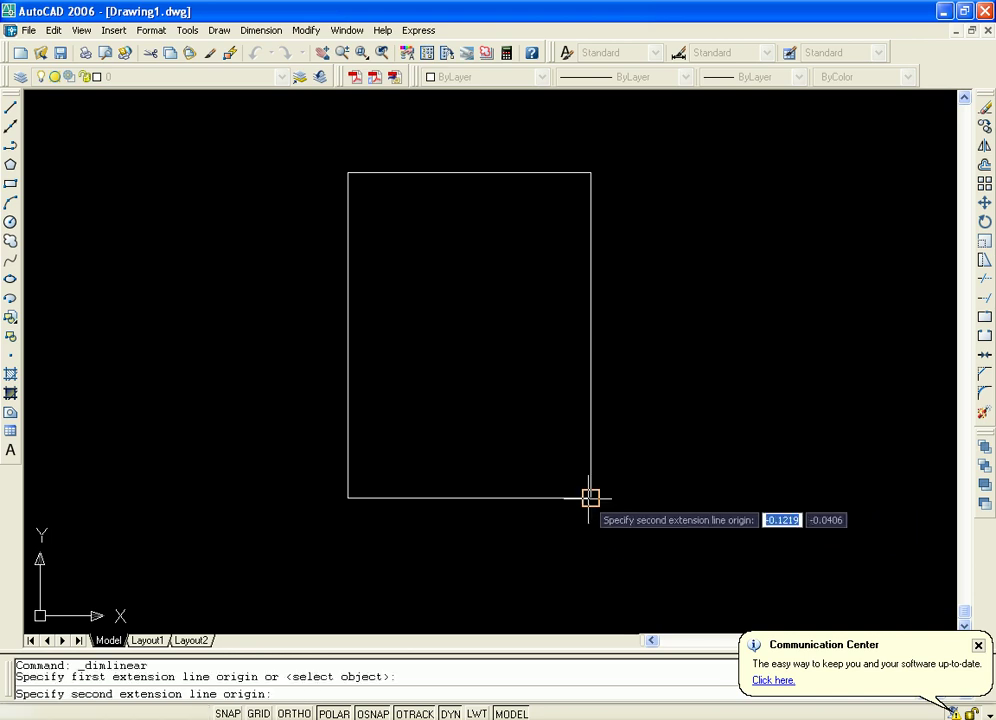
left_click(591, 173)
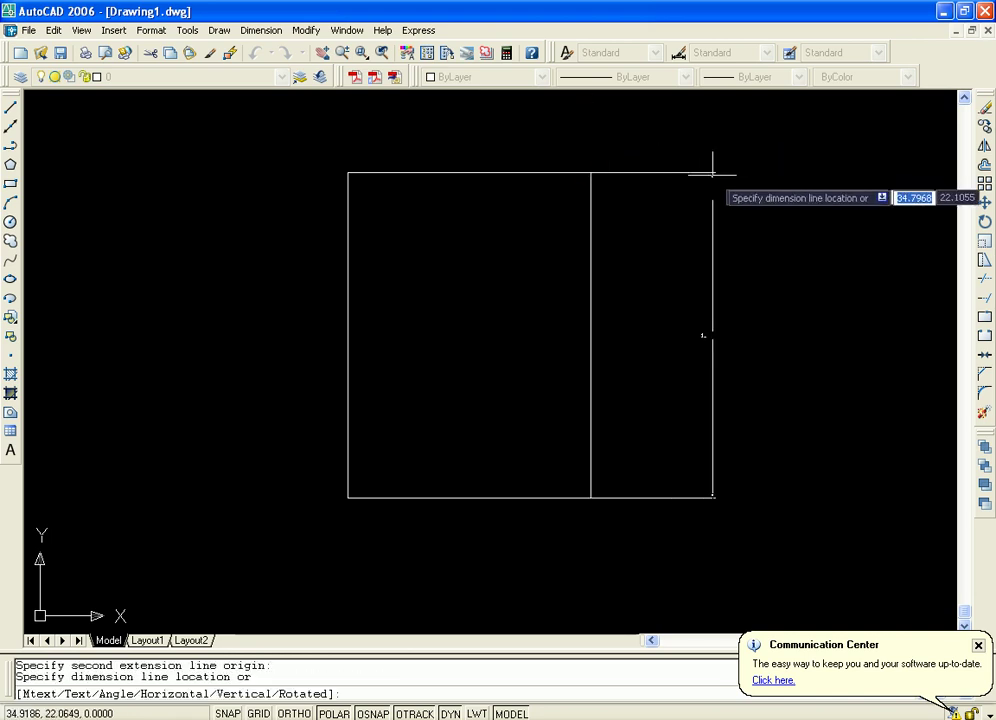
left_click(716, 334)
middle_click_drag(771, 356, 749, 362)
left_click(682, 361)
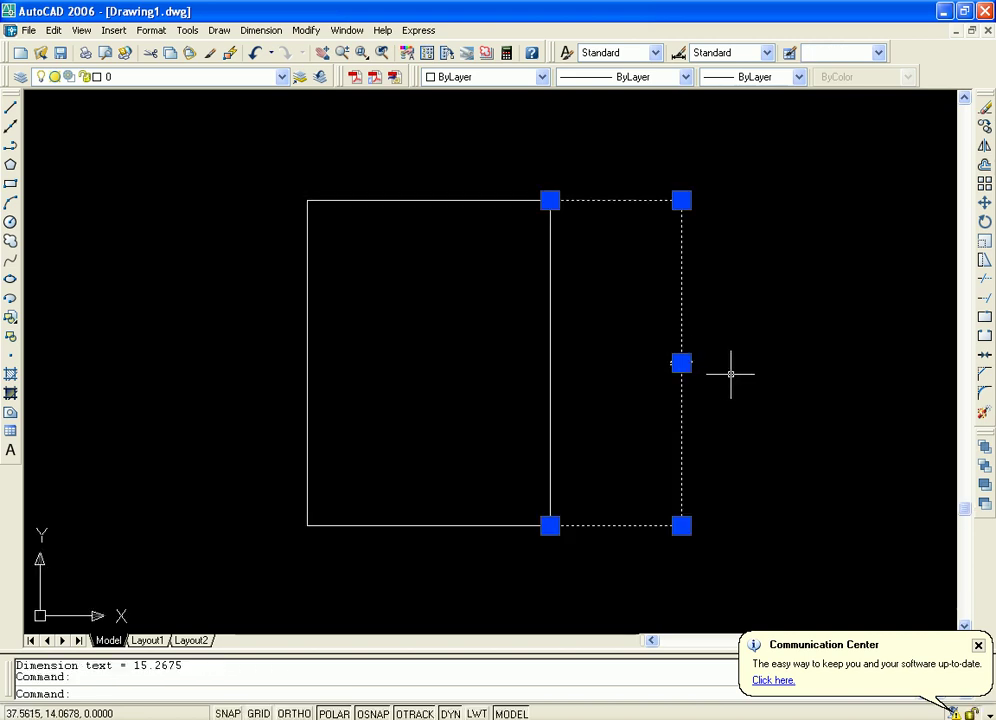
key("Delete")
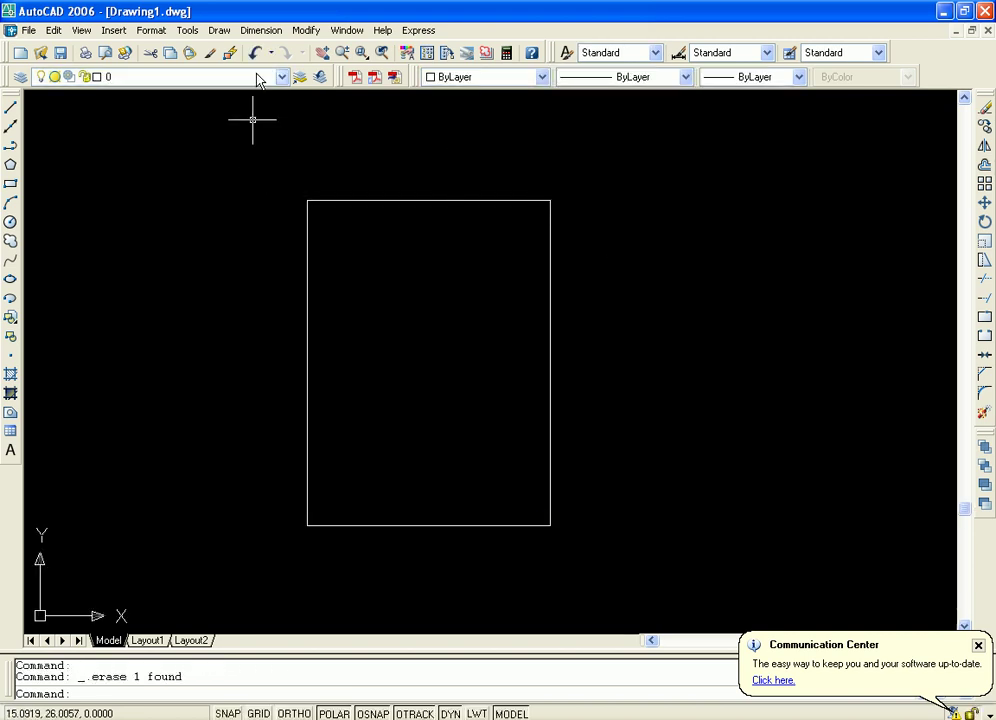
Add an 11.8588 vertical linear dimension beside the rectangle's right edge.
left_click(261, 33)
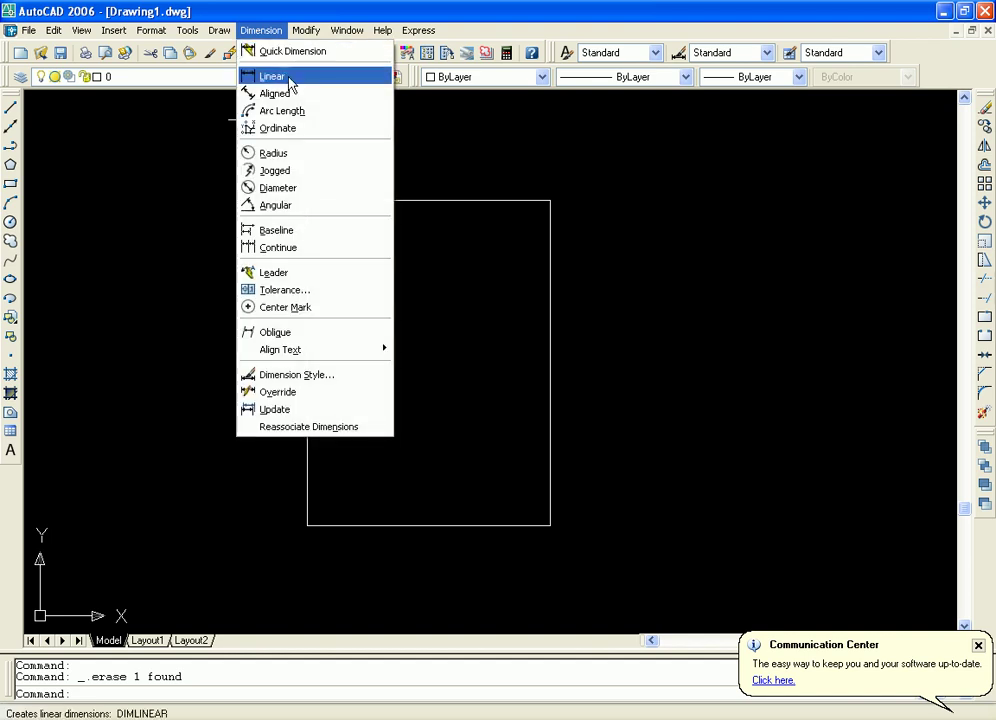
left_click(285, 77)
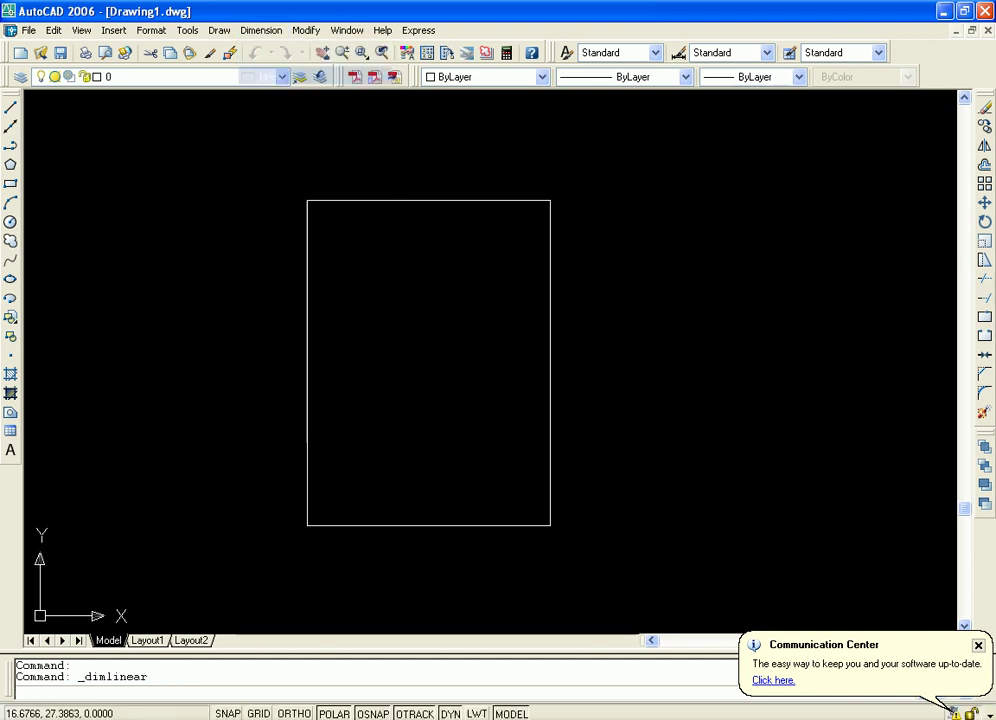
left_click(550, 526)
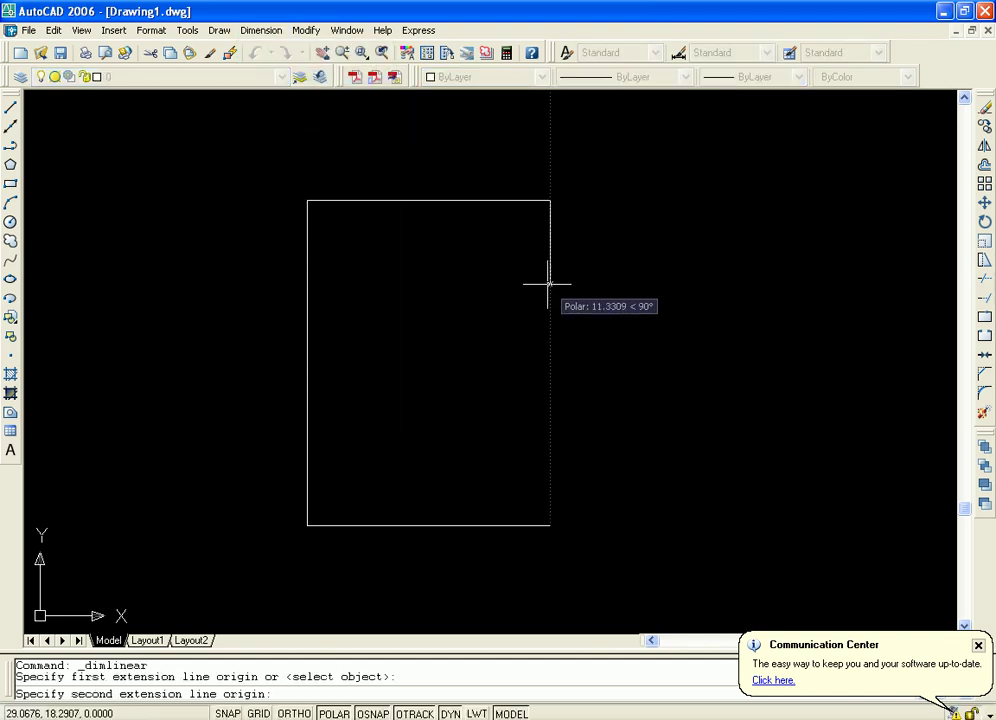
left_click(550, 201)
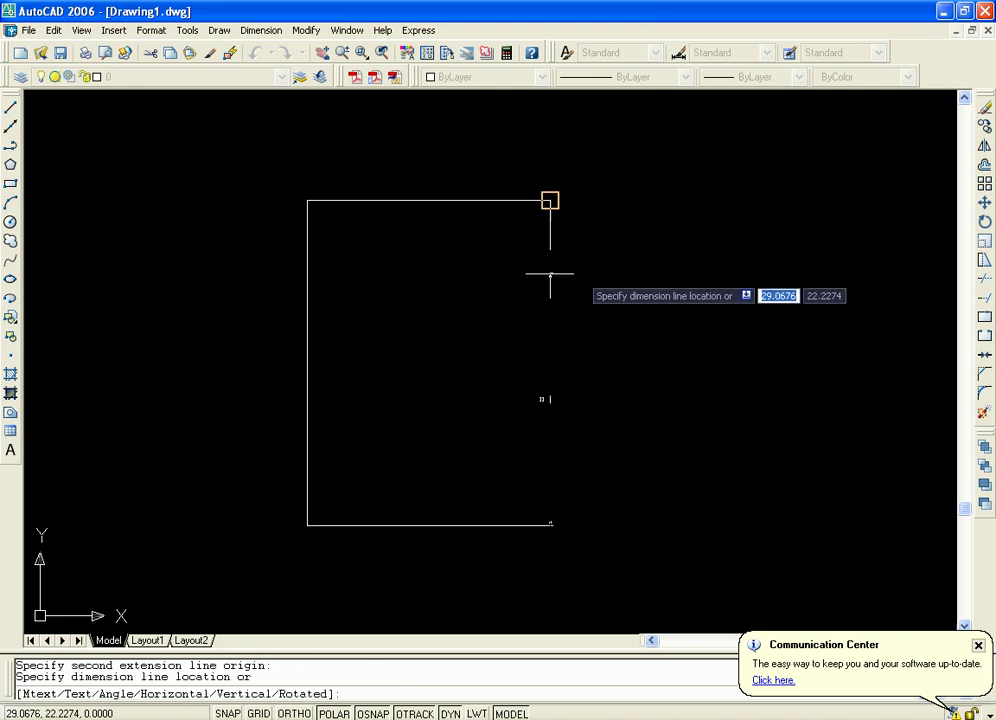
left_click(619, 270)
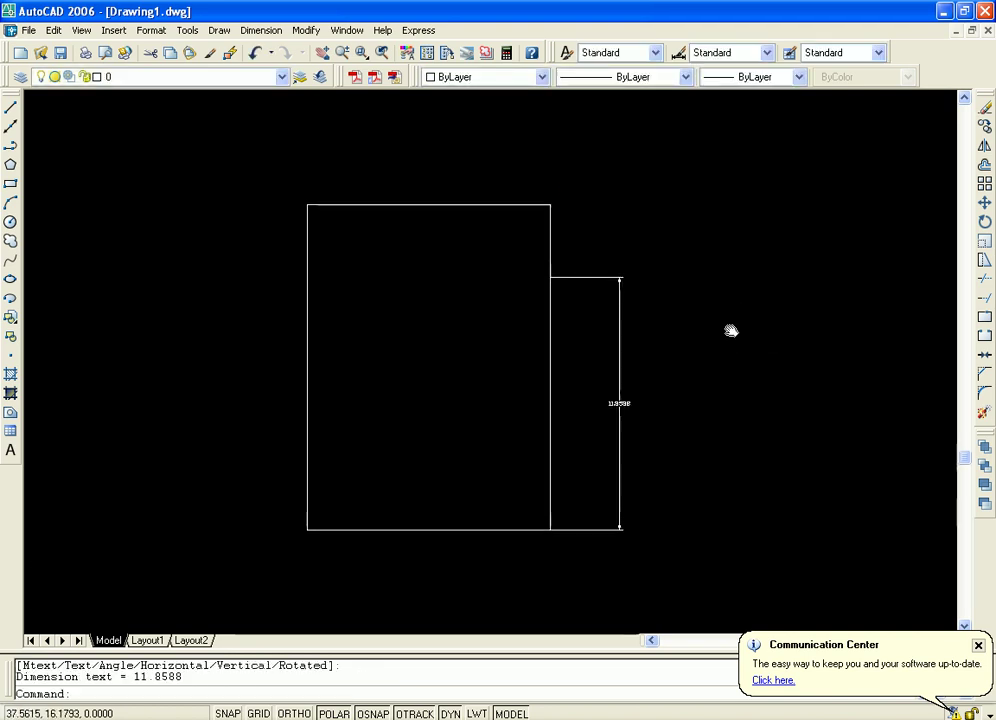
Zoom in to inspect the 11.8588 dimension, then delete it.
scroll(731, 325, "up", 3)
scroll(600, 337, "down", 2)
scroll(605, 330, "down", 2)
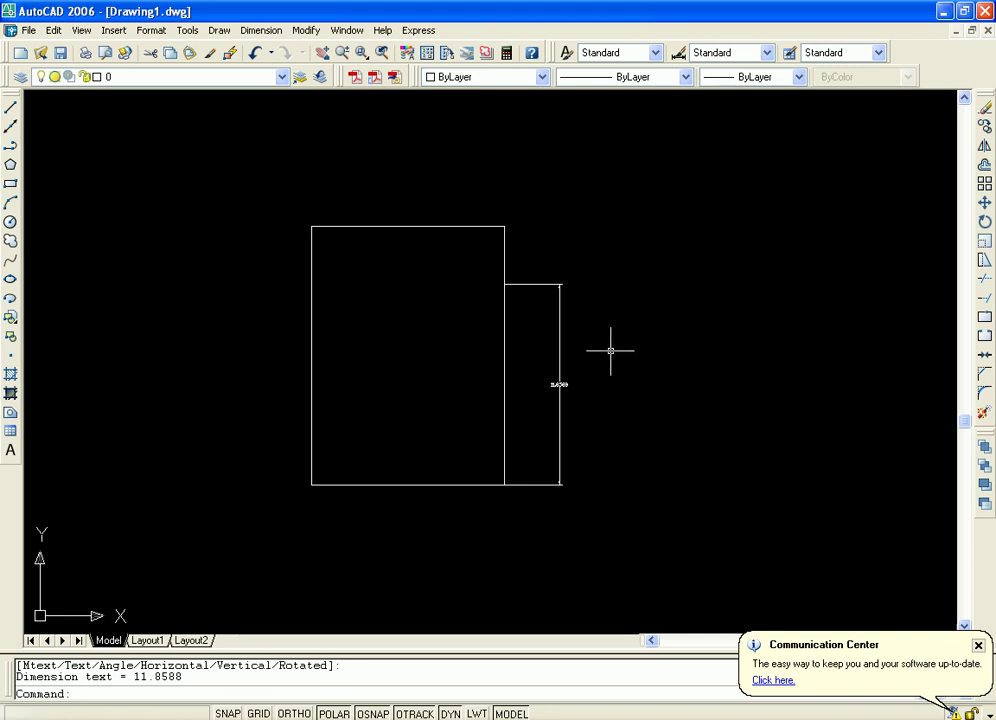
mouse_move(607, 342)
middle_mouse_down()
mouse_move(602, 378)
mouse_move(649, 325)
middle_mouse_up()
scroll(602, 378, "up", 2)
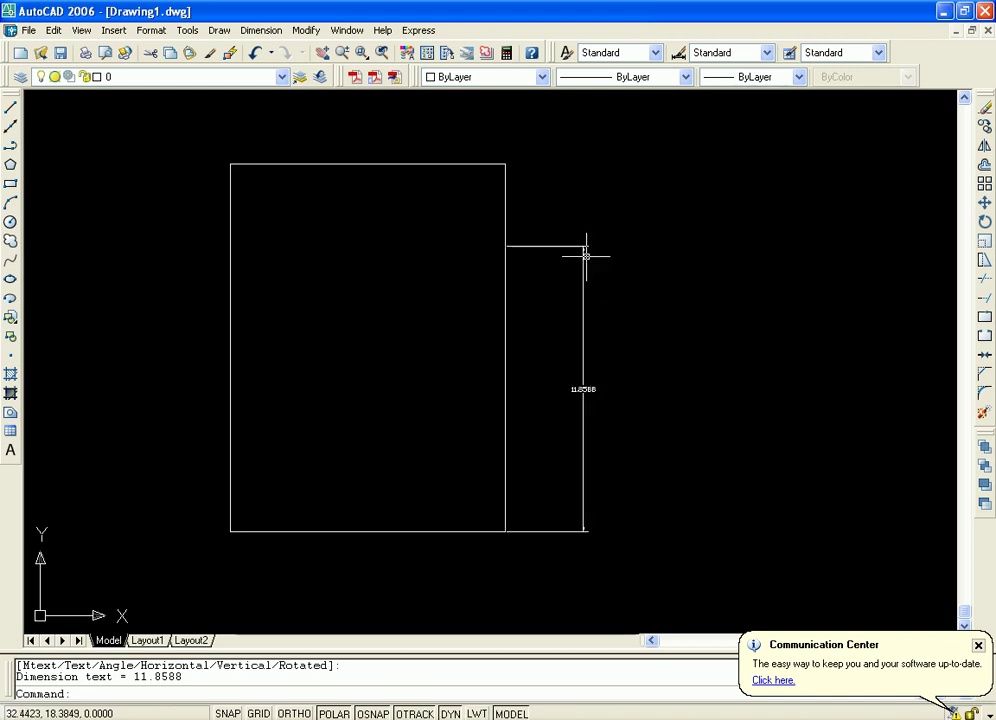
left_click(585, 388)
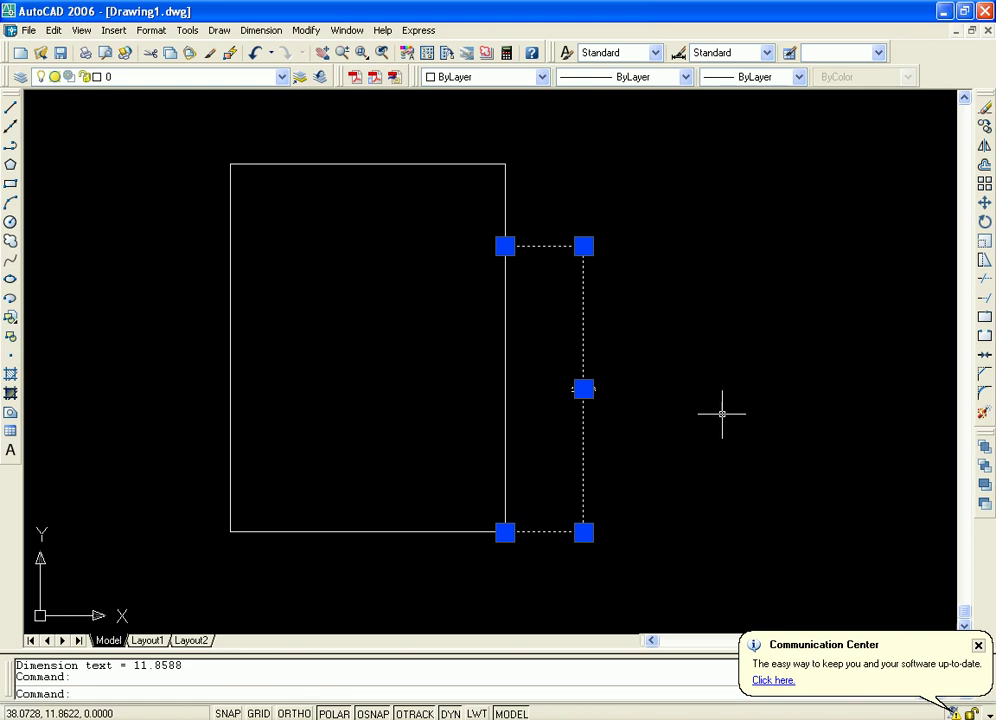
key("Delete")
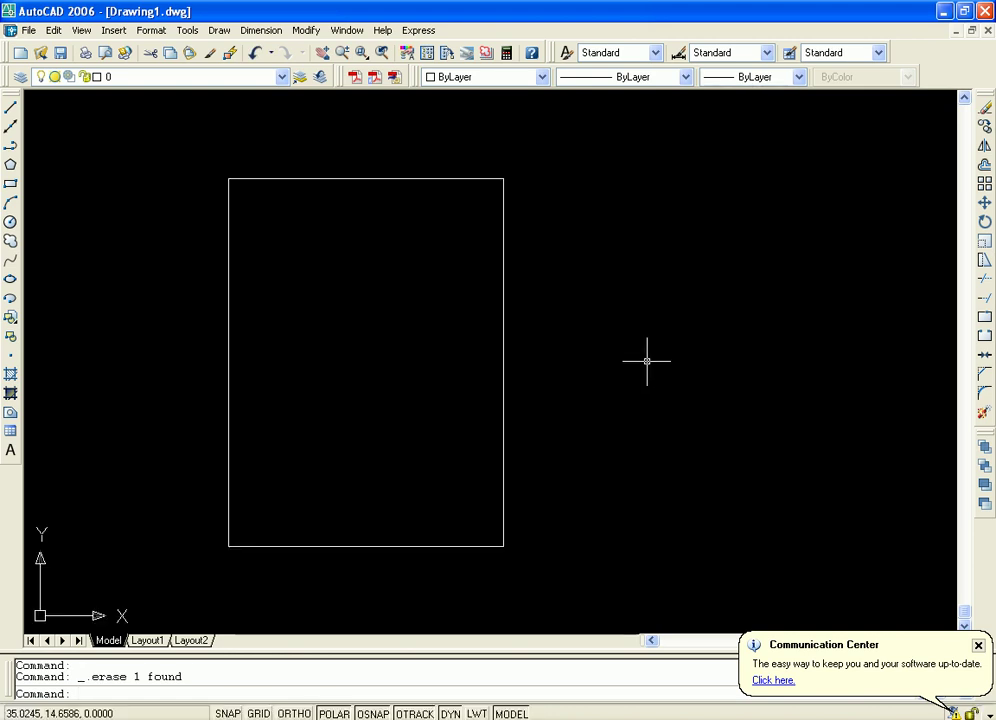
Quick-dimension the rectangle, placing its 15.2675 height dimension to the right.
middle_click_drag(647, 361, 640, 357)
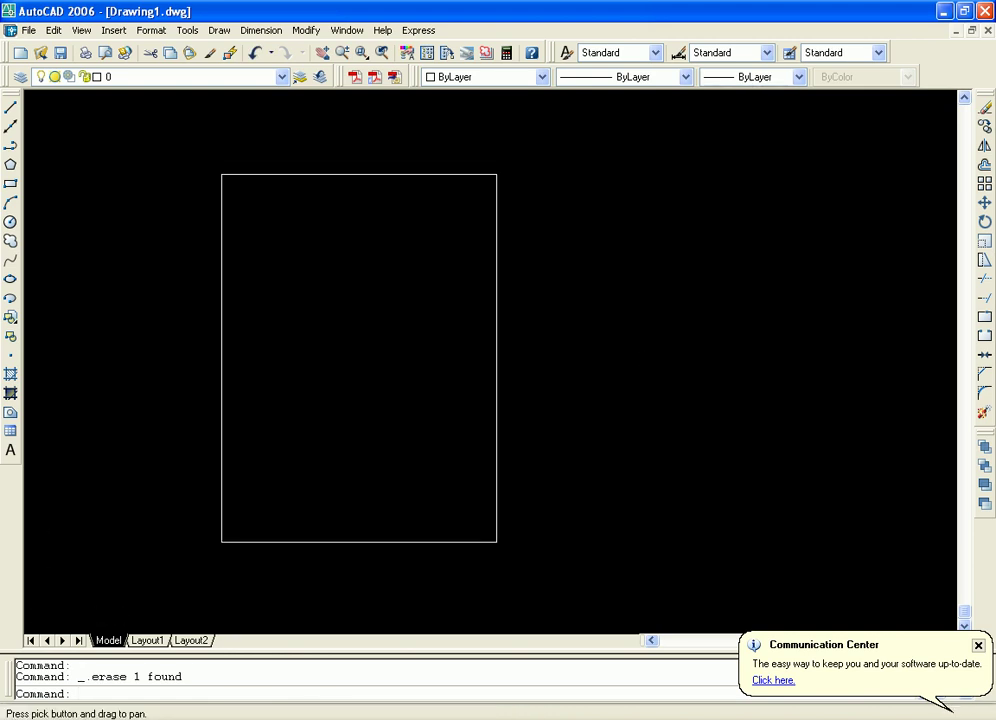
left_click(261, 30)
left_click(305, 50)
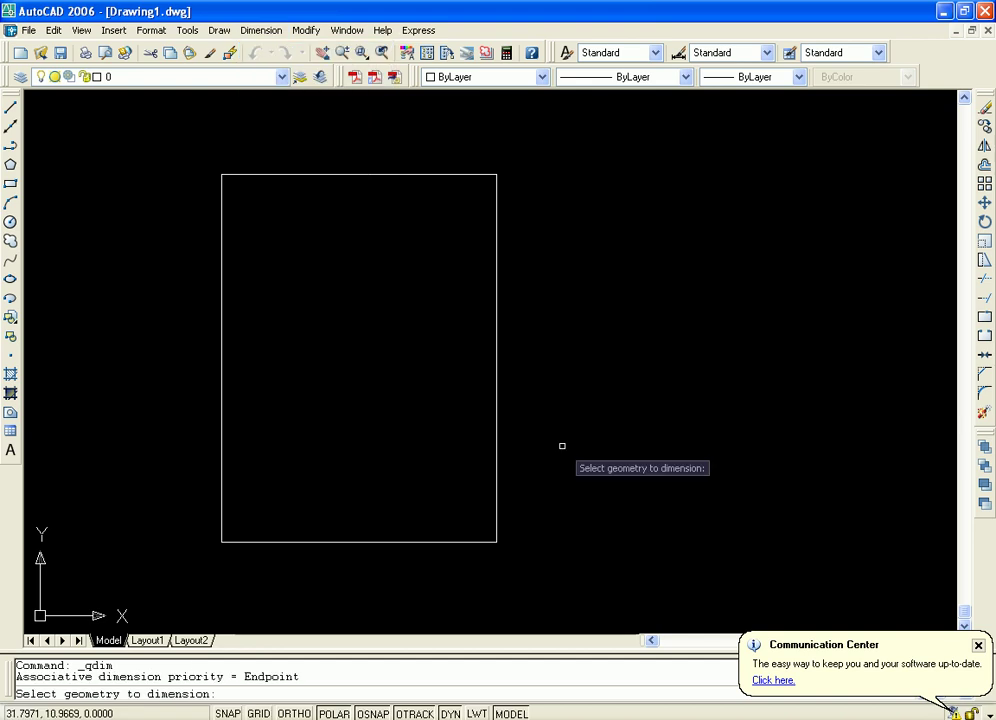
left_click(497, 392)
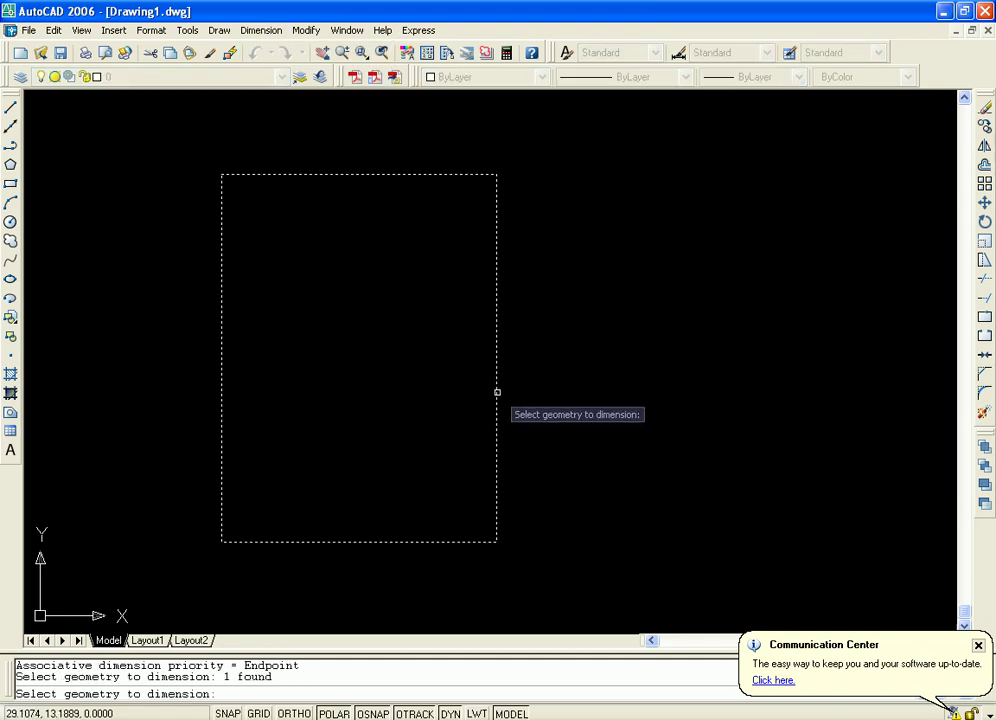
key("Return")
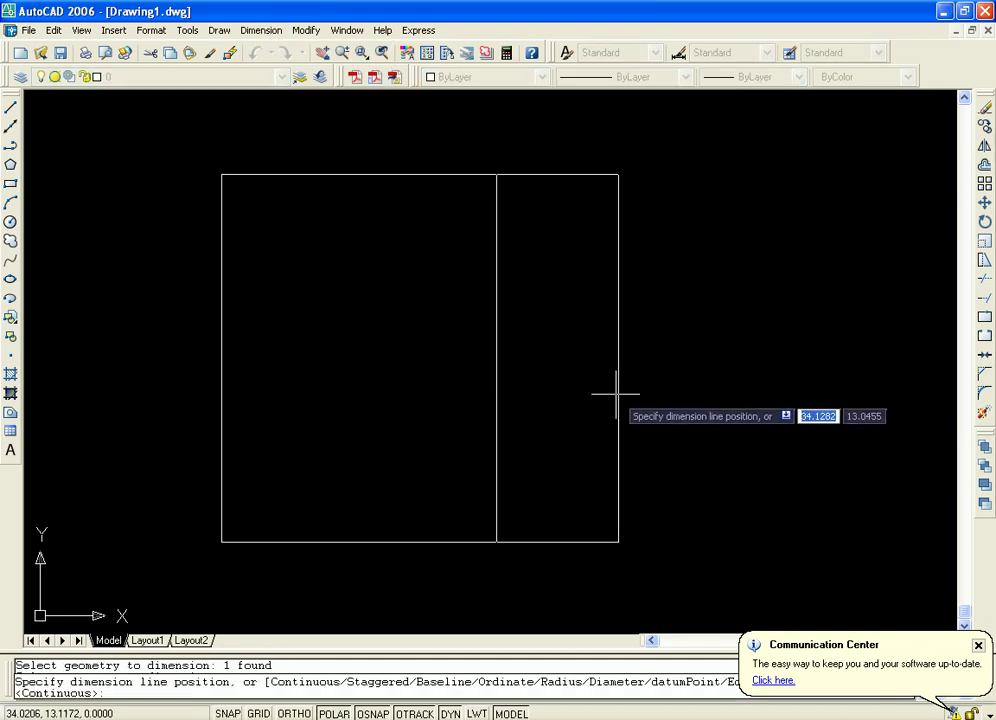
left_click(610, 395)
Pan and zoom in to check the 15.2675 dimension, then settle the view.
middle_click_drag(682, 385, 682, 402)
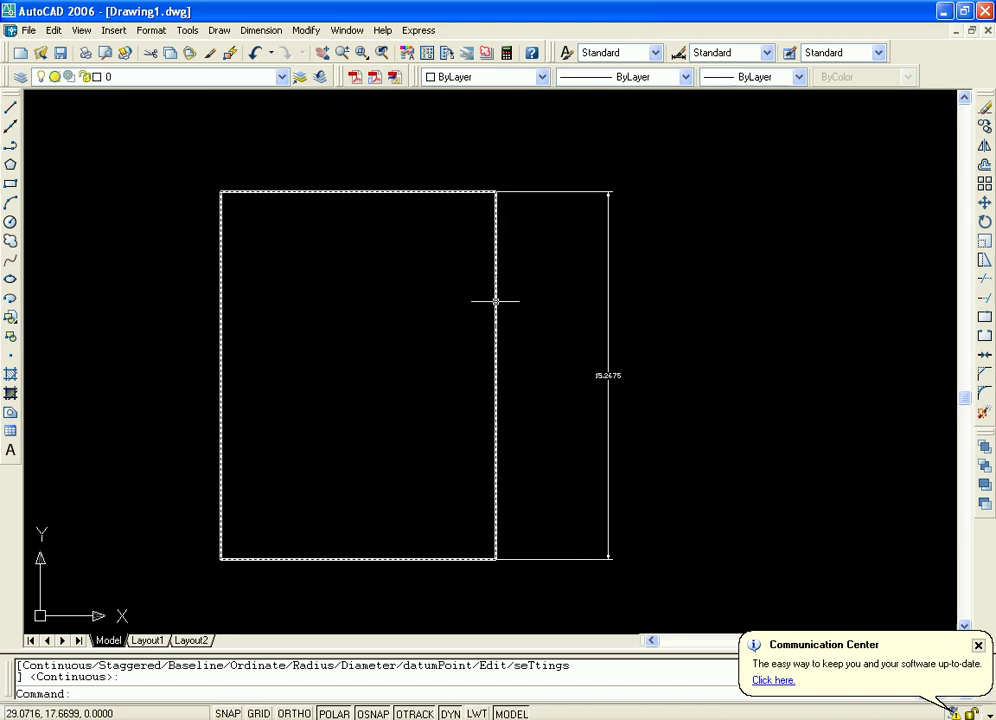
middle_click_drag(645, 338, 649, 289)
scroll(649, 289, "up", 3)
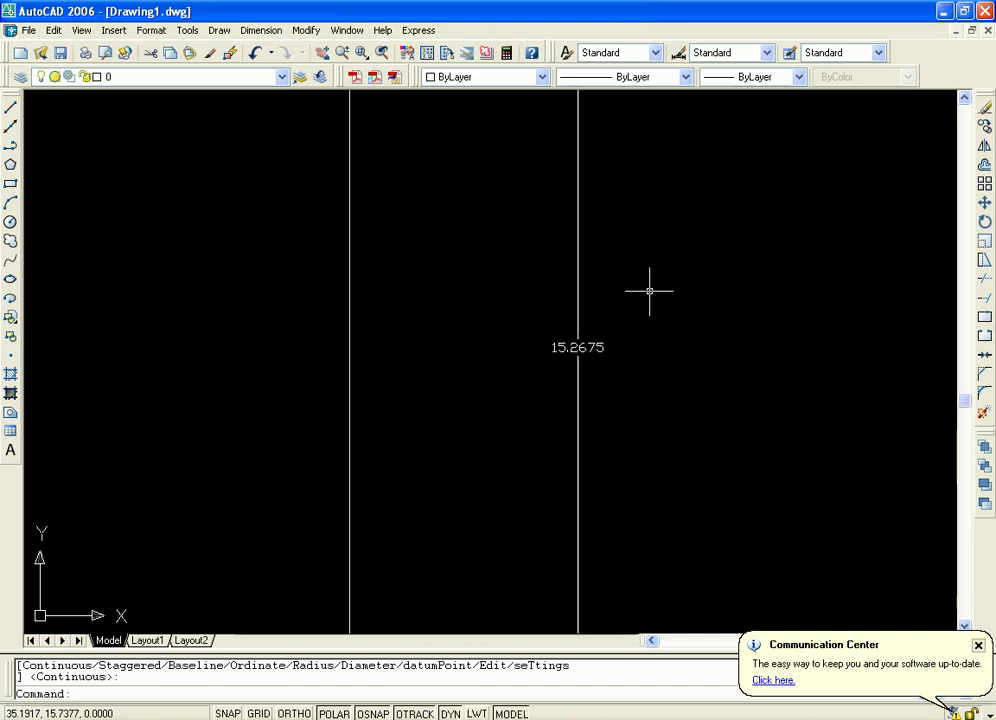
scroll(650, 295, "up", 2)
scroll(650, 295, "up", 2)
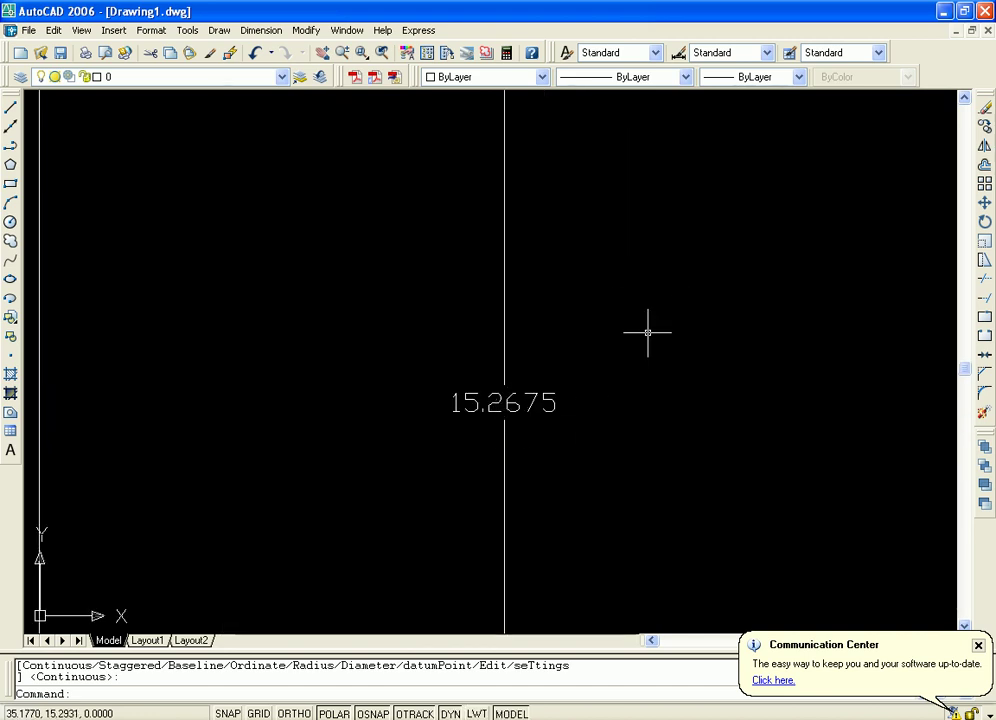
scroll(647, 321, "down", 3)
scroll(650, 321, "down", 2)
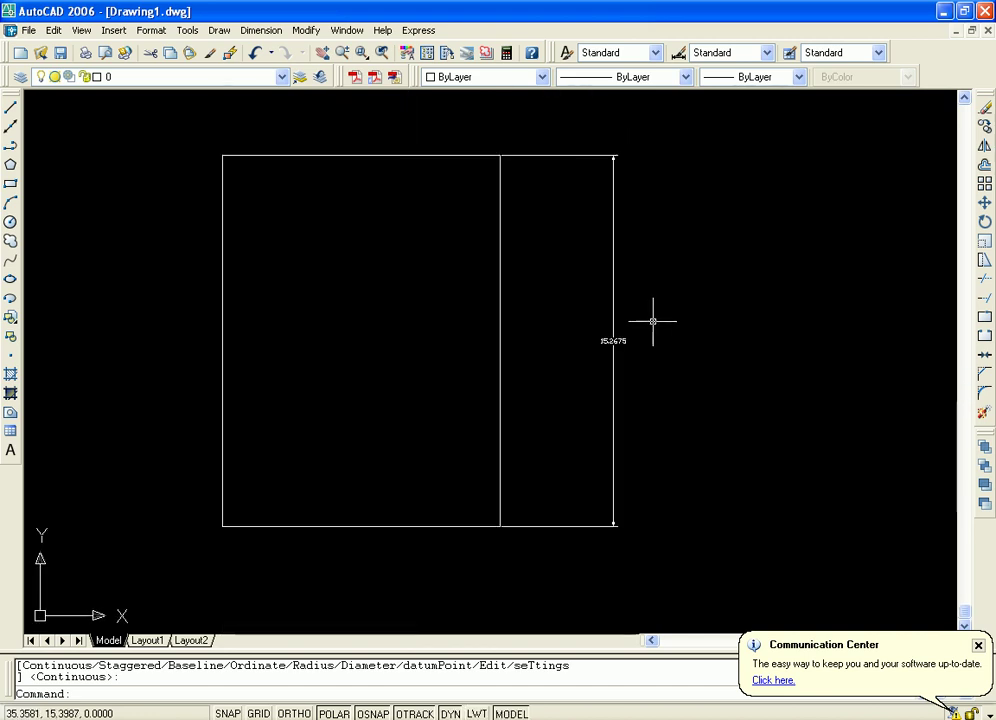
middle_click_drag(672, 323, 668, 313)
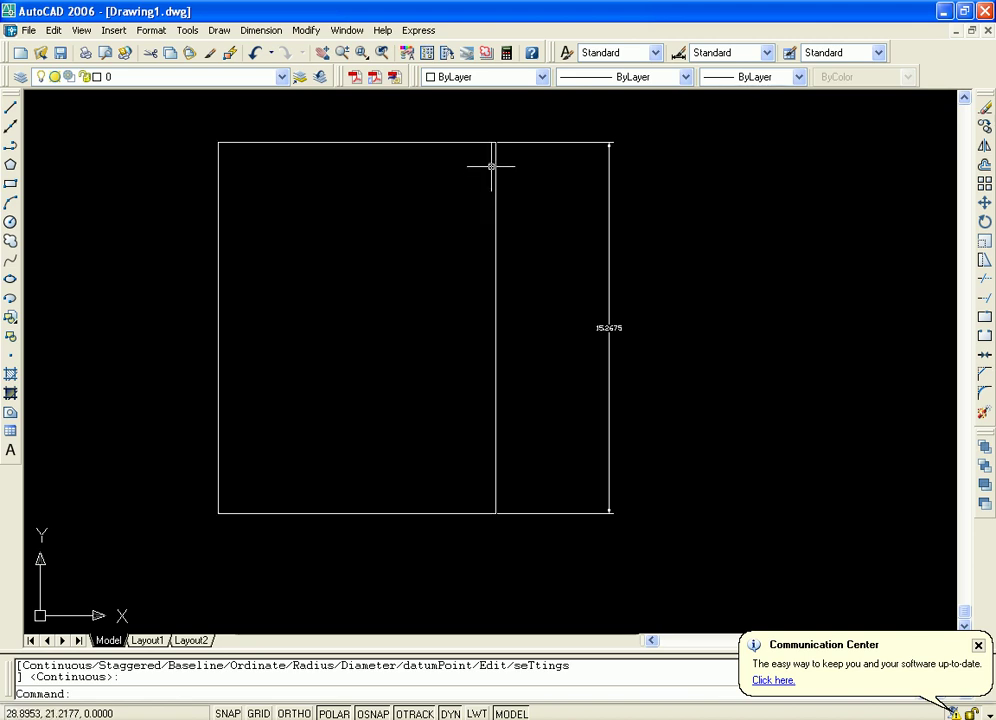
Draw a short horizontal line jutting right from the rectangle's right edge, just below its top.
middle_click_drag(651, 187, 656, 221)
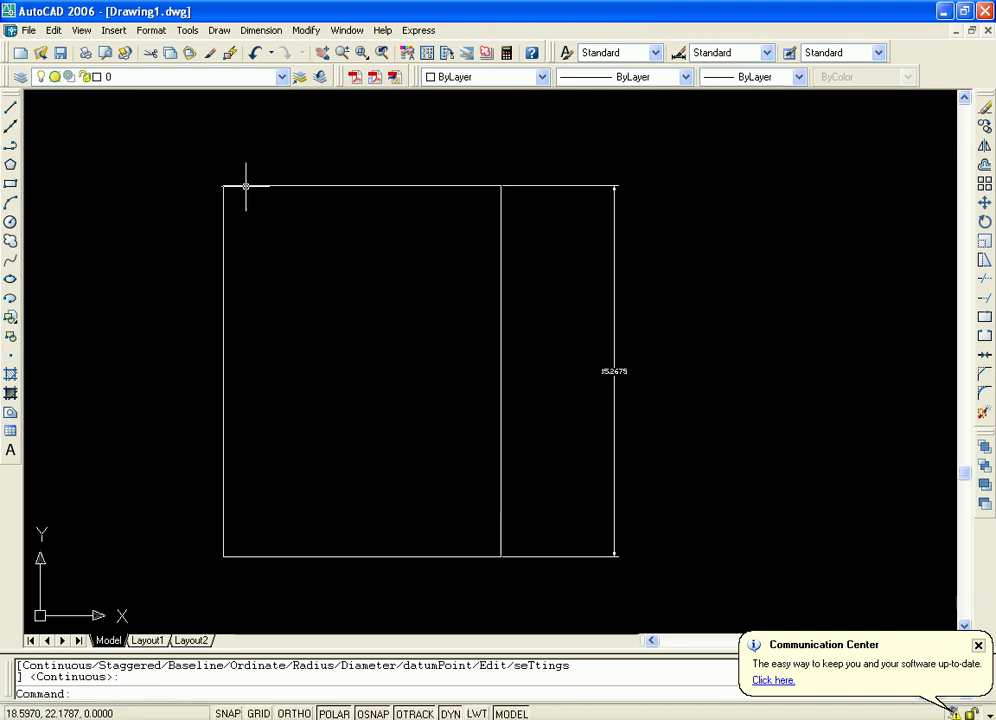
left_click(11, 108)
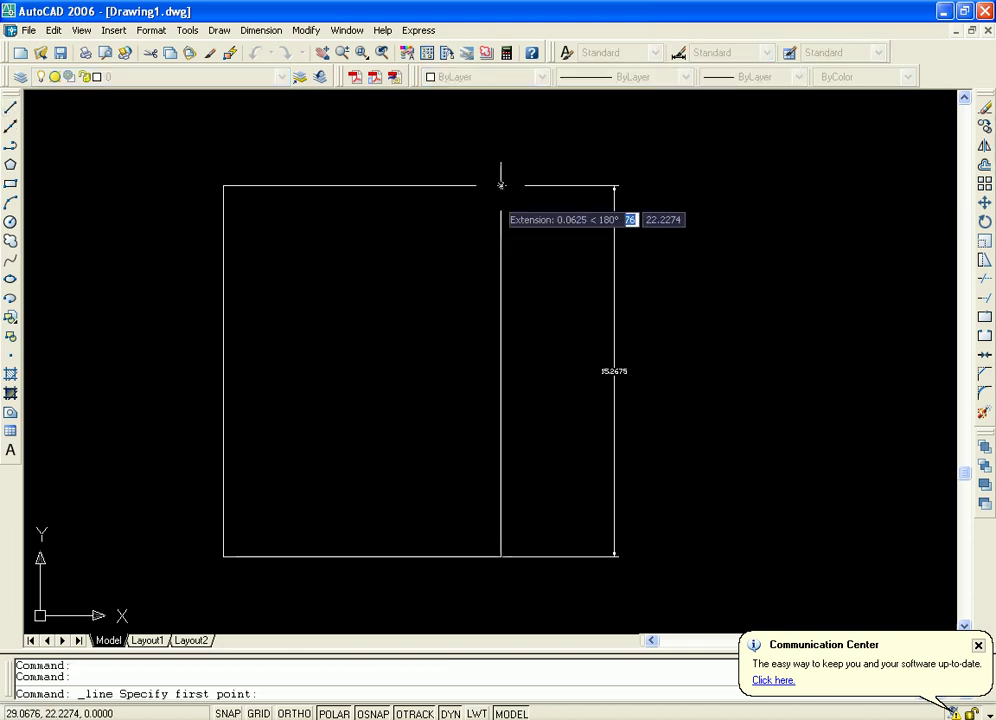
left_click(501, 265)
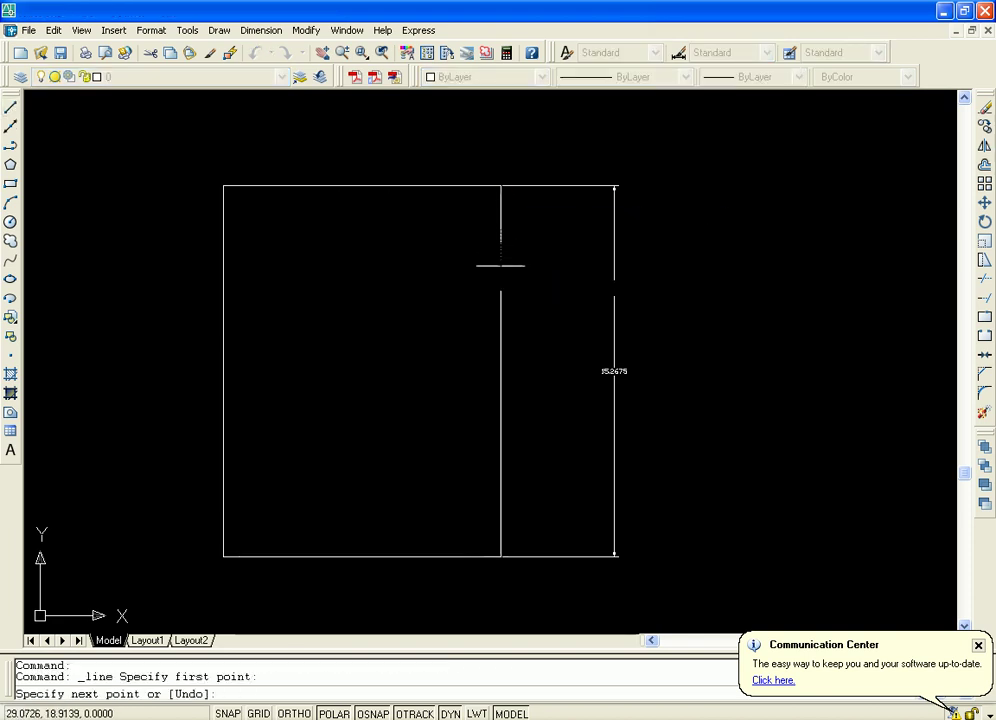
left_click(552, 267)
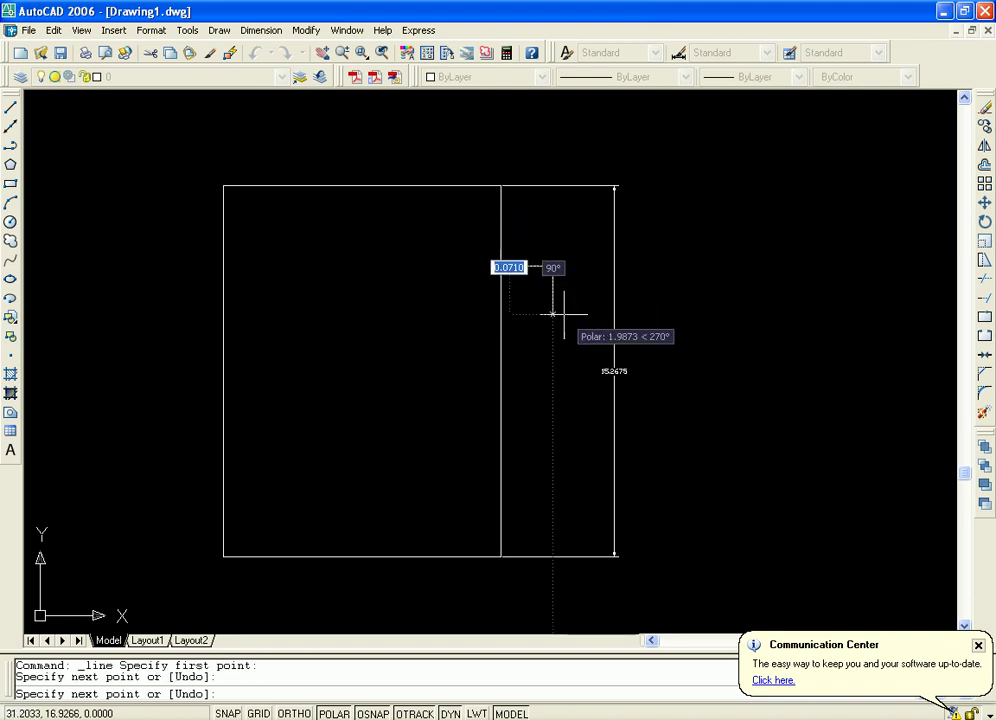
key("Return")
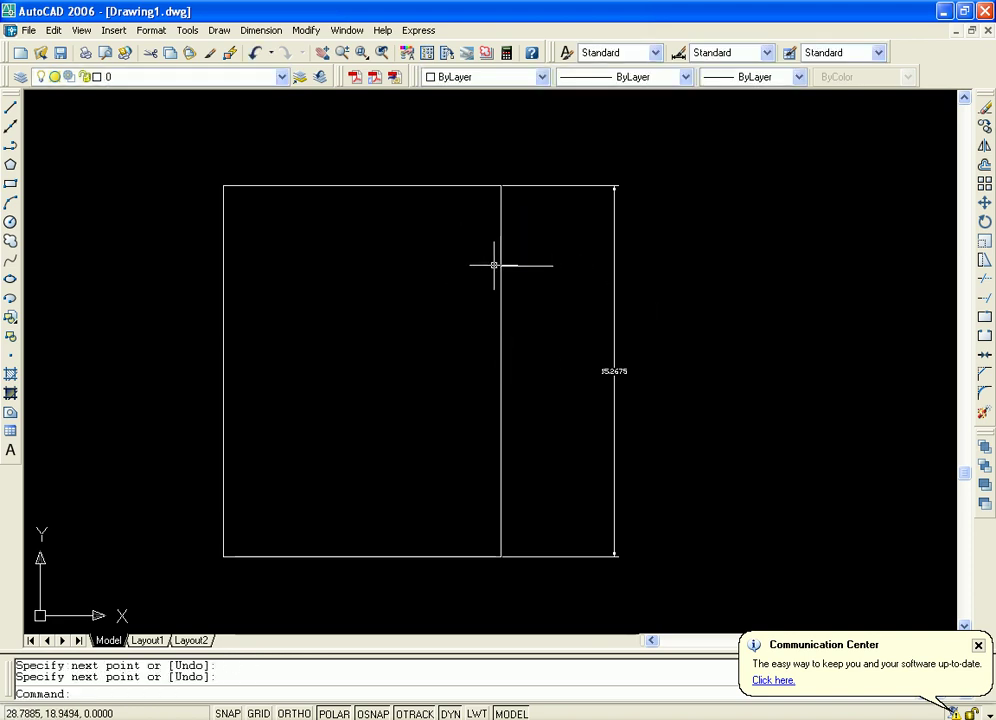
scroll(691, 351, "up", 2)
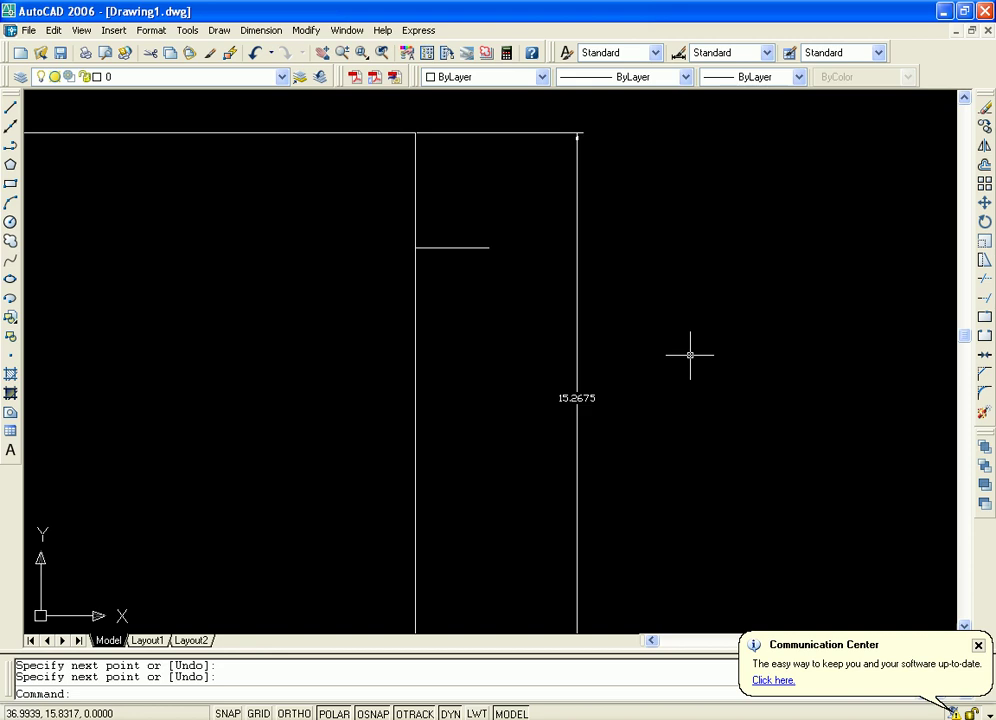
middle_click_drag(691, 351, 702, 355)
scroll(702, 355, "down", 2)
middle_click_drag(716, 305, 705, 318)
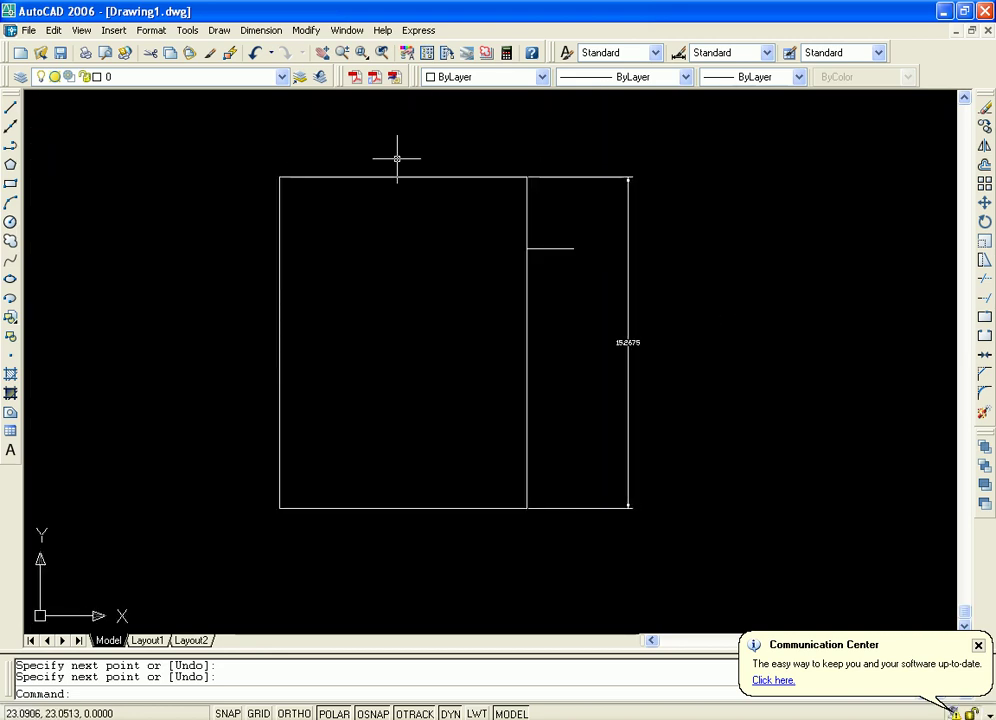
left_click(258, 32)
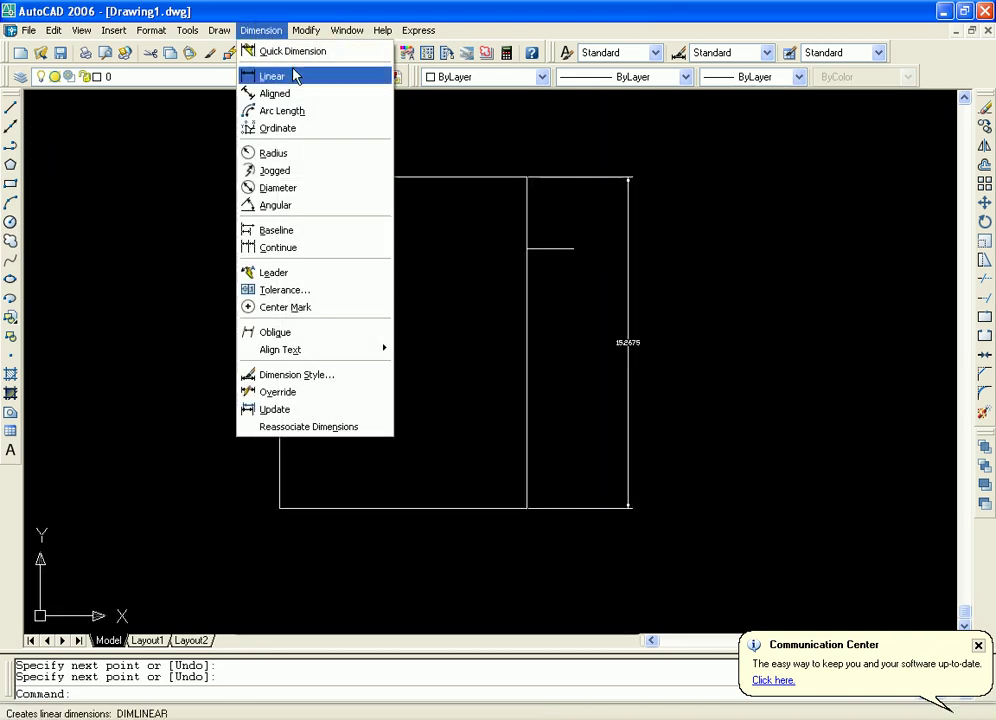
Add a 3.3135 vertical linear dimension from the rectangle's top down to the short line.
left_click(290, 80)
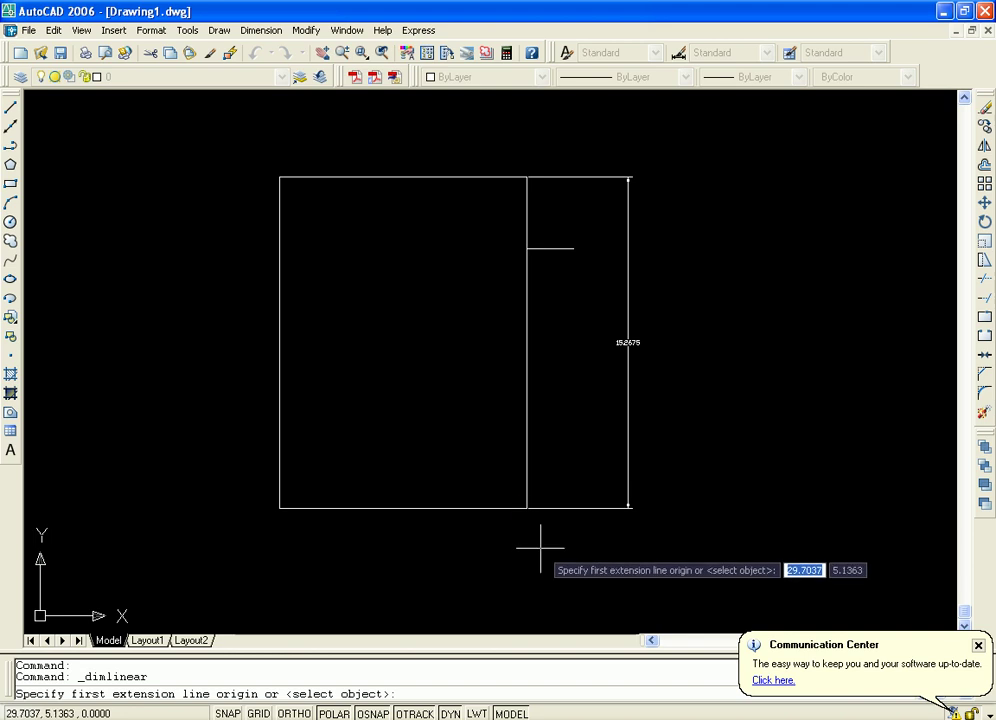
middle_click_drag(573, 160, 559, 188)
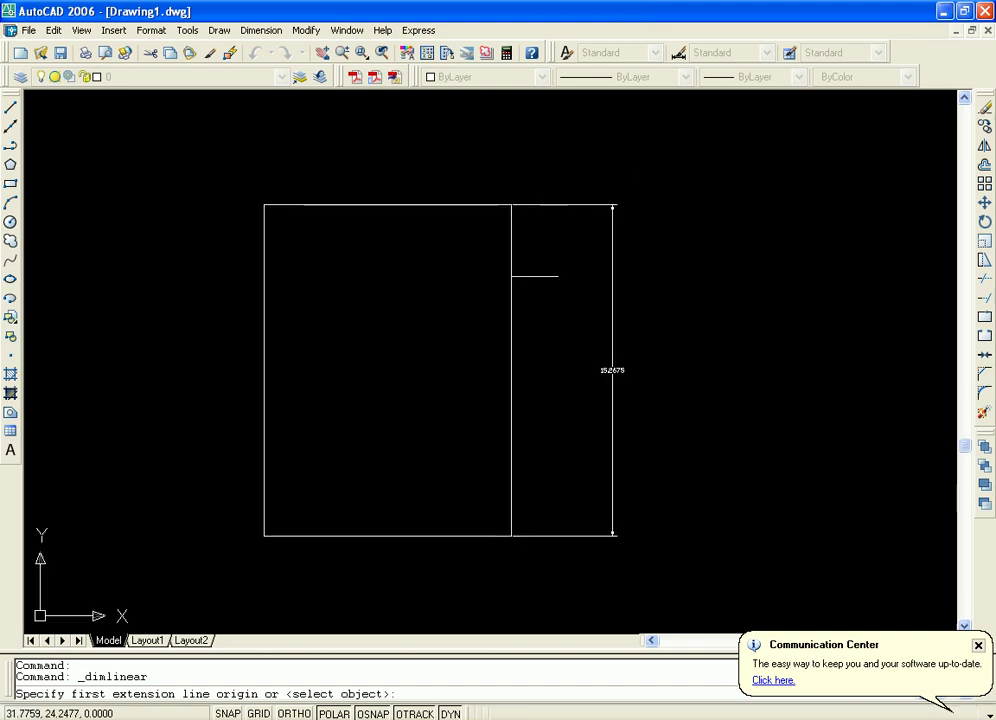
scroll(554, 190, "up", 2)
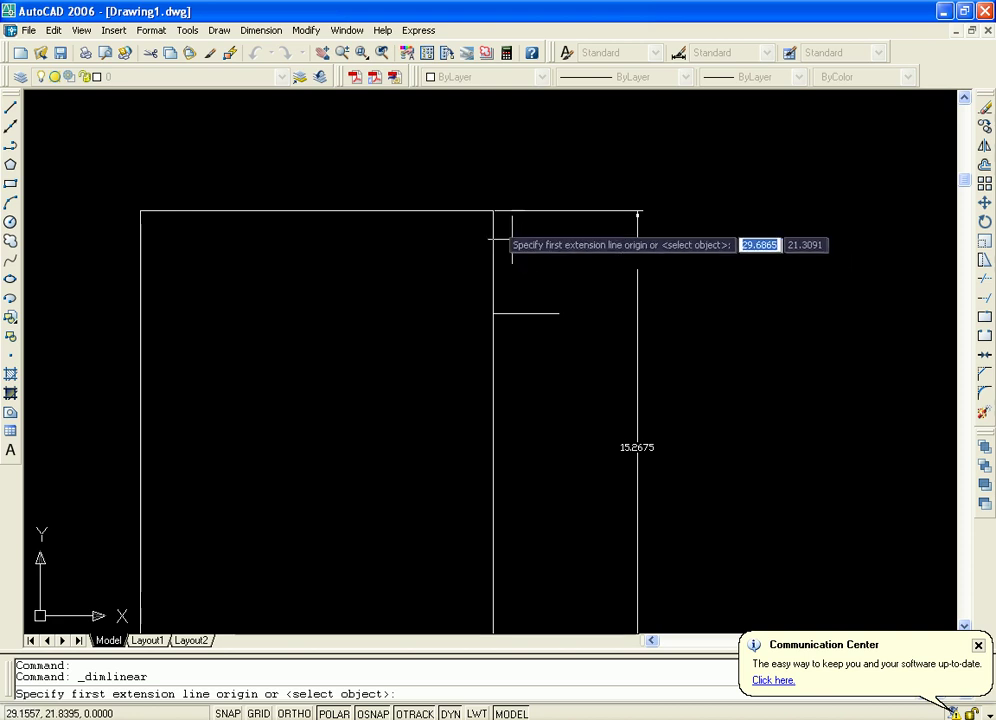
left_click(493, 210)
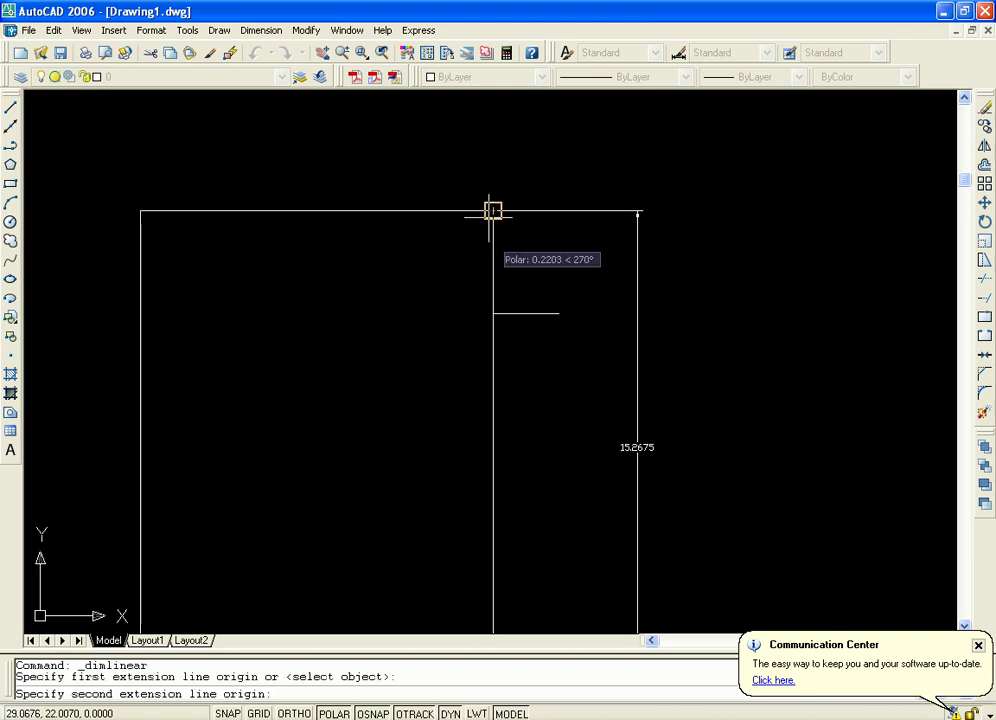
left_click(493, 313)
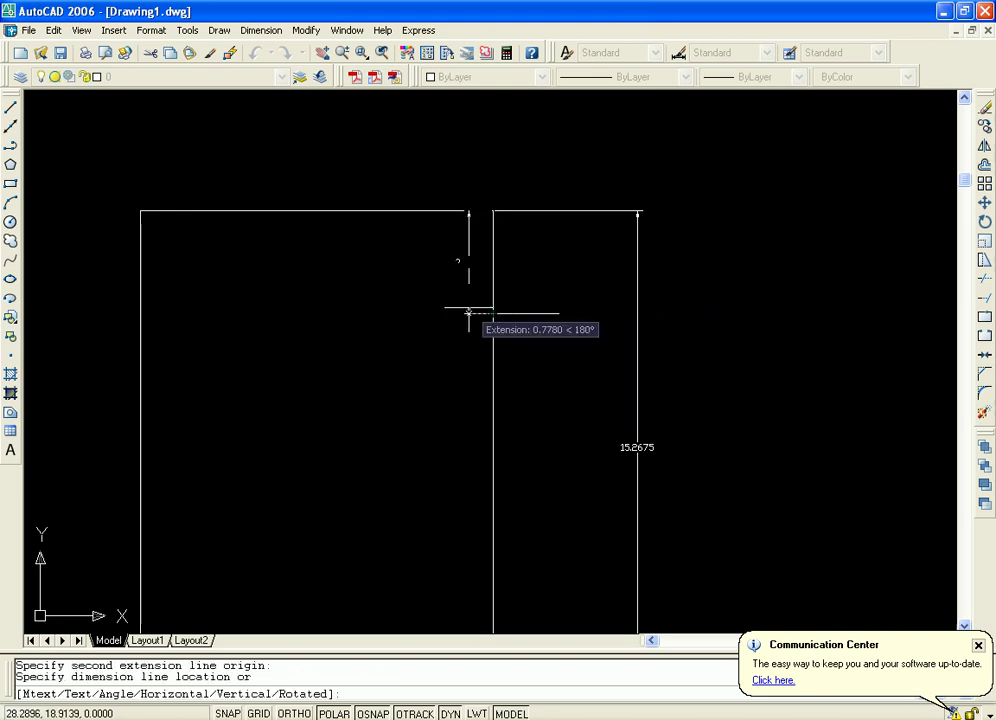
left_click(459, 311)
Zoom in to check the dimensions, dismiss the update balloon, and reframe the whole rectangle.
mouse_move(546, 262)
middle_mouse_down()
mouse_move(563, 297)
mouse_move(611, 294)
middle_mouse_up()
scroll(529, 270, "up", 3)
scroll(603, 295, "up", 2)
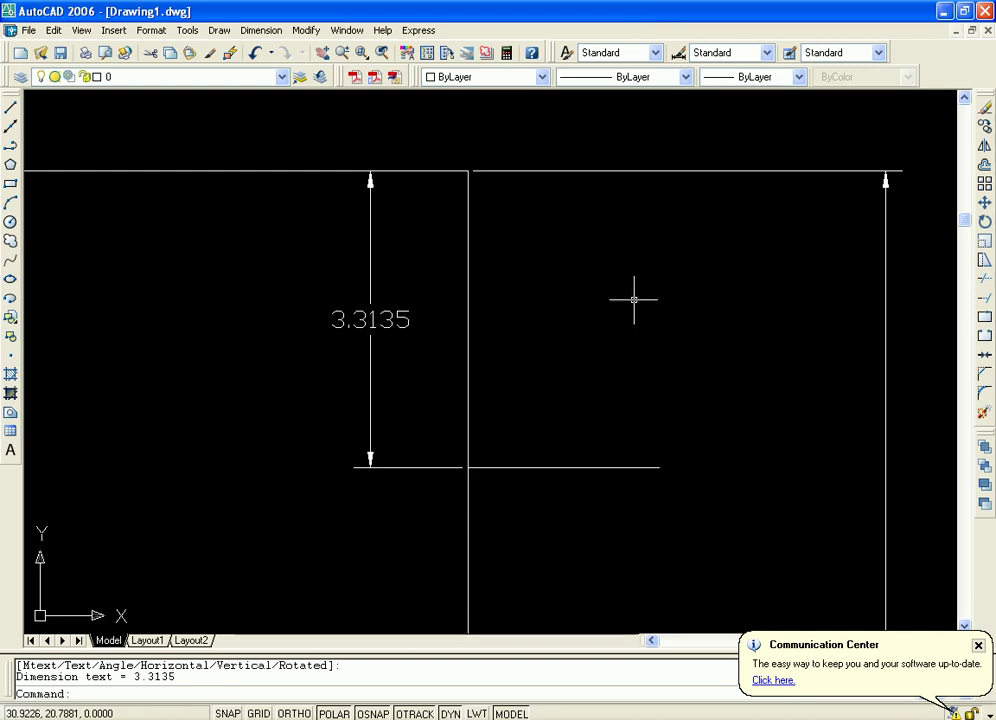
scroll(655, 320, "down", 3)
scroll(677, 344, "down", 3)
middle_click_drag(706, 382, 664, 273)
scroll(721, 335, "down", 3)
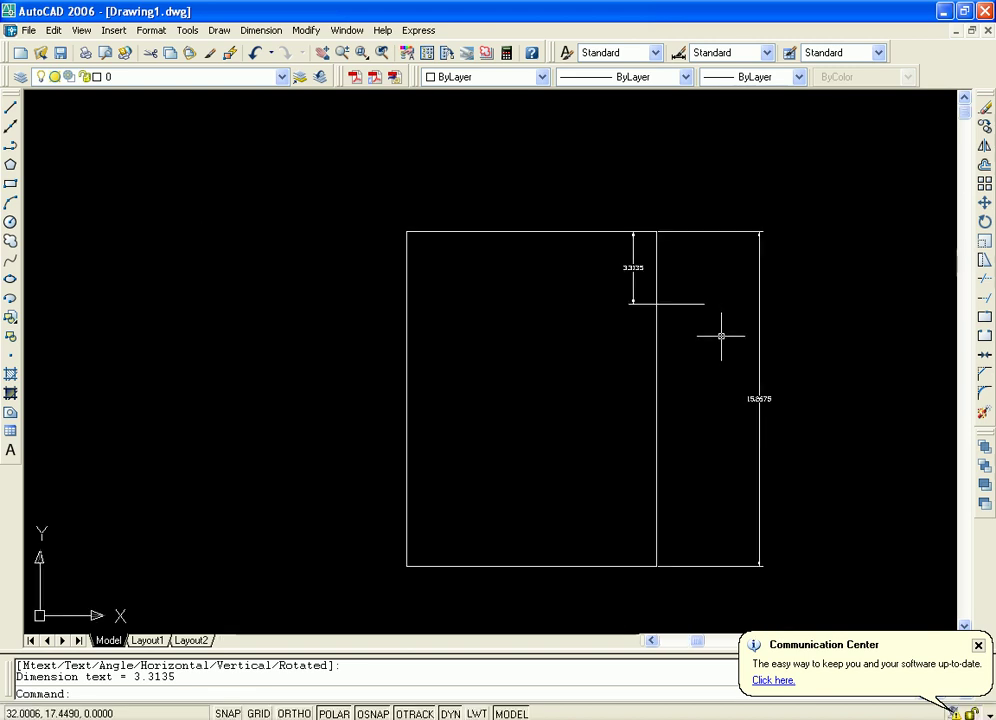
left_click(965, 625)
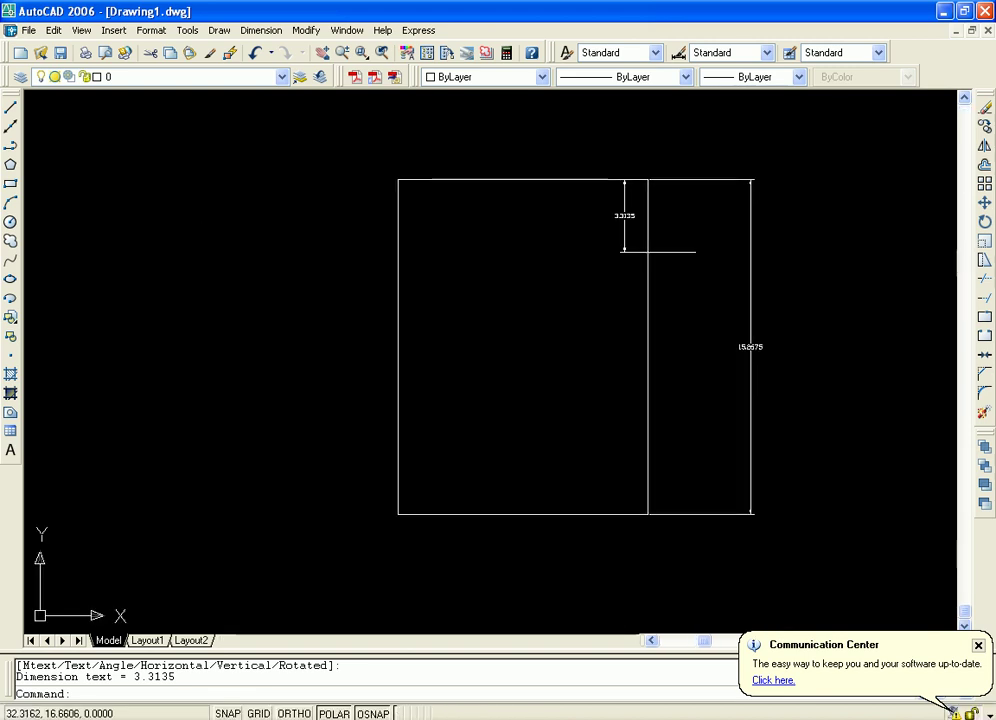
left_click(978, 648)
middle_click_drag(827, 287, 791, 298)
scroll(763, 330, "up", 2)
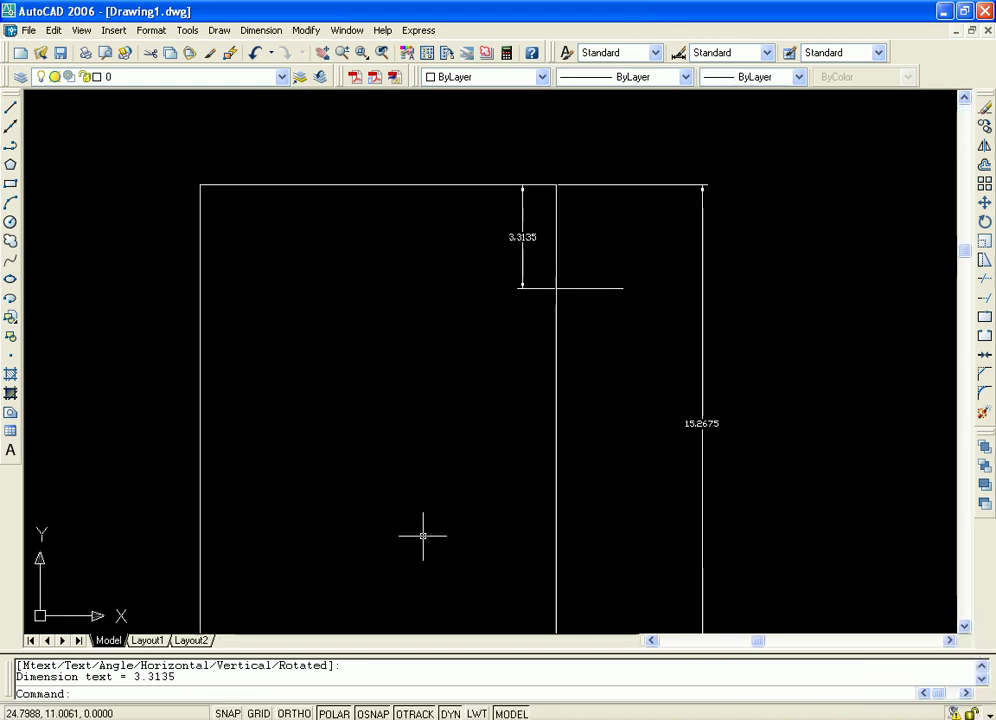
middle_click_drag(531, 380, 551, 338)
scroll(567, 337, "up", 2)
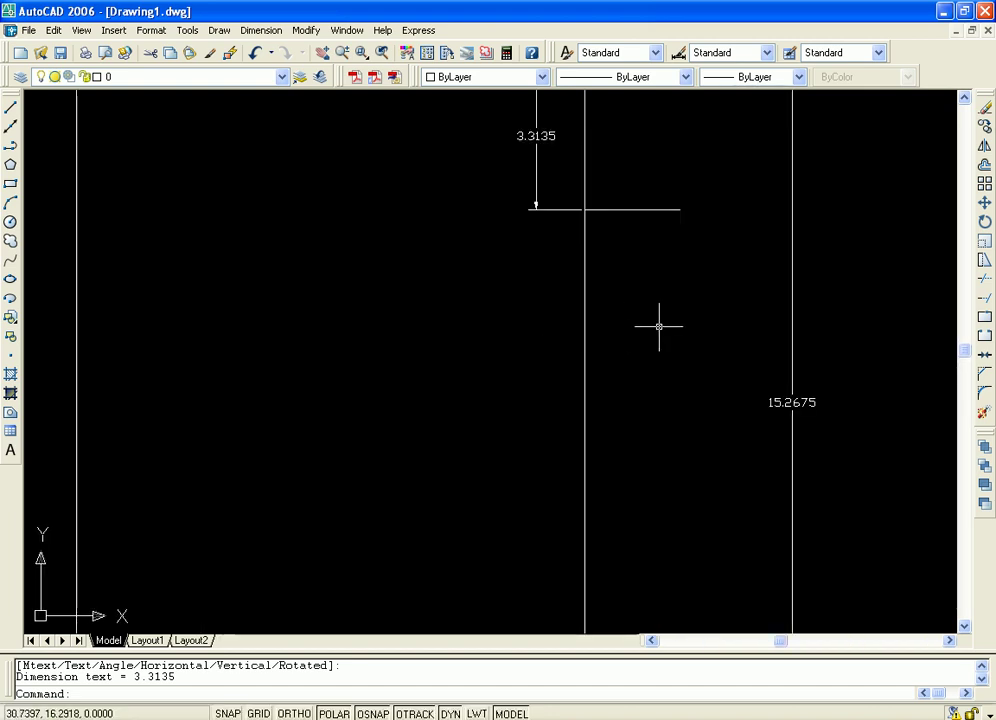
scroll(659, 326, "down", 2)
mouse_move(658, 396)
middle_mouse_down()
mouse_move(655, 358)
mouse_move(635, 332)
middle_mouse_up()
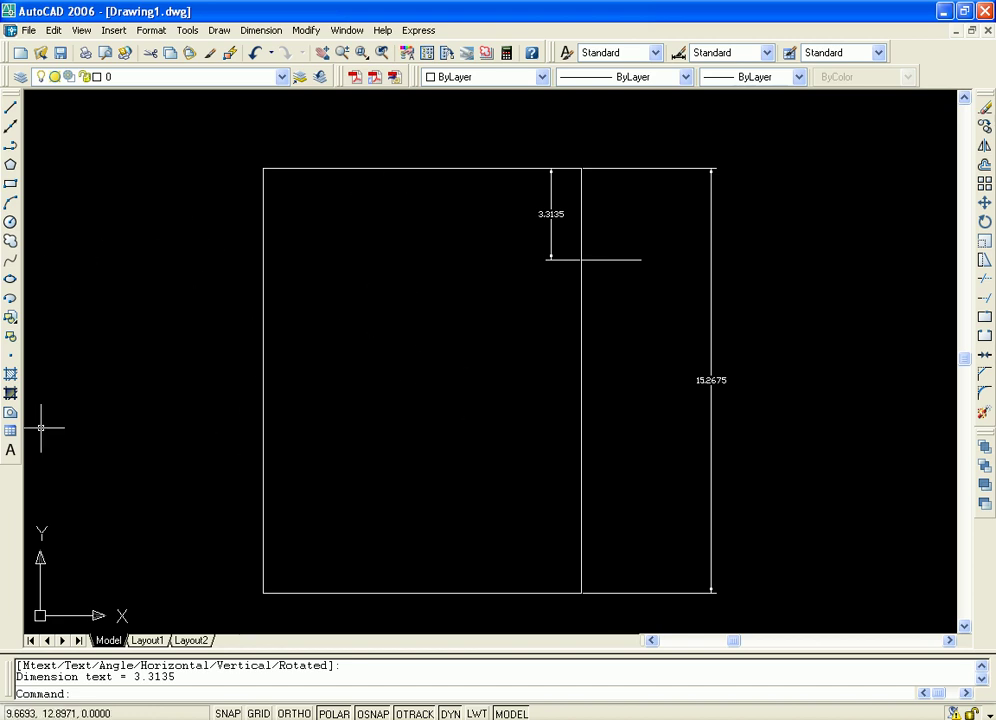
Place a multiline text label reading 15'X 9' inside the rectangle.
left_click(12, 452)
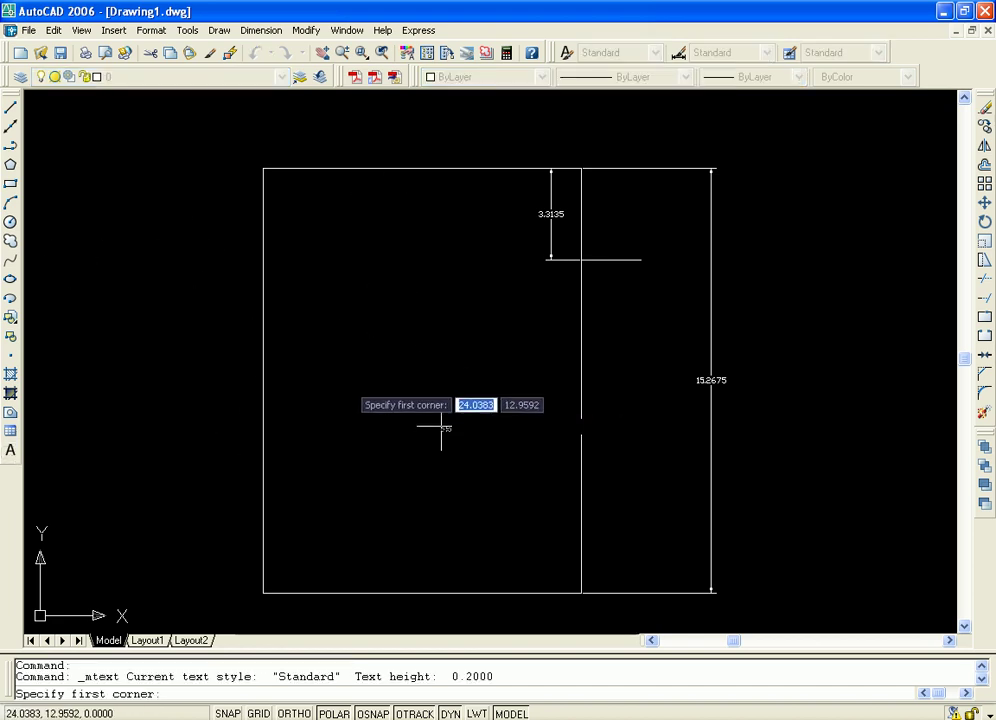
left_click(326, 348)
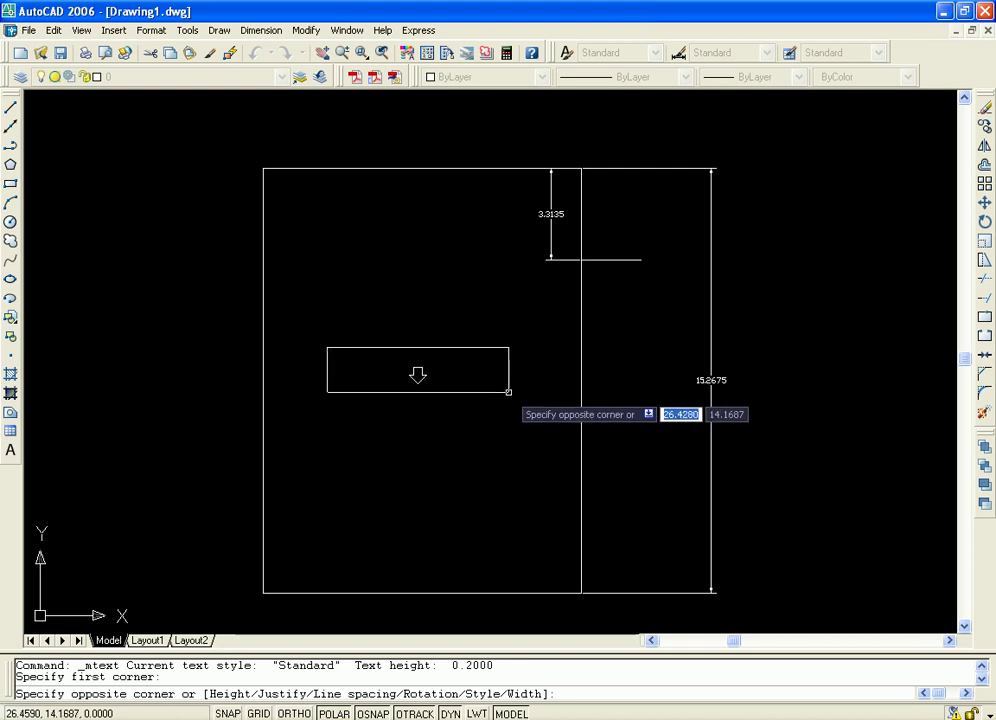
left_click(481, 387)
type("15' x 9'")
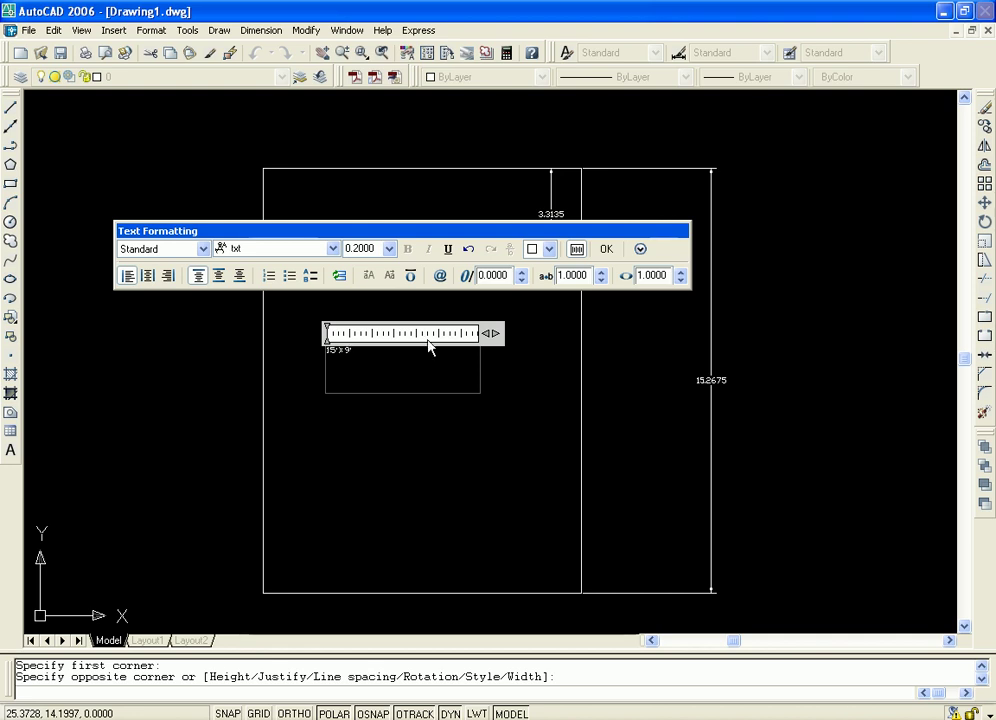
left_click(614, 249)
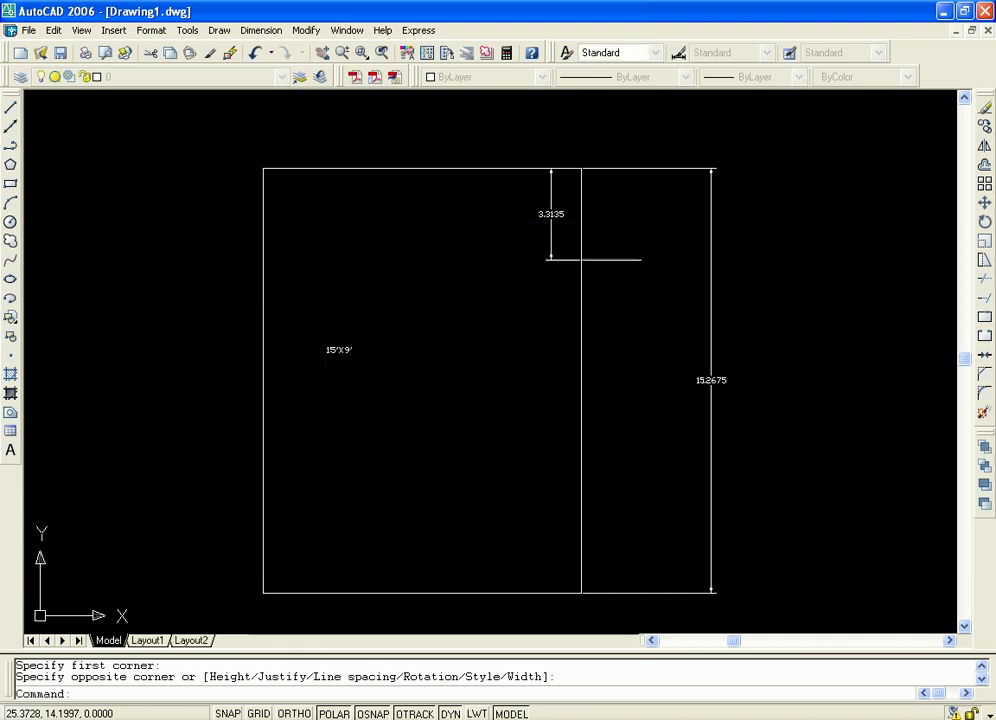
Scale up the 15'X 9' label from a base point at the text to much larger lettering.
left_click(333, 351)
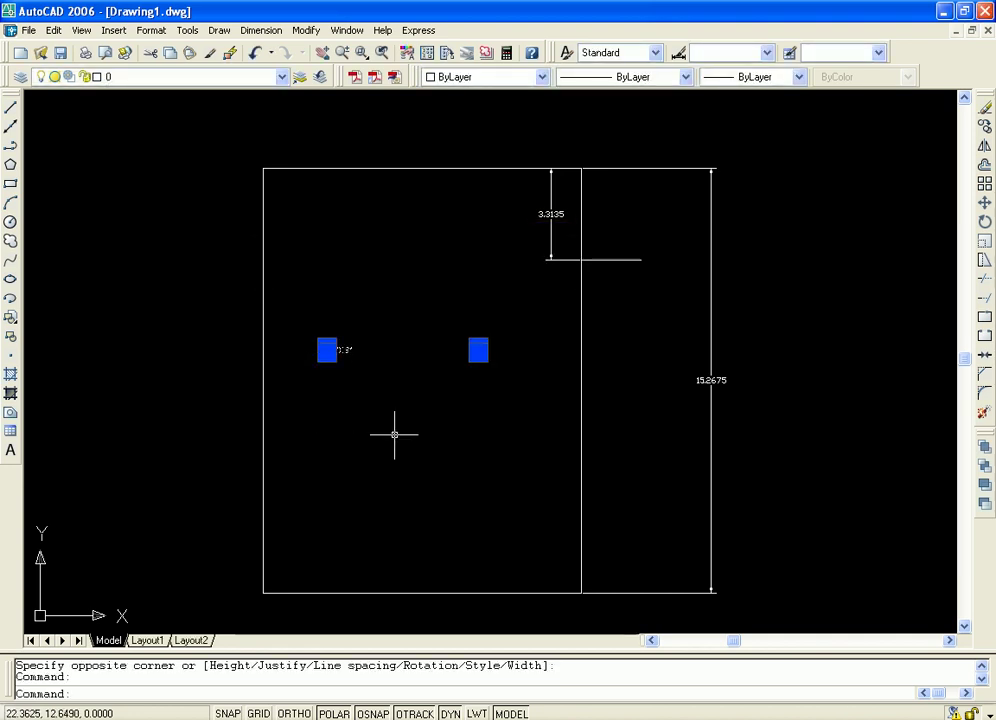
type("scale")
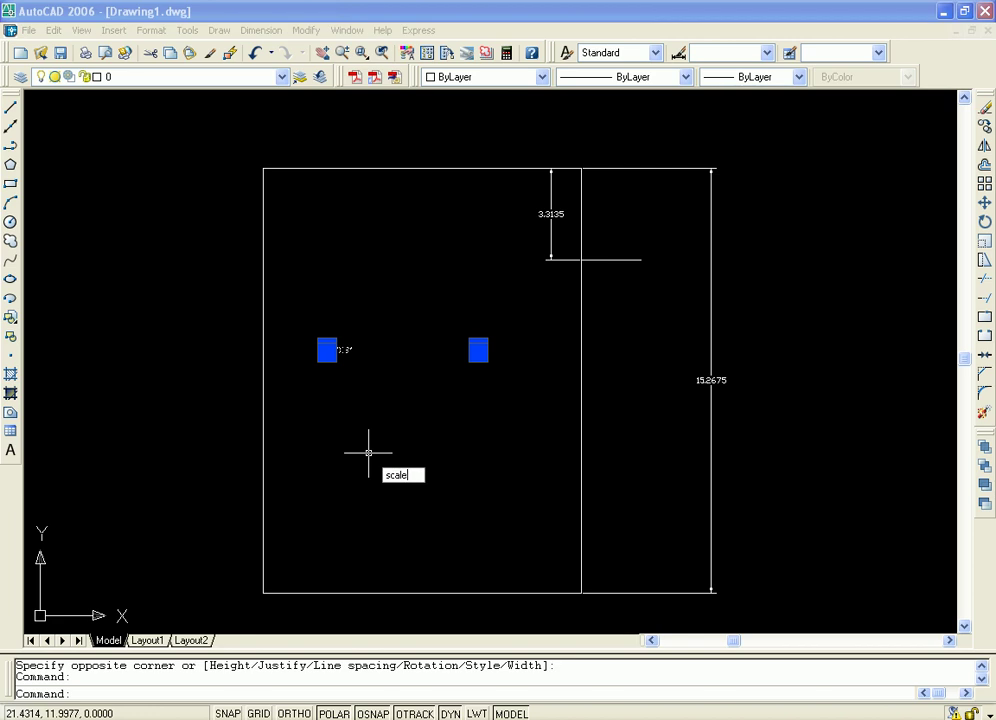
key("Return")
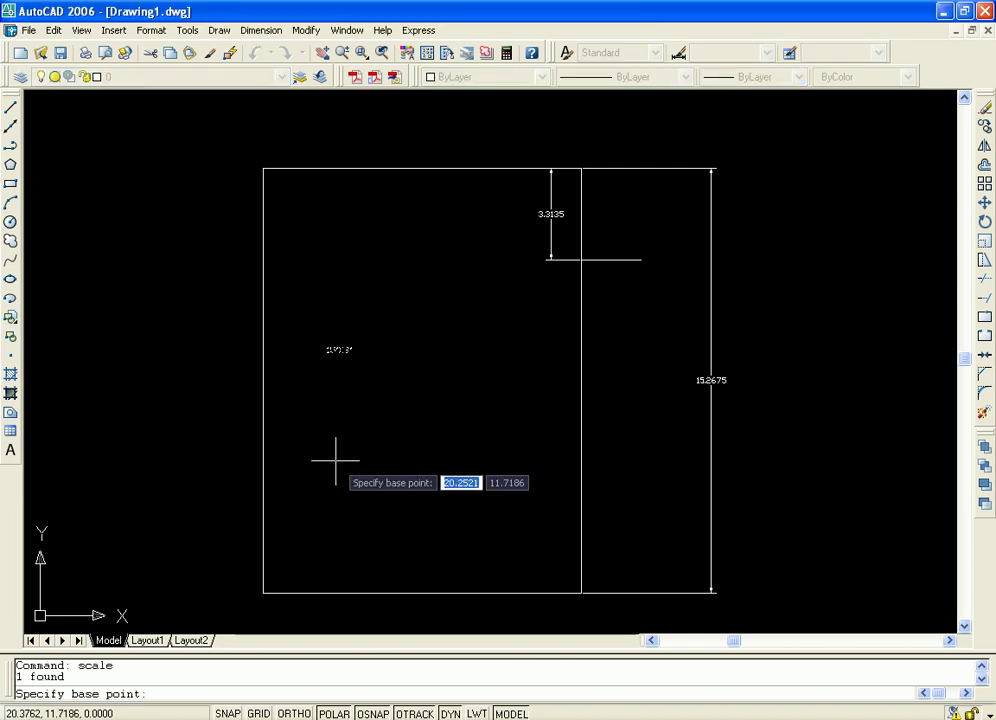
left_click(320, 349)
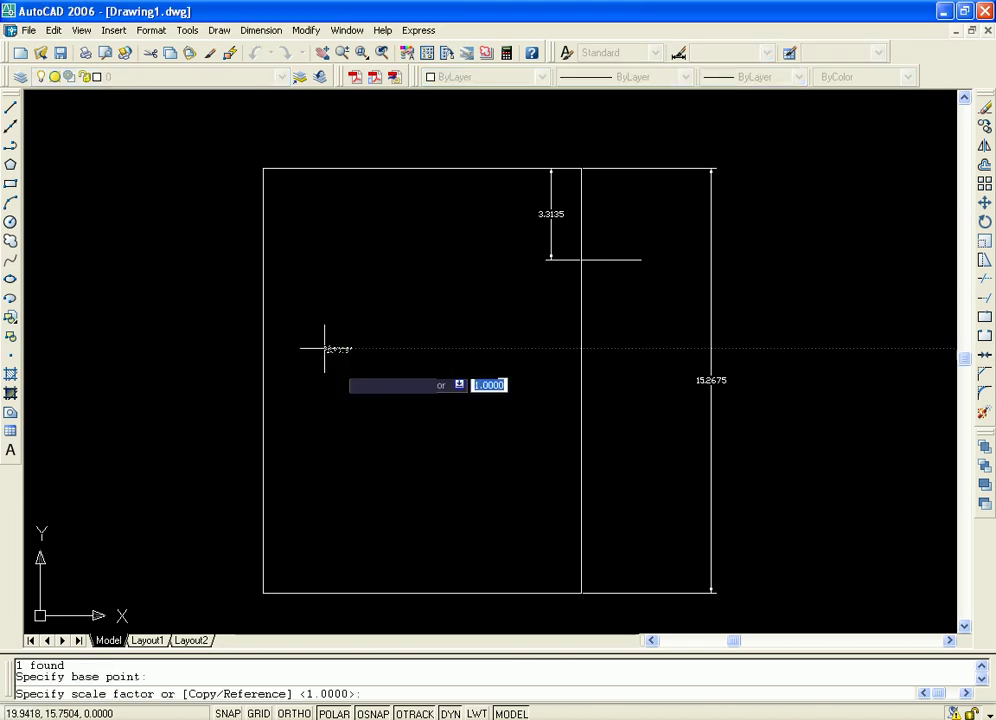
left_click(456, 451)
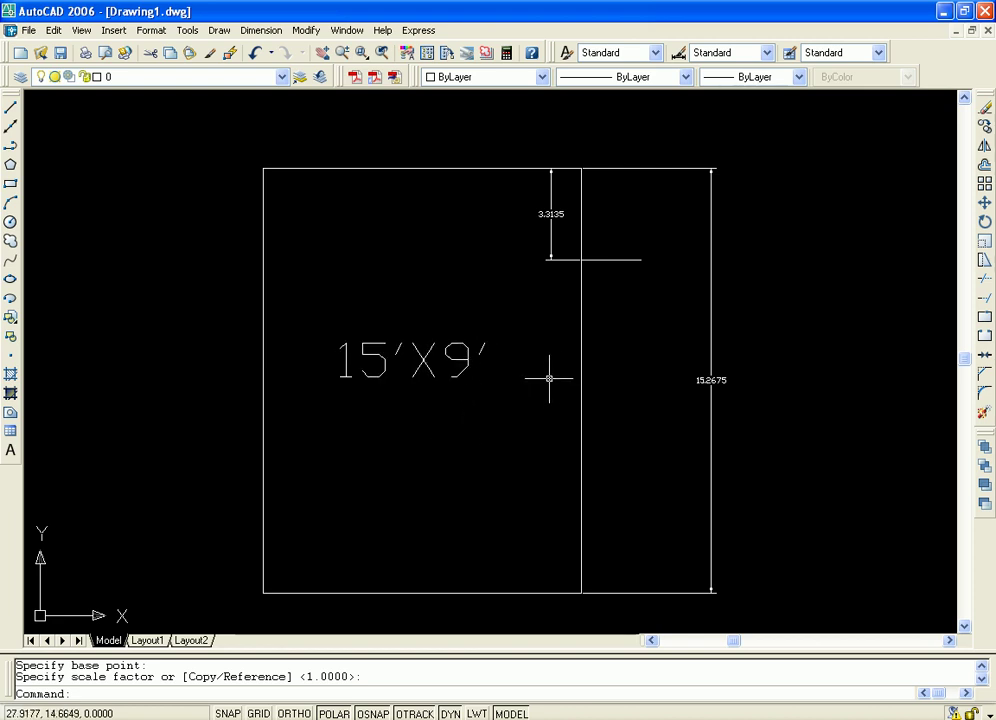
middle_click_drag(483, 391, 489, 386)
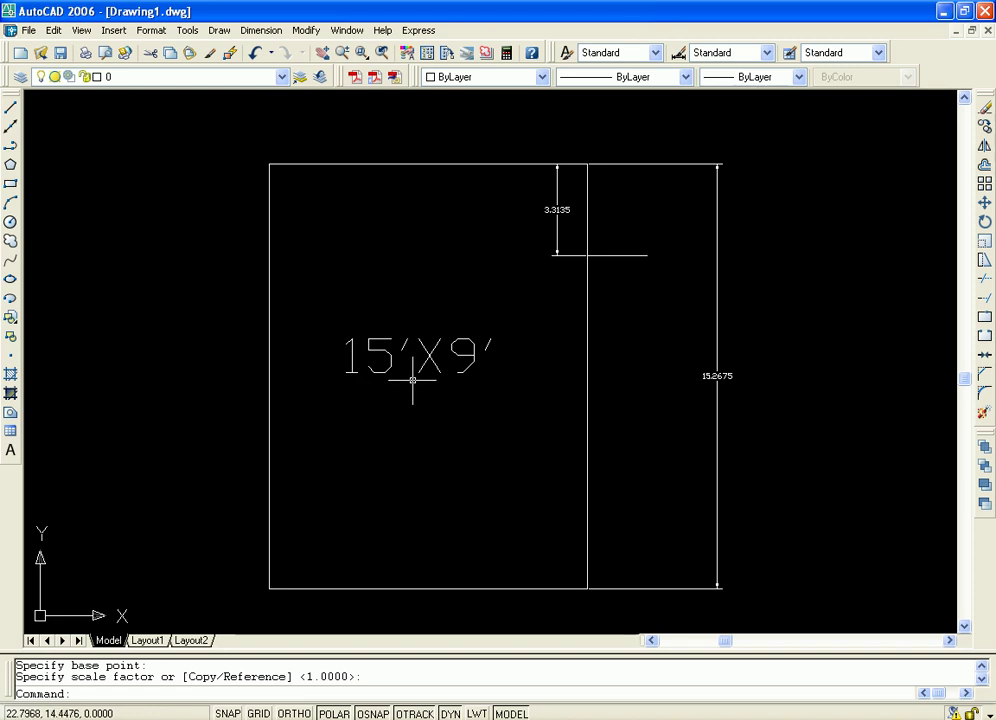
left_click(389, 352)
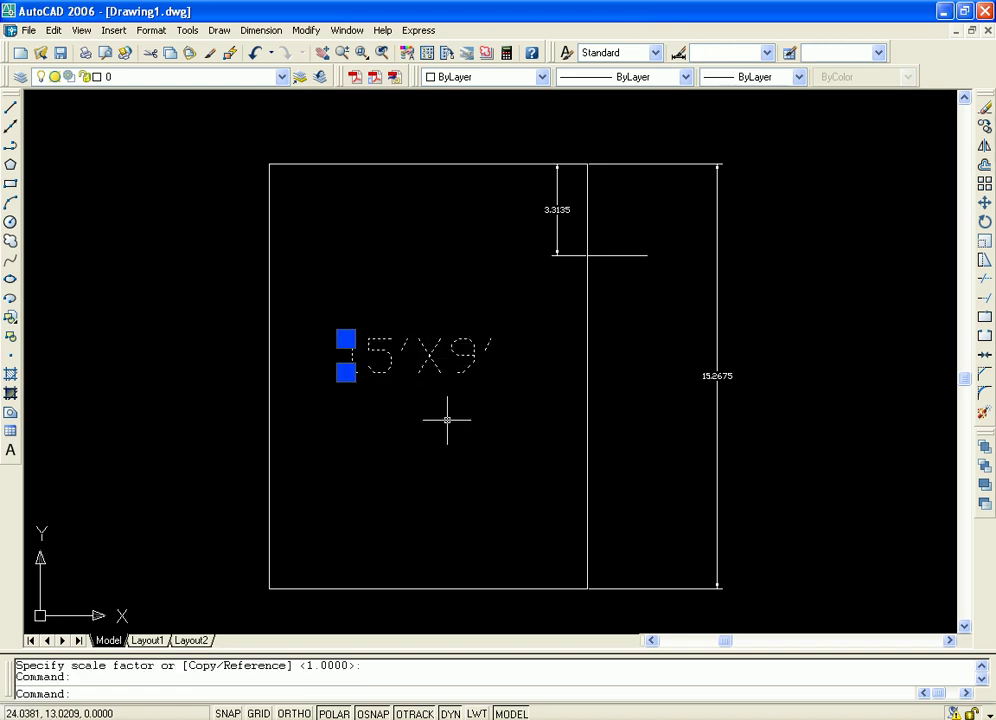
Erase the enlarged 15'X 9' label, then select all objects in the drawing.
key("Delete")
left_click(265, 30)
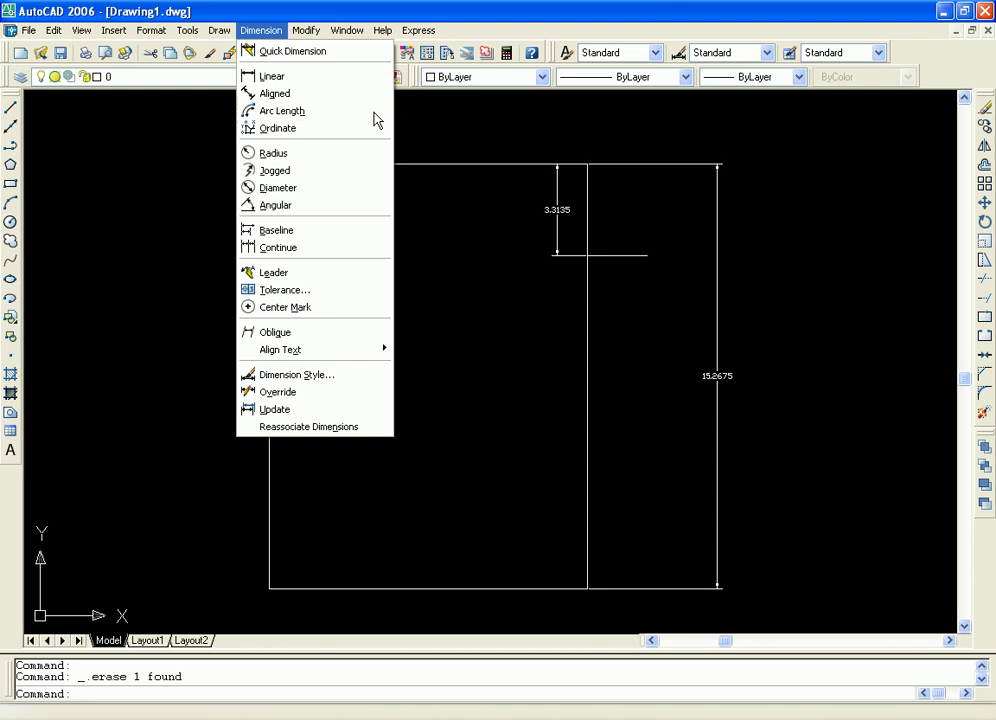
left_click(489, 140)
left_click(497, 120)
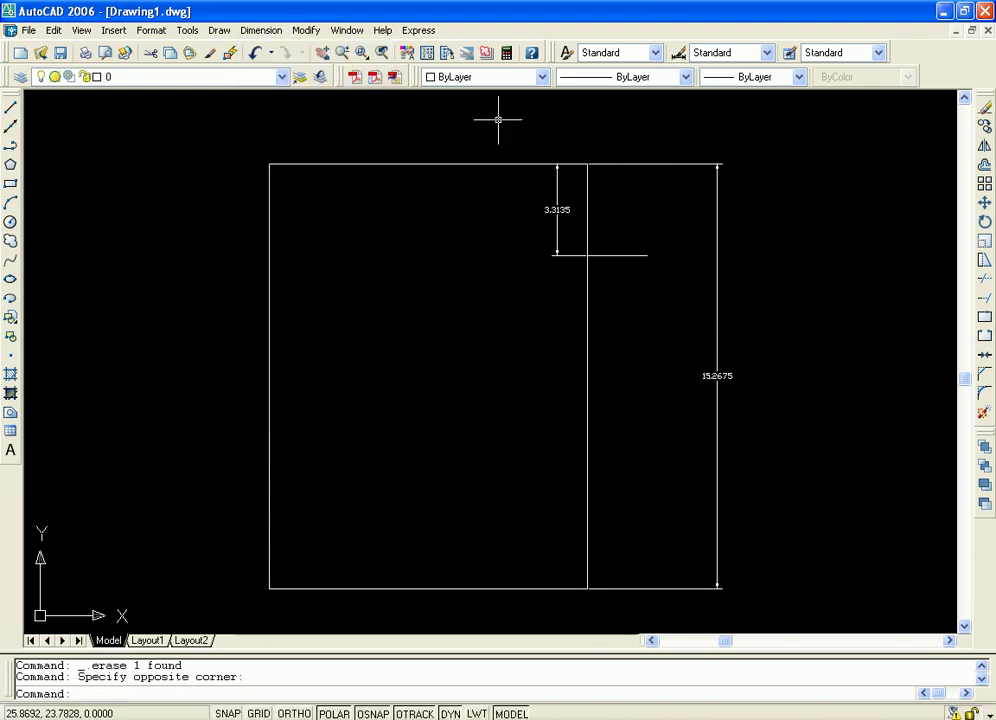
key("ctrl+a")
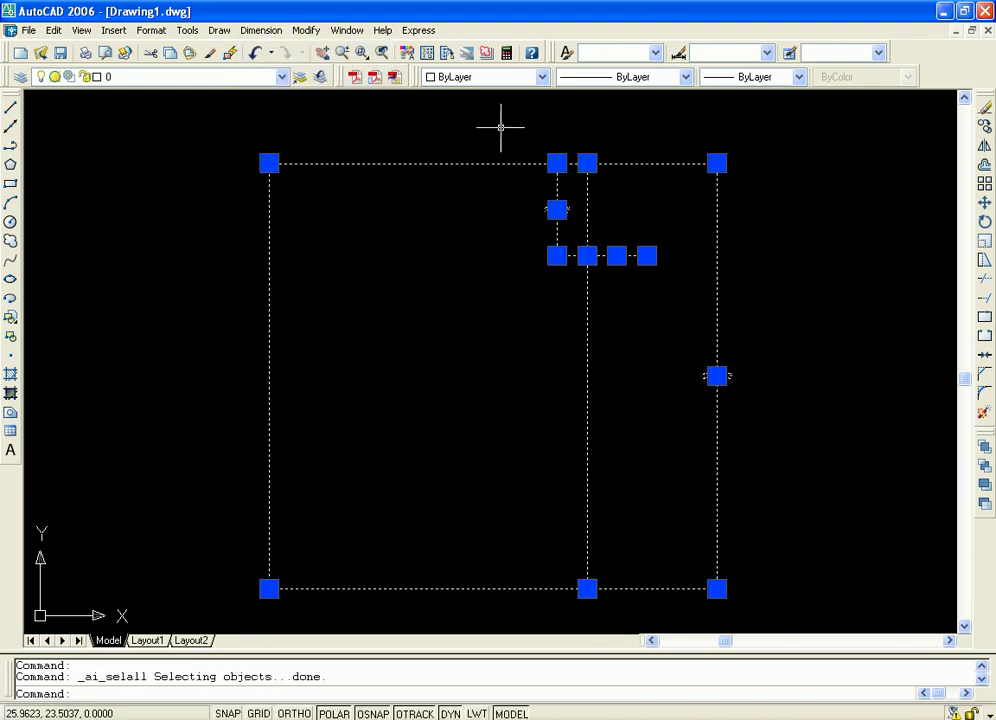
key("Escape")
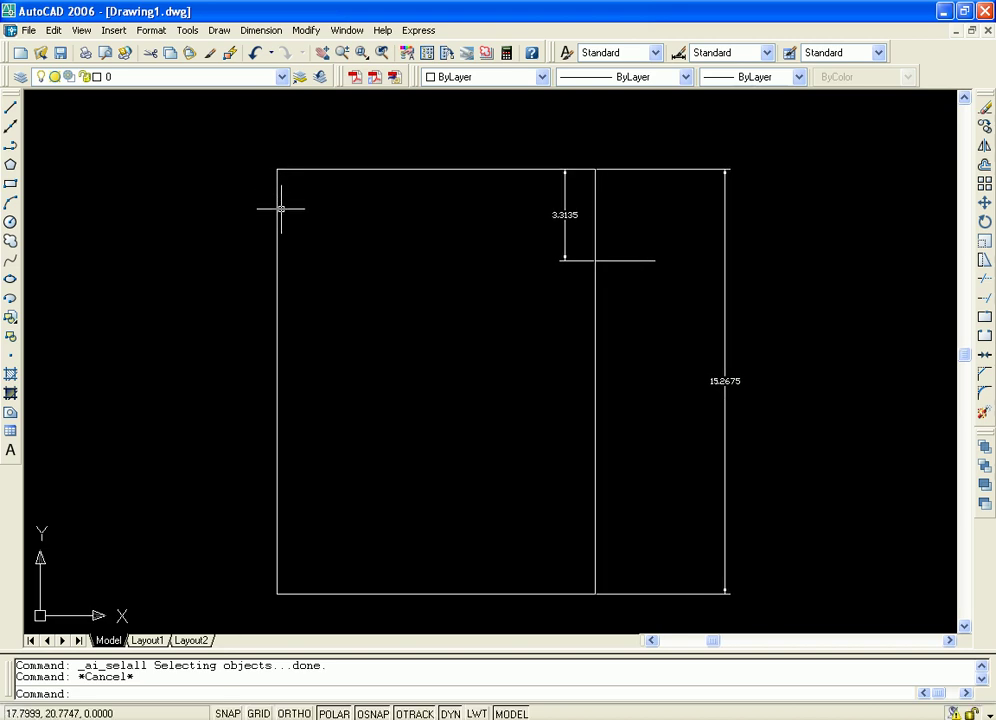
left_click(261, 30)
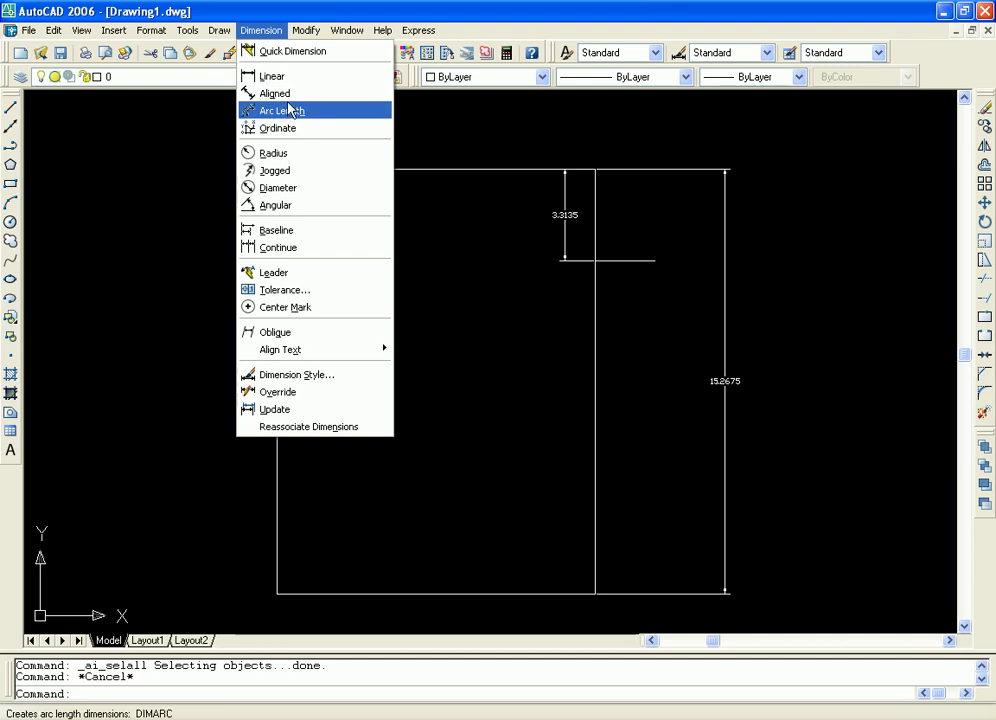
left_click(286, 94)
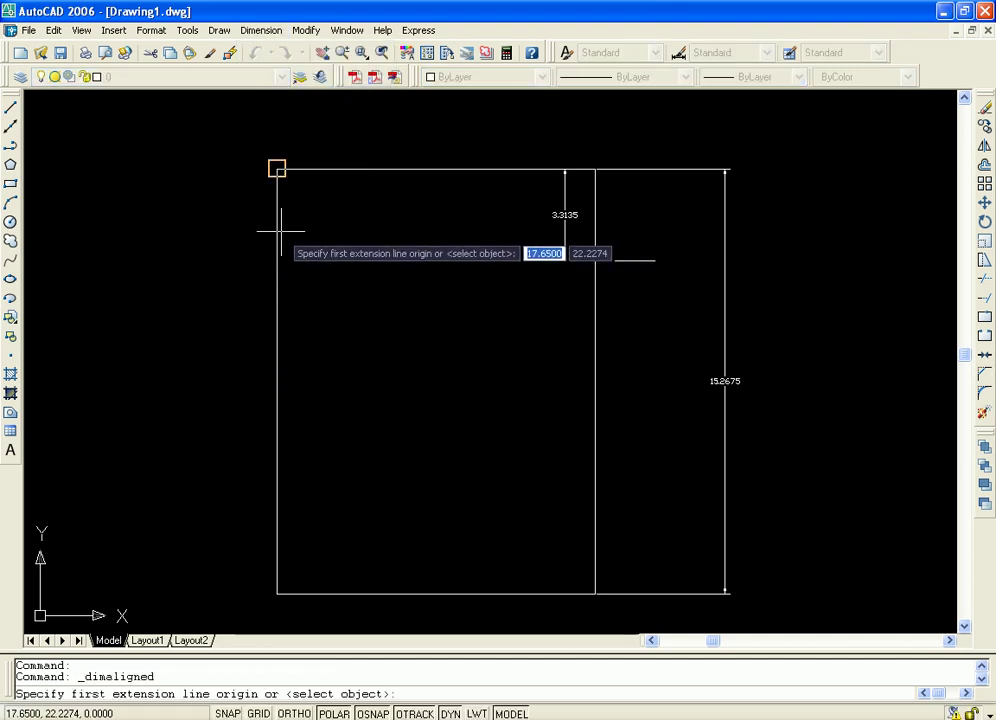
left_click(277, 168)
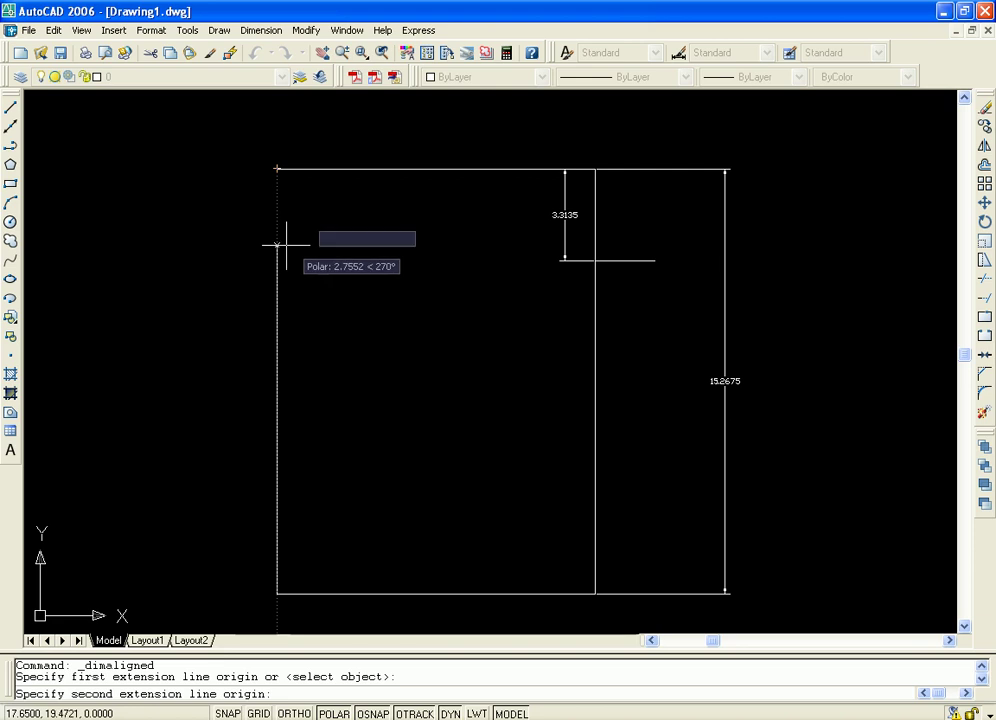
left_click(361, 168)
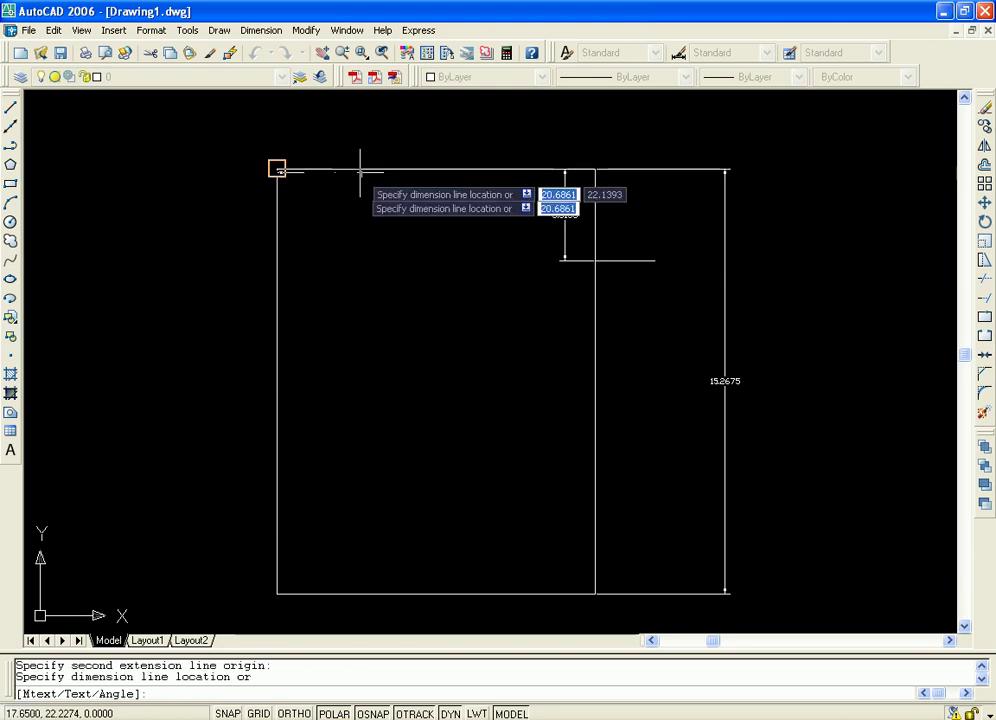
left_click(382, 268)
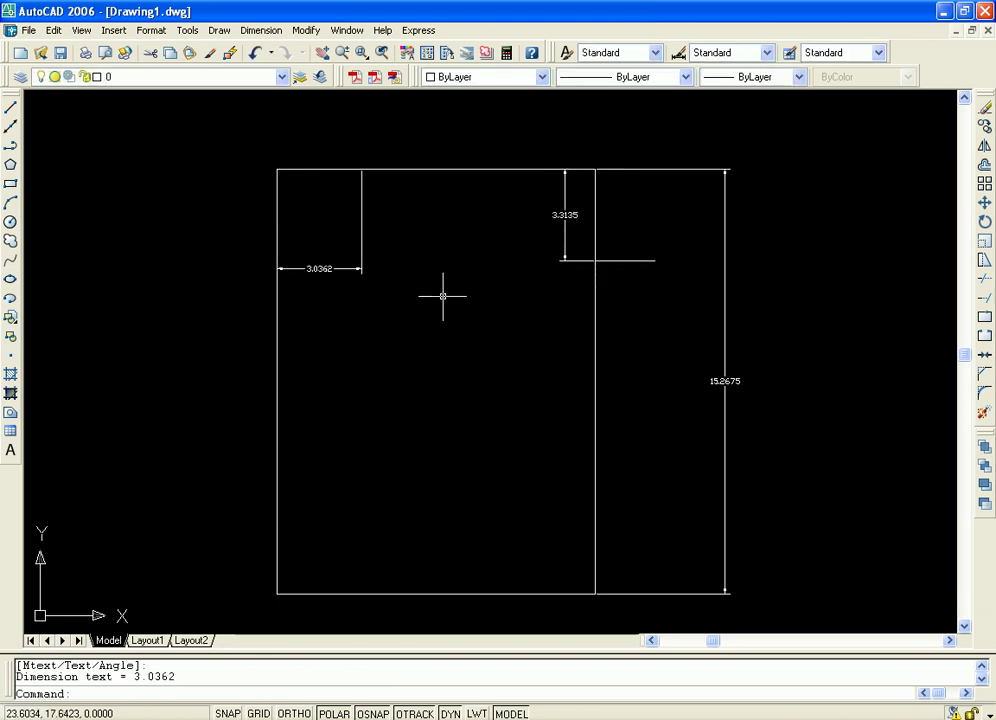
key("ctrl+z")
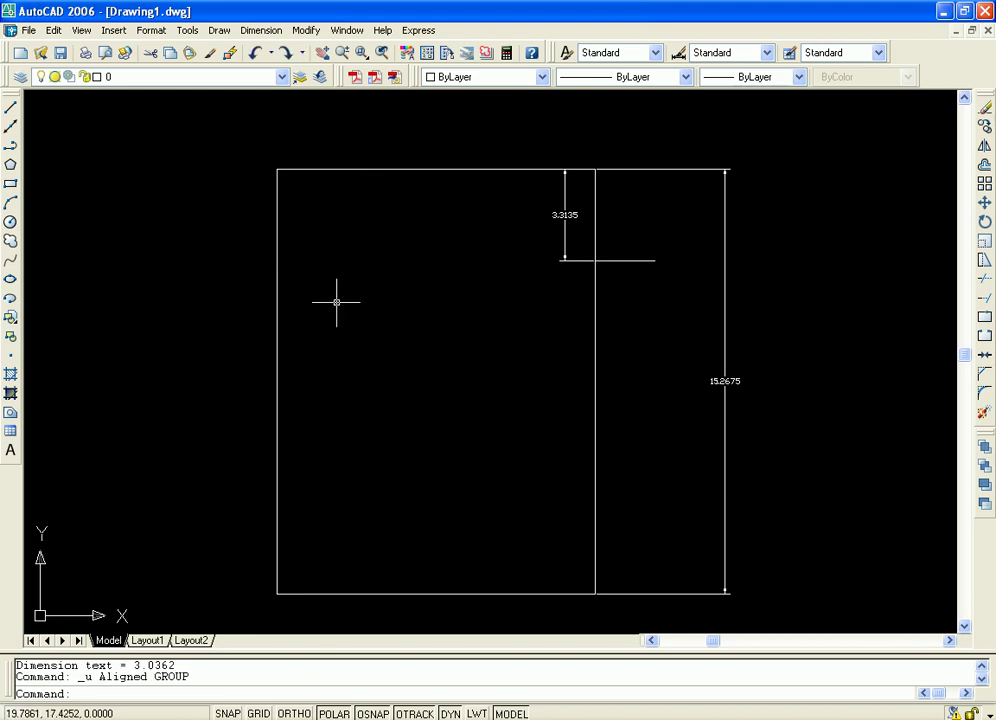
Pan and zoom out so the dimensioned rectangle sits left, leaving empty space on the right.
left_click(258, 31)
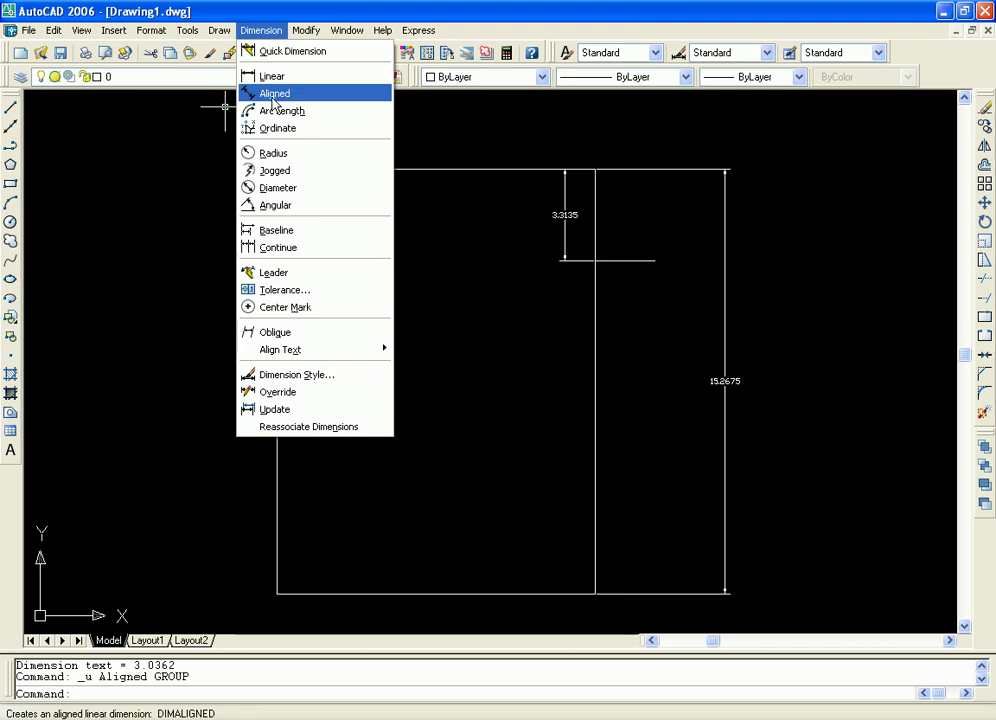
left_click(440, 124)
left_click(445, 126)
left_click(470, 122)
left_click(470, 122)
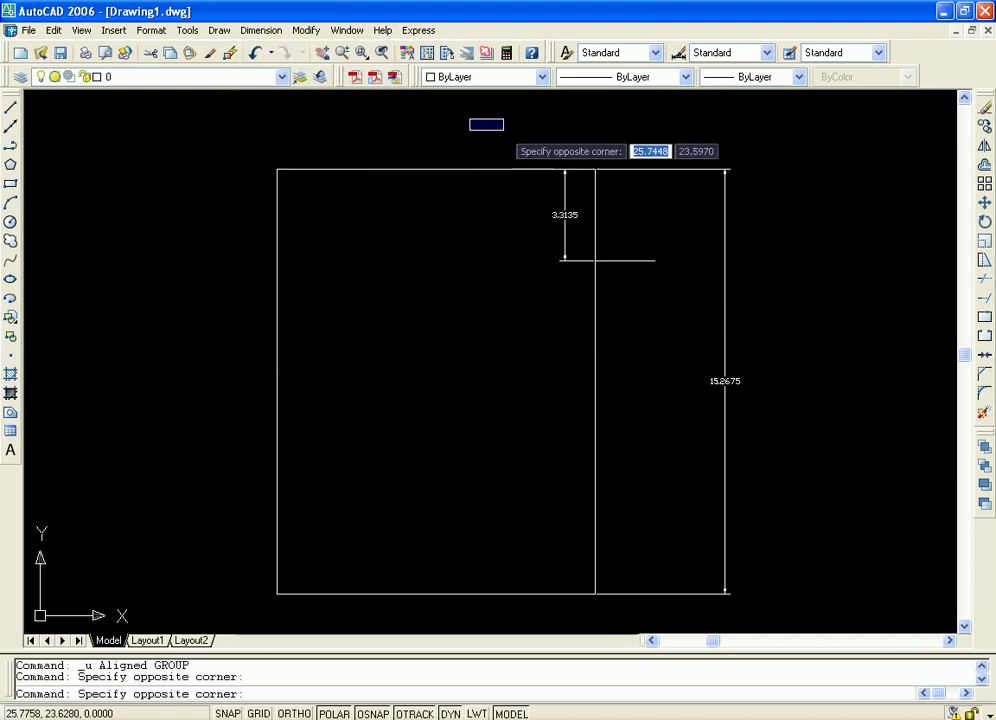
left_click(402, 133)
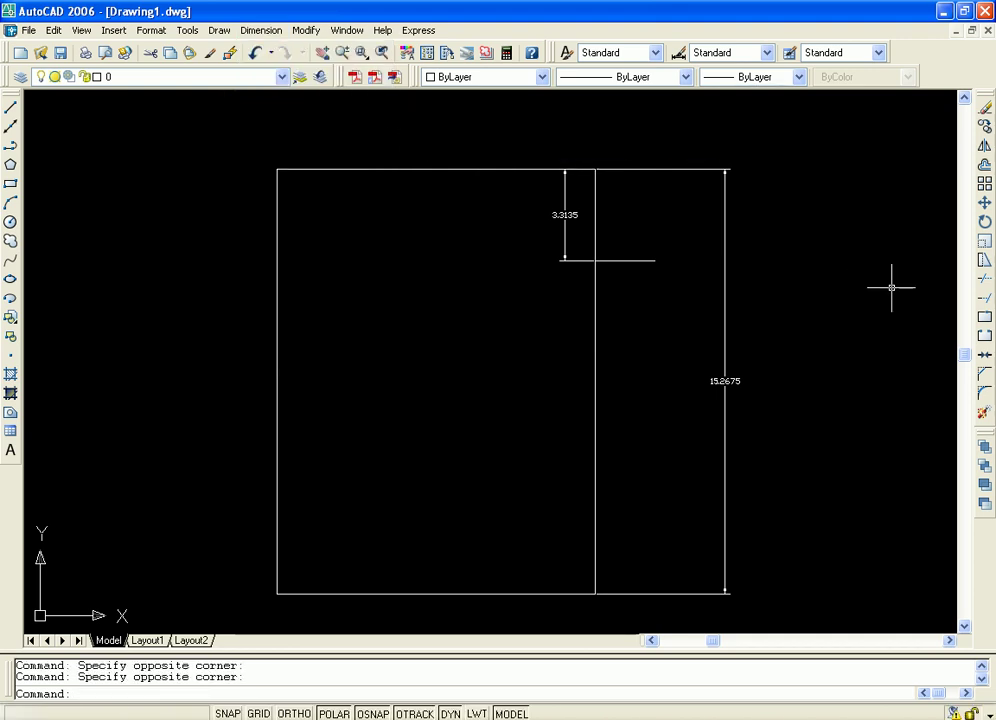
middle_click_drag(891, 287, 709, 322)
scroll(647, 276, "down", 1)
scroll(647, 276, "down", 2)
middle_click_drag(647, 276, 405, 296)
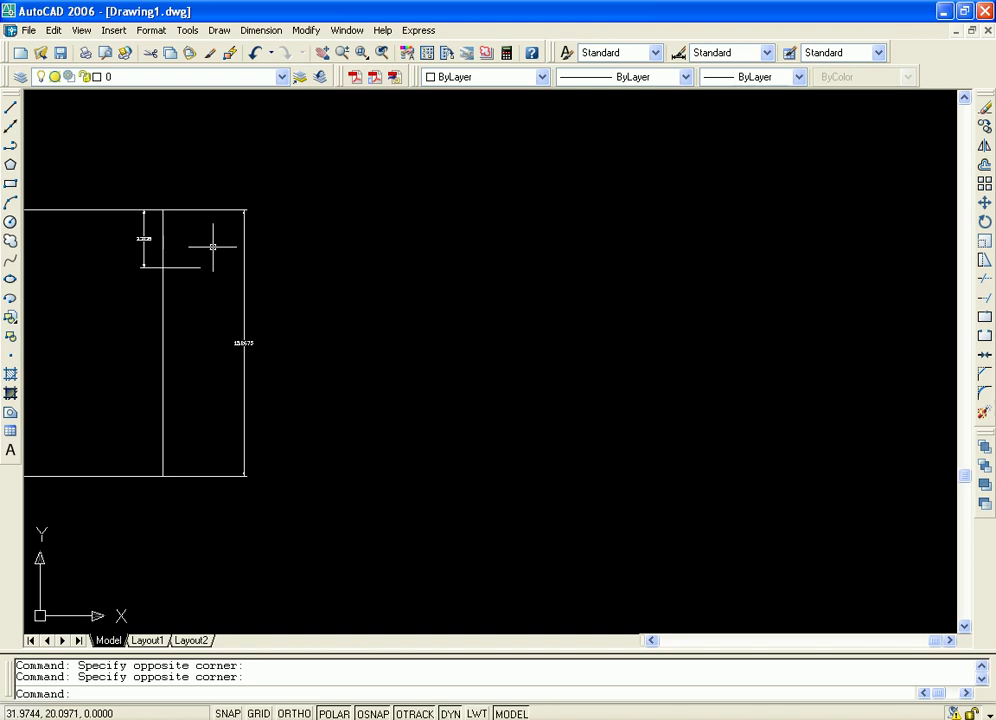
Draw a 7-sided polygon inscribed in a circle, centred to the right of the rectangle.
left_click(11, 166)
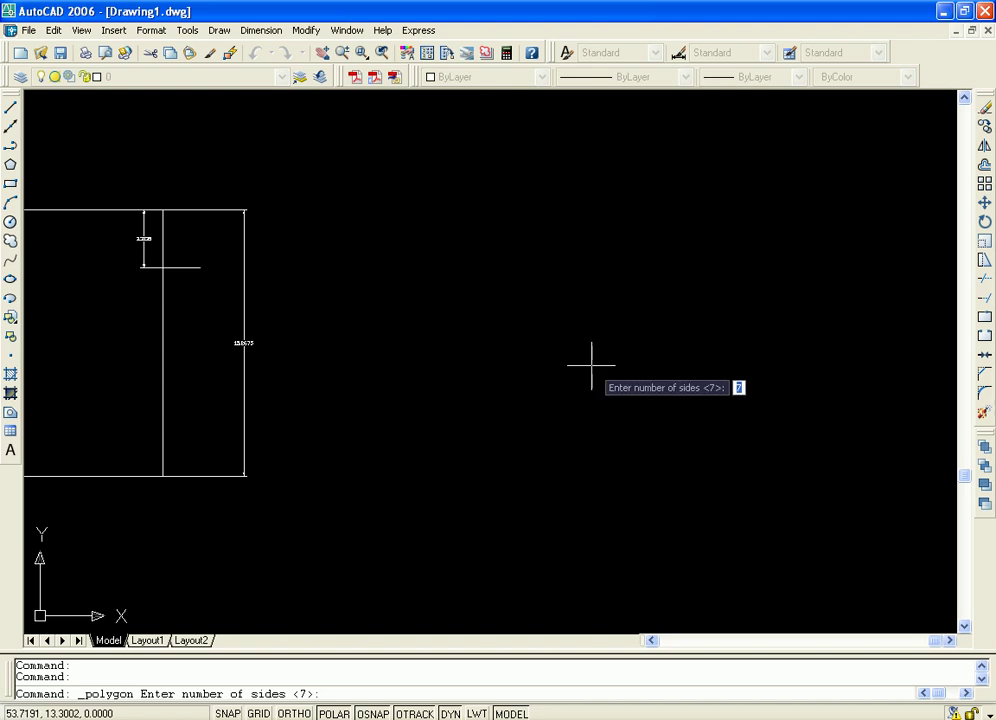
key("Return")
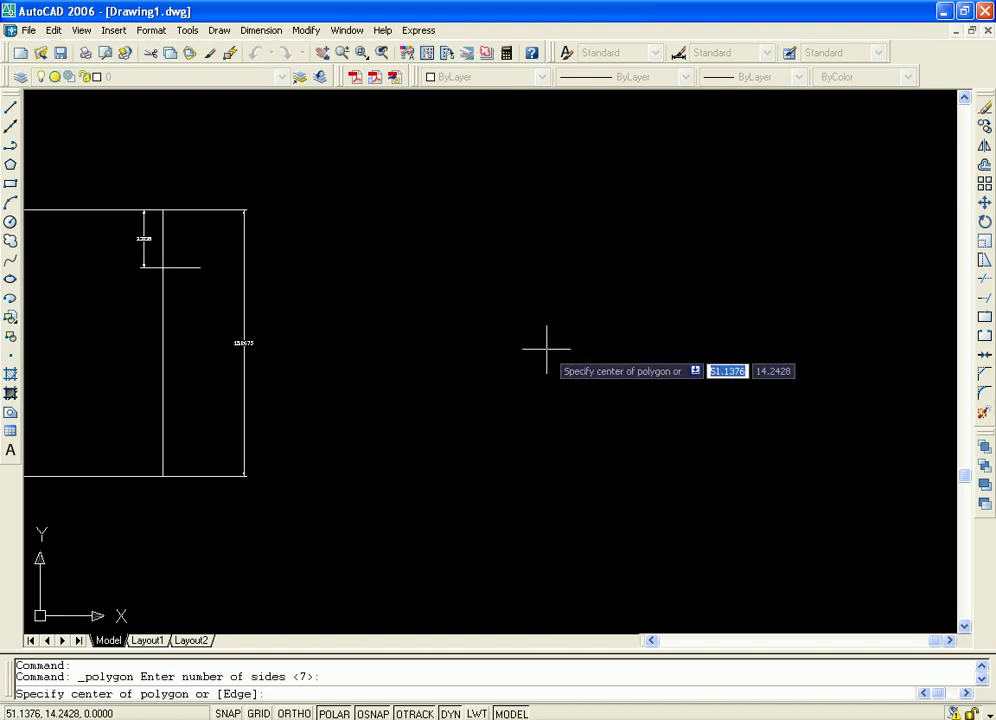
left_click(546, 349)
left_click(591, 389)
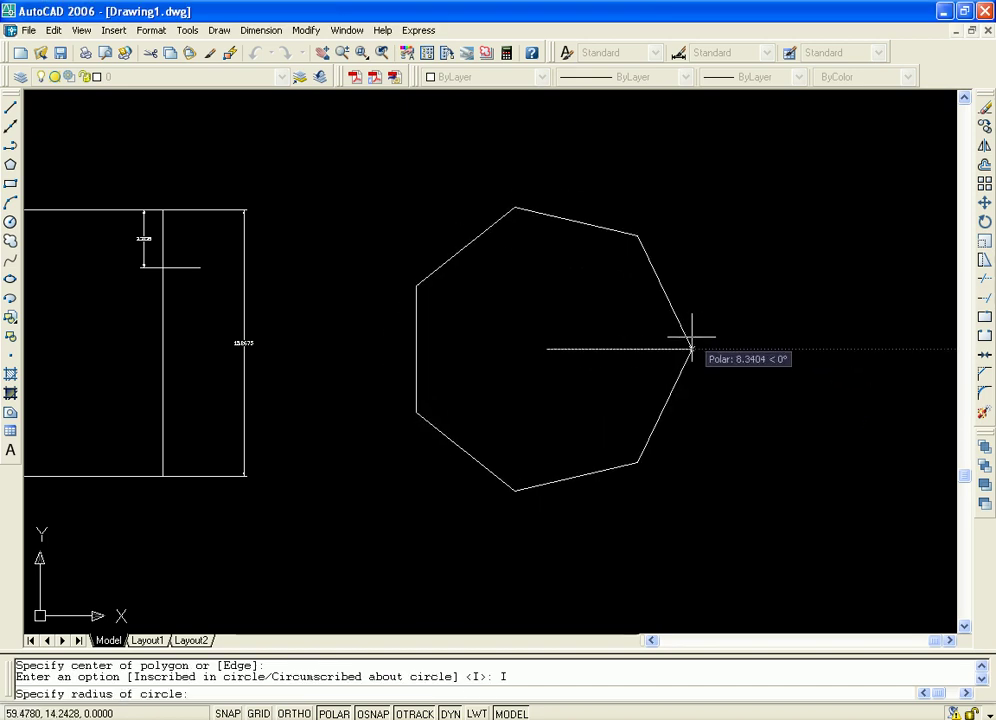
left_click(684, 343)
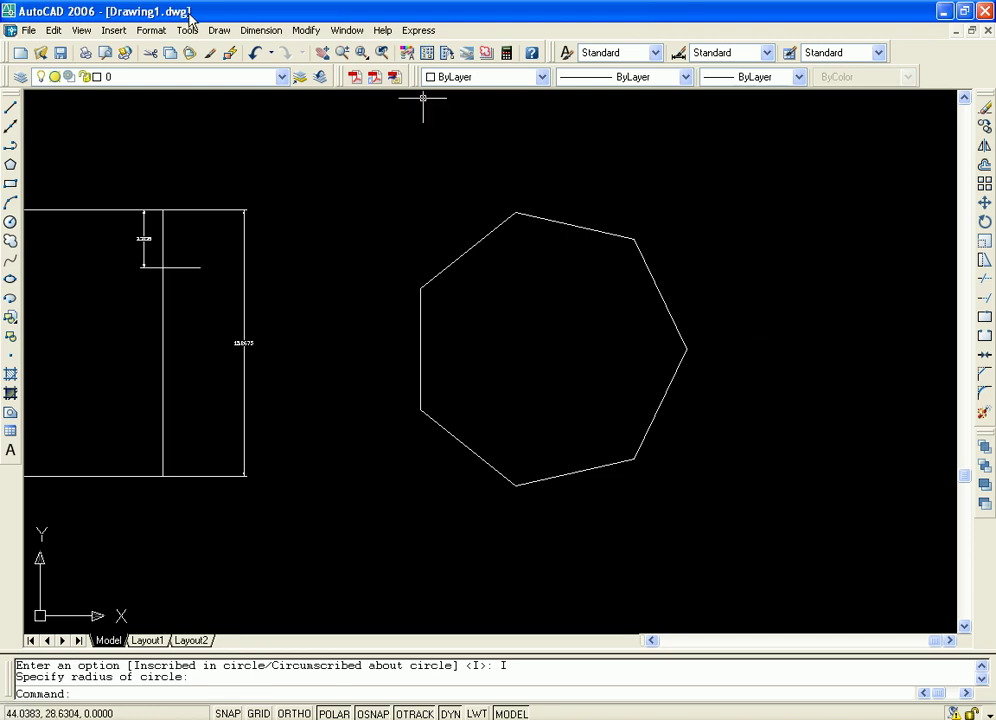
Dimension the heptagon's upper-right edge with a 6.9791 aligned dimension placed outside it.
left_click(262, 32)
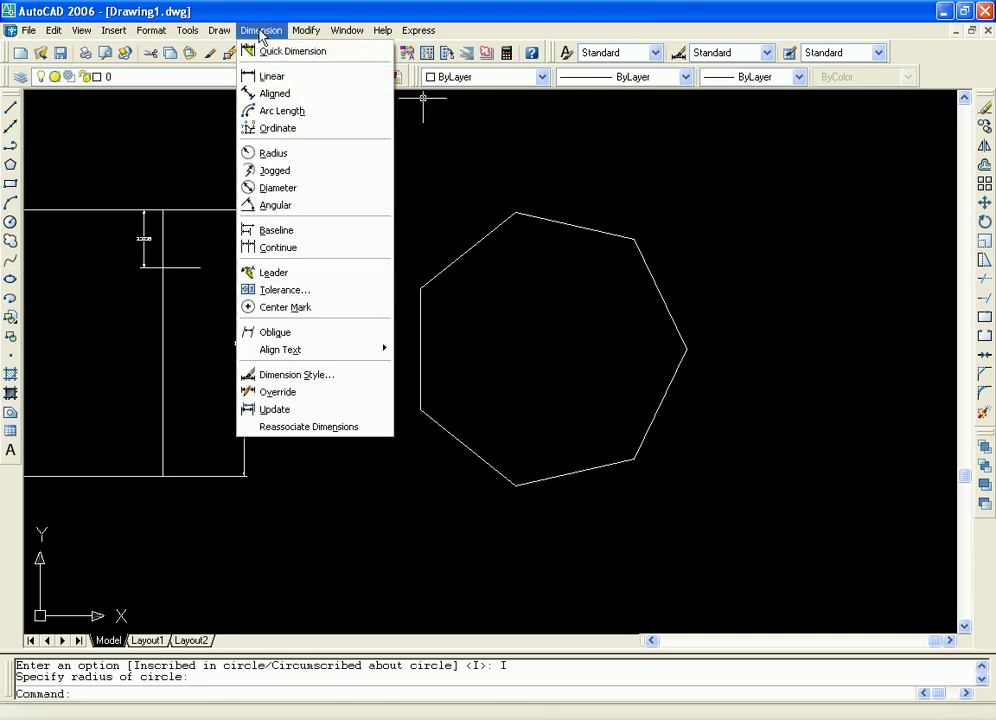
left_click(280, 97)
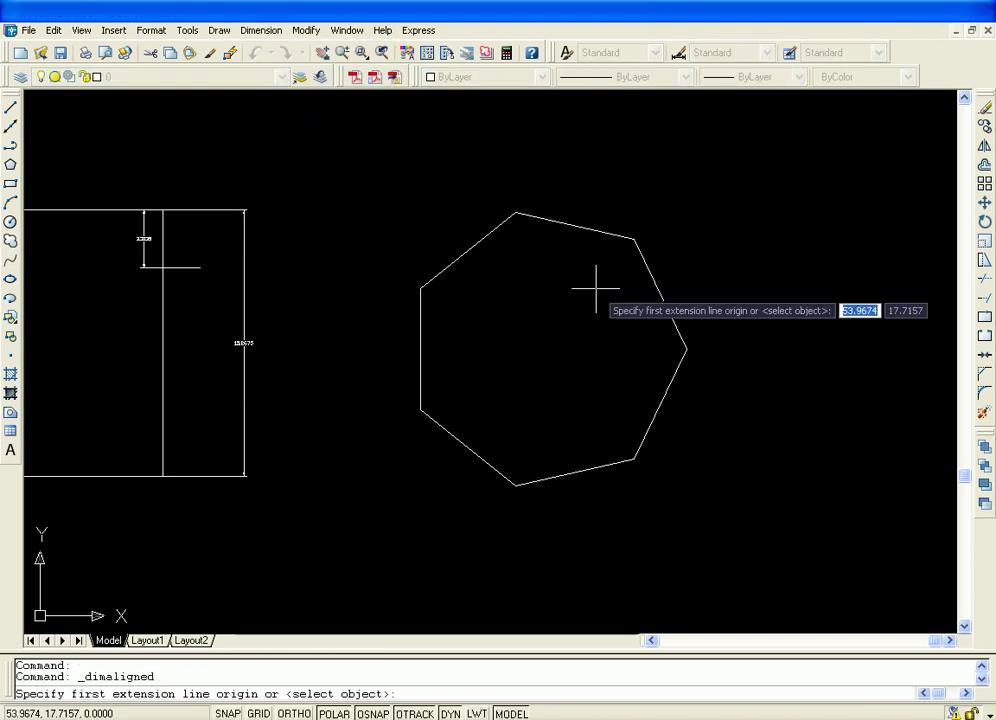
left_click(635, 238)
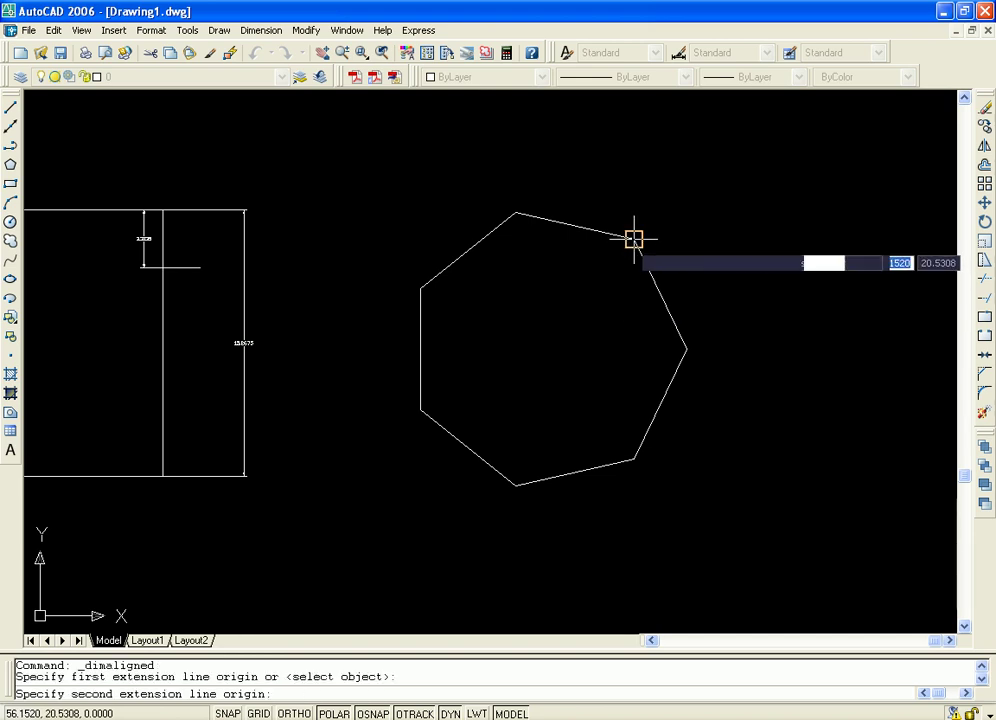
left_click(686, 349)
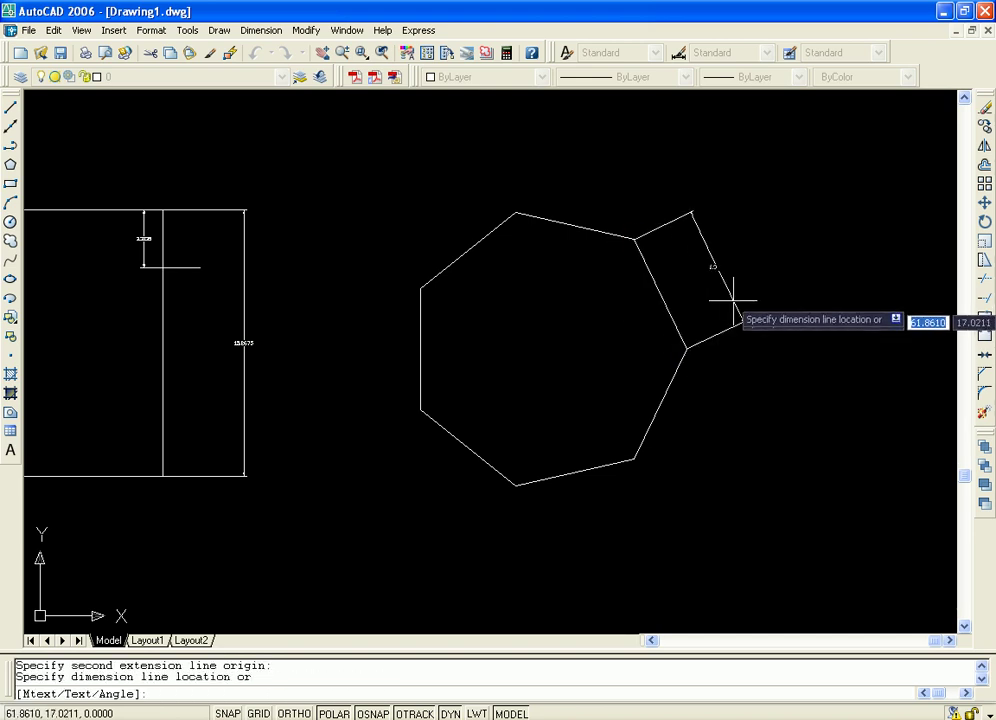
left_click(710, 320)
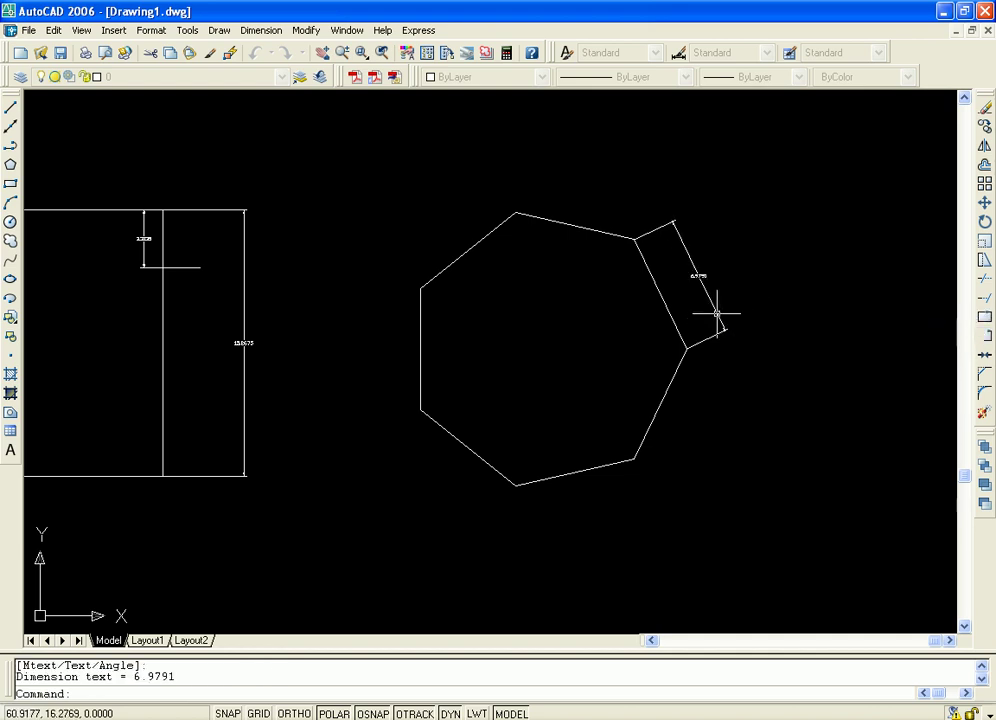
middle_click_drag(734, 269, 661, 290)
scroll(649, 278, "up", 5)
scroll(632, 281, "up", 2)
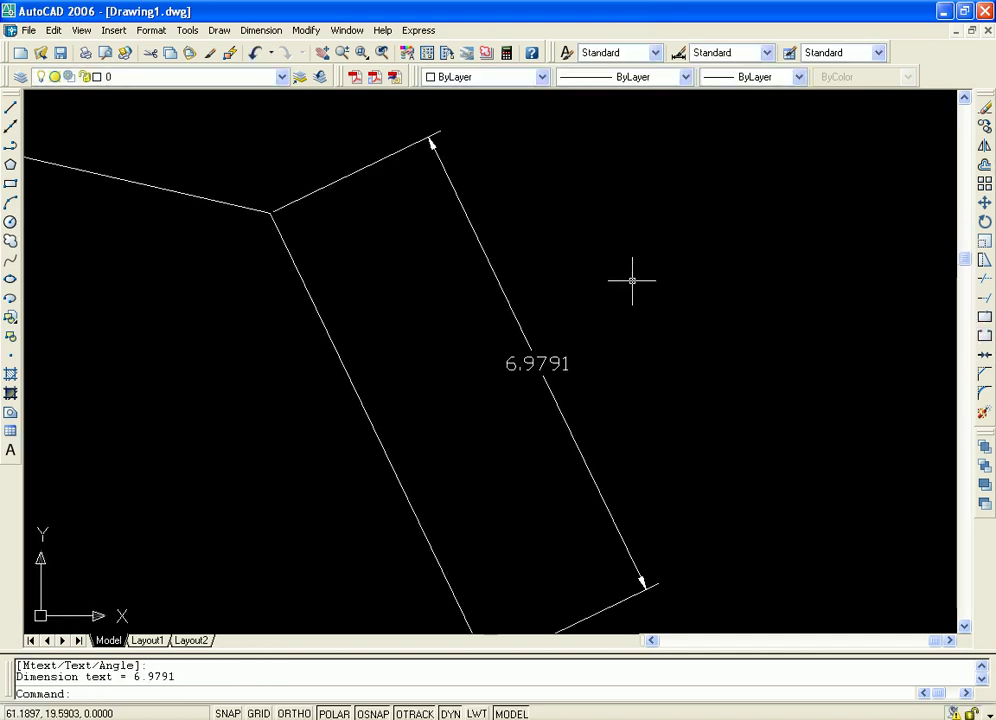
mouse_move(596, 285)
middle_mouse_down()
mouse_move(640, 269)
mouse_move(634, 278)
mouse_move(680, 277)
mouse_move(702, 216)
mouse_move(696, 233)
mouse_move(716, 252)
middle_mouse_up()
Browse the Dimension menu without choosing, then reposition the view over the heptagon.
scroll(693, 228, "down", 4)
scroll(702, 216, "up", 2)
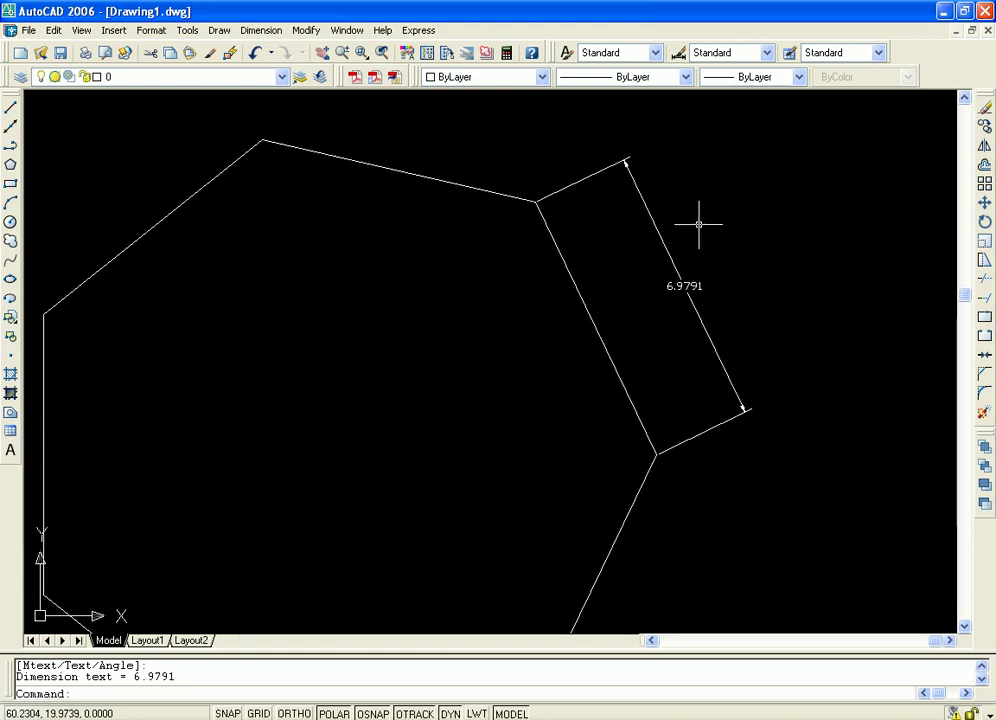
left_click(261, 30)
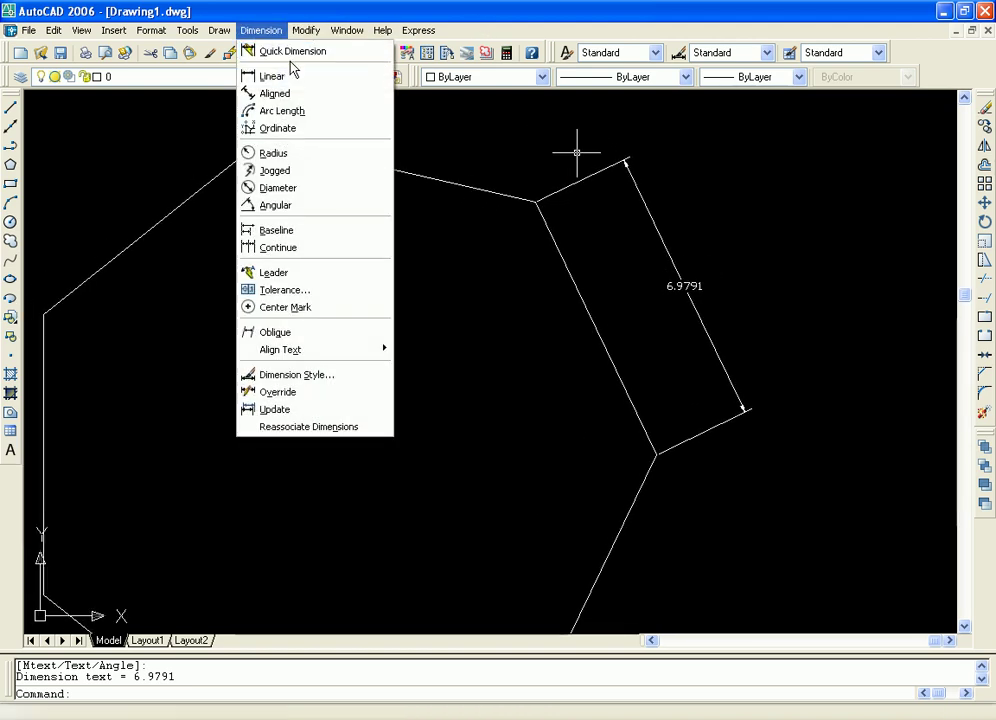
left_click(747, 229)
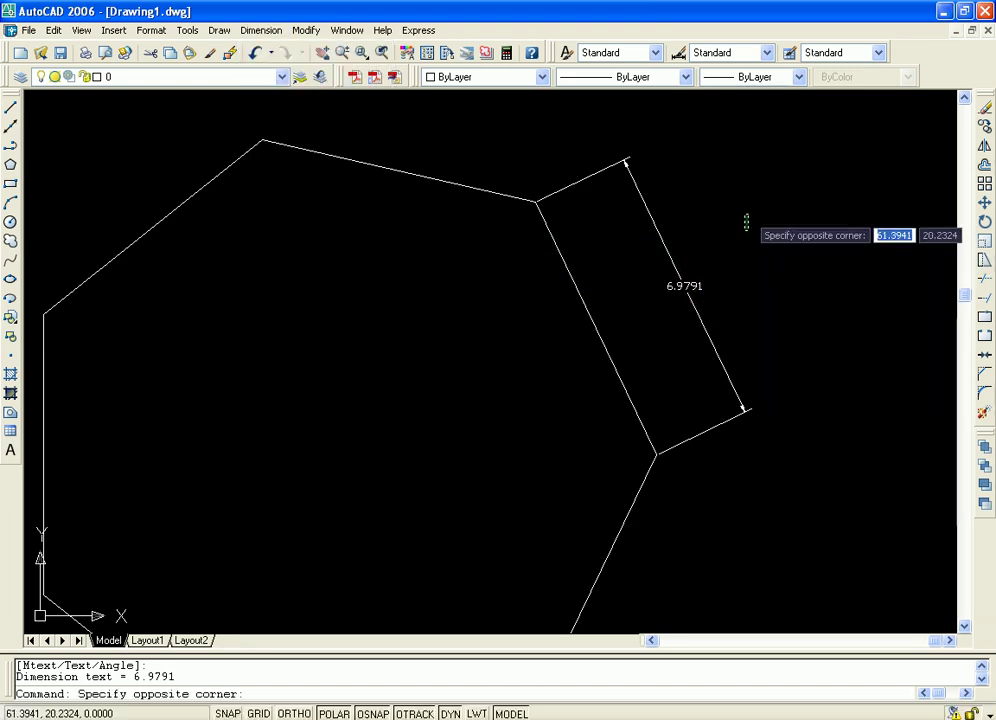
left_click(746, 215)
middle_click_drag(769, 261, 805, 245)
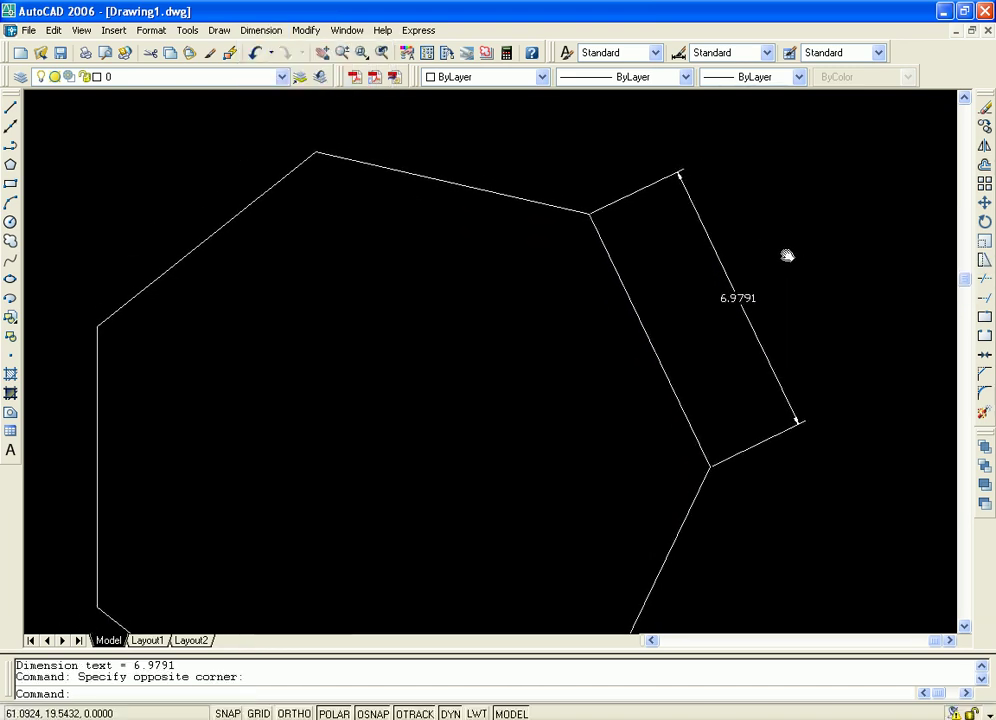
scroll(800, 250, "up", 2)
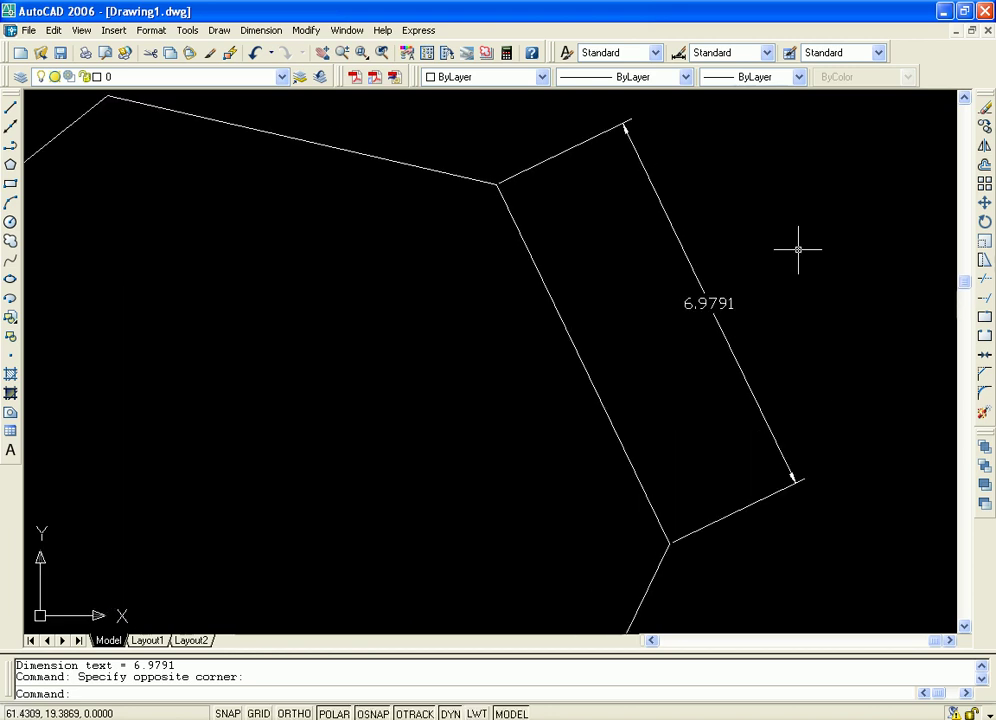
scroll(794, 256, "down", 4)
scroll(798, 260, "up", 2)
middle_click_drag(801, 260, 801, 203)
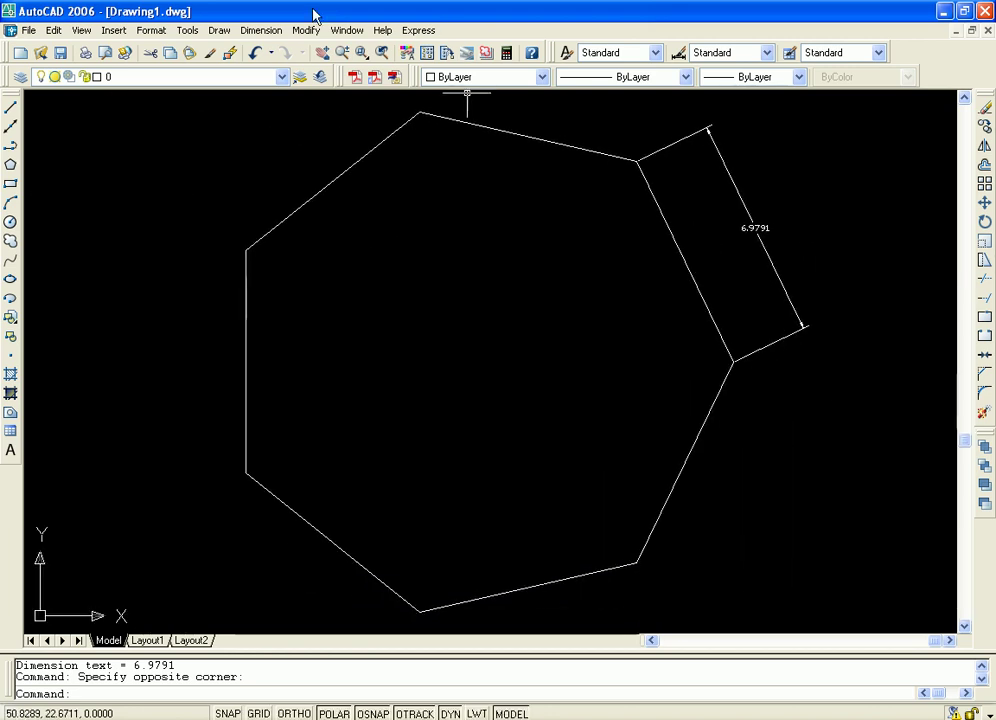
Dimension the heptagon's lower-right edge with a 6.9791 aligned dimension placed outside it.
left_click(264, 32)
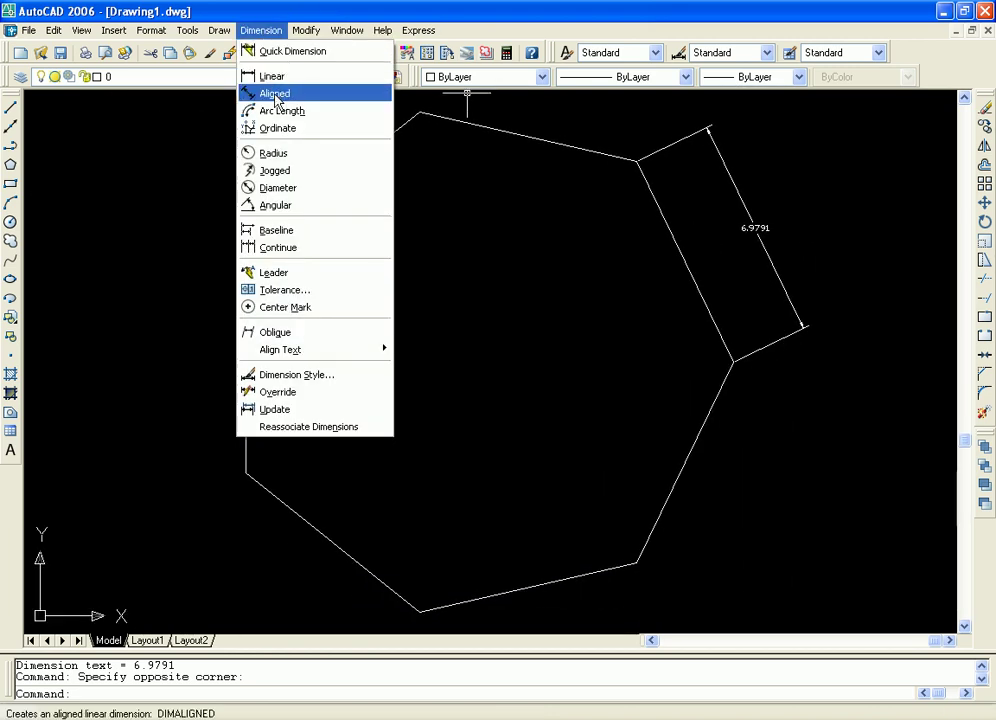
left_click(274, 94)
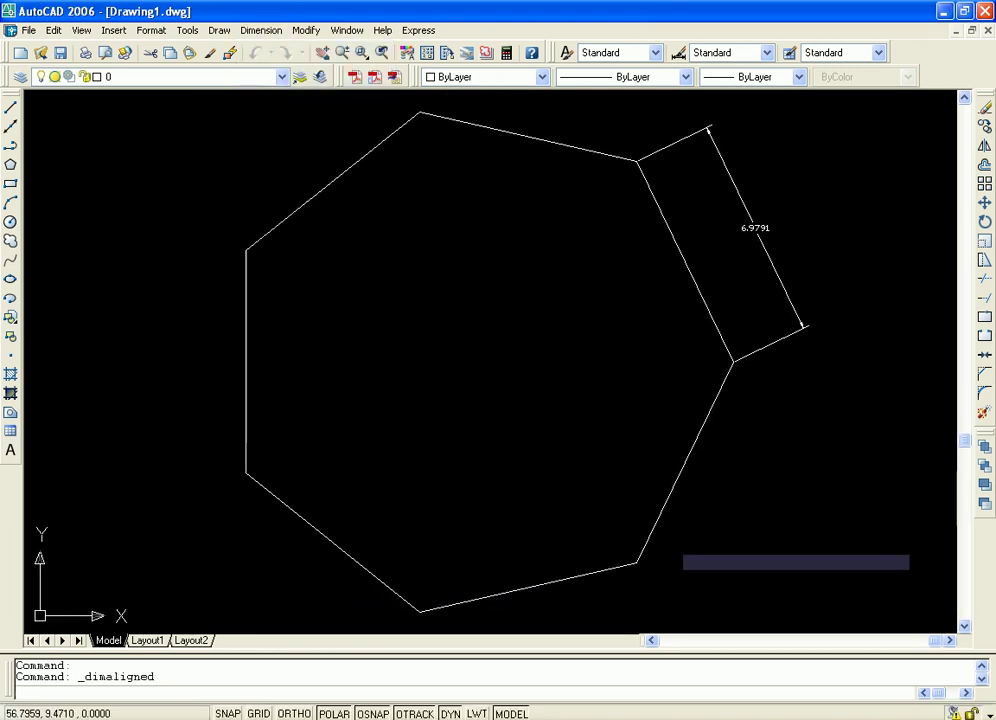
left_click(733, 361)
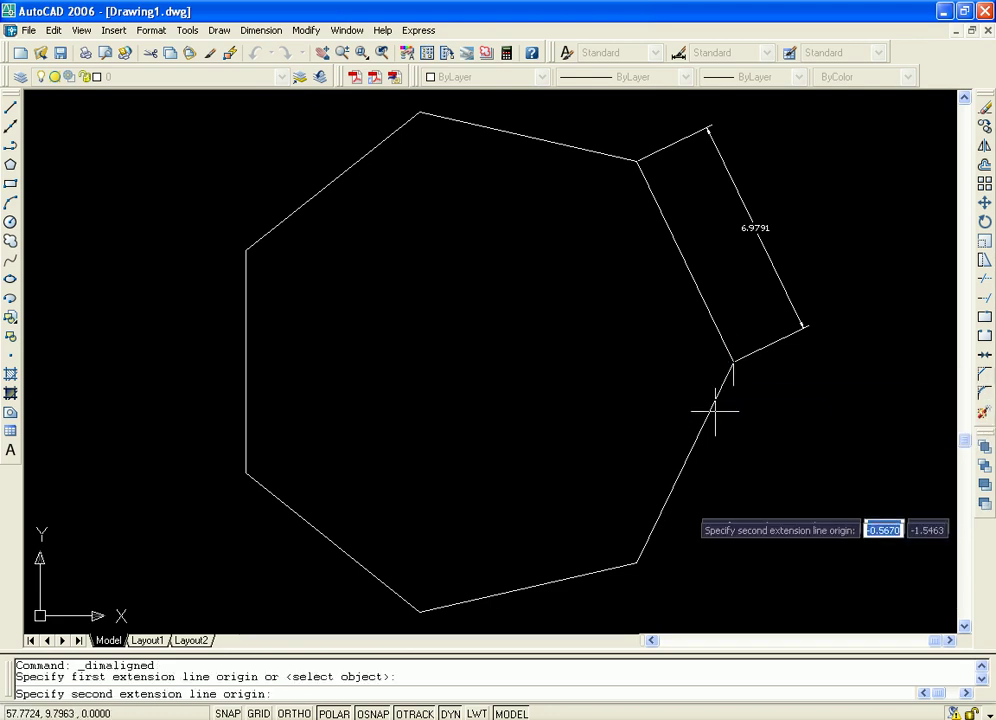
left_click(636, 563)
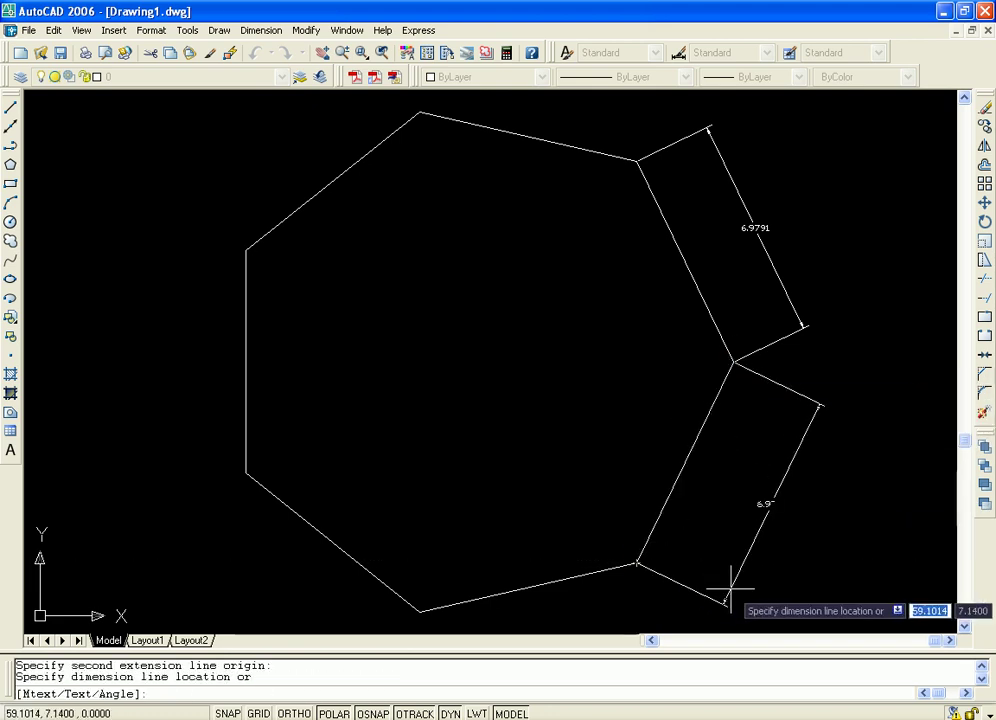
left_click(721, 586)
middle_click_drag(852, 505, 800, 400)
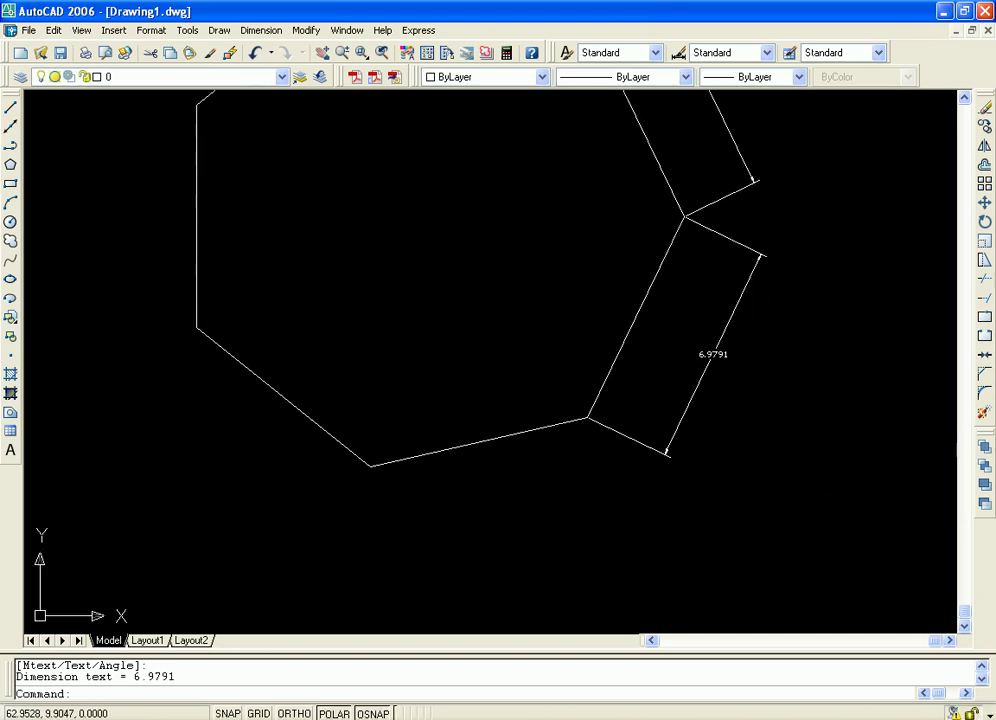
scroll(800, 542, "up", 2)
scroll(800, 542, "down", 1)
Pan and zoom out to frame the whole heptagon and rectangle again.
middle_click_drag(780, 347, 825, 395)
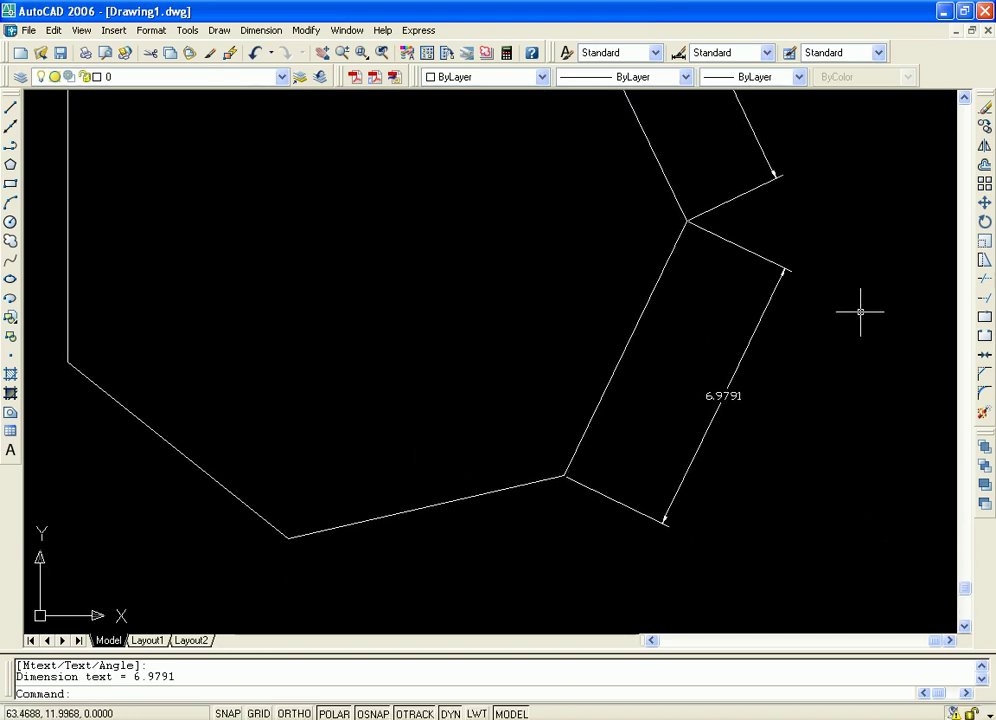
middle_click_drag(818, 418, 791, 498)
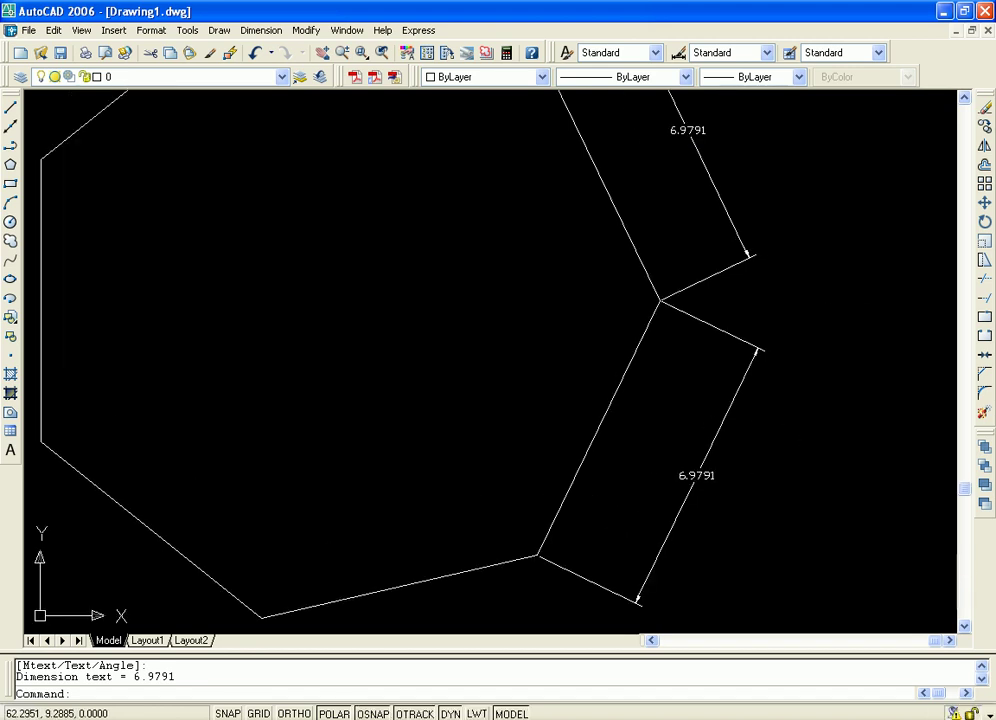
middle_click_drag(851, 270, 851, 317)
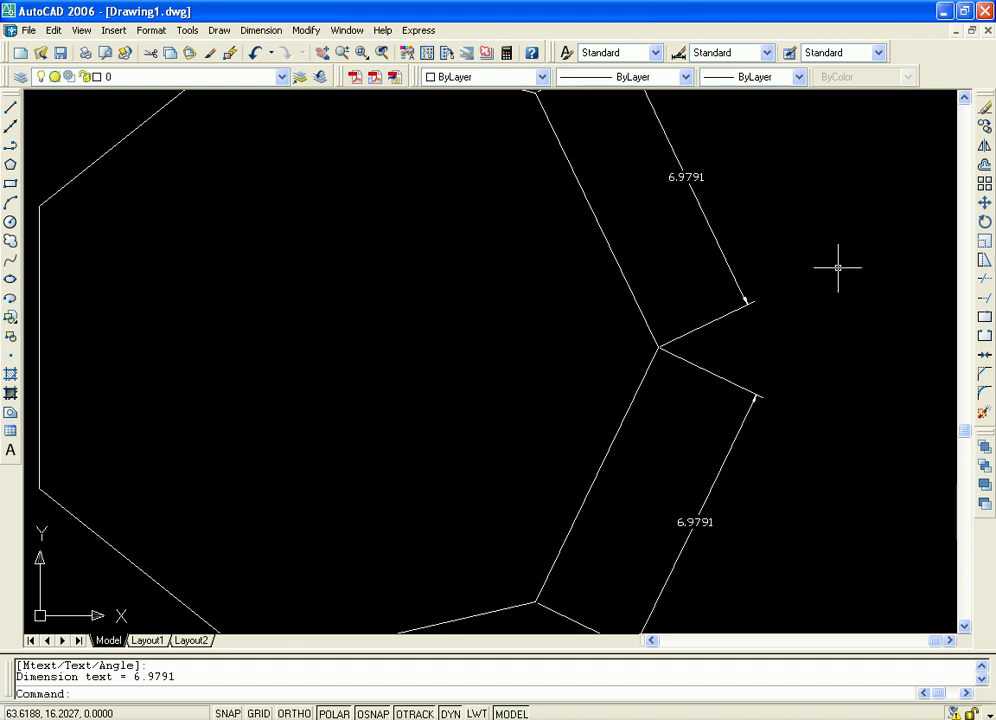
middle_click_drag(794, 522, 845, 583)
scroll(845, 583, "down", 2)
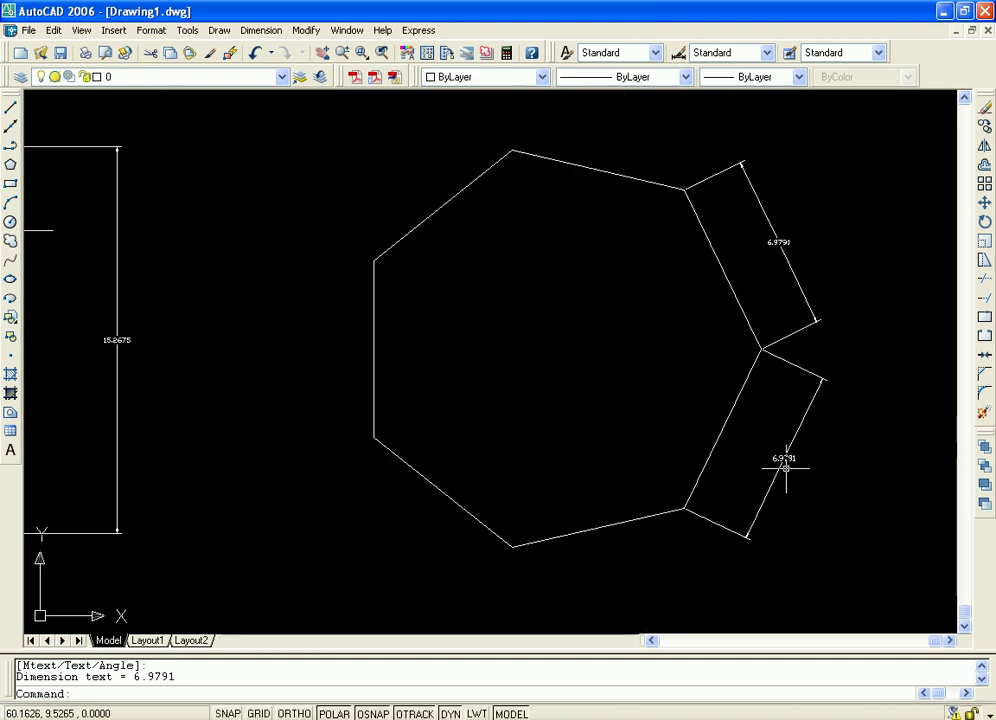
middle_click_drag(516, 287, 543, 354)
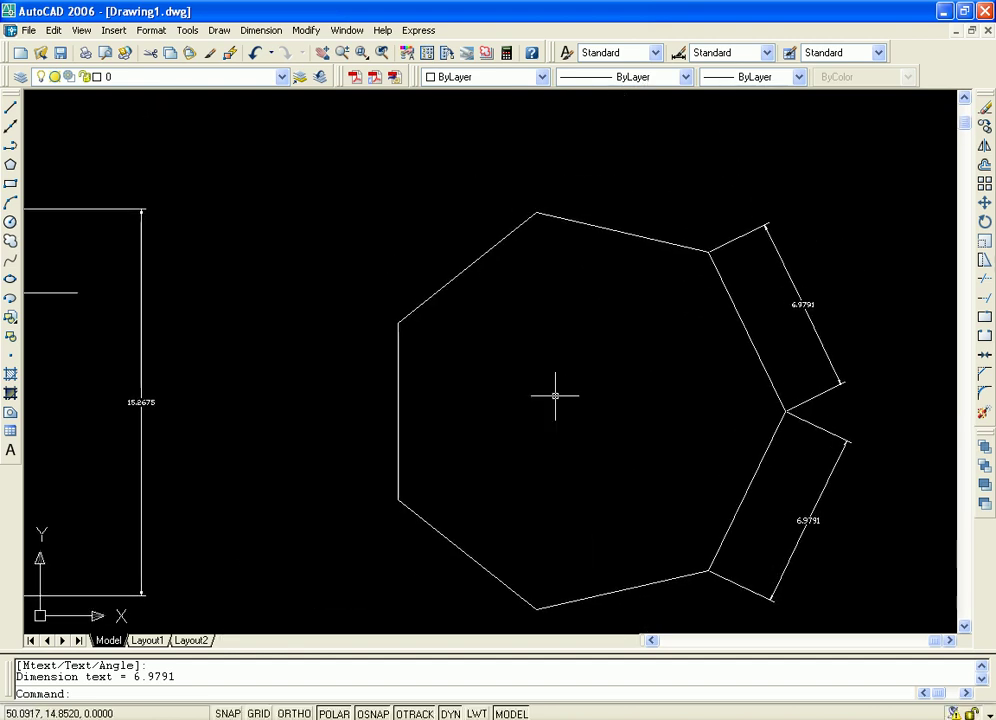
left_click(253, 33)
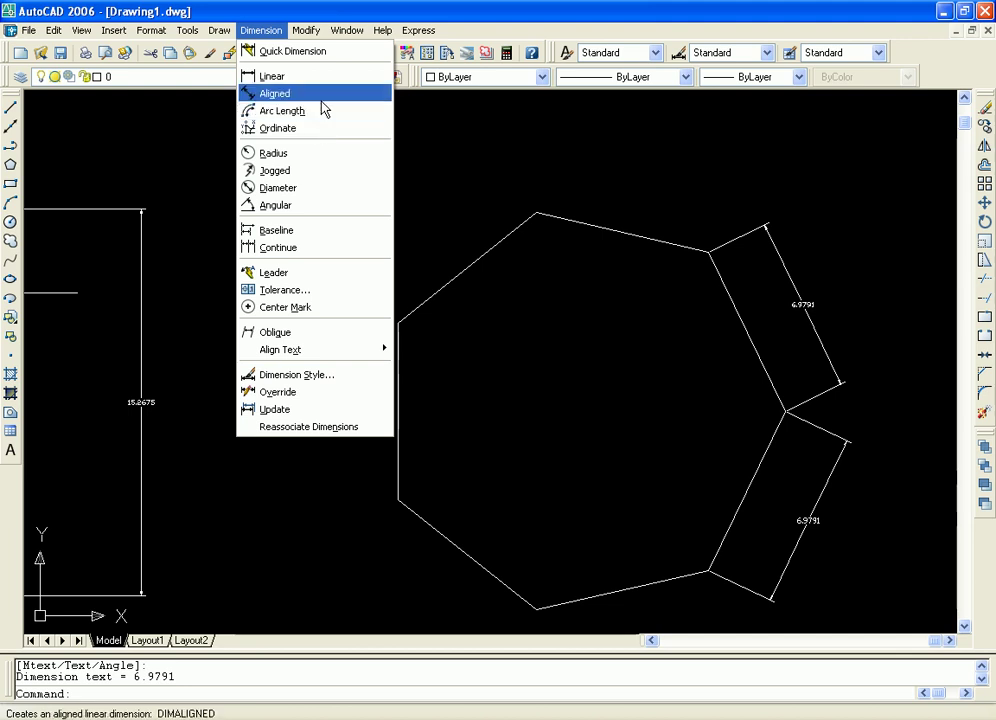
left_click(700, 373)
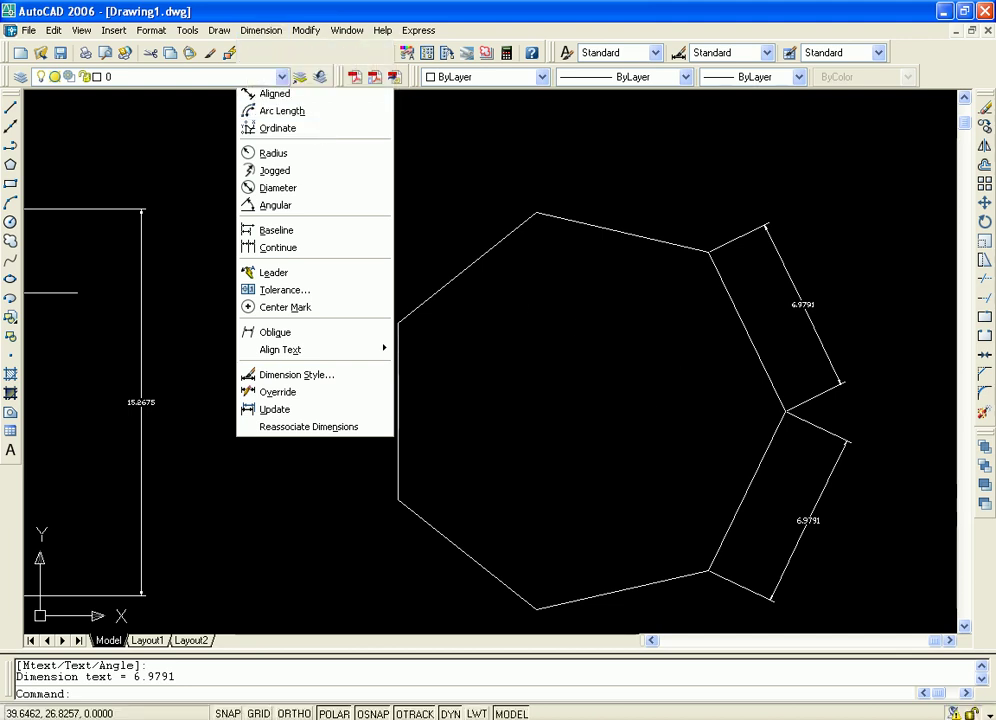
scroll(680, 410, "down", 1)
scroll(707, 382, "down", 1)
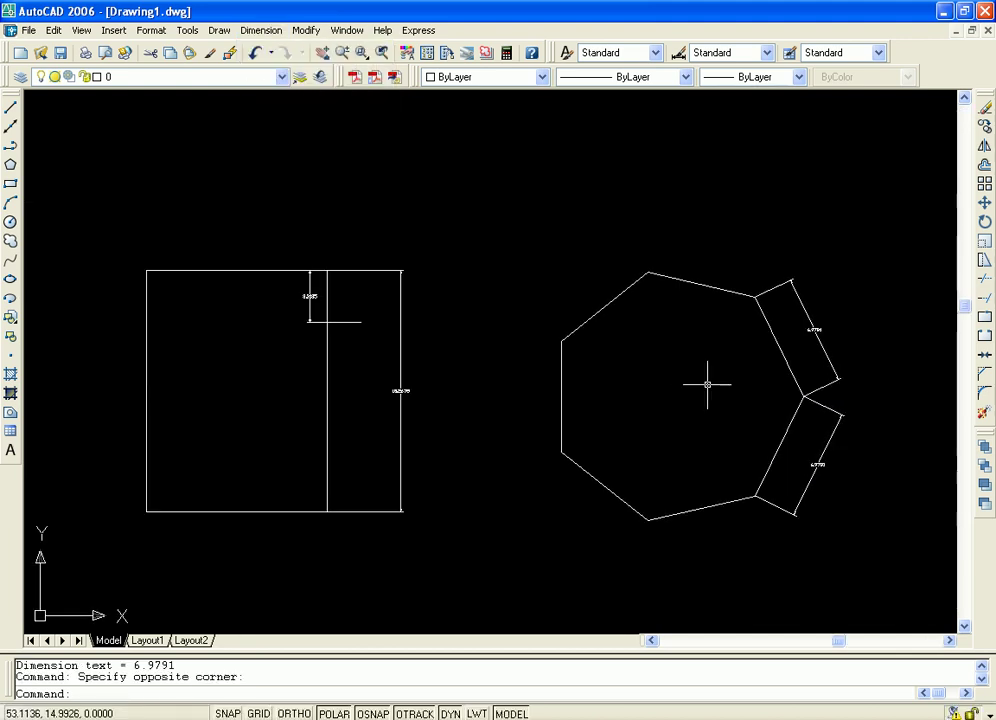
scroll(729, 393, "down", 1)
scroll(559, 283, "down", 2)
middle_click_drag(559, 283, 546, 498)
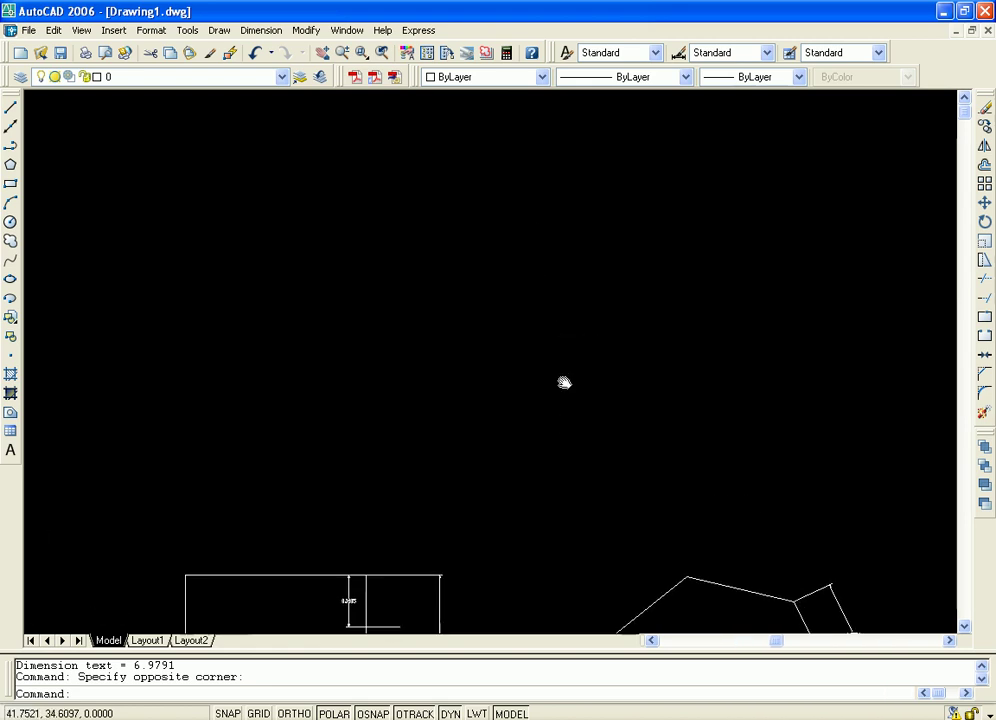
left_click(250, 33)
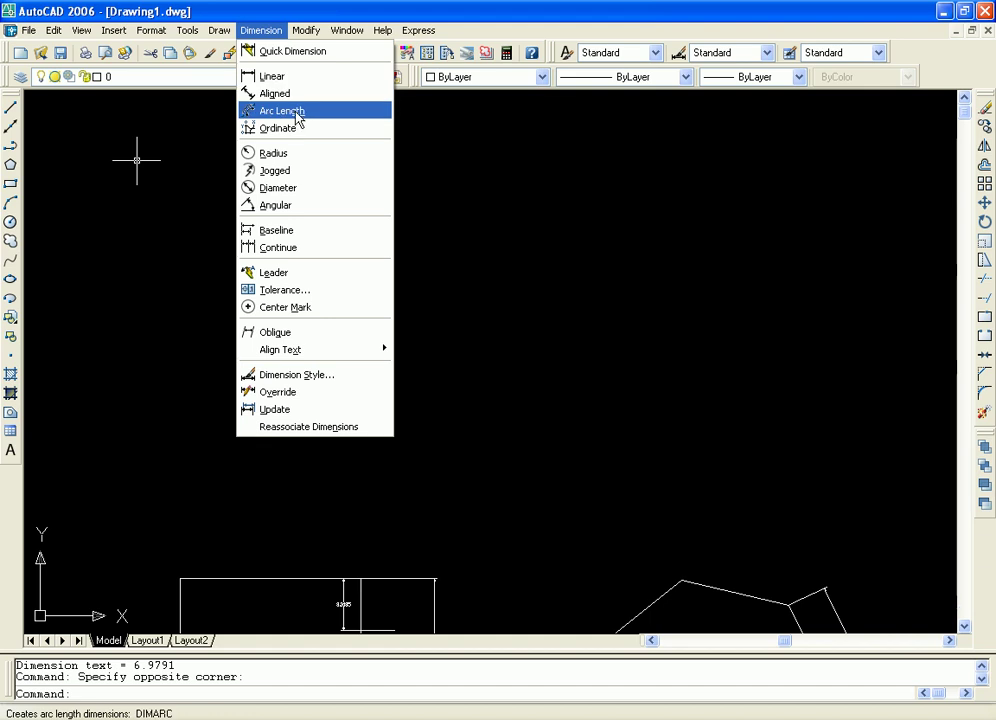
left_click(447, 145)
left_click(463, 158)
Draw a wide three-point arc across the empty area above the rectangle and heptagon.
left_click(304, 214)
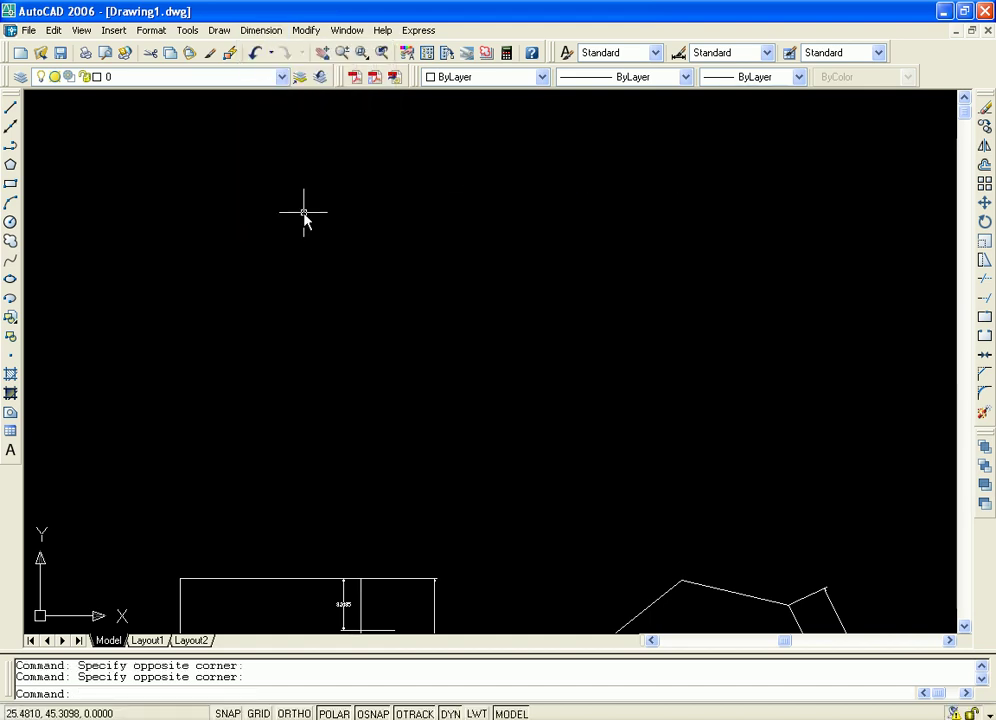
left_click(11, 203)
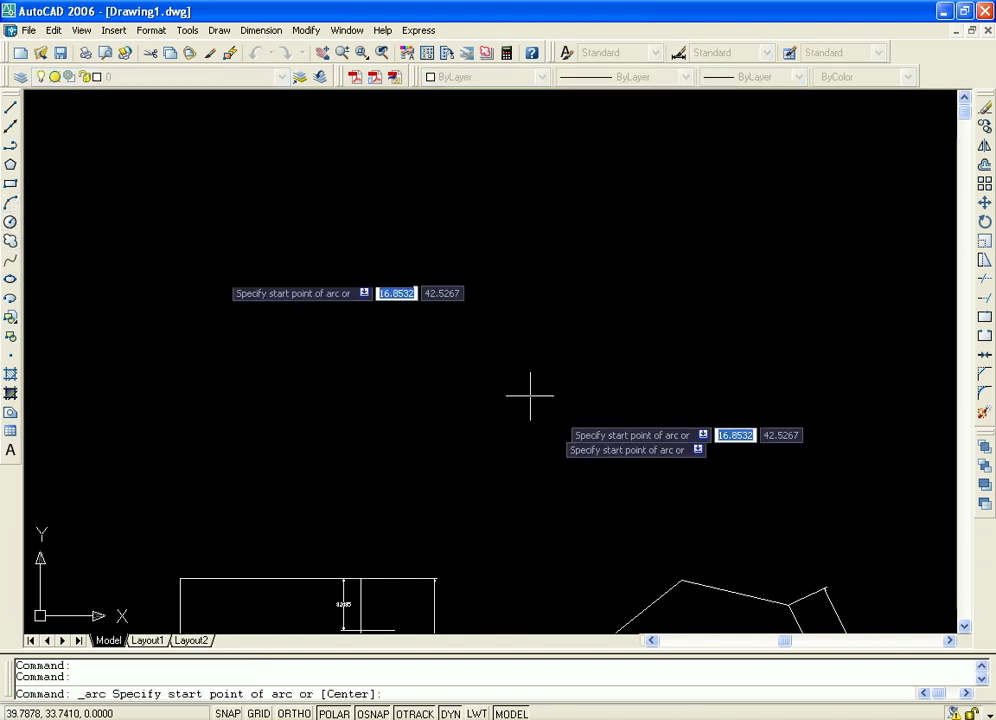
left_click(366, 356)
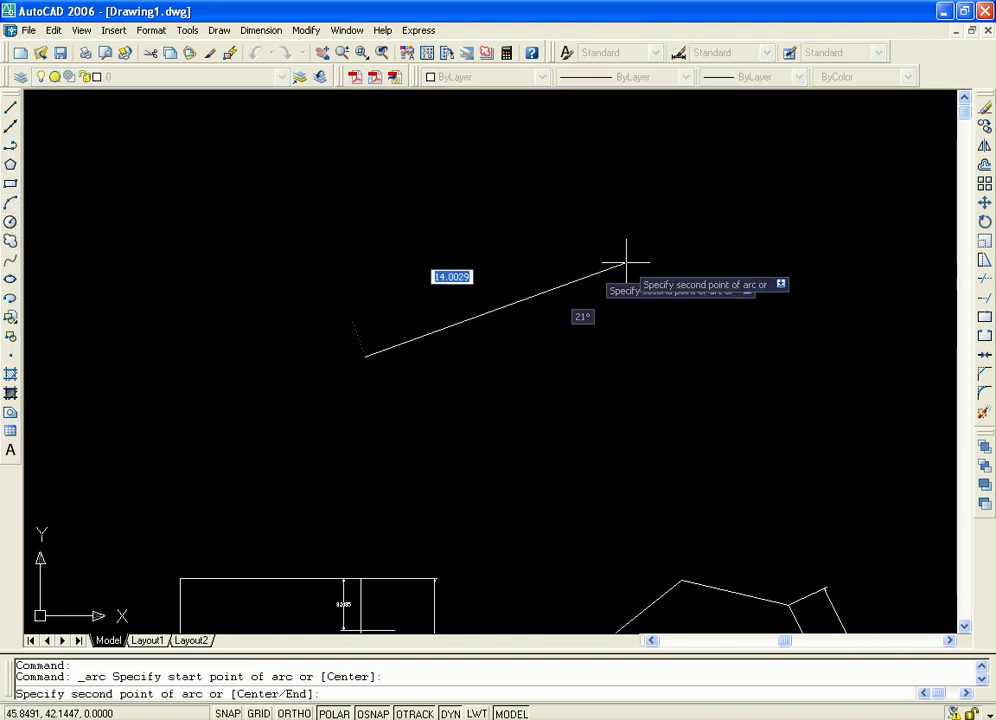
left_click(587, 242)
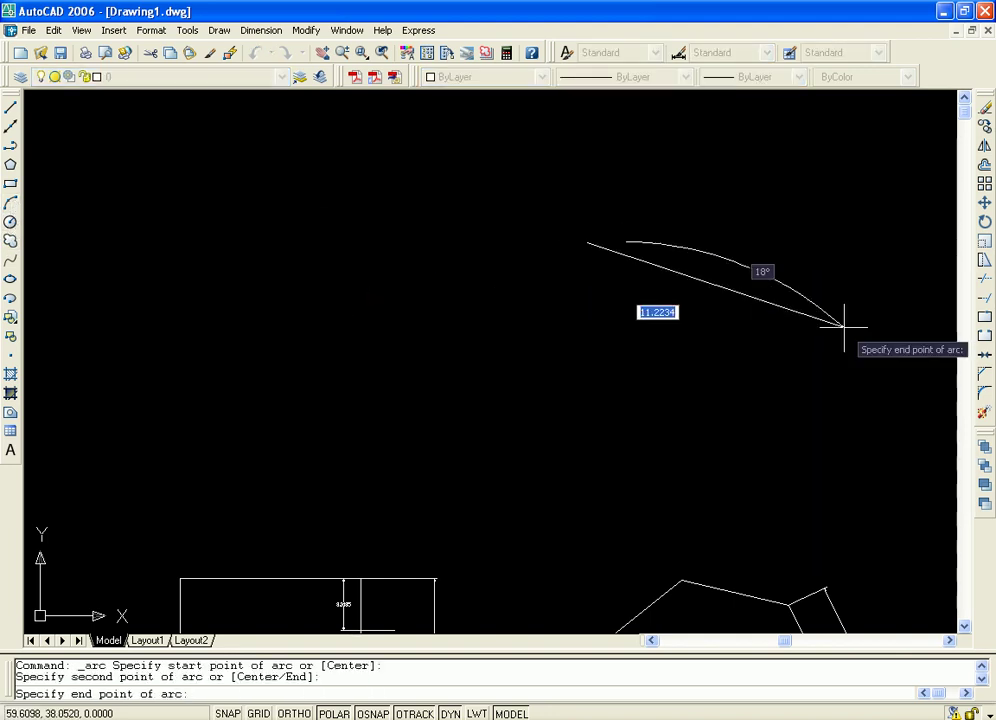
left_click(855, 356)
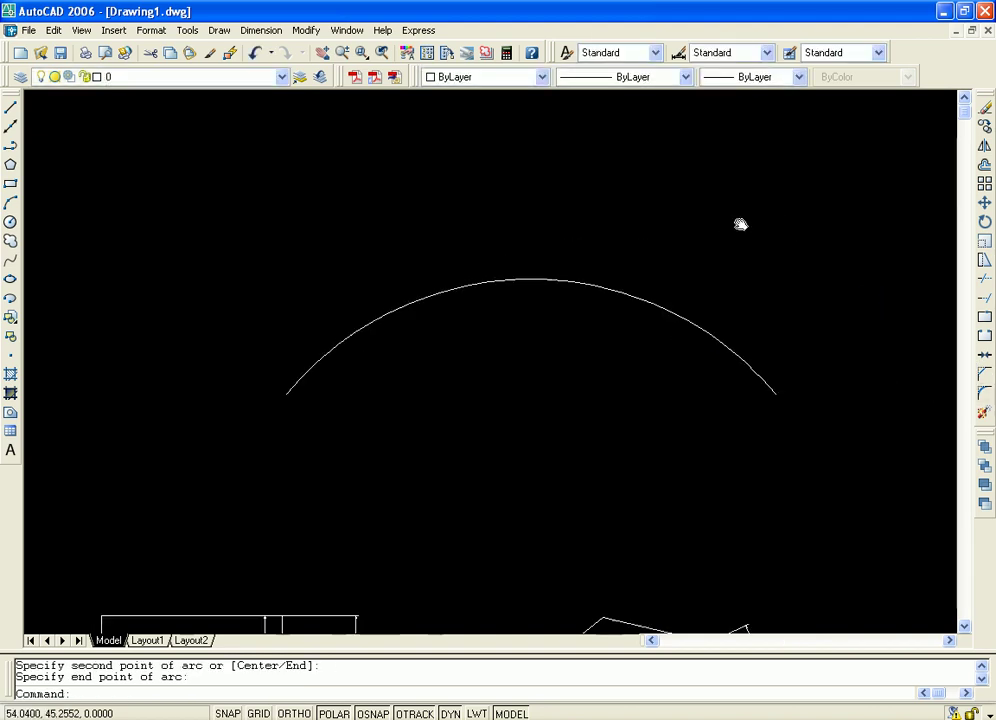
Pan and zoom to frame the new arc together with the shapes below it.
mouse_move(796, 193)
middle_mouse_down()
mouse_move(586, 262)
mouse_move(636, 241)
middle_mouse_up()
scroll(586, 262, "down", 1)
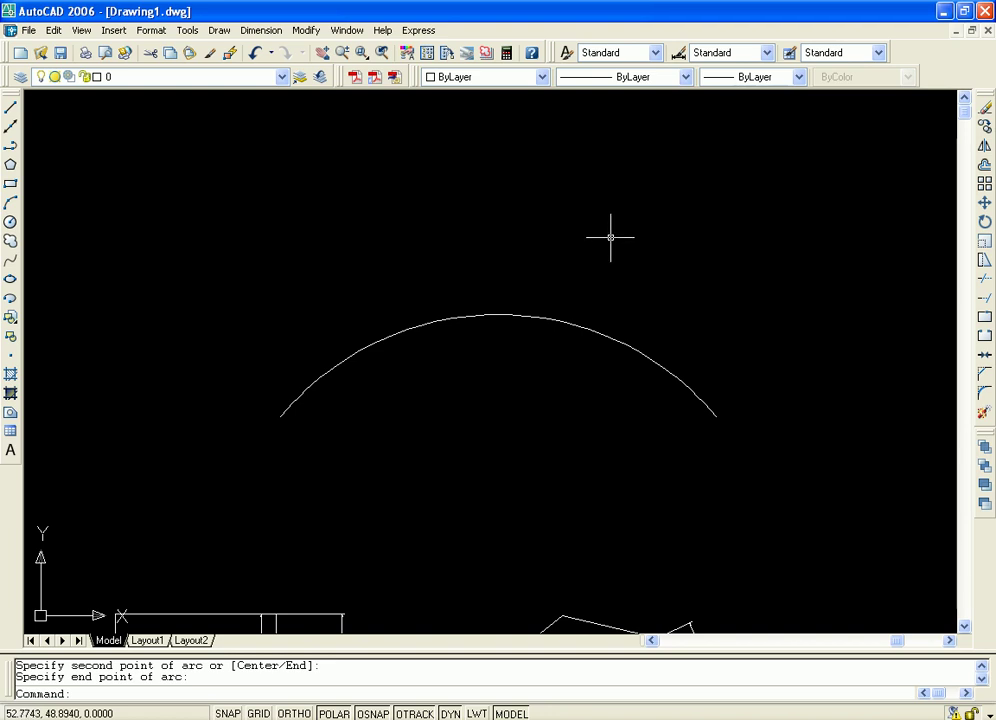
middle_click_drag(603, 251, 627, 278)
scroll(627, 278, "down", 2)
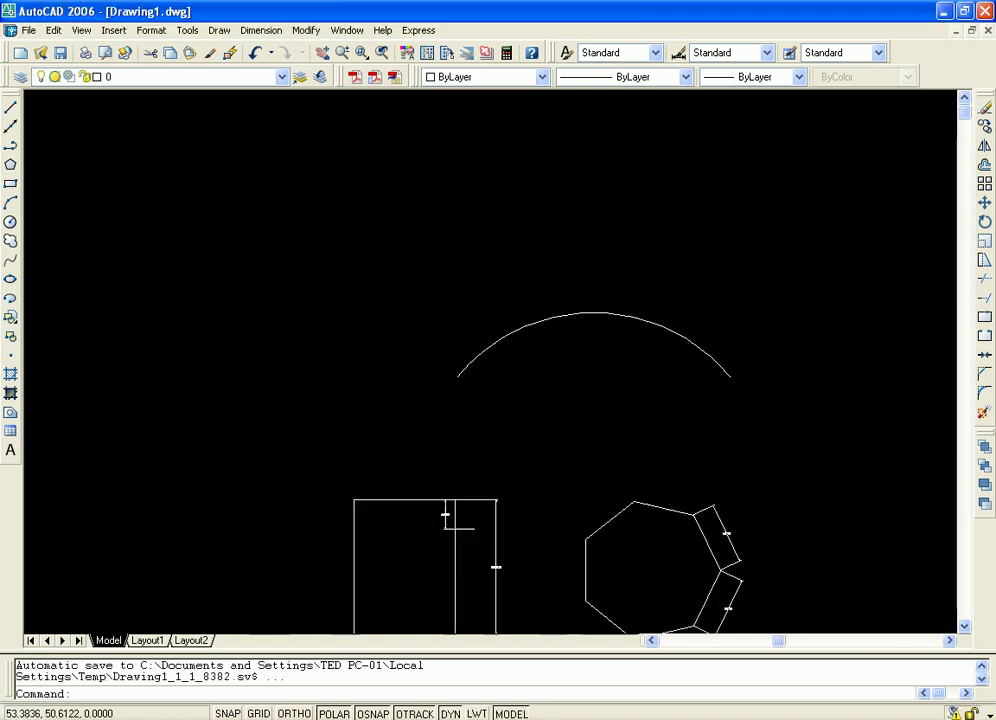
middle_click_drag(707, 251, 664, 223)
scroll(590, 222, "up", 1)
scroll(618, 222, "up", 1)
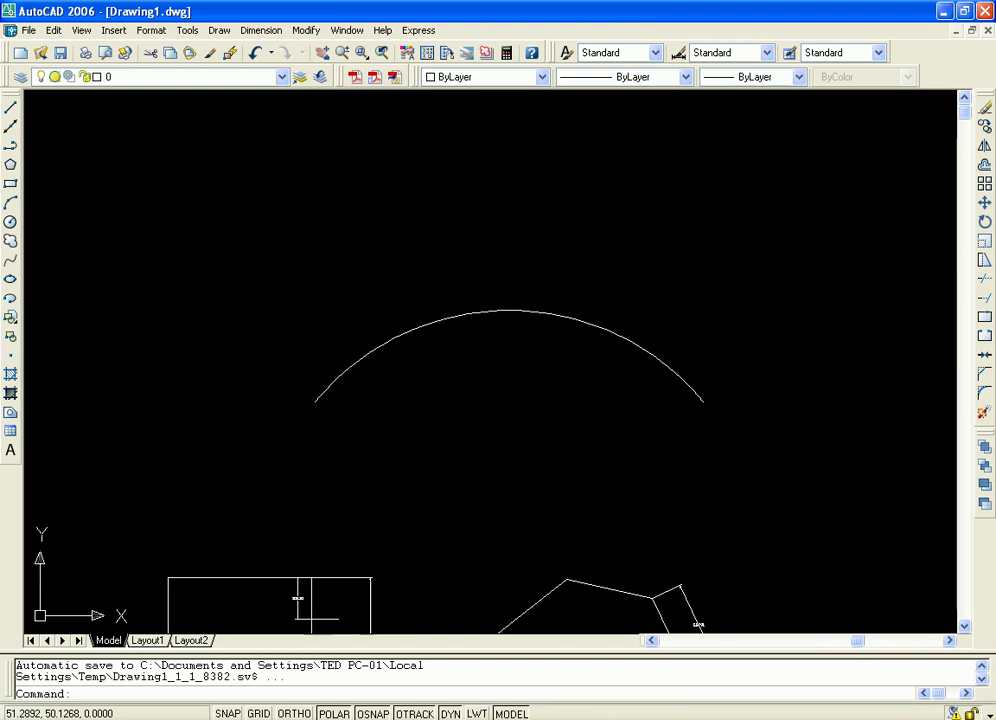
left_click(262, 32)
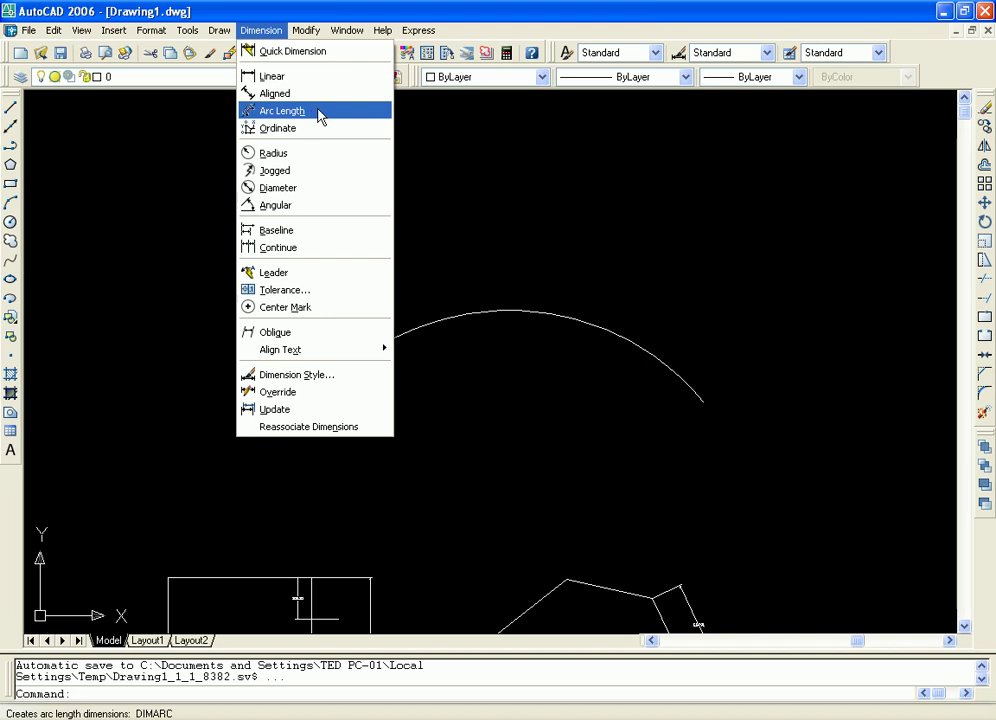
Place a 35.2633 arc length dimension below the arc, then zoom in to verify it.
left_click(316, 118)
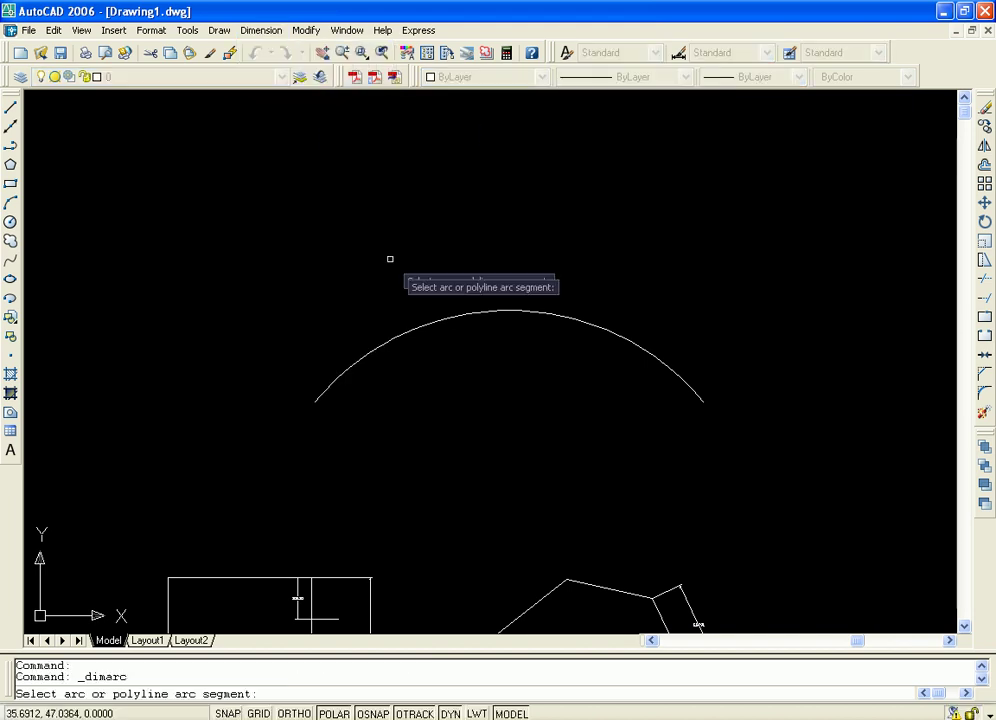
left_click(513, 310)
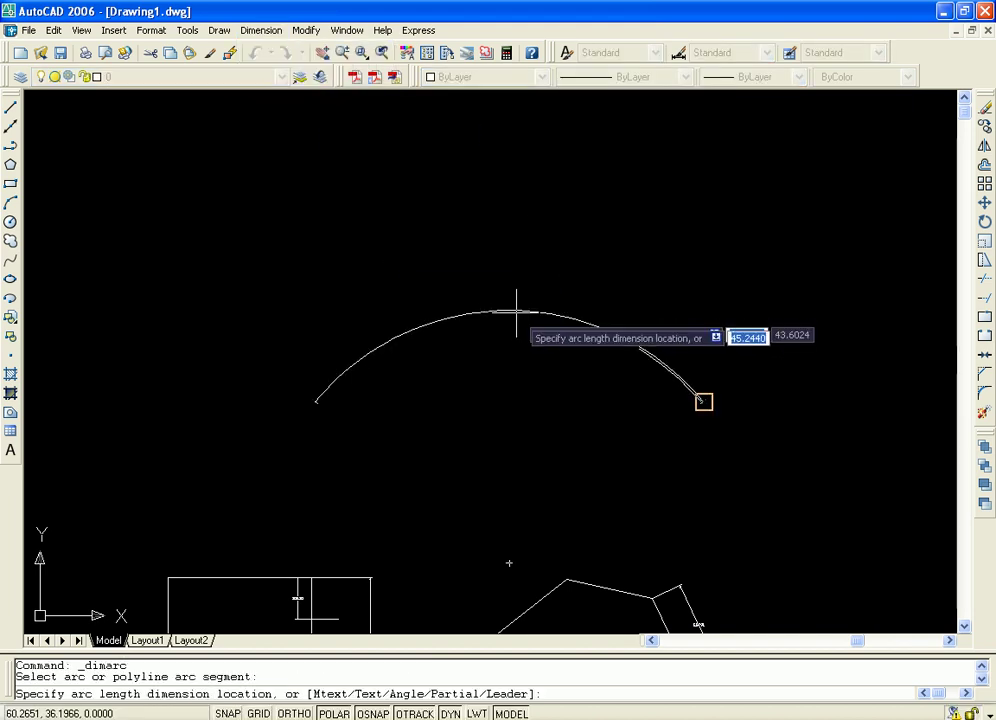
left_click(514, 389)
scroll(569, 479, "up", 2)
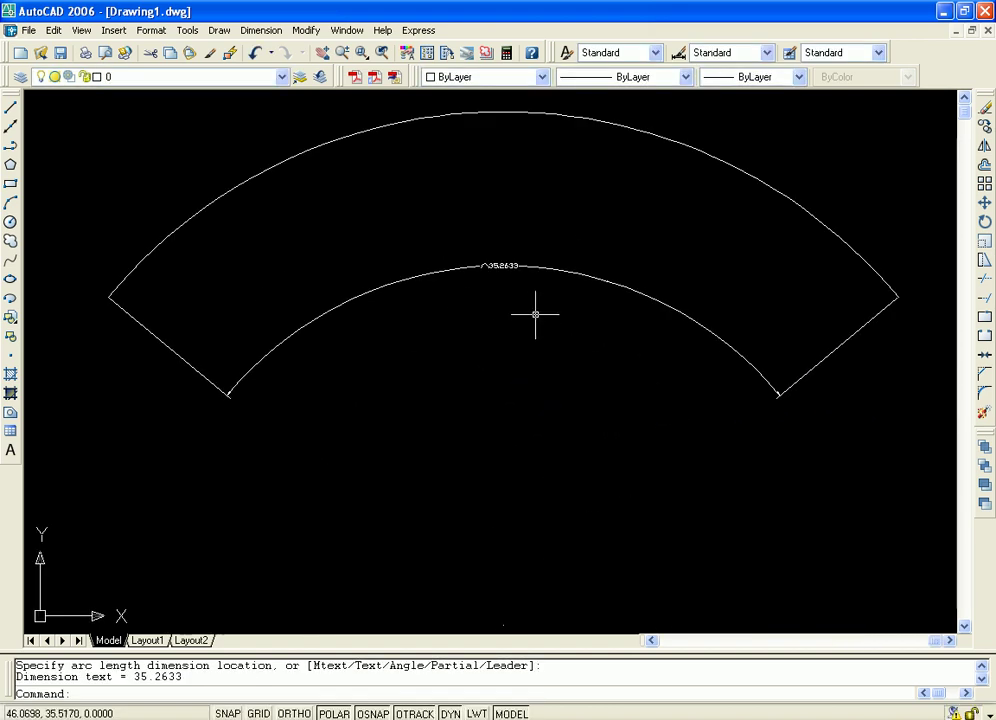
scroll(535, 314, "up", 1)
scroll(594, 322, "up", 2)
scroll(538, 392, "up", 1)
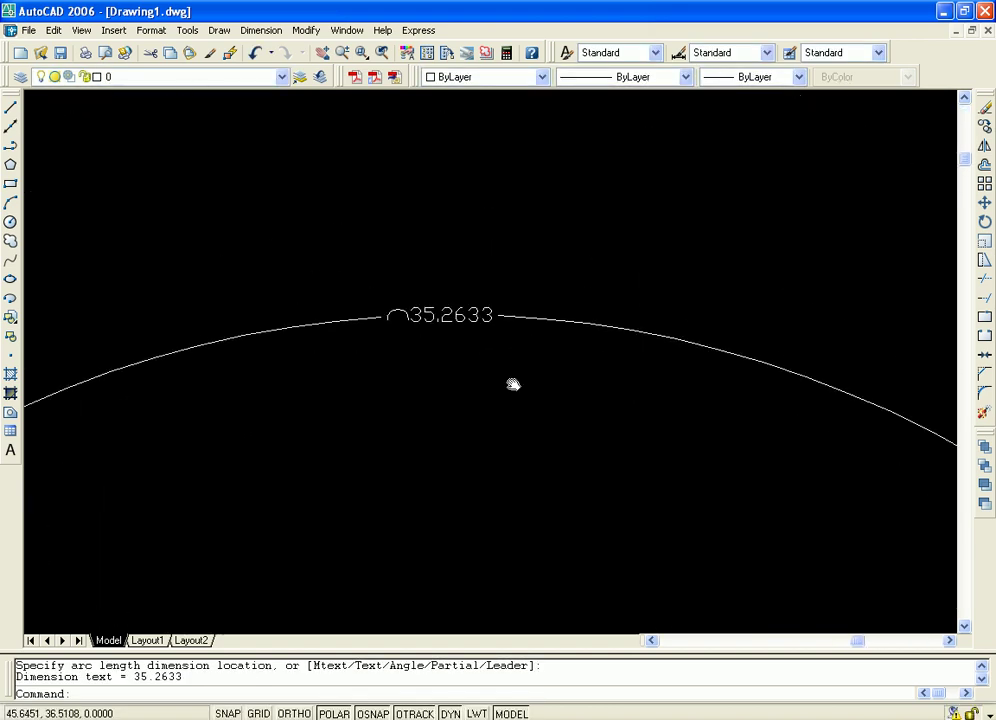
scroll(451, 409, "up", 1)
scroll(445, 402, "up", 1)
scroll(451, 382, "up", 1)
scroll(471, 408, "up", 1)
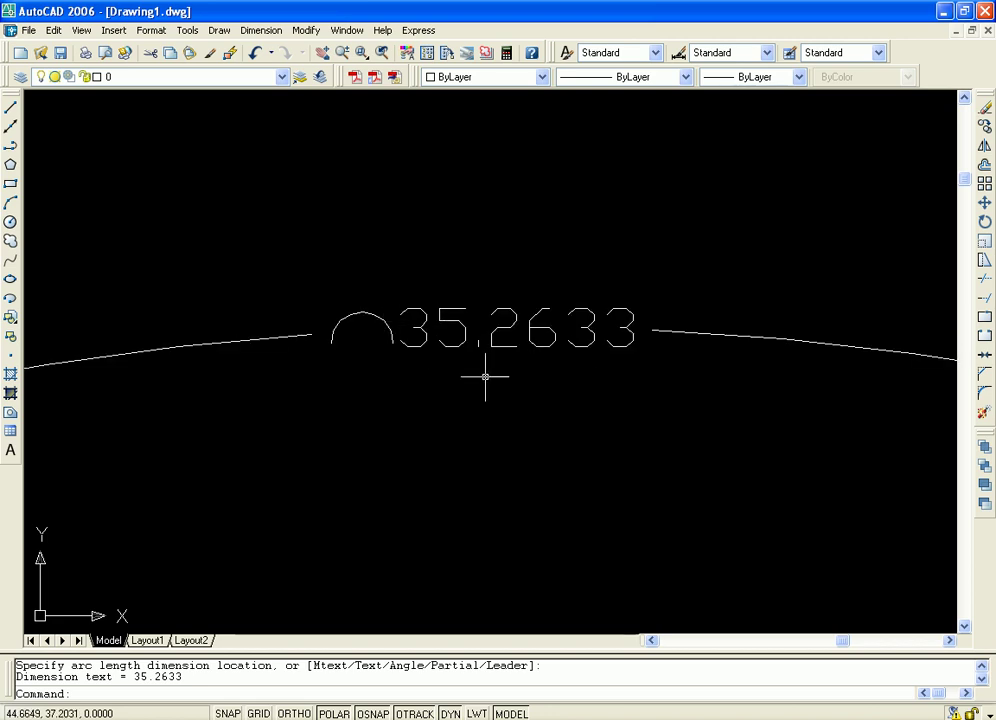
scroll(540, 387, "down", 1)
scroll(578, 402, "down", 1)
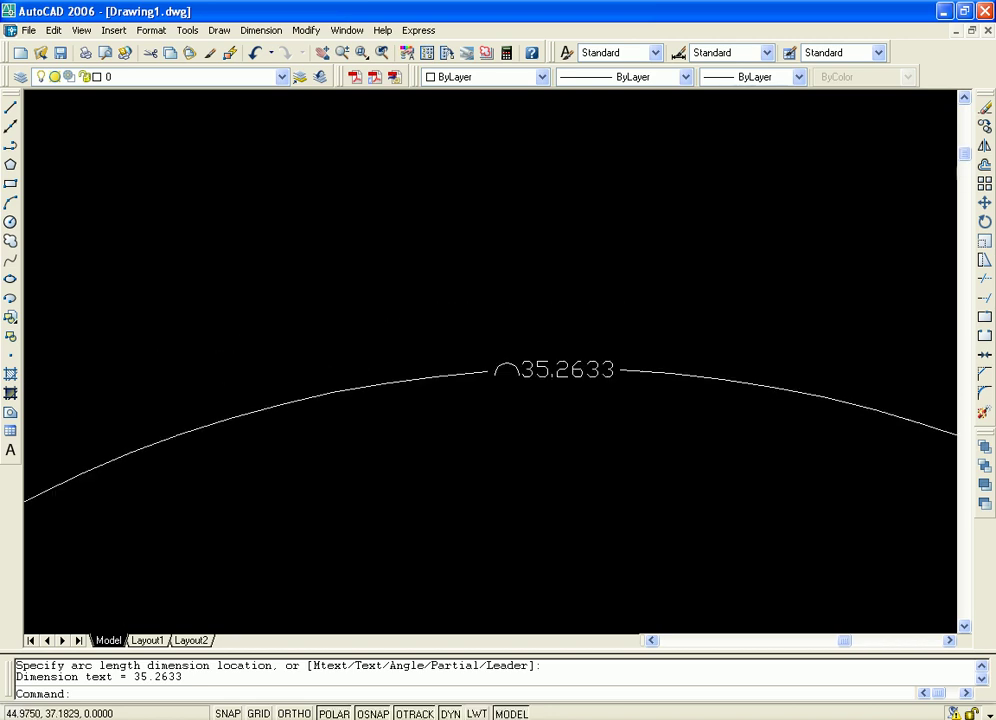
scroll(654, 373, "down", 1)
scroll(680, 265, "down", 1)
scroll(680, 265, "down", 1)
scroll(575, 364, "down", 1)
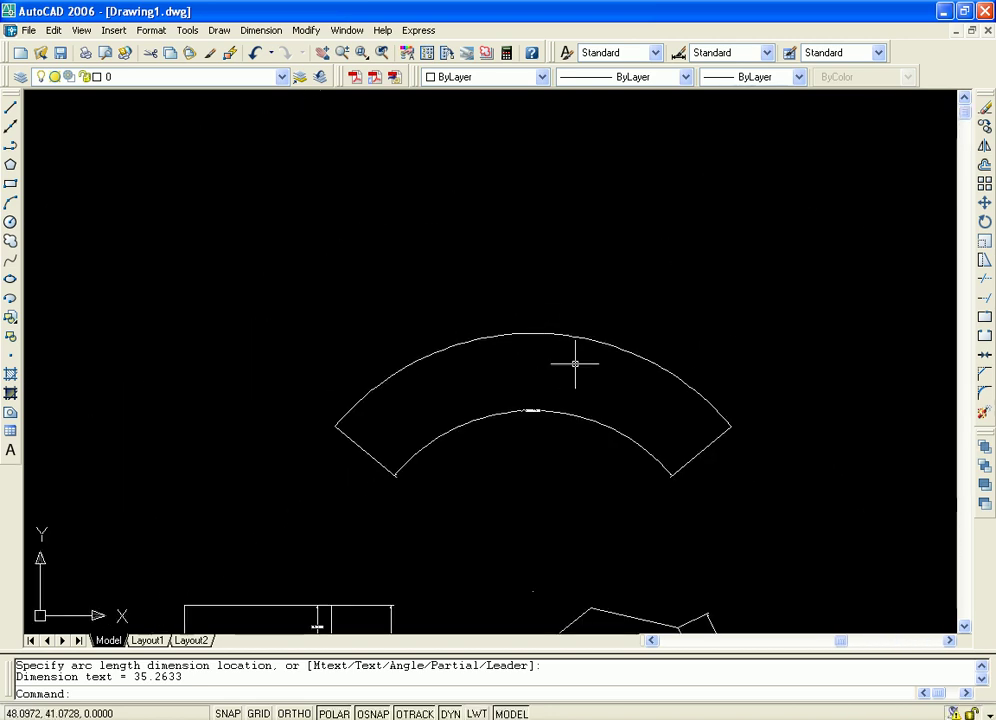
middle_click_drag(534, 335, 507, 355)
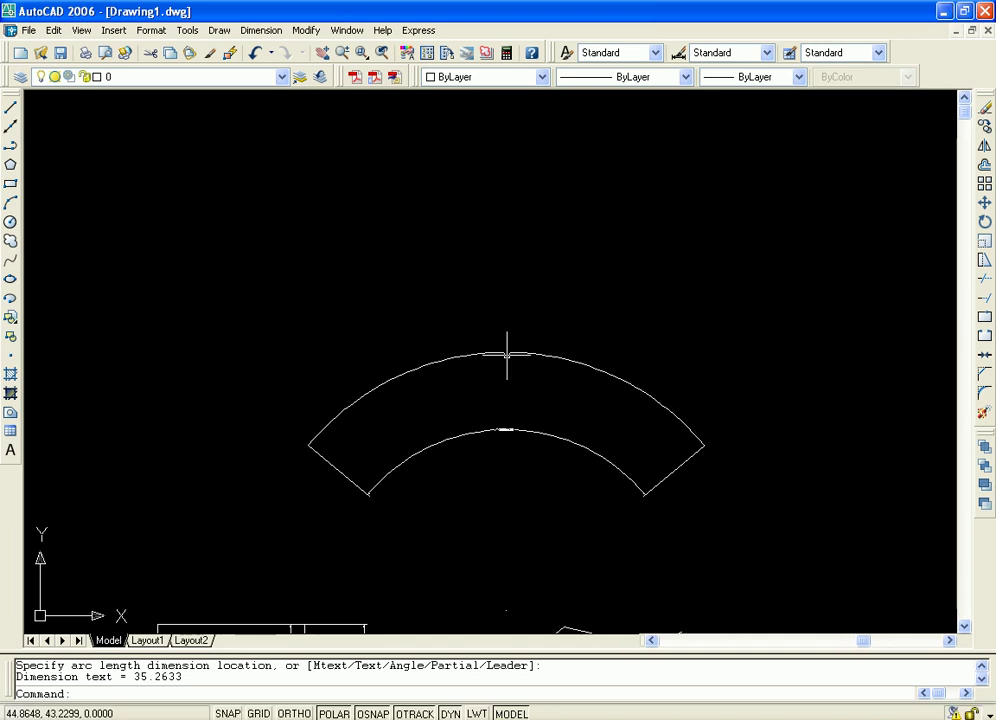
Add a second 35.2633 arc length dimension above the band's outer arc.
left_click(268, 32)
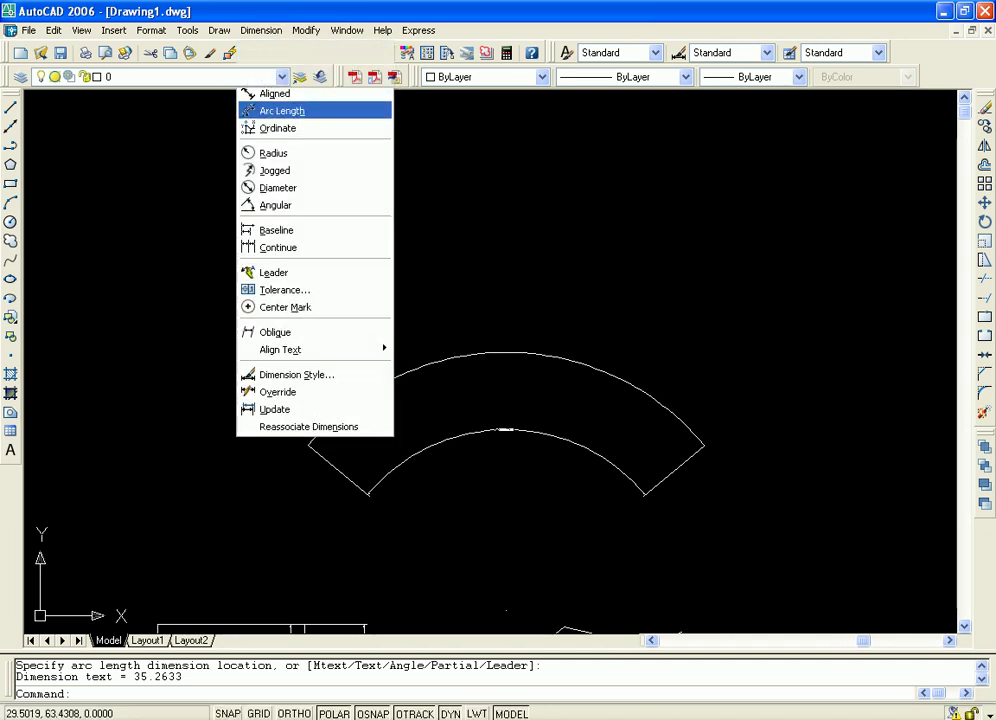
left_click(297, 118)
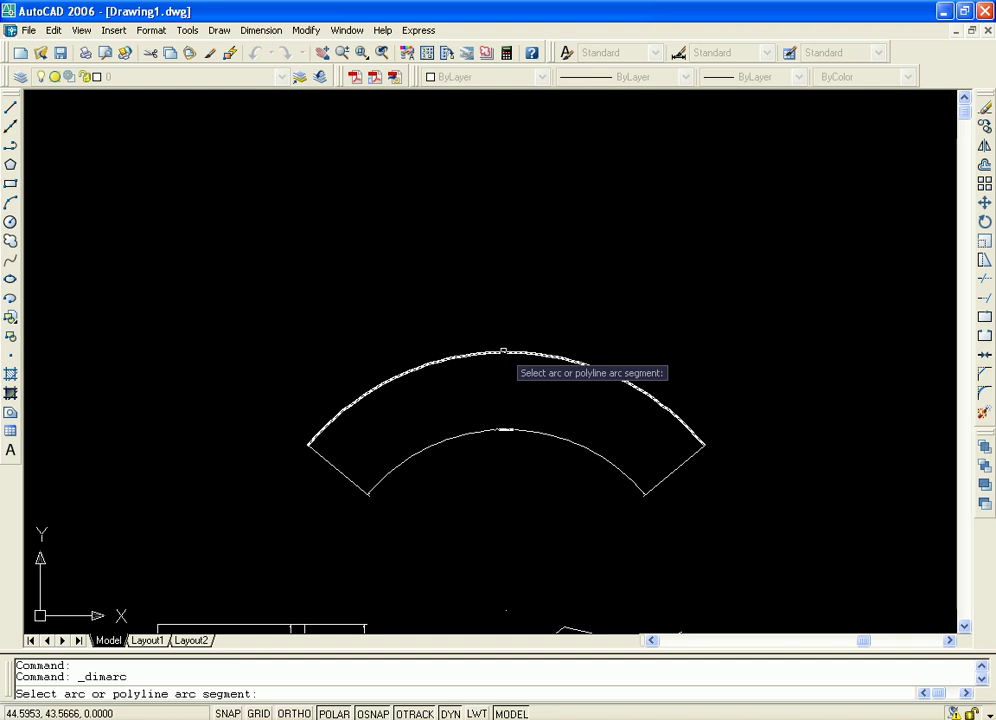
left_click(503, 351)
left_click(506, 307)
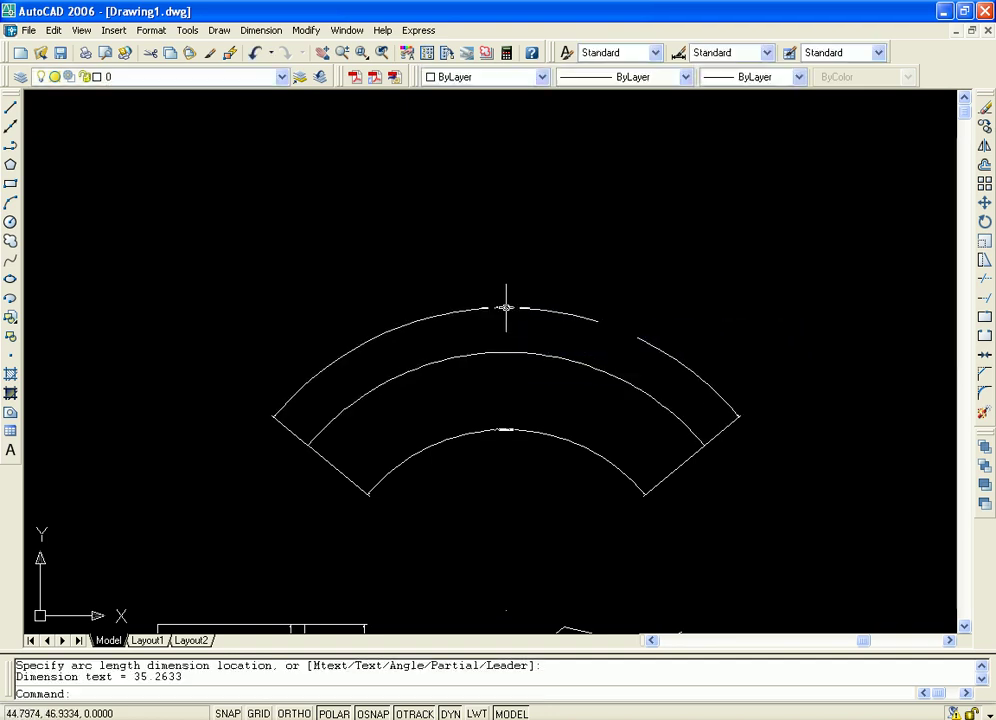
scroll(551, 277, "up", 4)
scroll(551, 280, "up", 3)
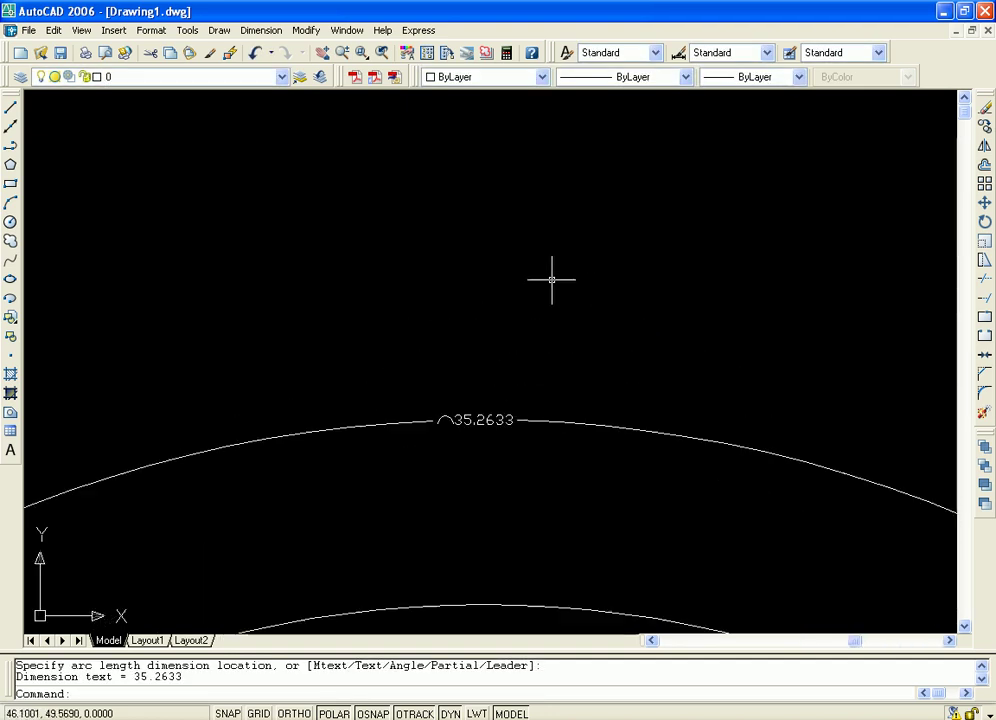
scroll(603, 339, "down", 2)
scroll(622, 211, "down", 1)
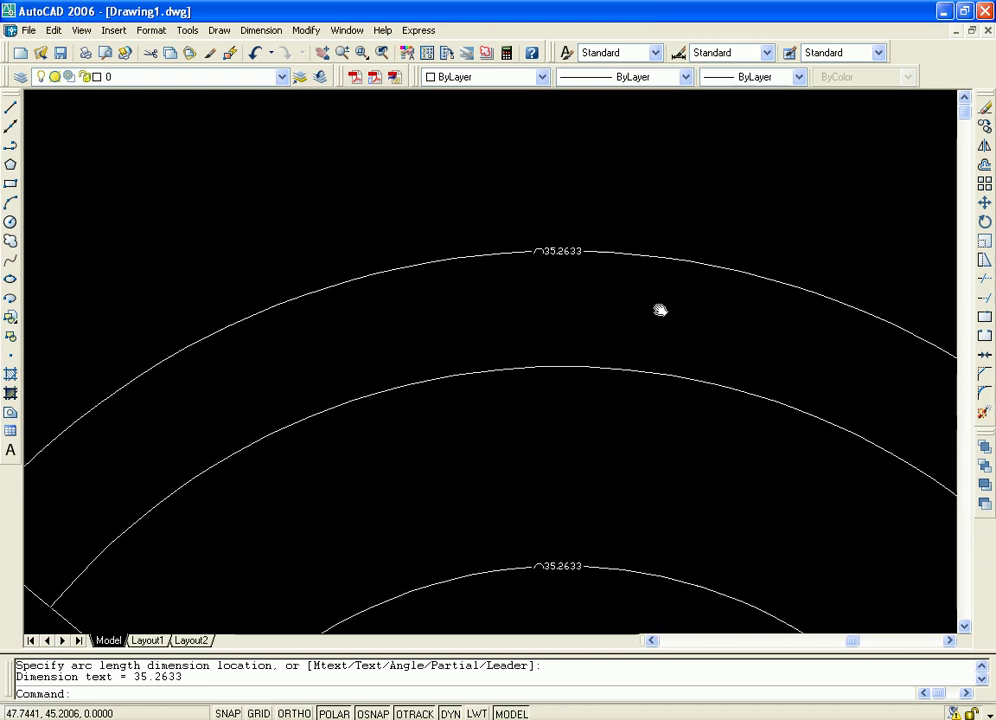
scroll(667, 269, "up", 1)
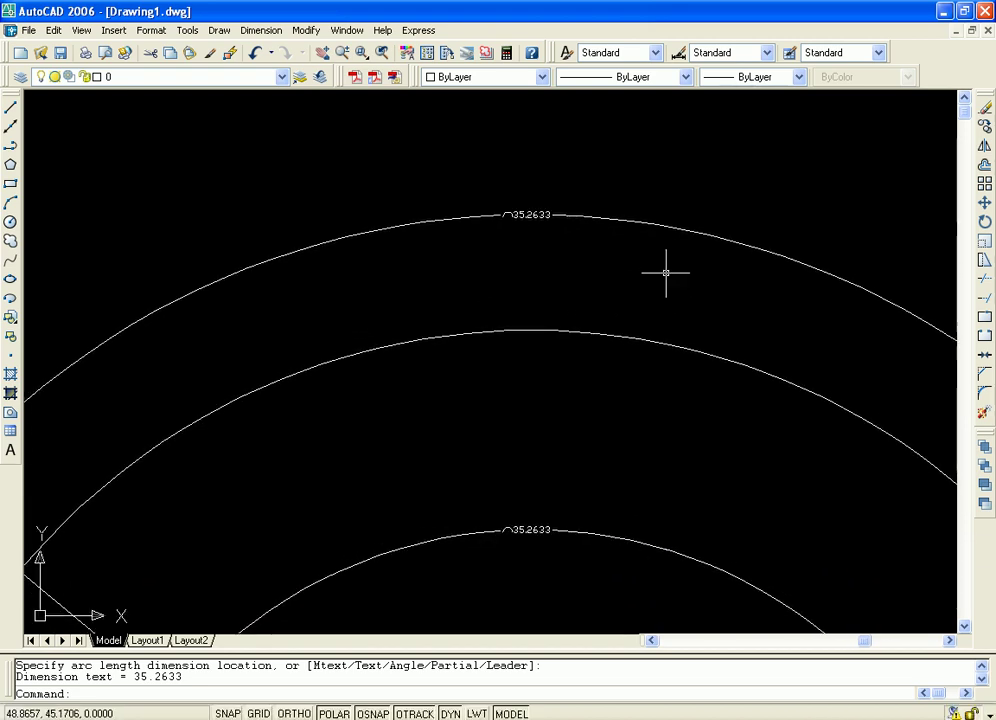
scroll(667, 269, "down", 3)
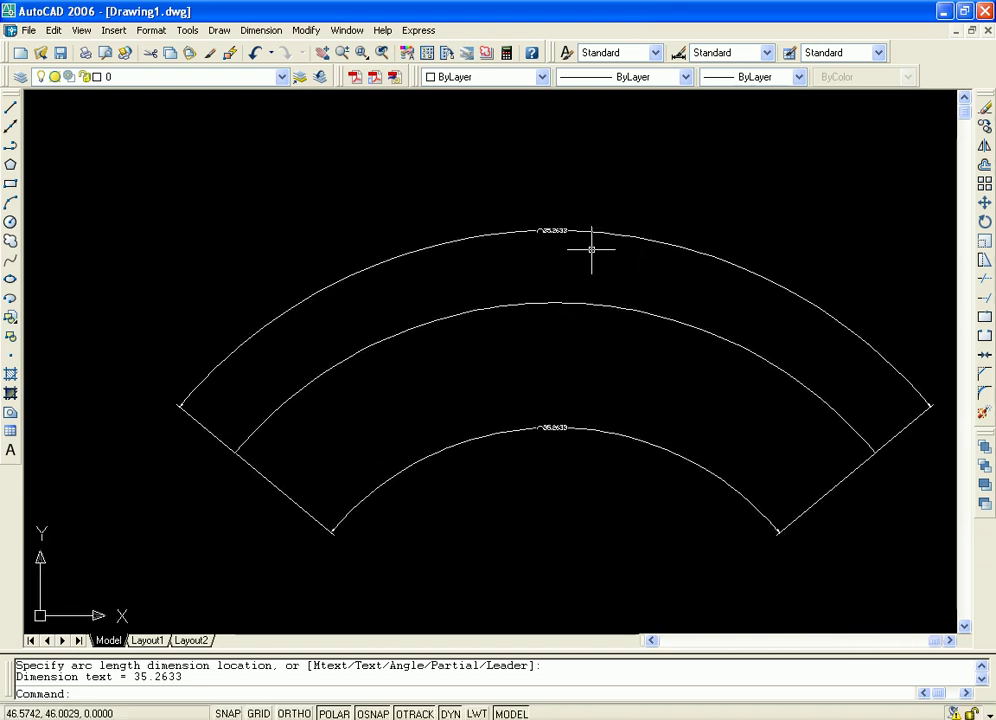
scroll(591, 249, "up", 3)
scroll(585, 240, "down", 2)
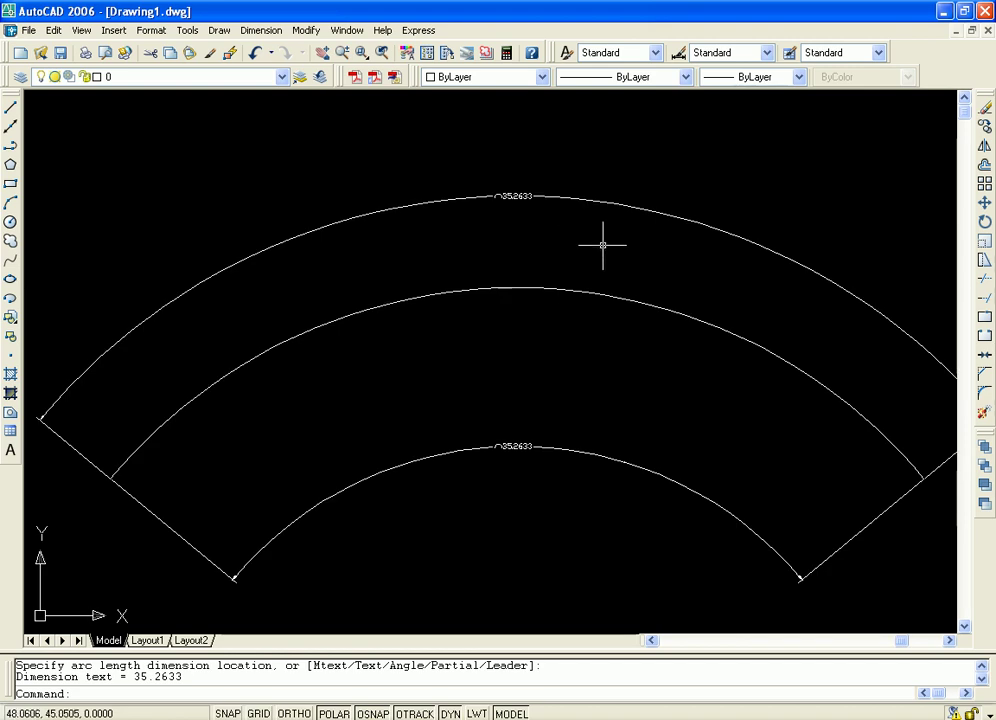
Zoom and pan in to inspect the enlarged 35.2633 dimension text.
mouse_move(590, 228)
middle_mouse_down()
mouse_move(591, 220)
mouse_move(505, 218)
mouse_move(484, 237)
mouse_move(542, 210)
mouse_move(529, 193)
mouse_move(566, 209)
mouse_move(545, 238)
middle_mouse_up()
scroll(596, 222, "up", 1)
scroll(596, 225, "up", 1)
scroll(561, 233, "up", 1)
scroll(484, 237, "down", 2)
scroll(465, 238, "up", 2)
scroll(535, 204, "up", 1)
scroll(562, 193, "down", 1)
scroll(562, 193, "down", 1)
scroll(550, 225, "down", 2)
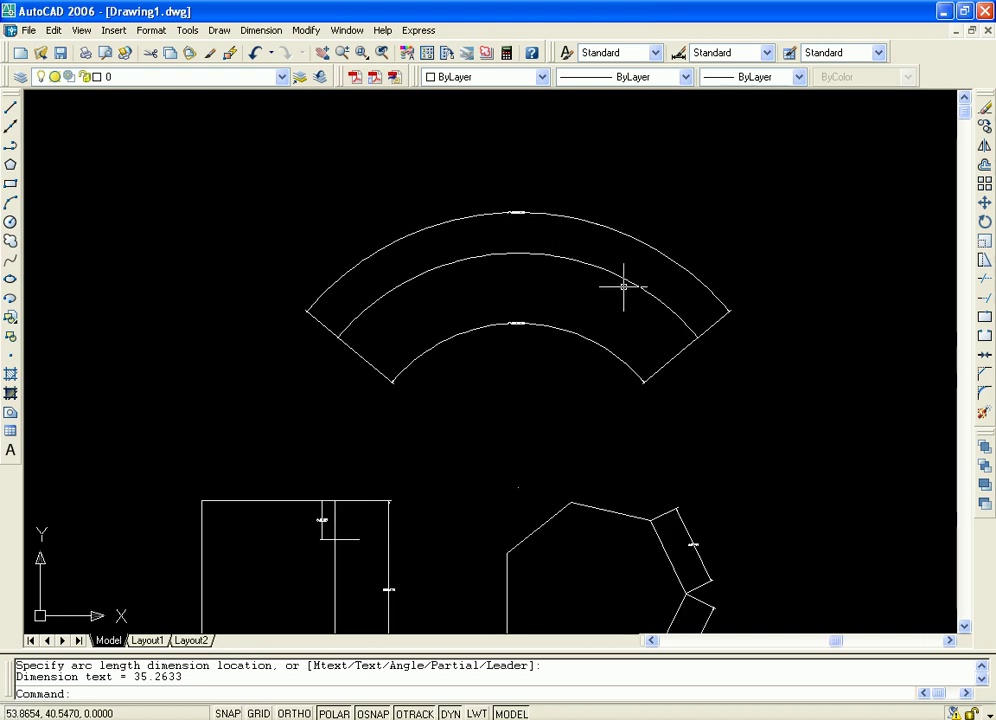
scroll(540, 252, "up", 5)
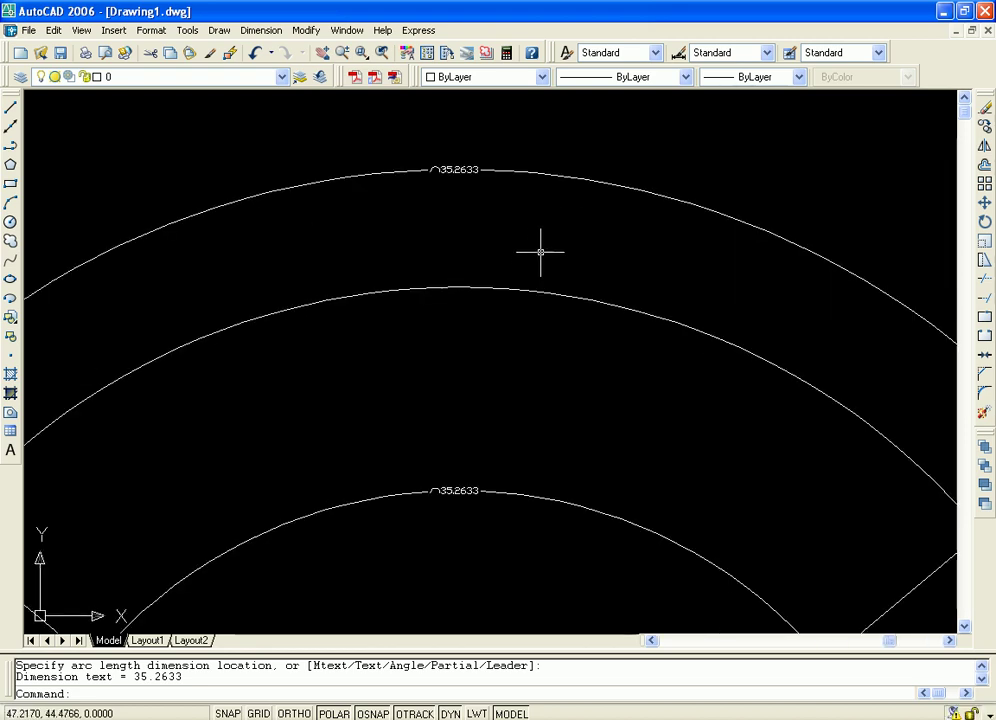
middle_click_drag(533, 189, 560, 231)
scroll(565, 228, "down", 4)
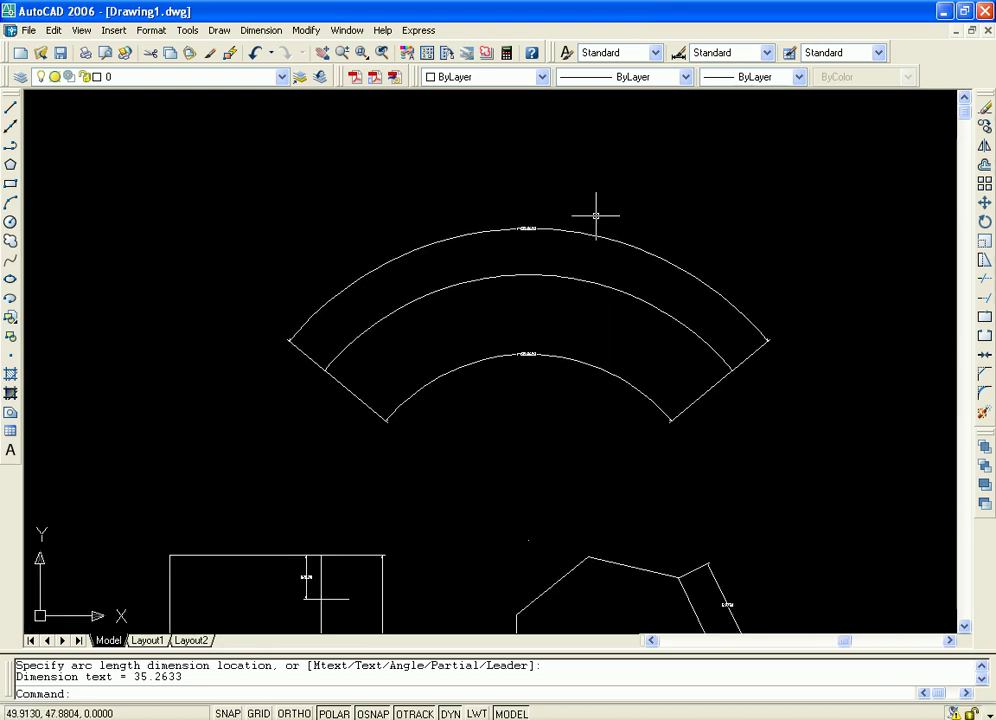
scroll(540, 380, "up", 3)
scroll(516, 370, "up", 3)
scroll(545, 390, "up", 2)
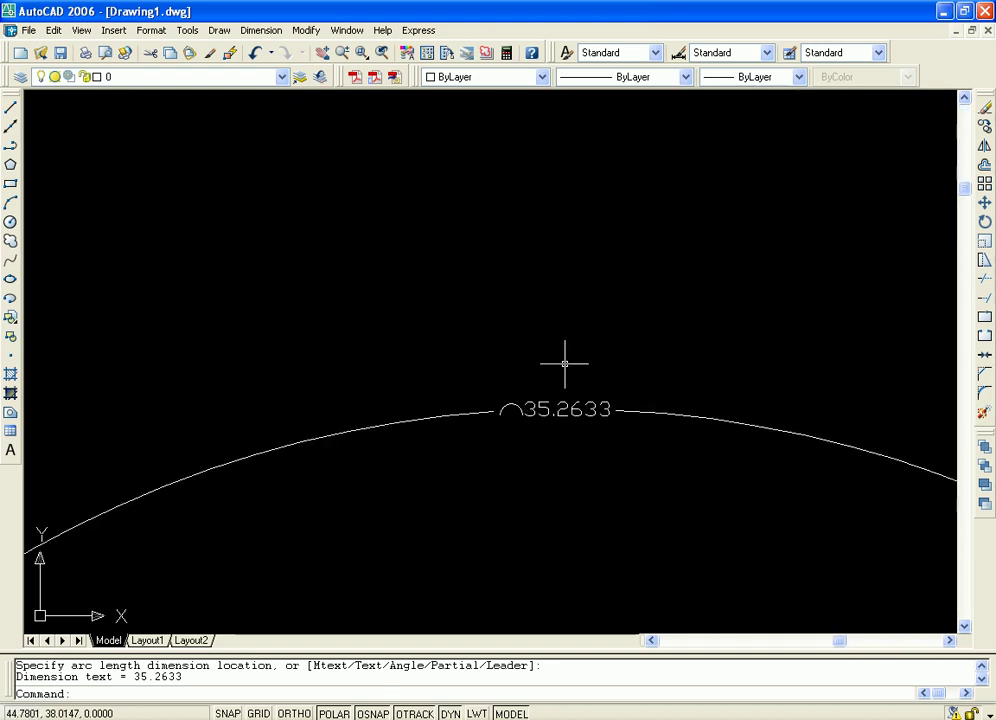
scroll(580, 395, "up", 1)
middle_click_drag(588, 372, 522, 289)
scroll(574, 236, "up", 1)
scroll(574, 213, "up", 2)
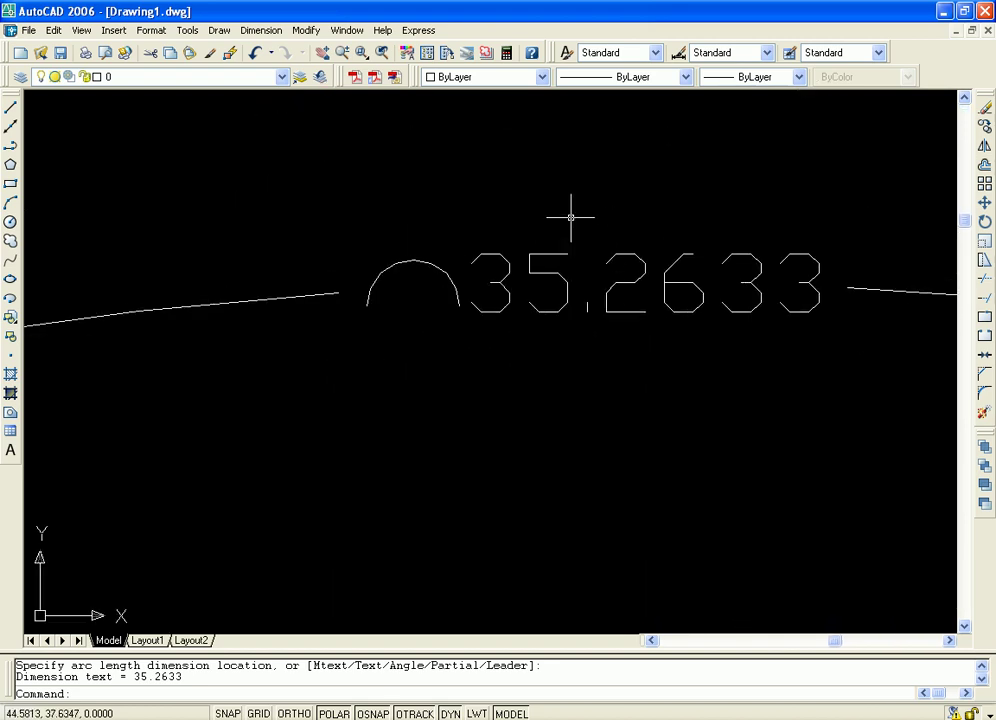
middle_click_drag(574, 213, 646, 113)
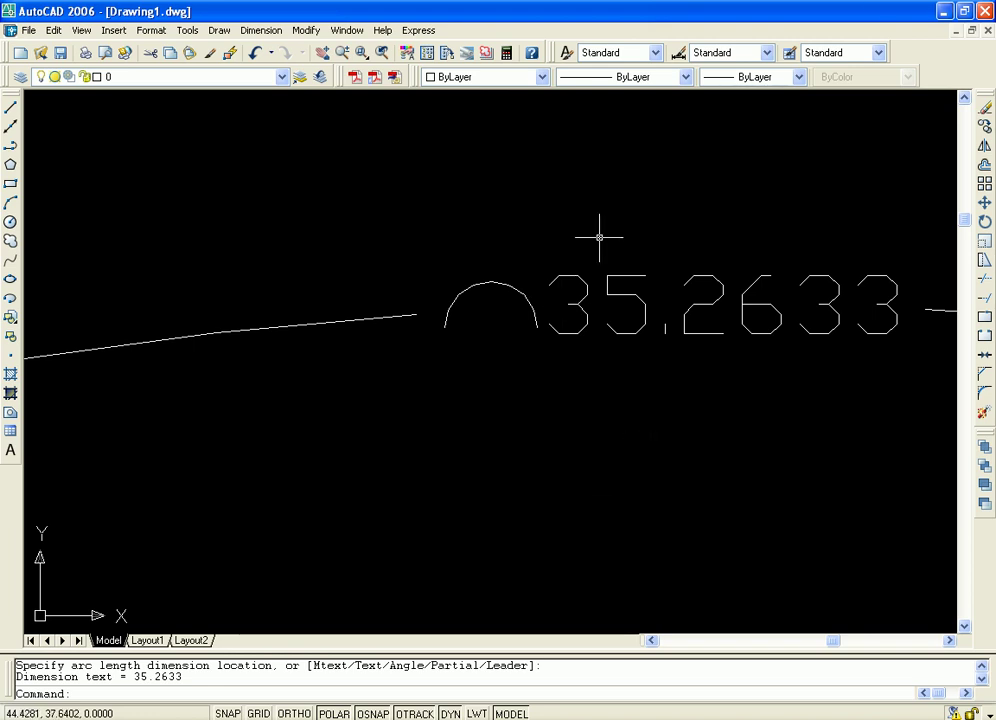
Zoom out and pan so the heptagon shows below the dimensioned band.
scroll(671, 333, "down", 4)
scroll(671, 271, "down", 4)
scroll(716, 289, "down", 3)
middle_click_drag(716, 289, 553, 355)
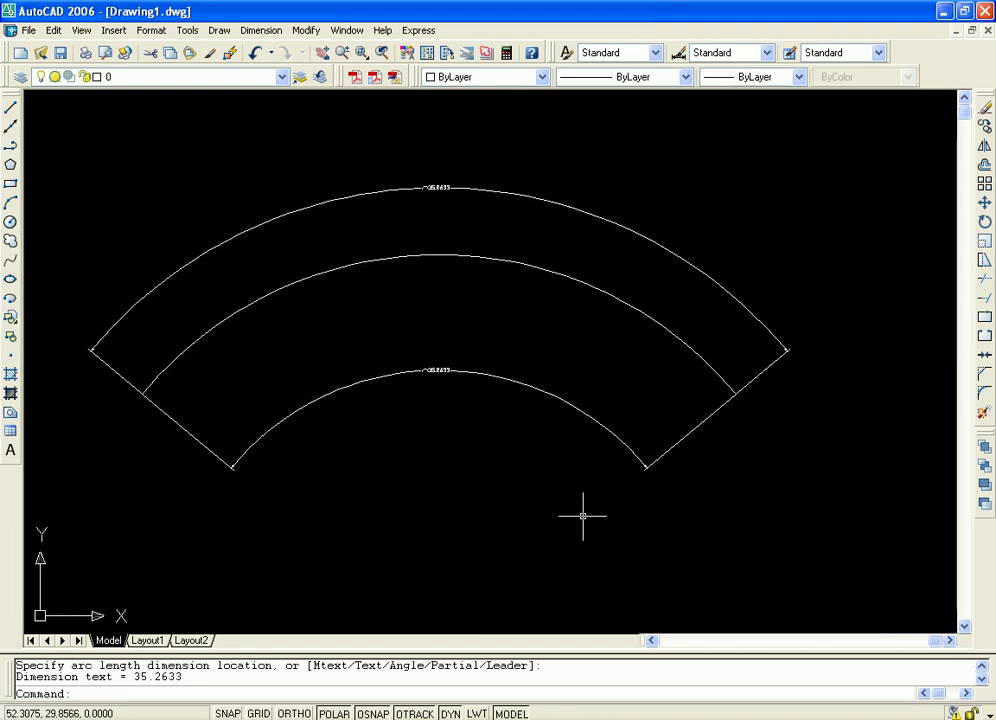
scroll(662, 546, "down", 2)
middle_click_drag(800, 573, 124, 480)
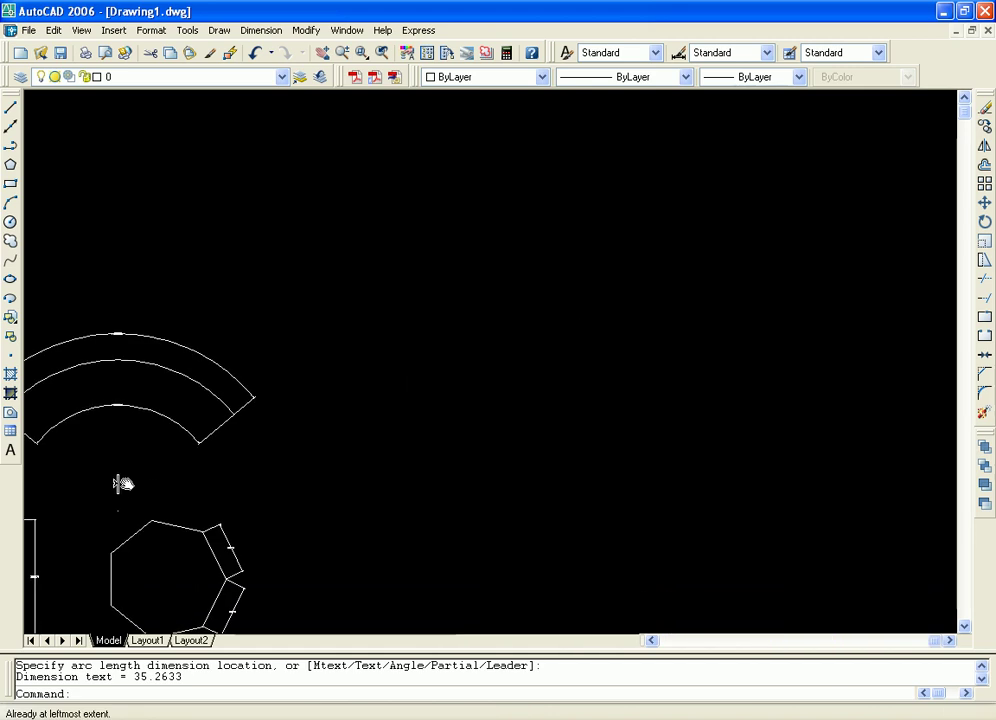
middle_click_drag(331, 462, 341, 424)
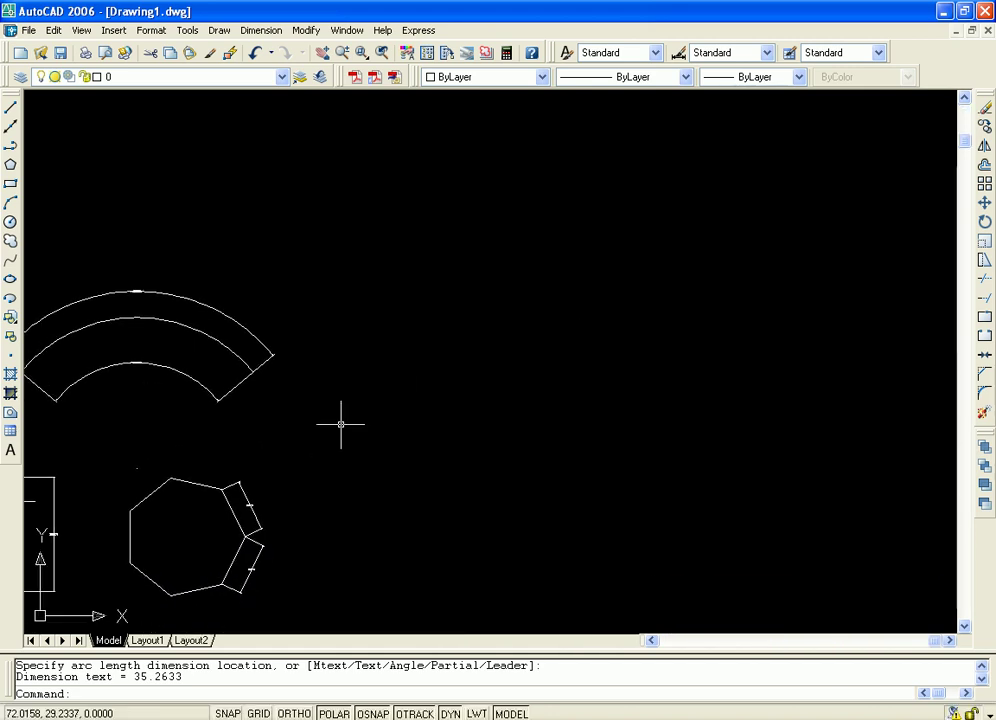
Draw a wavy four-point spline with start and end tangents in the open space.
left_click(258, 31)
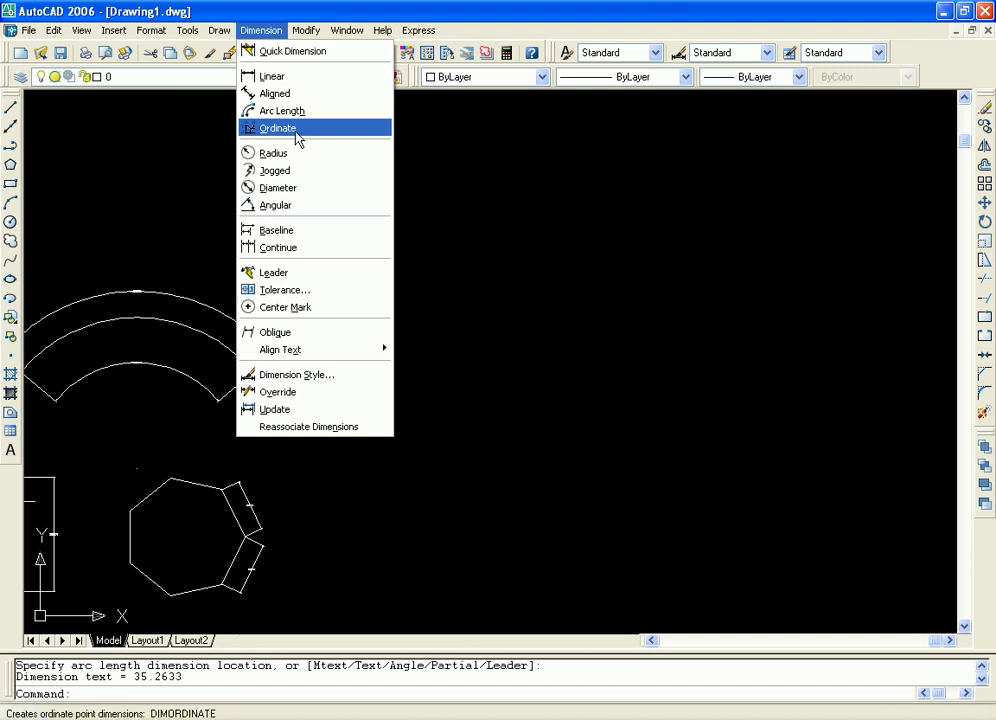
left_click(142, 147)
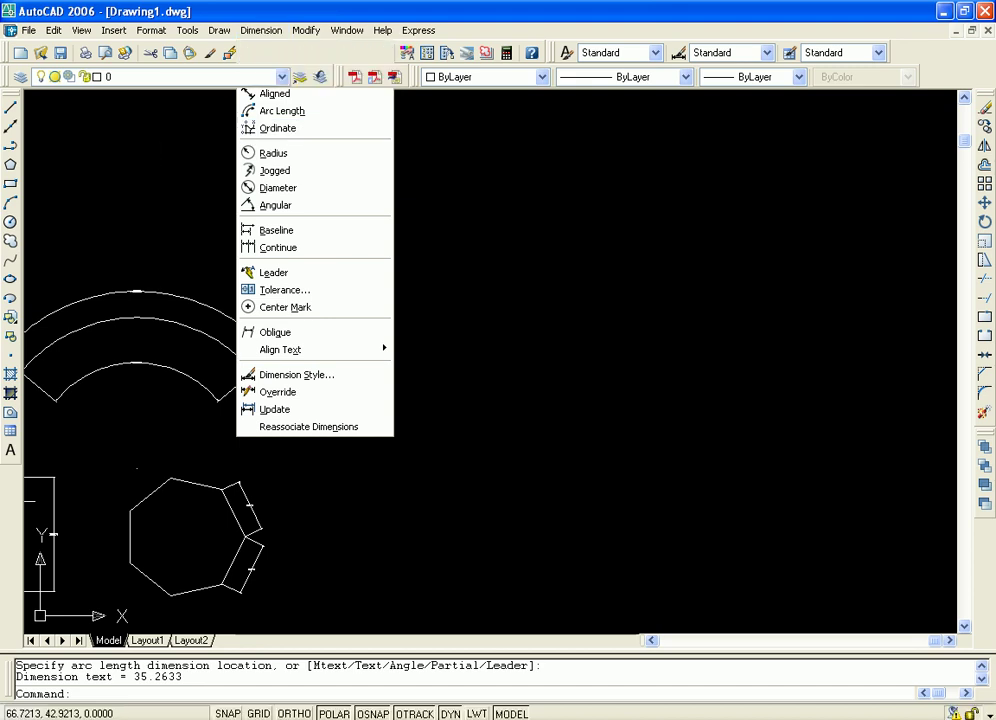
left_click(12, 264)
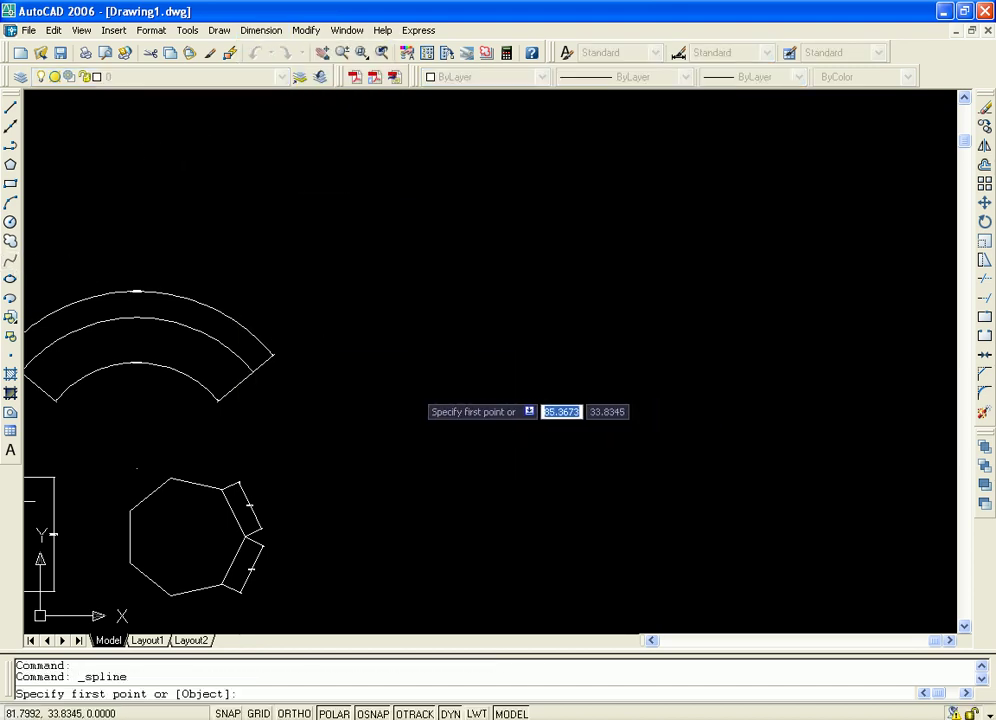
left_click(416, 389)
left_click(648, 308)
left_click(897, 433)
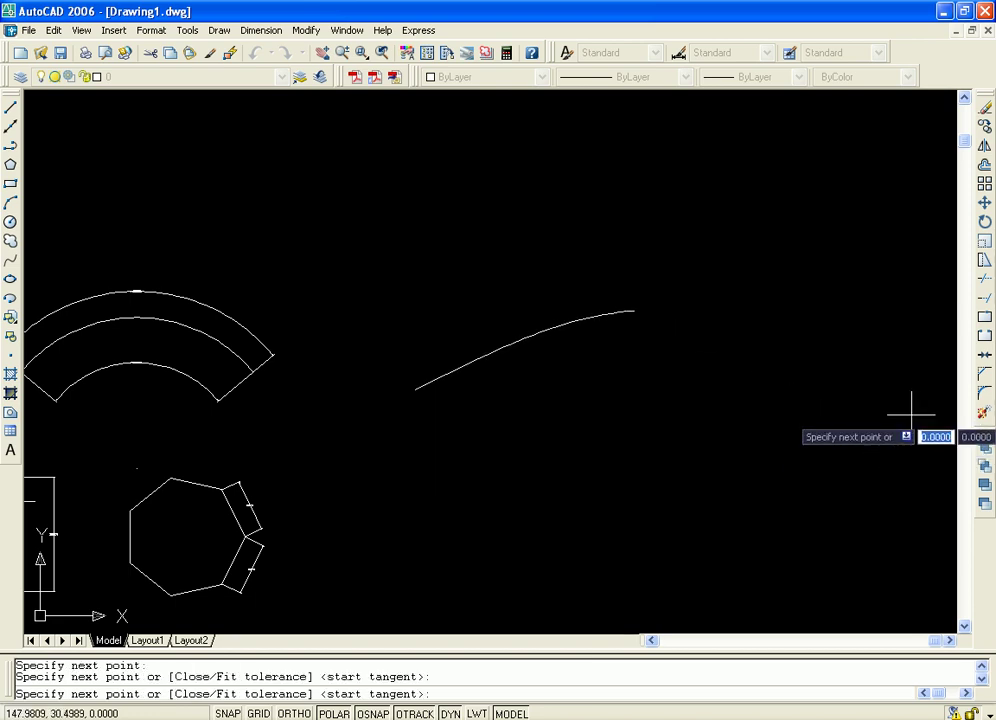
left_click(939, 360)
key("Return")
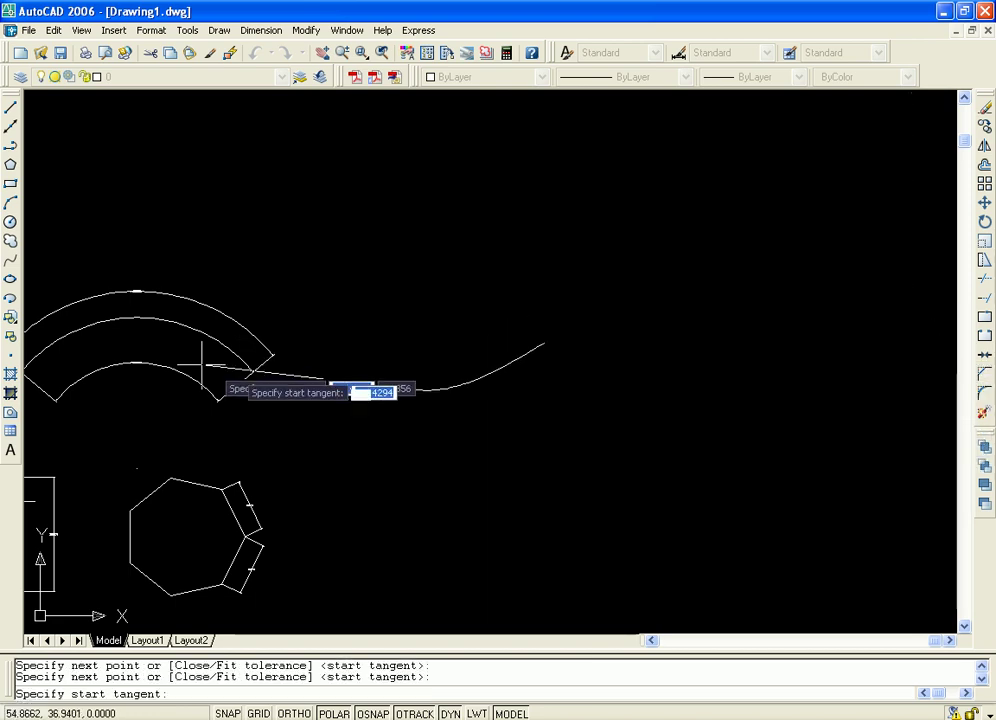
left_click(375, 390)
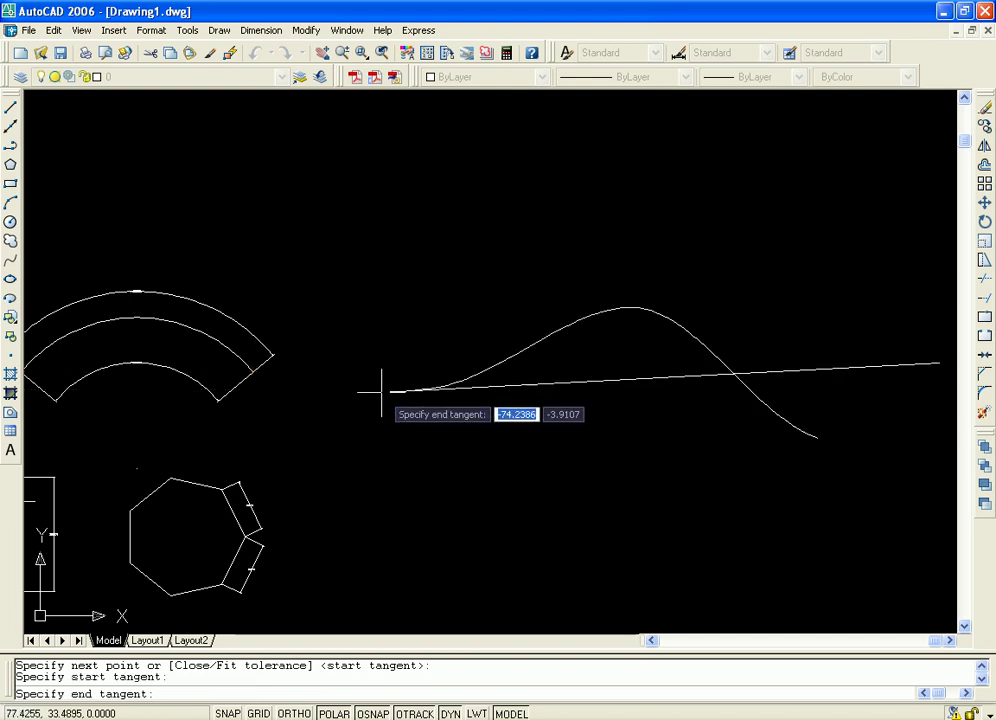
left_click(434, 433)
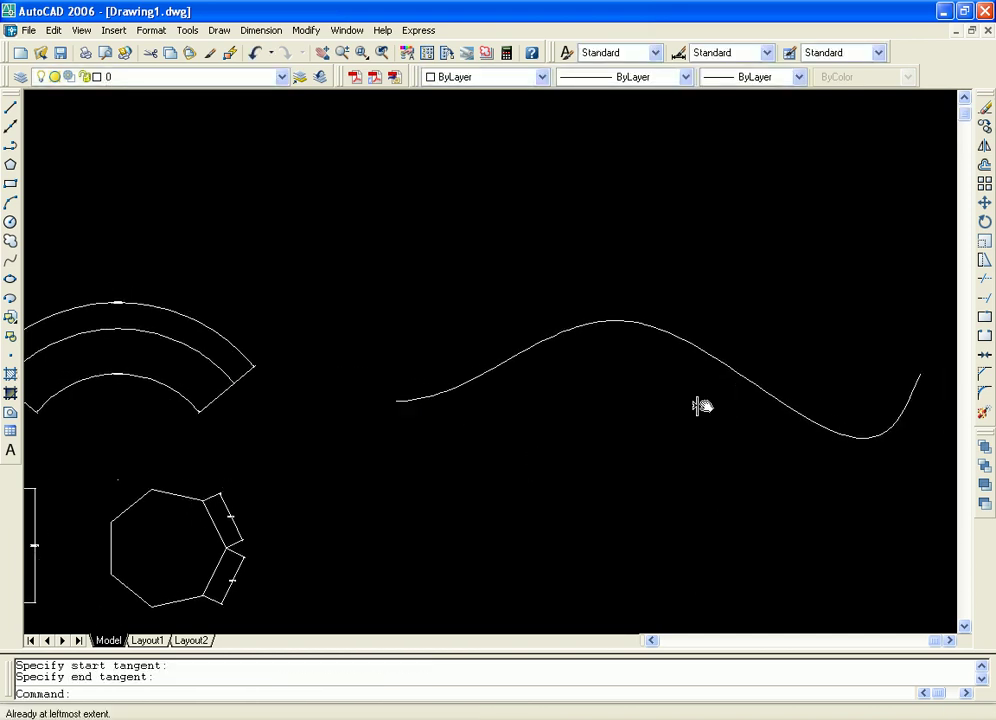
Pan and zoom to frame the new spline.
left_click_drag(700, 402, 371, 349)
middle_click_drag(668, 460, 688, 557)
scroll(706, 475, "up", 2)
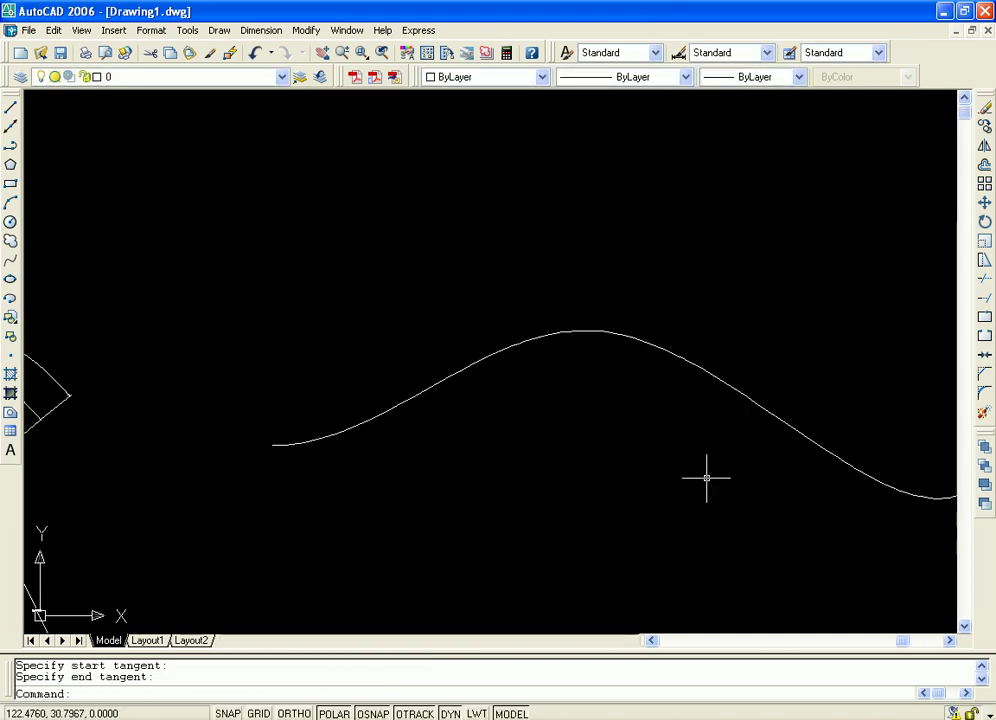
mouse_move(739, 470)
middle_mouse_down()
mouse_move(449, 322)
mouse_move(444, 444)
mouse_move(477, 450)
middle_mouse_up()
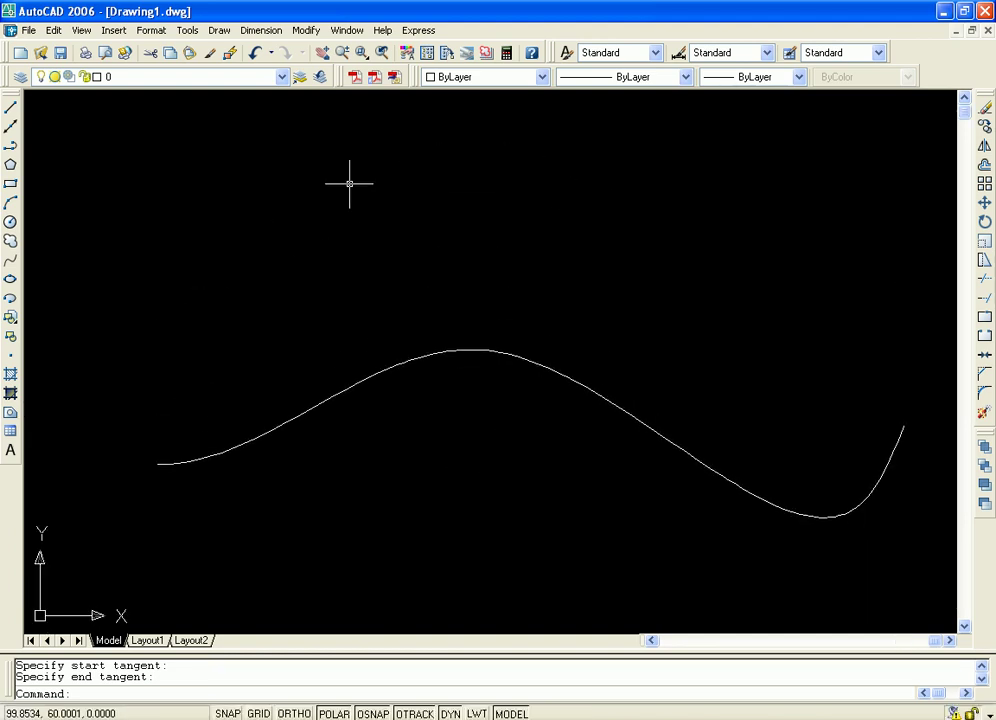
Add a 33.8345 ordinate dimension at the spline's left endpoint, leader ending near its right end.
left_click(258, 30)
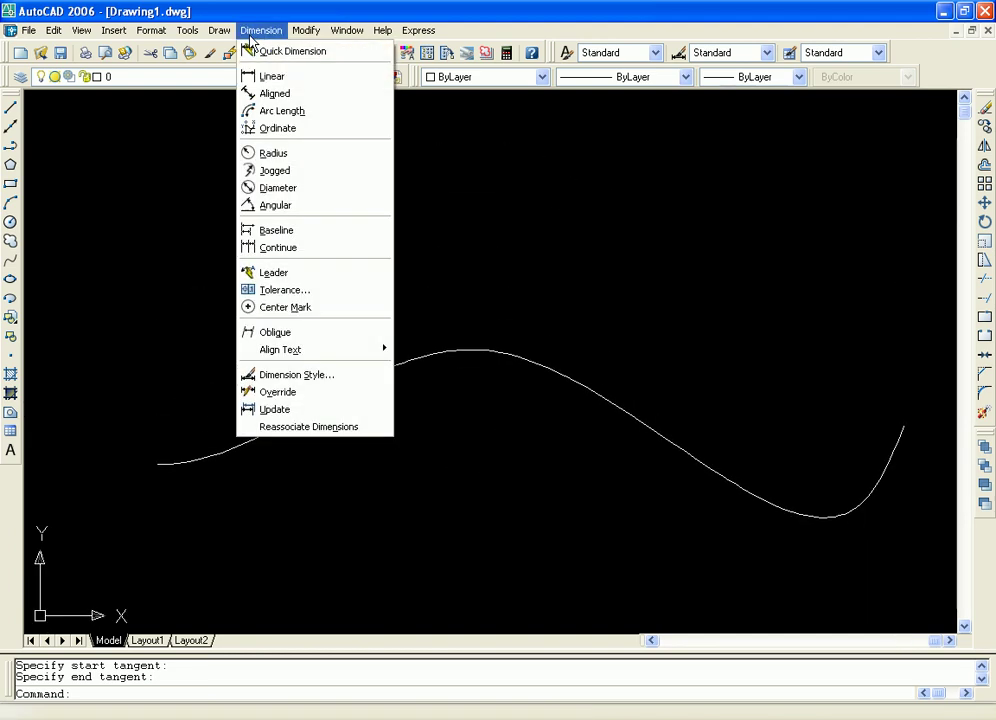
left_click(262, 130)
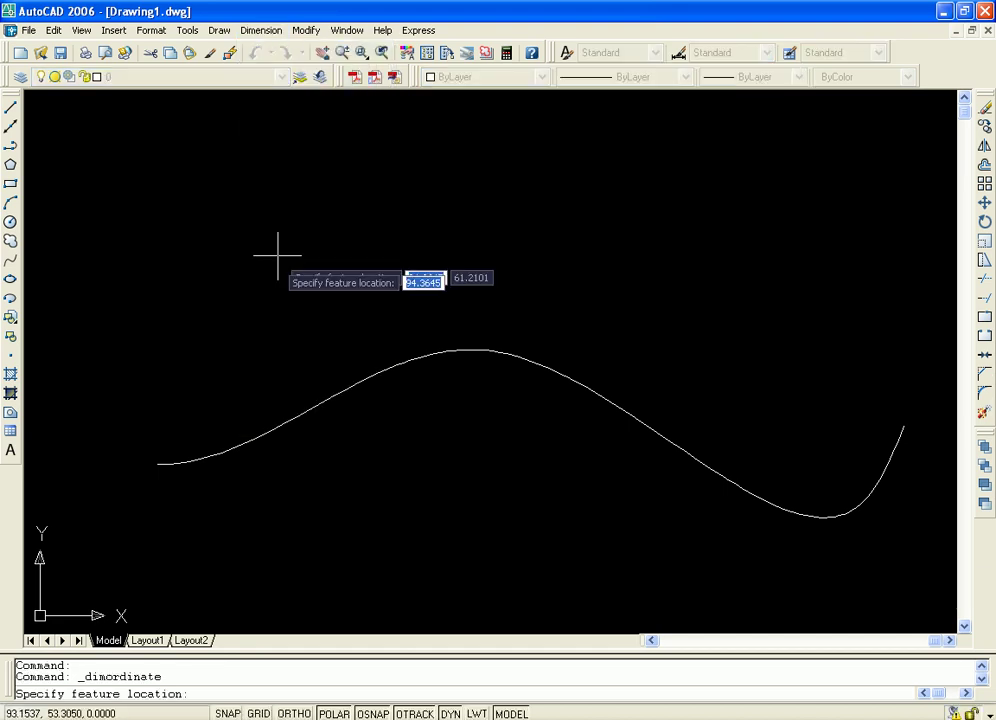
left_click(157, 463)
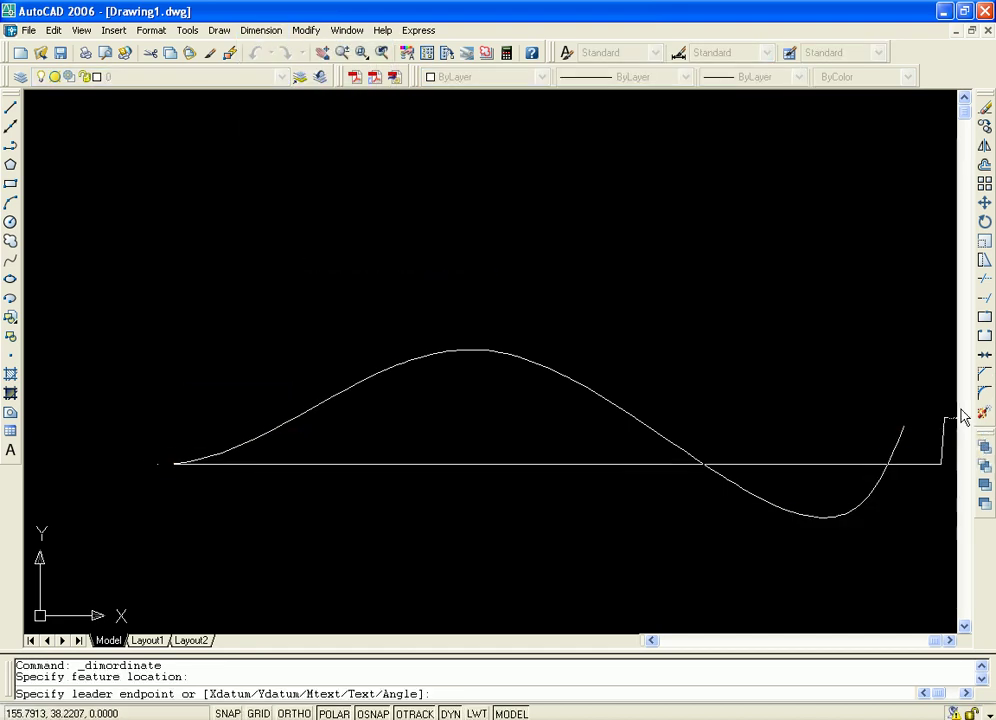
left_click(903, 427)
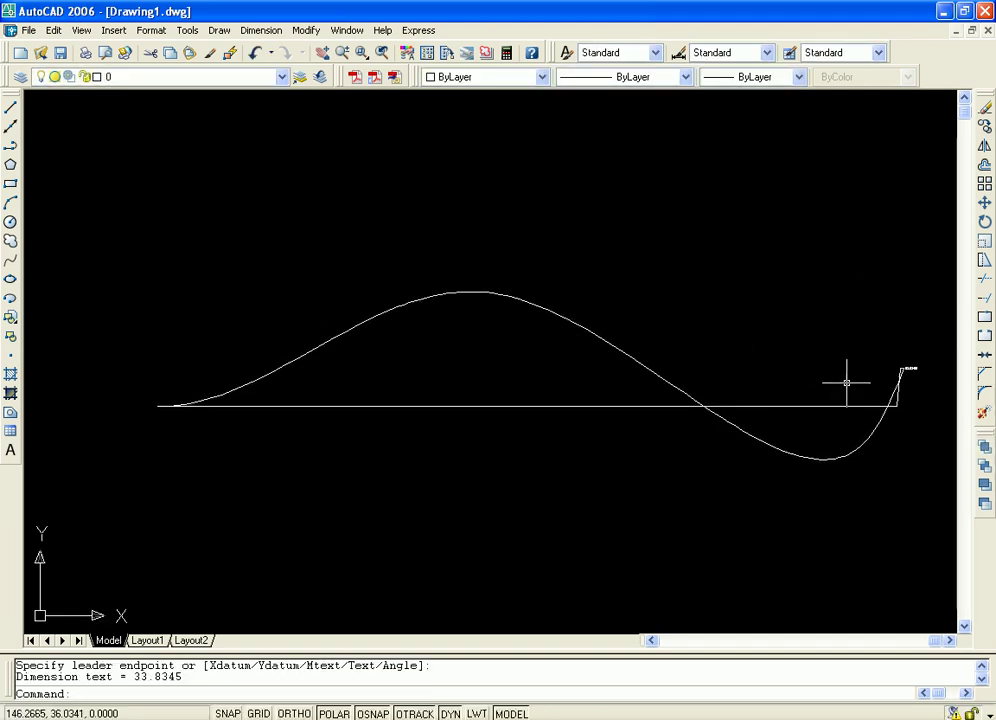
scroll(905, 381, "up", 3)
scroll(899, 391, "up", 5)
scroll(903, 385, "up", 1)
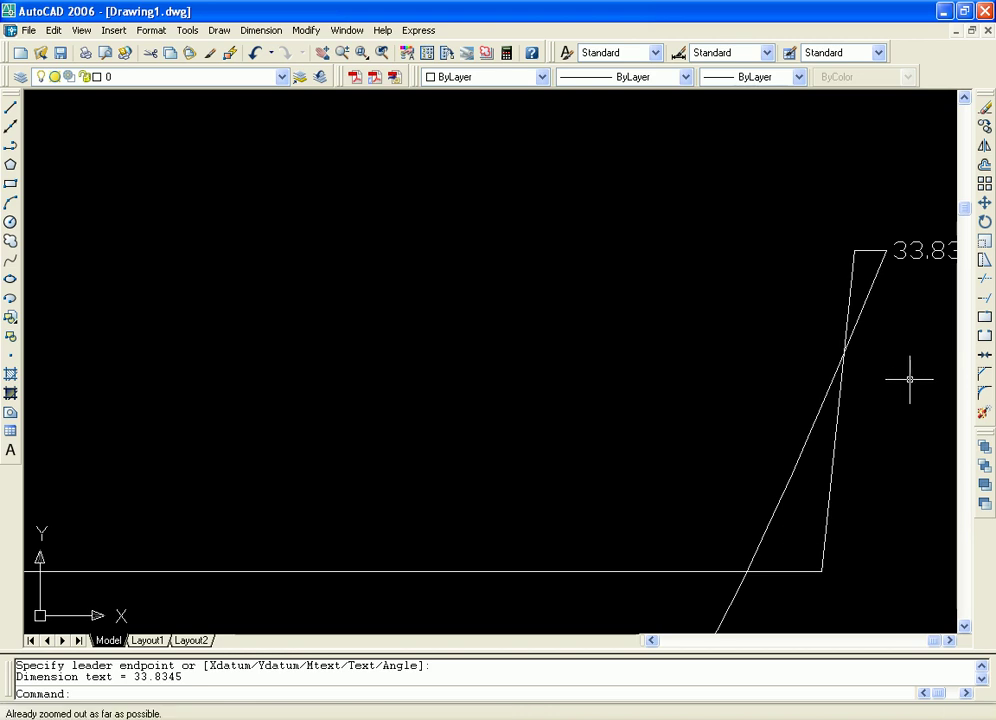
mouse_move(913, 375)
middle_mouse_down()
mouse_move(669, 365)
mouse_move(675, 391)
middle_mouse_up()
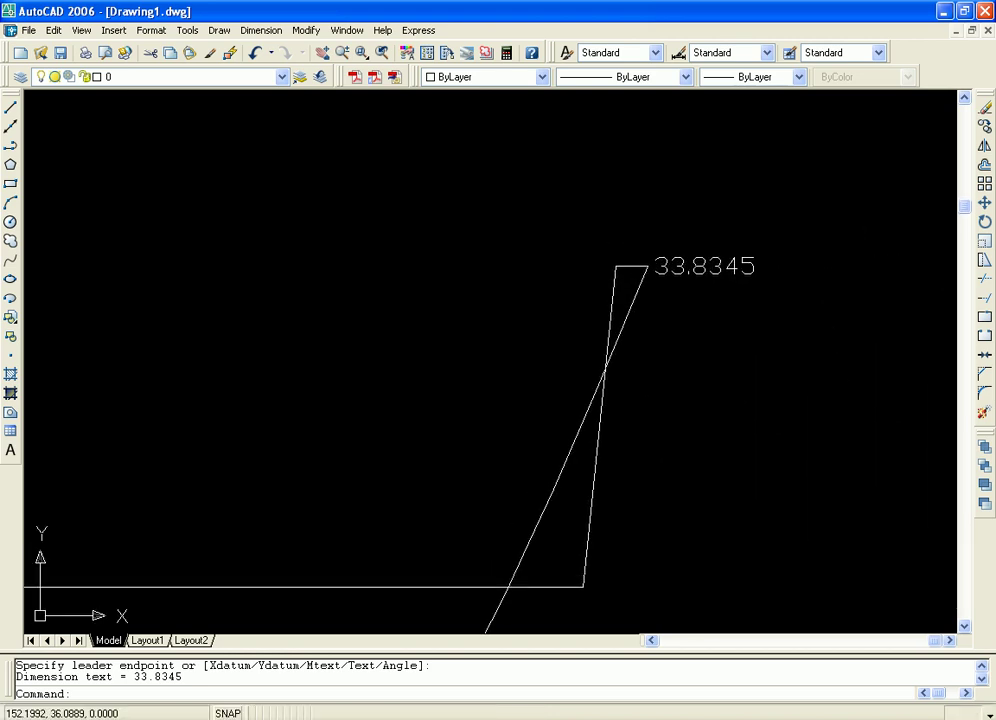
mouse_move(230, 335)
middle_mouse_down()
mouse_move(271, 344)
mouse_move(585, 322)
middle_mouse_up()
scroll(585, 322, "down", 2)
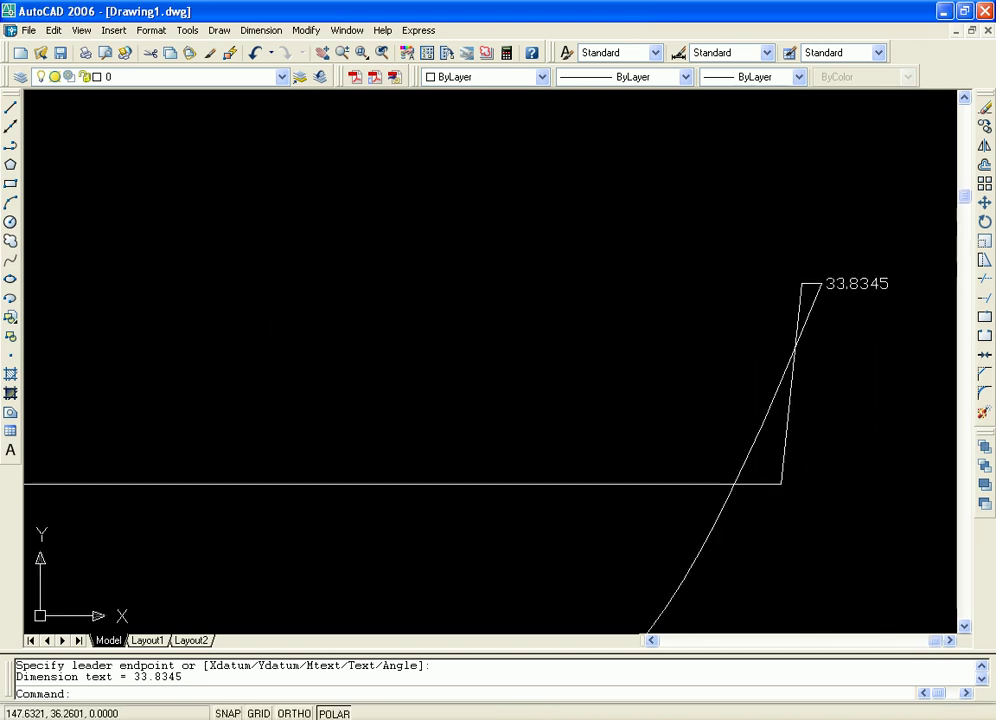
left_click(82, 30)
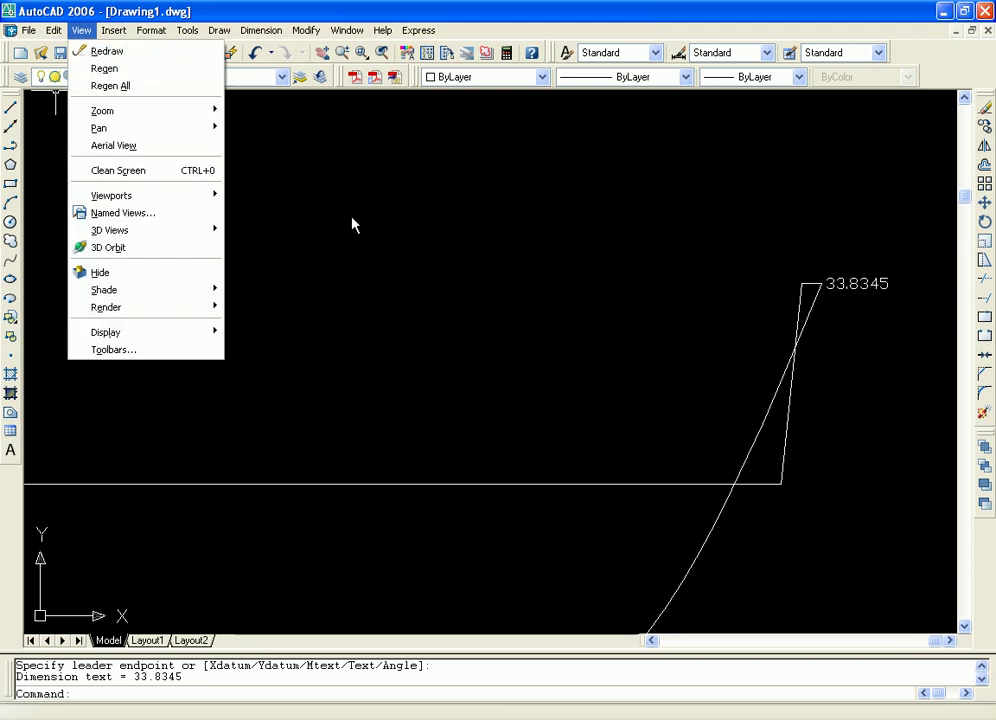
left_click(507, 291)
left_click(516, 279)
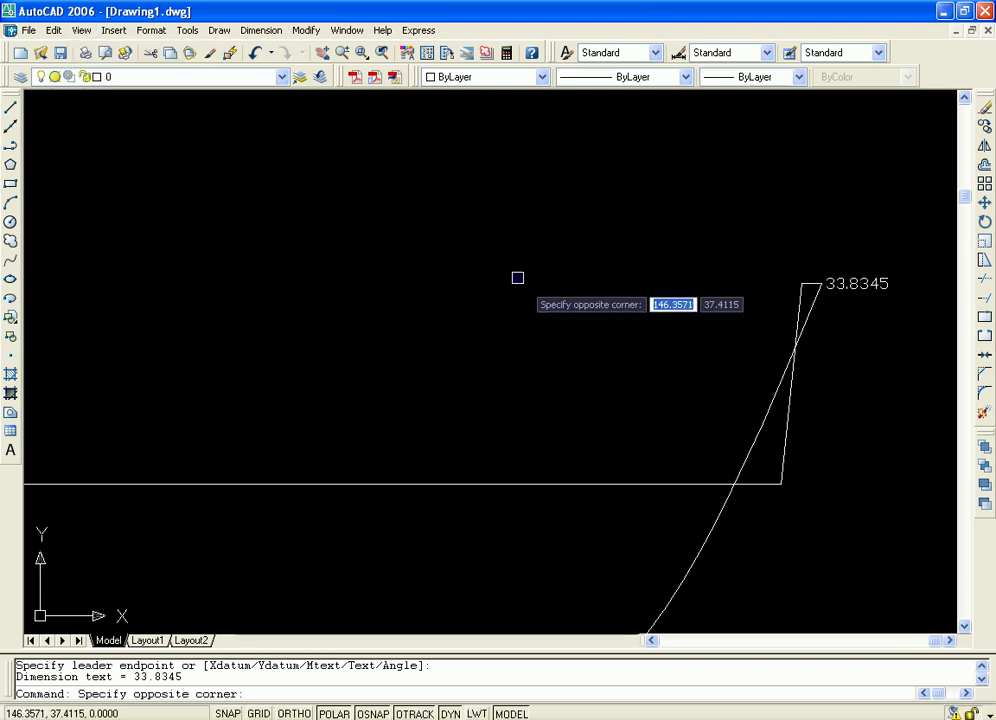
middle_click_drag(723, 250, 647, 299)
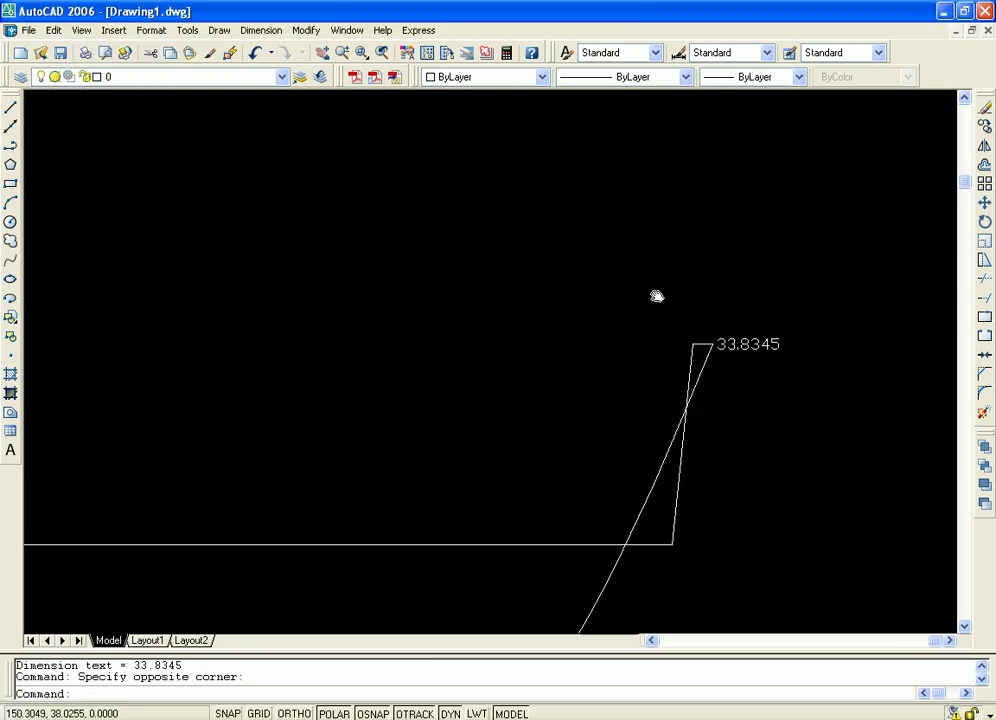
left_click(90, 35)
mouse_move(110, 111)
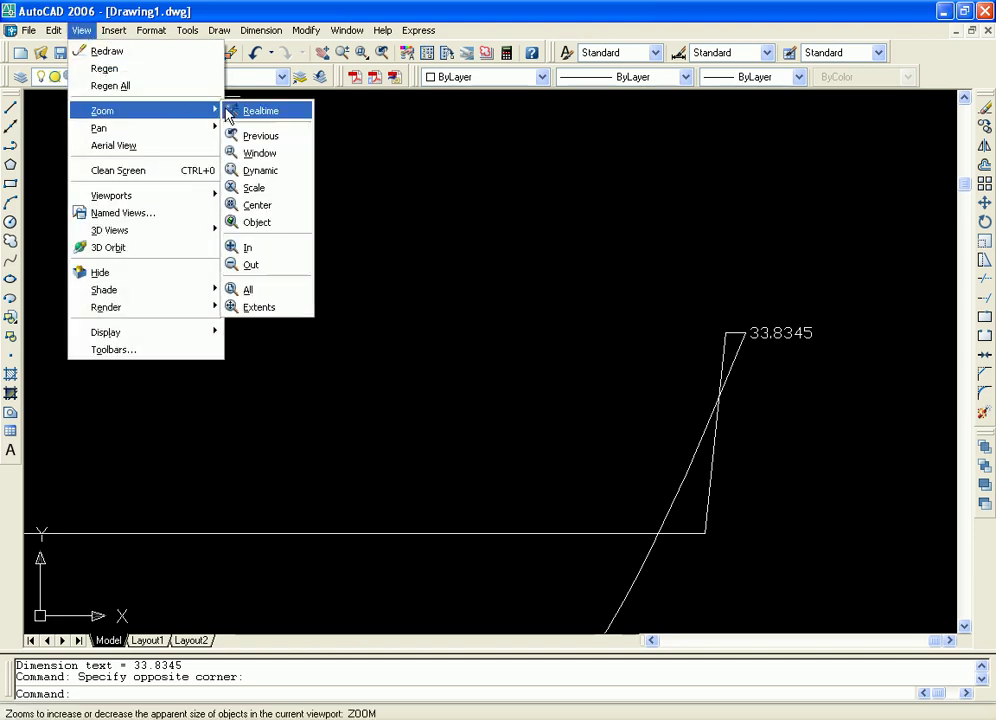
left_click(247, 289)
middle_click_drag(722, 411, 296, 350)
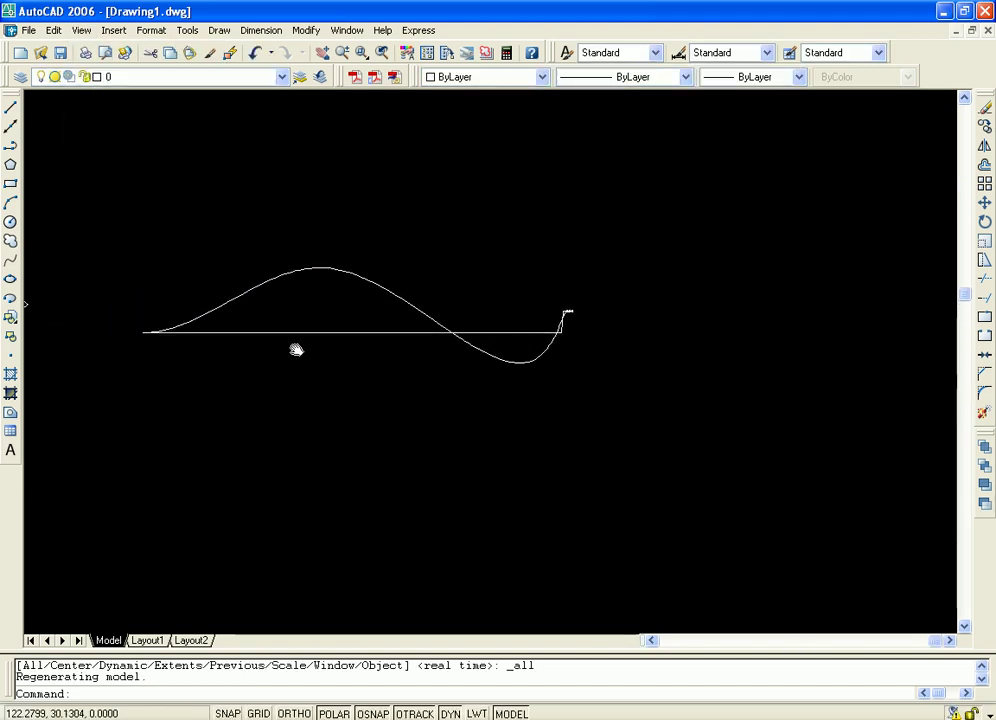
scroll(450, 332, "up", 2)
scroll(289, 285, "down", 1)
scroll(296, 311, "down", 1)
scroll(296, 311, "up", 1)
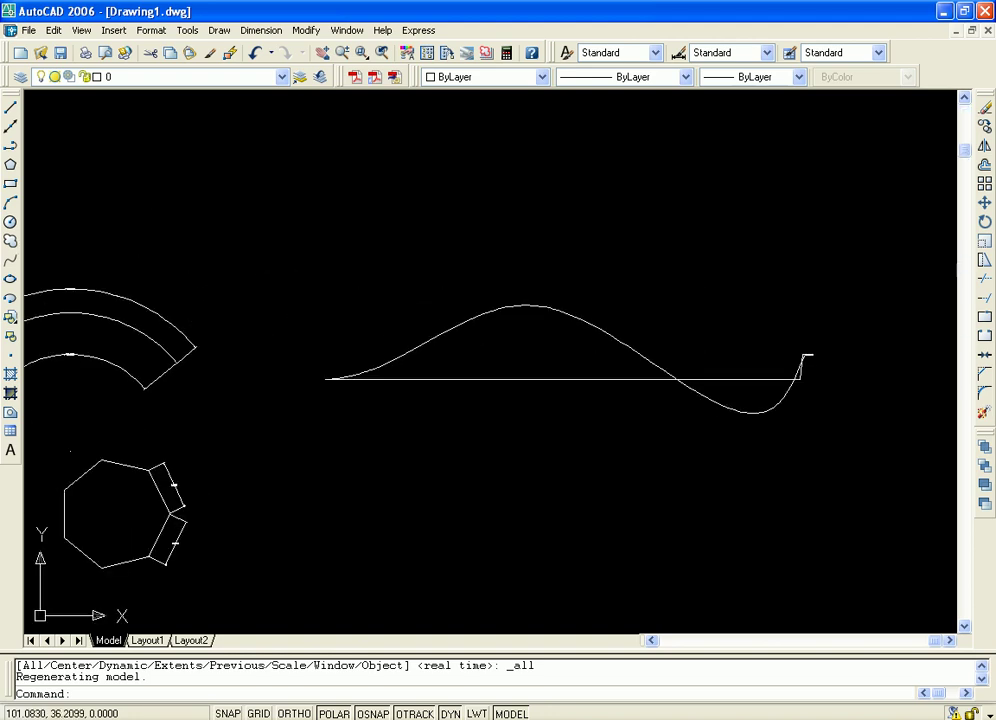
scroll(514, 356, "up", 5)
middle_click_drag(420, 335, 662, 311)
scroll(485, 340, "up", 2)
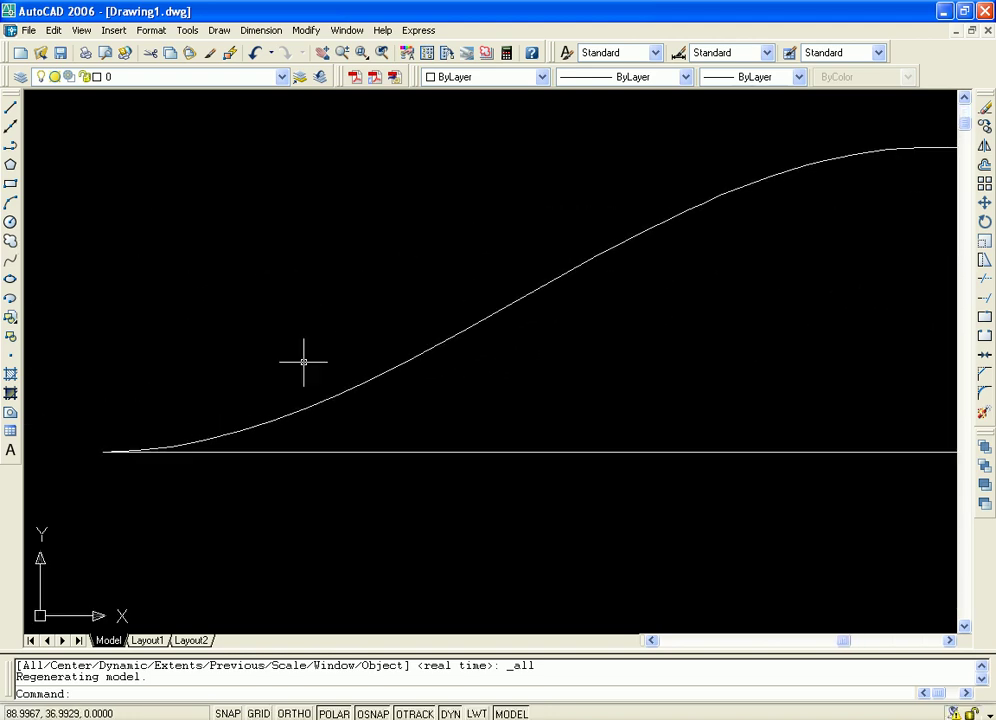
middle_click_drag(303, 362, 467, 338)
scroll(413, 296, "up", 1)
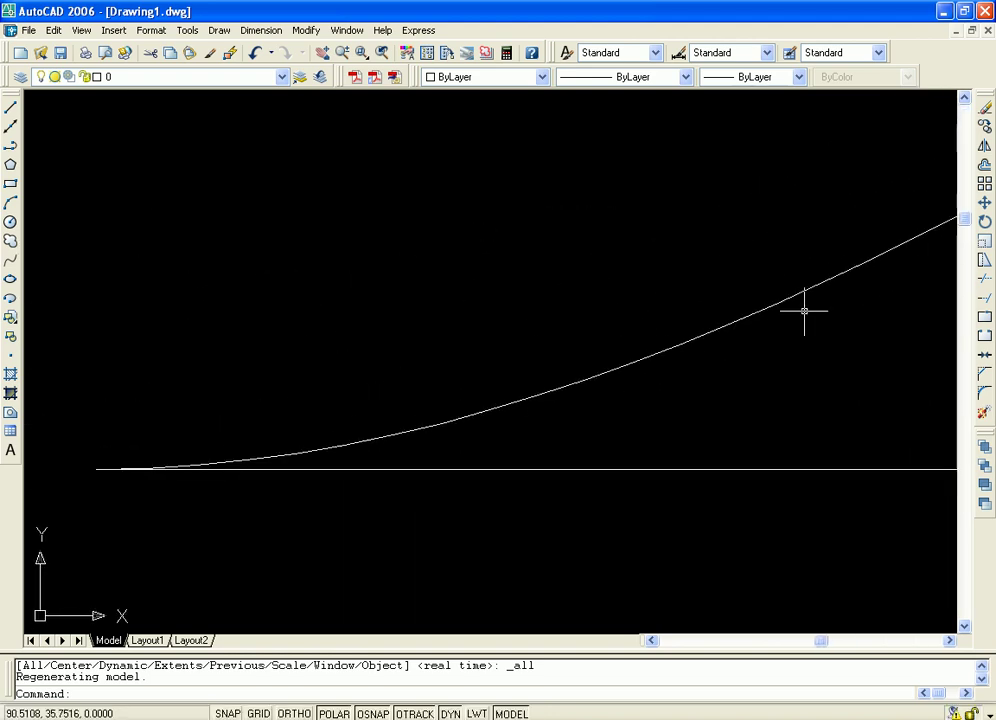
middle_click_drag(841, 373, 482, 340)
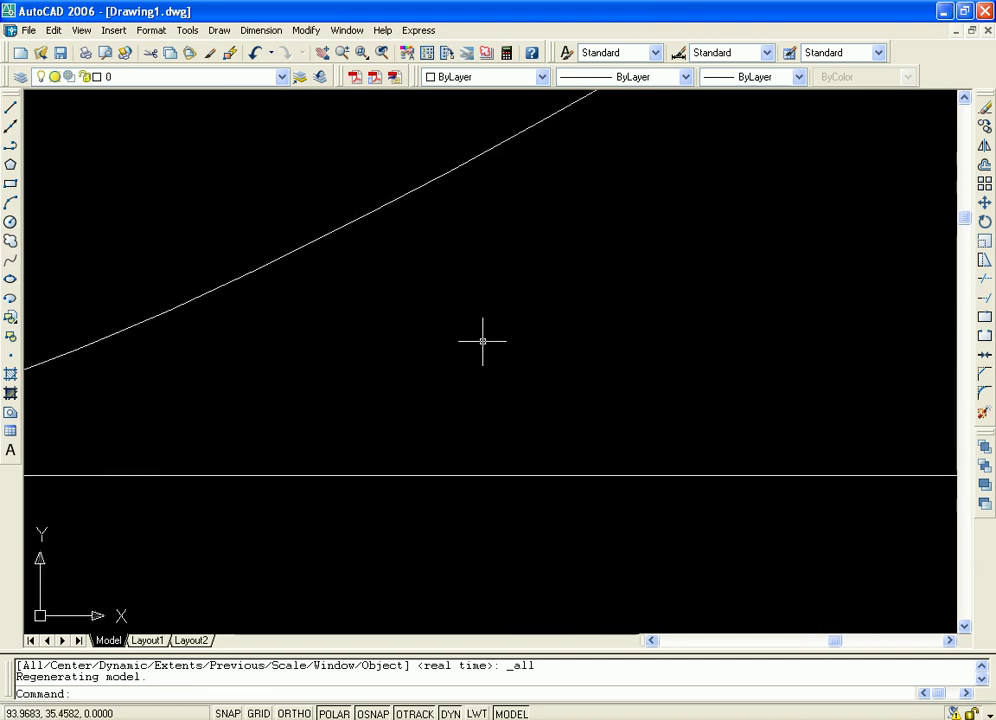
scroll(689, 313, "down", 2)
scroll(744, 318, "down", 2)
middle_click_drag(744, 318, 175, 357)
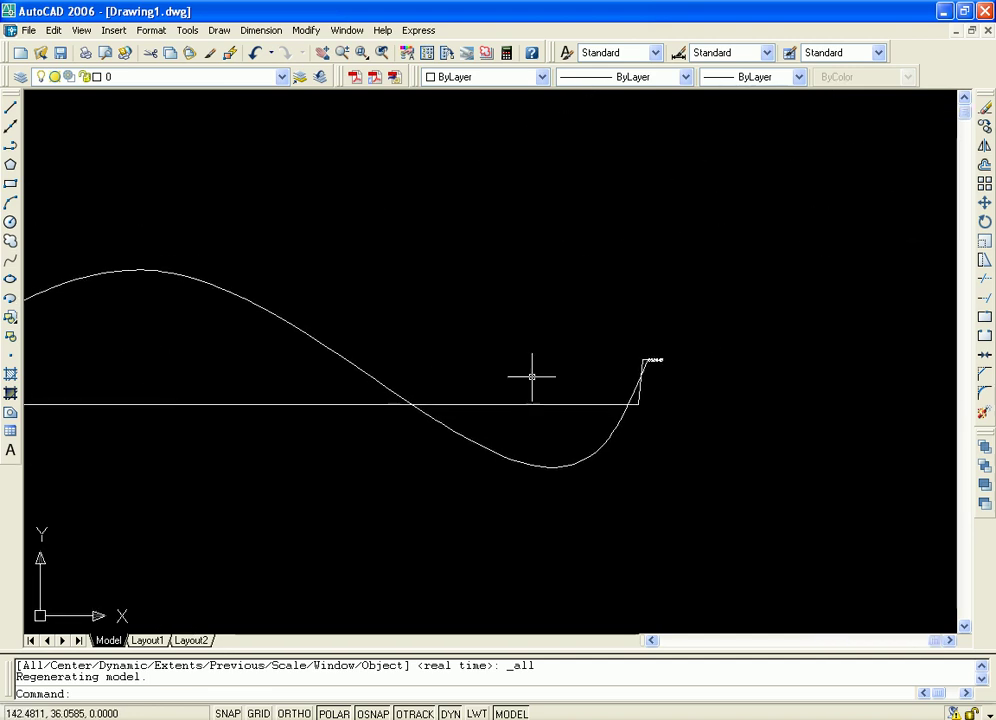
middle_click_drag(529, 362, 369, 329)
scroll(445, 329, "up", 2)
scroll(445, 329, "up", 3)
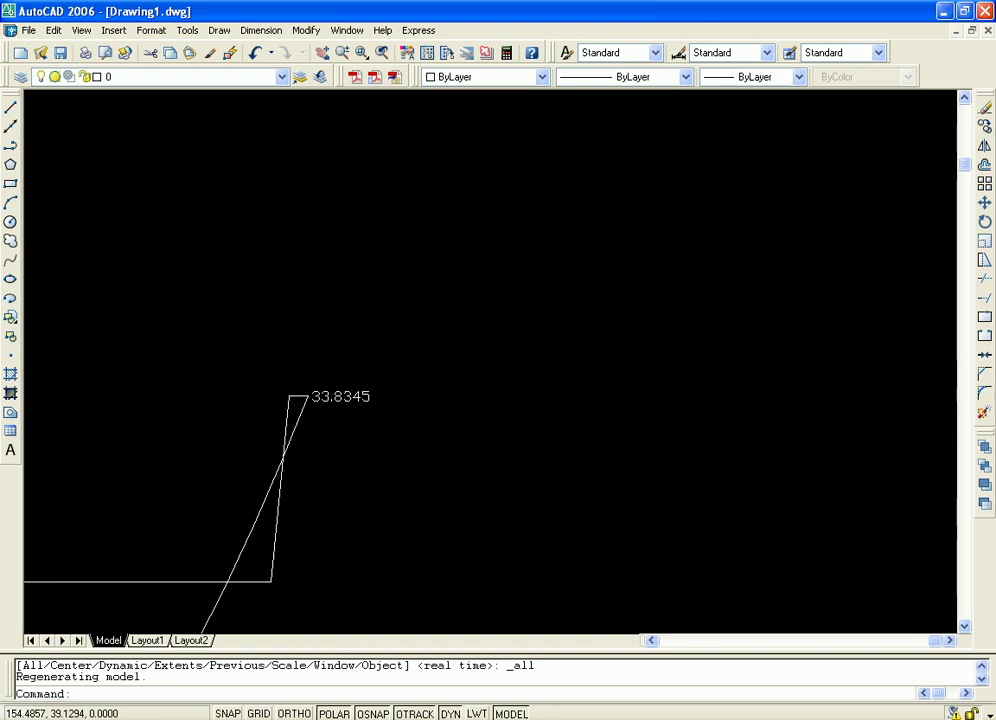
scroll(394, 318, "up", 2)
middle_click_drag(246, 349, 565, 182)
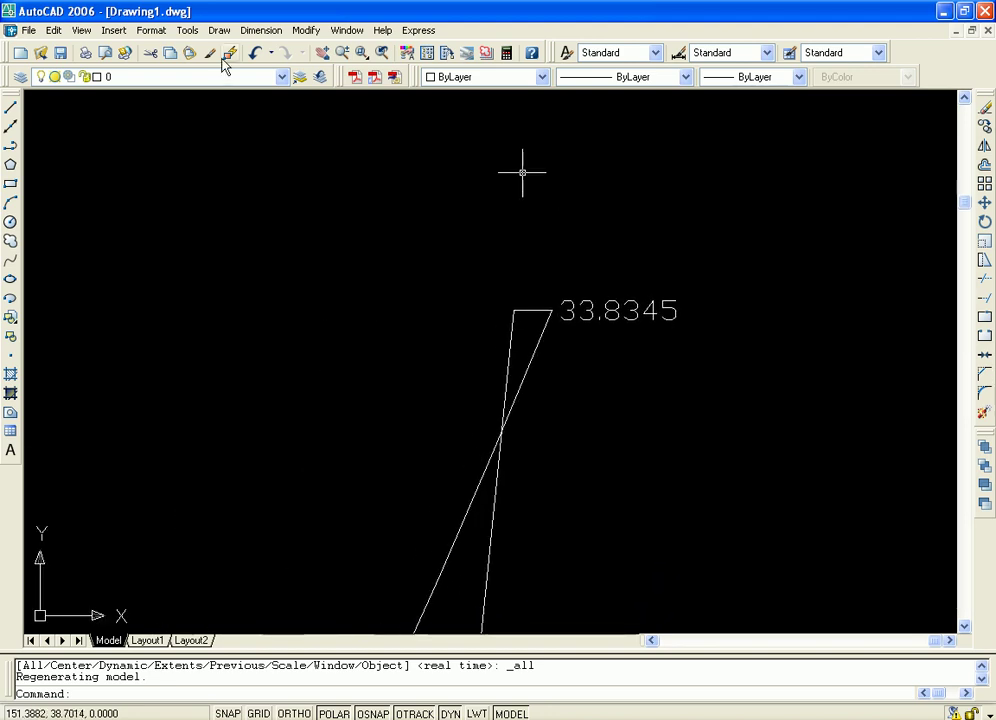
Dismiss the unused dimension list and frame the spline with its 33.8345 dimension.
left_click(261, 30)
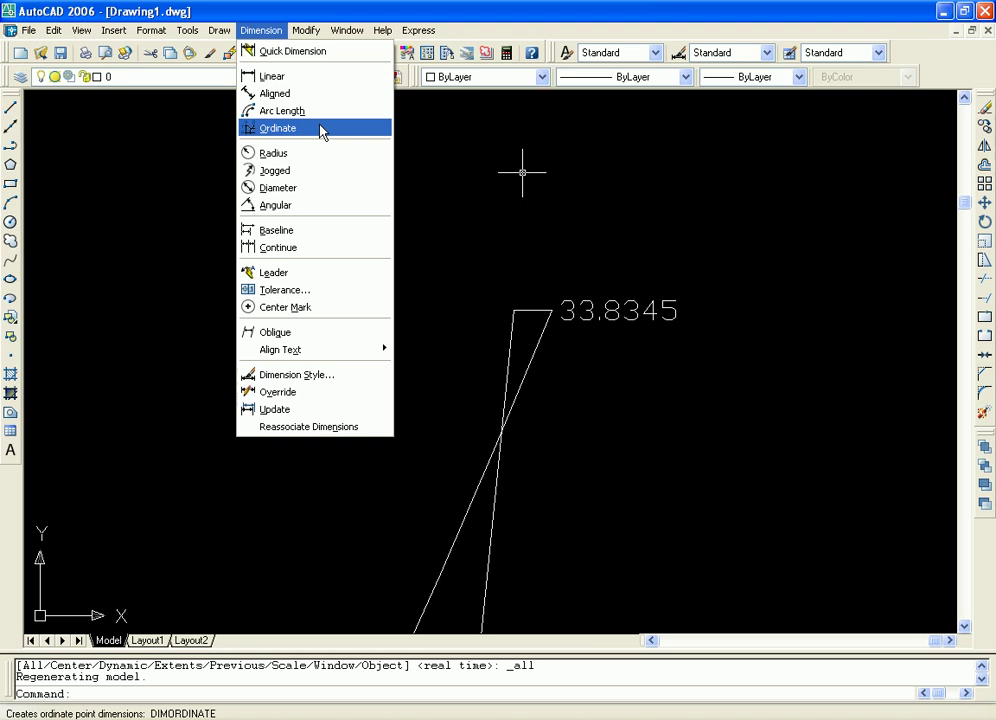
left_click(509, 222)
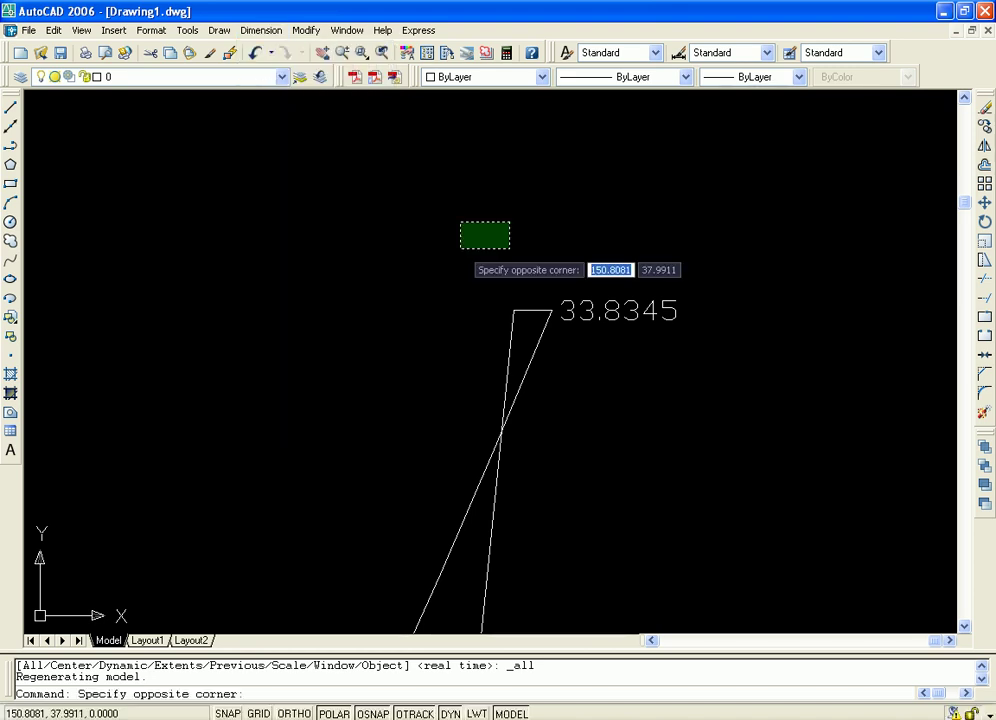
left_click(462, 277)
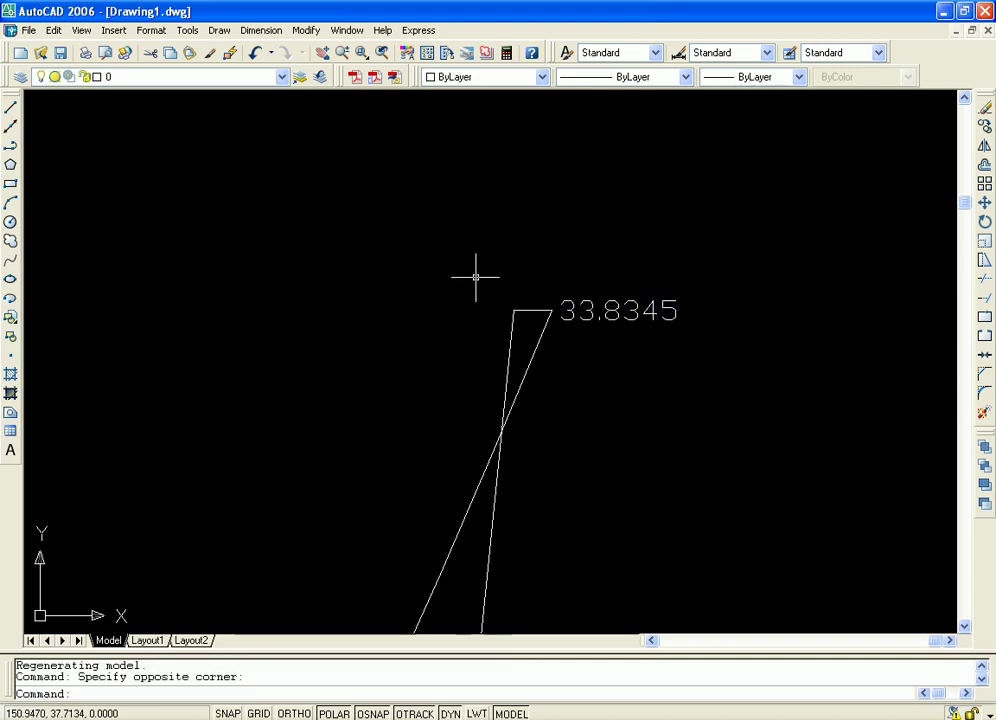
left_click(263, 35)
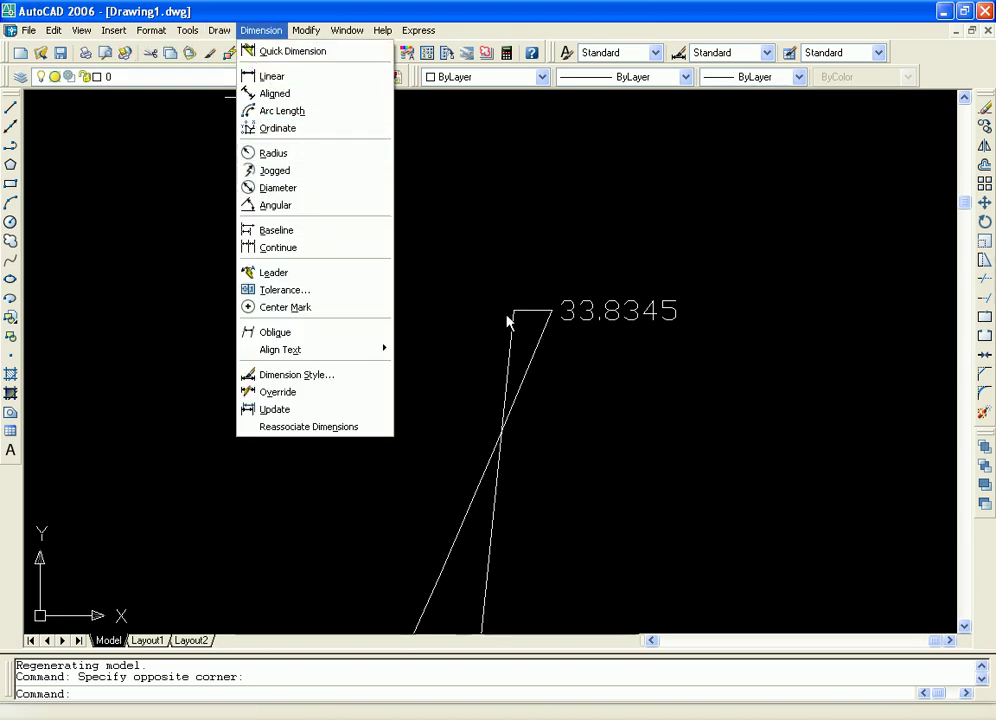
left_click(527, 232)
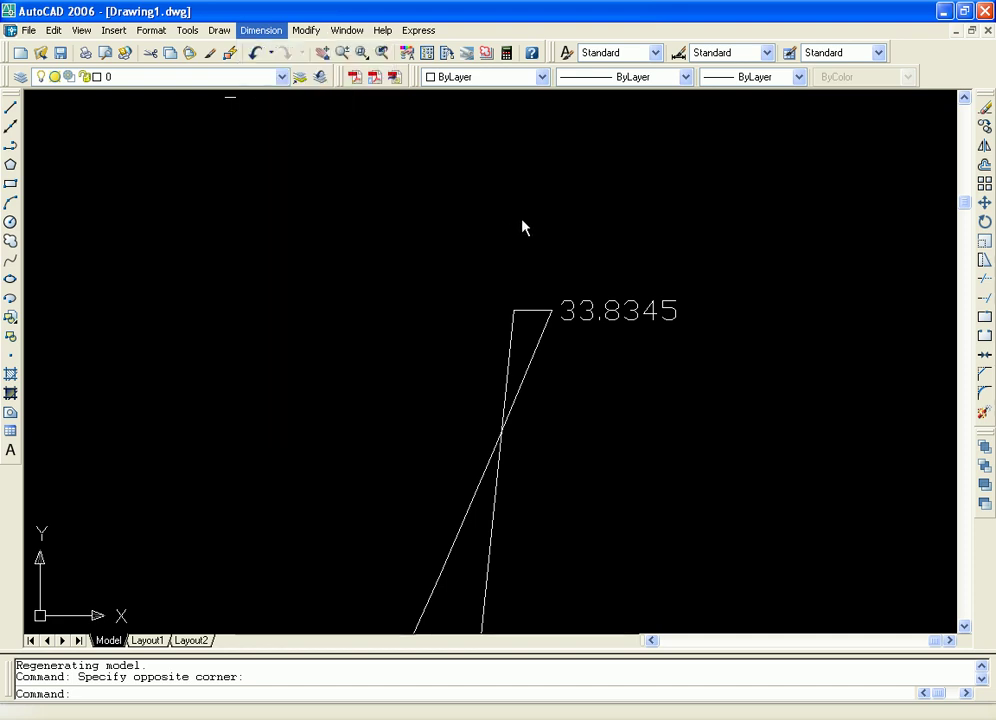
middle_click_drag(331, 376, 453, 297)
scroll(453, 297, "down", 5)
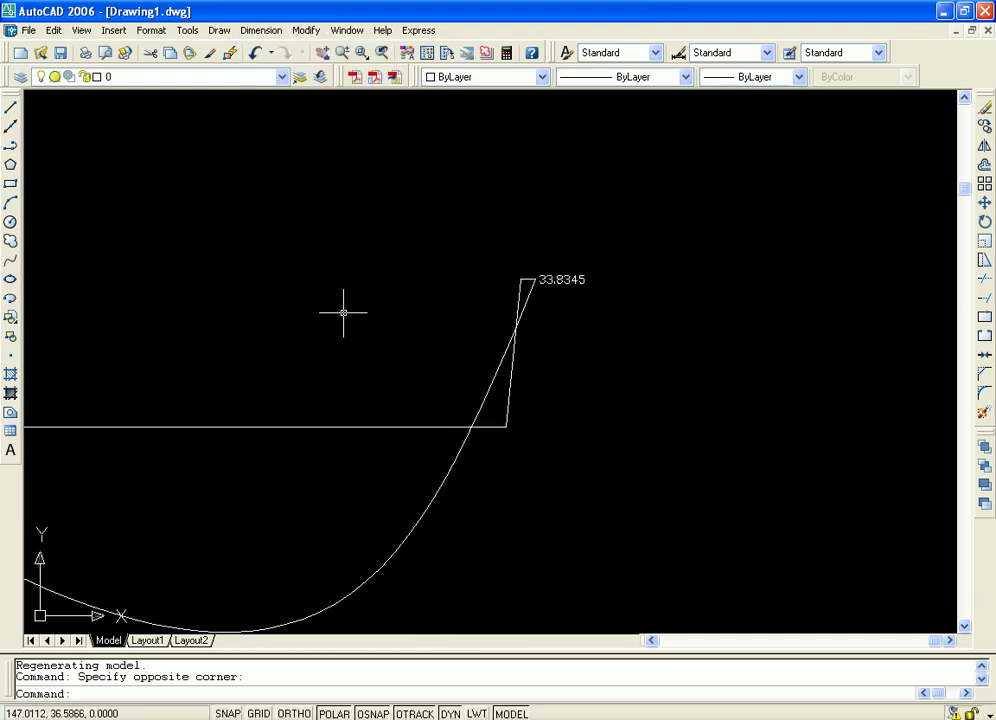
scroll(344, 311, "up", 2)
middle_click_drag(344, 311, 566, 282)
Draw an open revision cloud above the spline without reversing its arc direction.
left_click(10, 240)
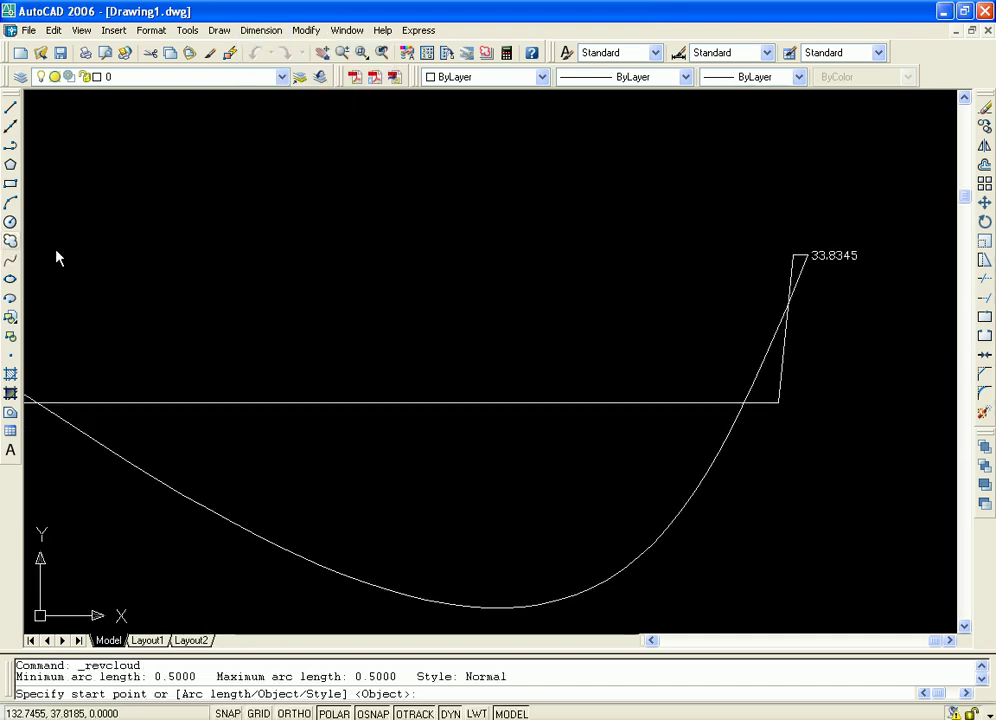
left_click(205, 303)
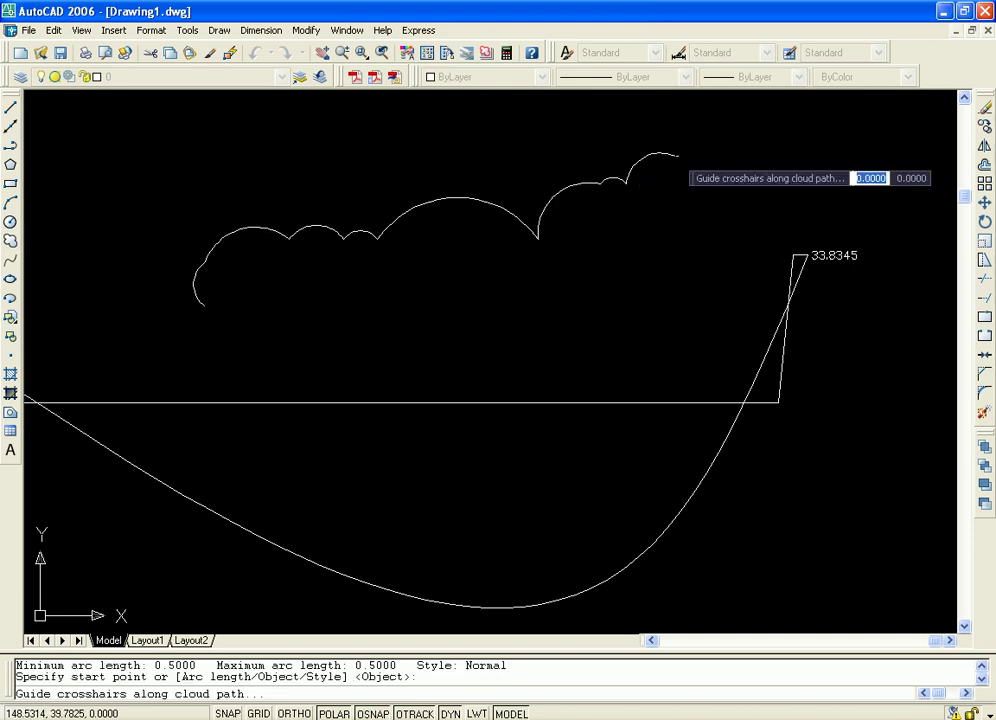
key("Return")
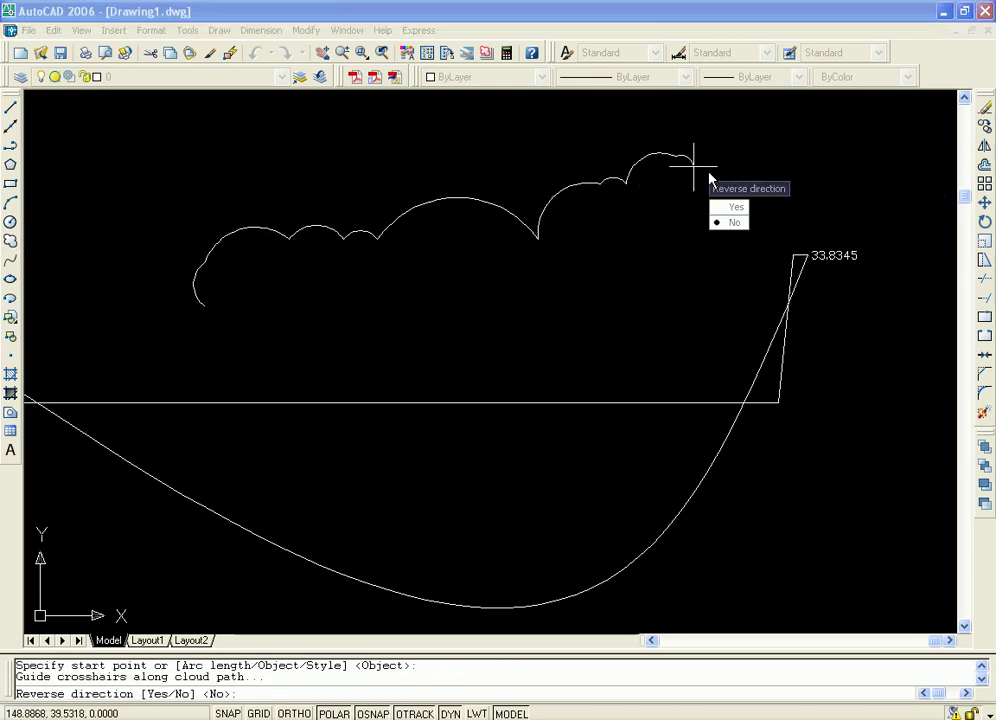
left_click(740, 224)
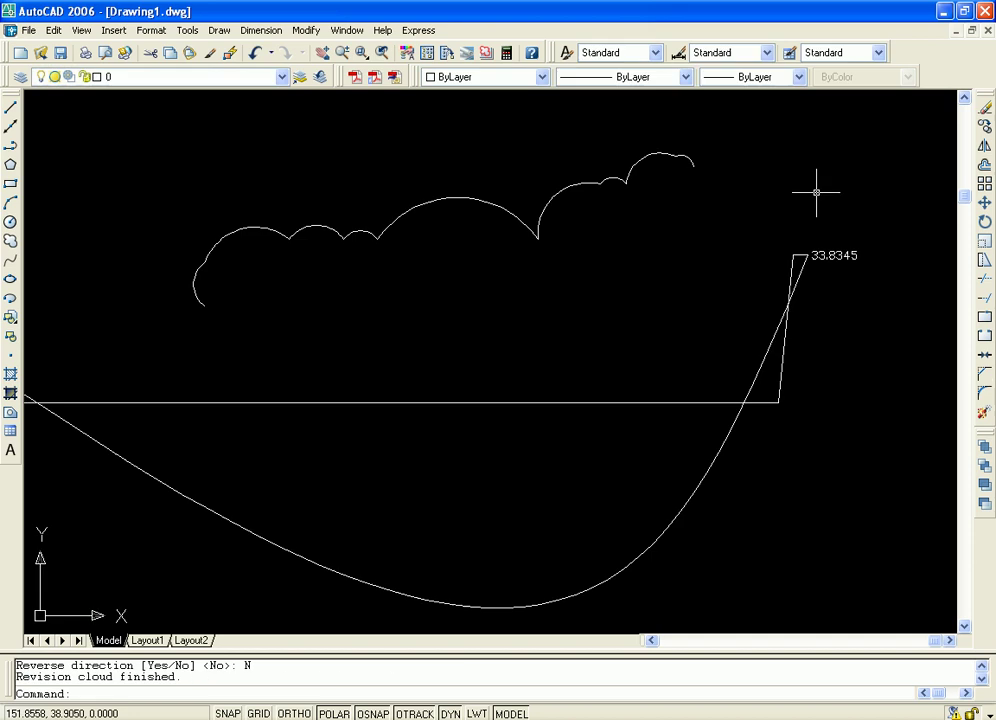
middle_click_drag(540, 296, 548, 341)
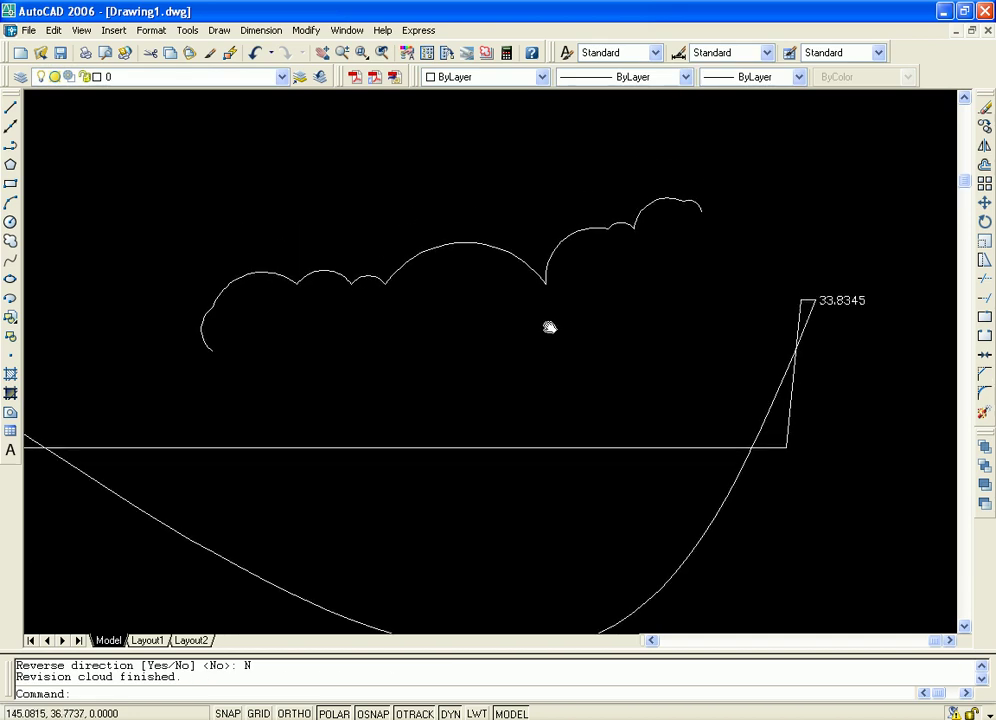
Add a 36.1678 ordinate dimension at the revision cloud's end.
left_click(260, 30)
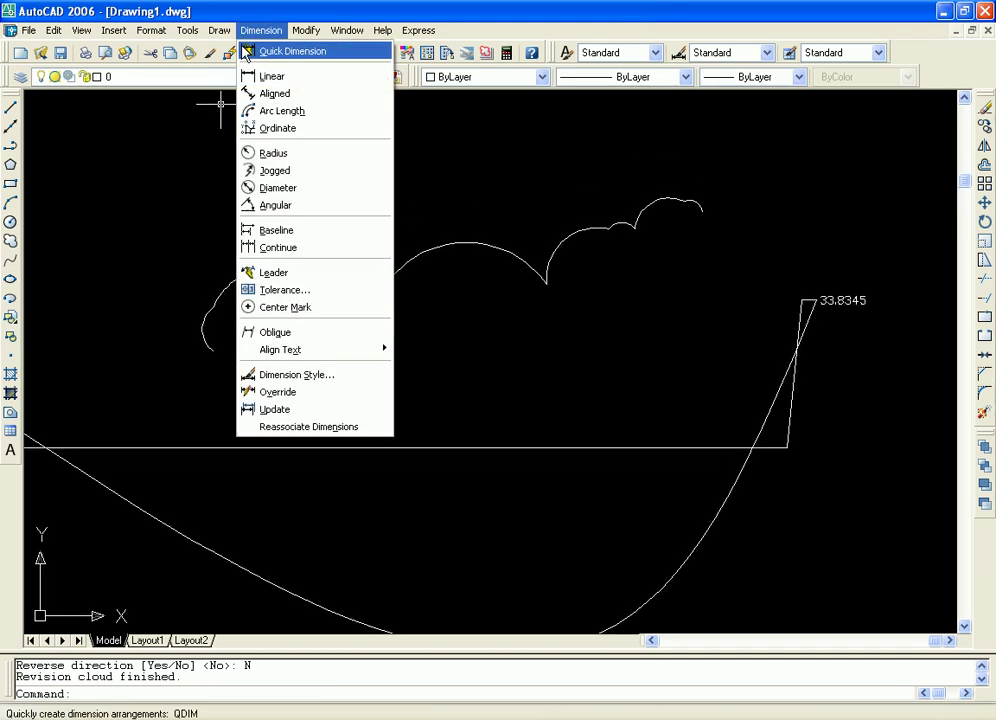
left_click(278, 128)
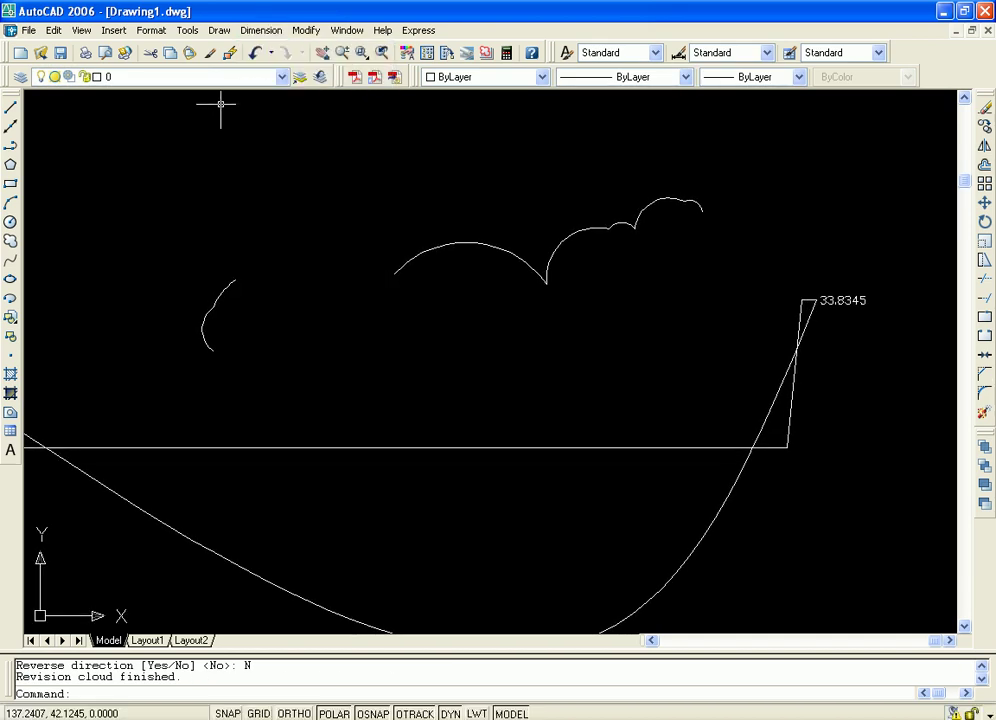
left_click(214, 350)
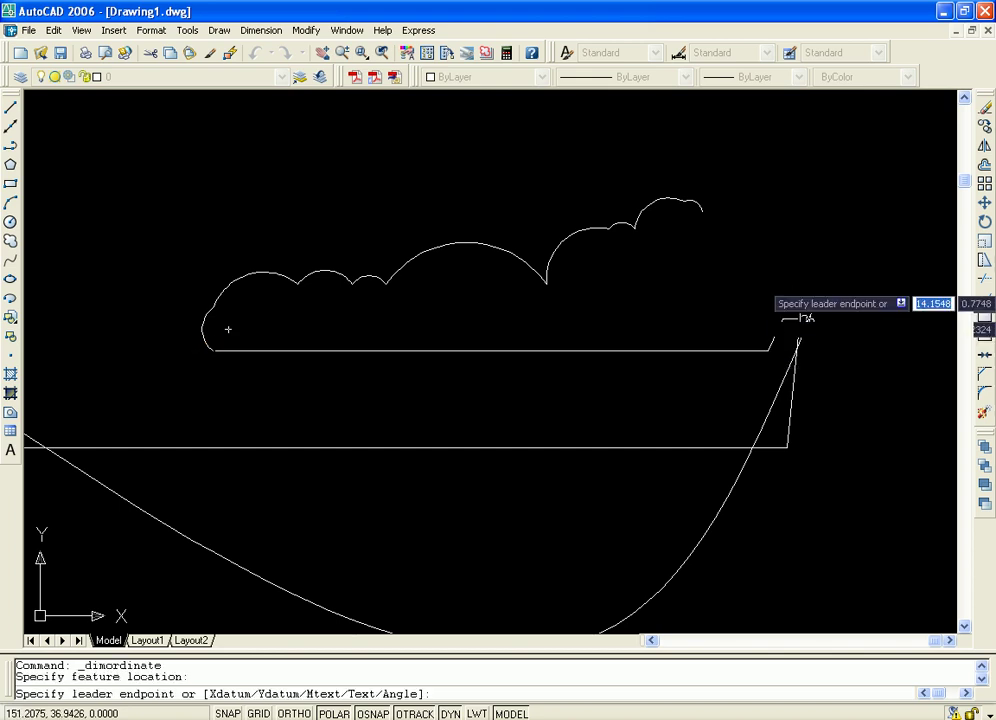
left_click(692, 211)
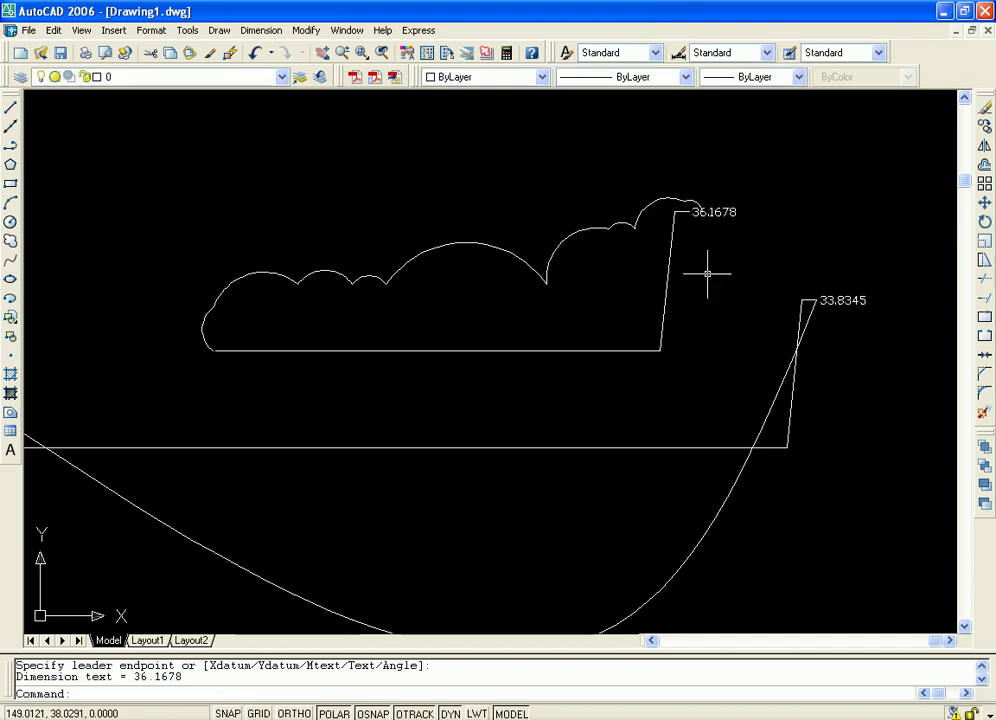
middle_click_drag(702, 302, 660, 349)
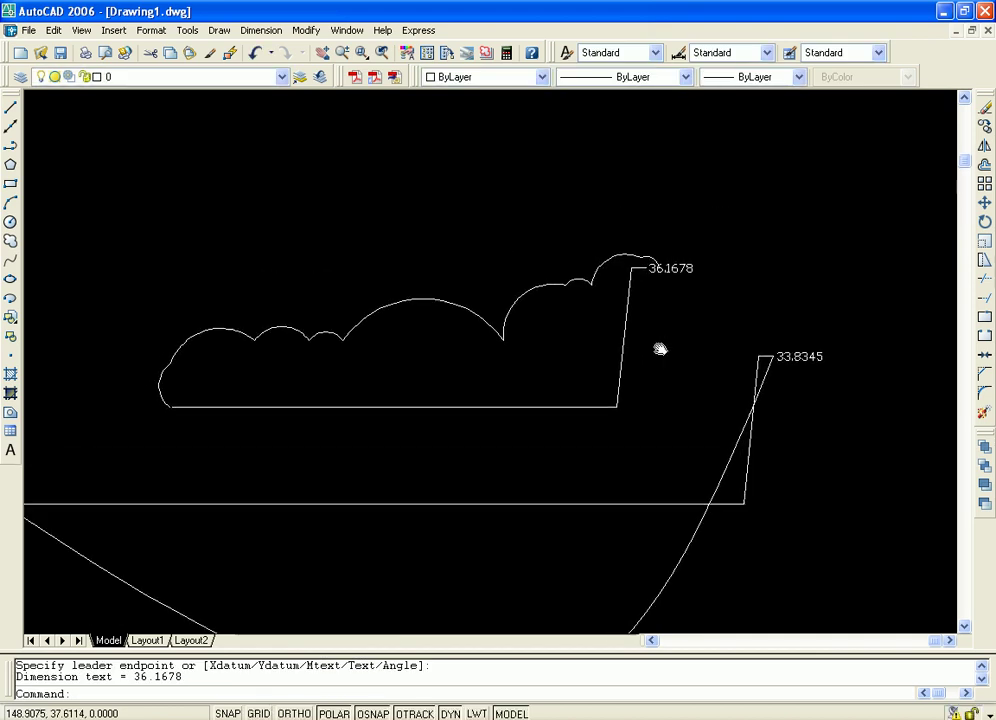
scroll(660, 349, "up", 2)
middle_click_drag(300, 313, 518, 333)
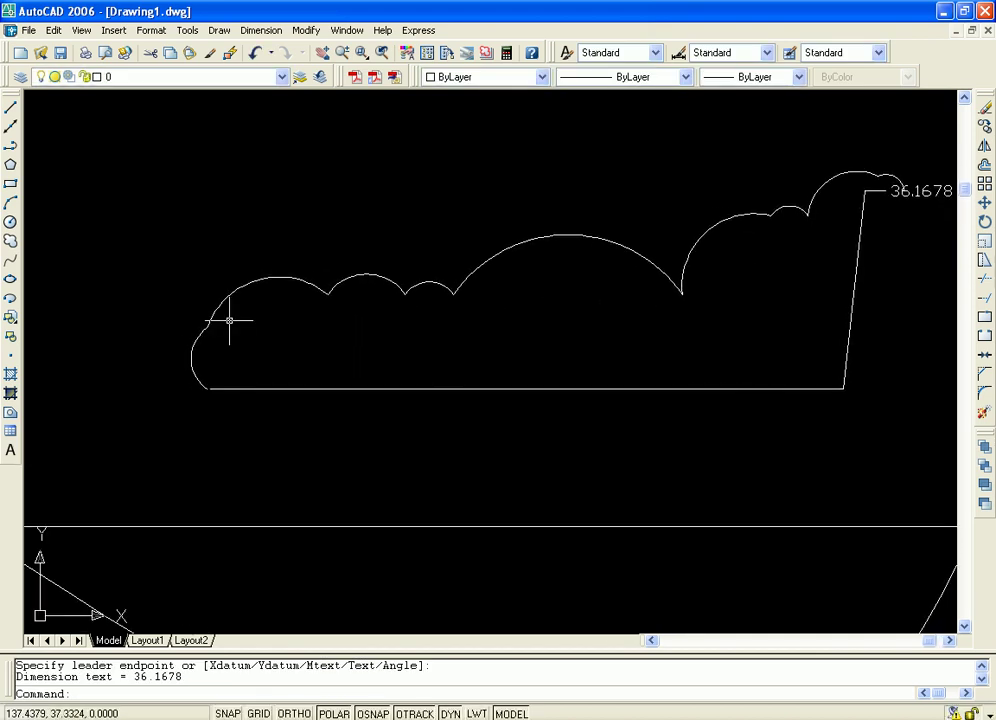
middle_click_drag(780, 318, 678, 325)
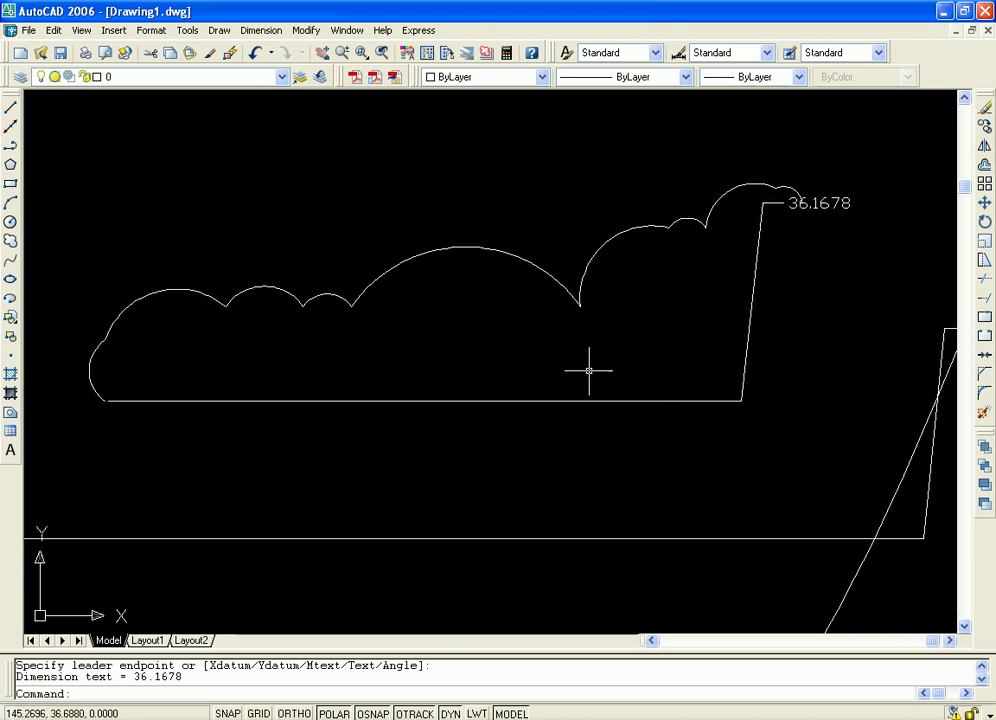
scroll(600, 340, "down", 1)
scroll(600, 329, "down", 2)
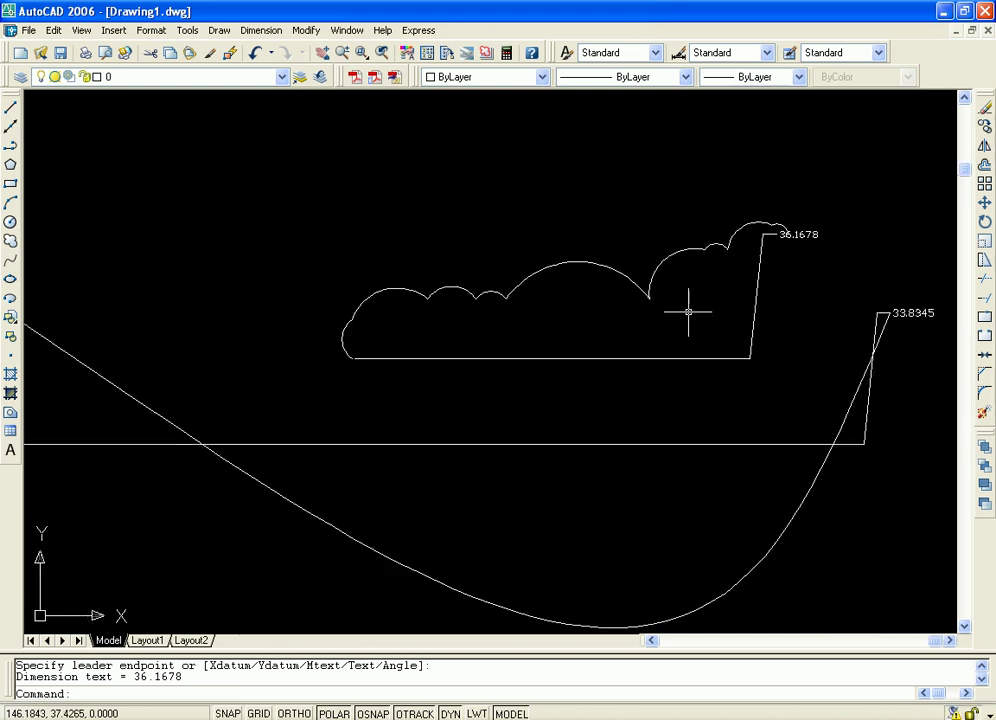
scroll(622, 300, "down", 1)
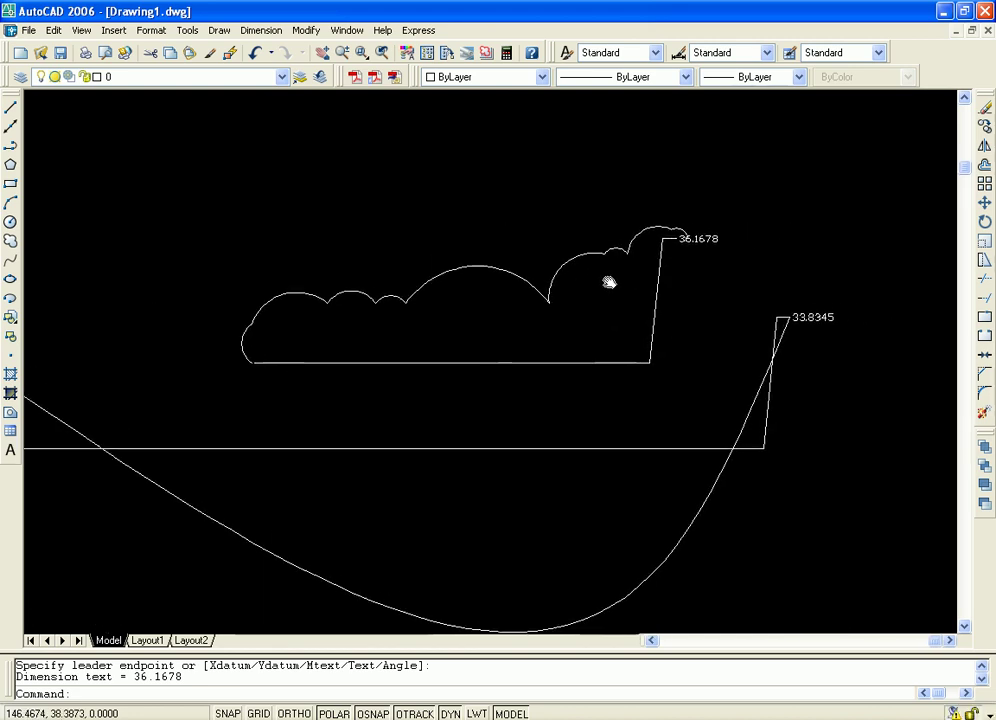
middle_click_drag(581, 272, 545, 282)
scroll(645, 285, "up", 2)
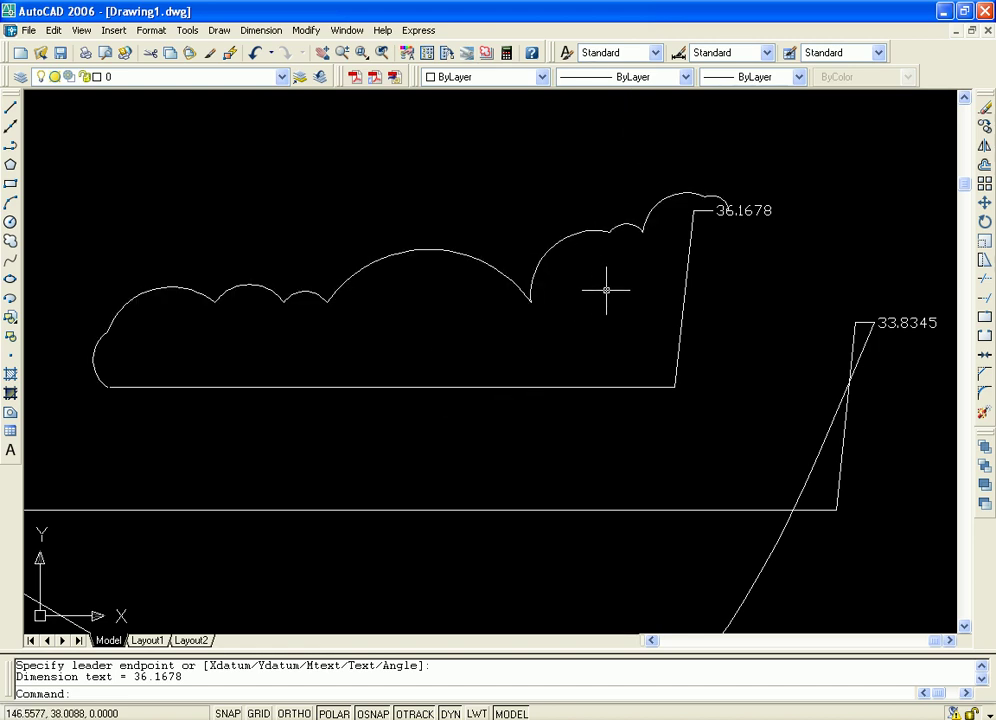
mouse_move(605, 296)
middle_mouse_down()
mouse_move(581, 325)
mouse_move(548, 321)
middle_mouse_up()
scroll(579, 321, "down", 1)
scroll(579, 329, "up", 2)
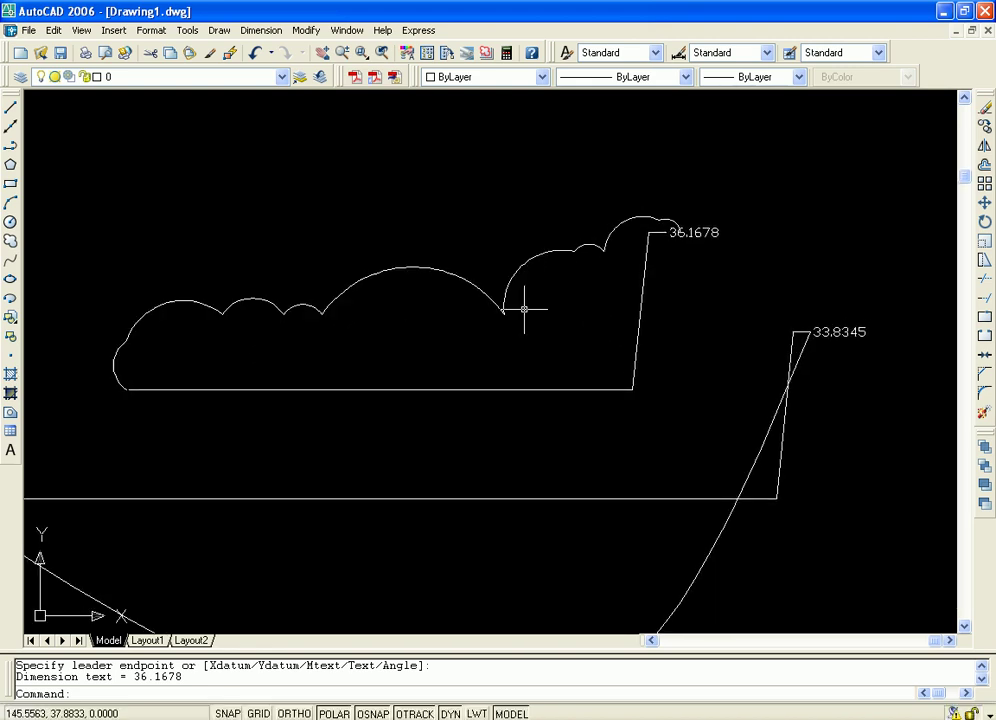
left_click(261, 30)
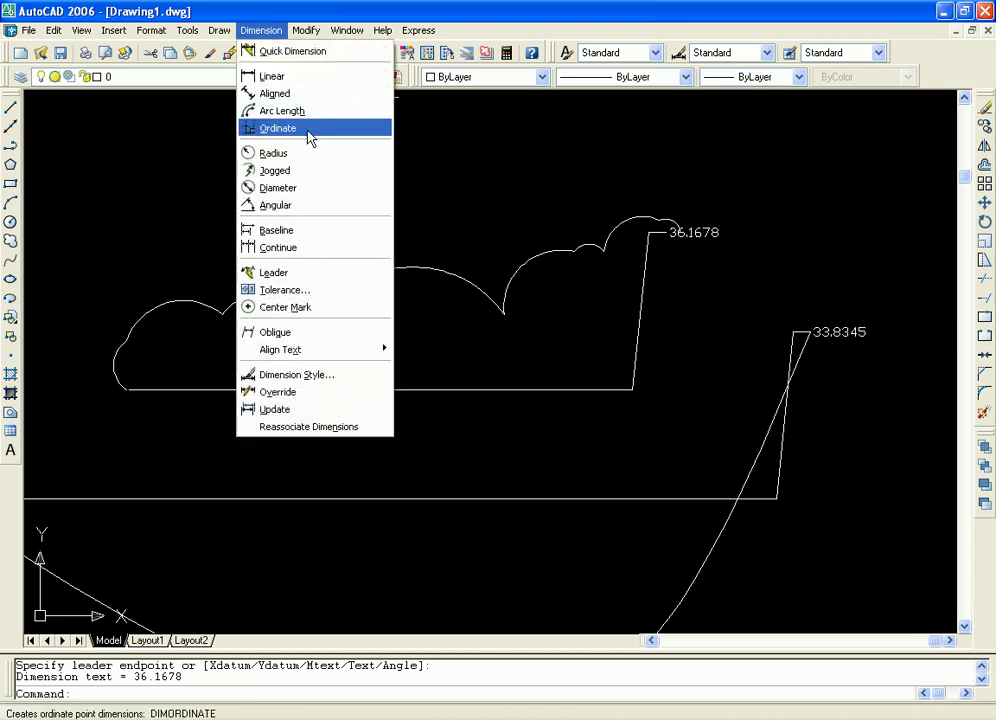
left_click(535, 17)
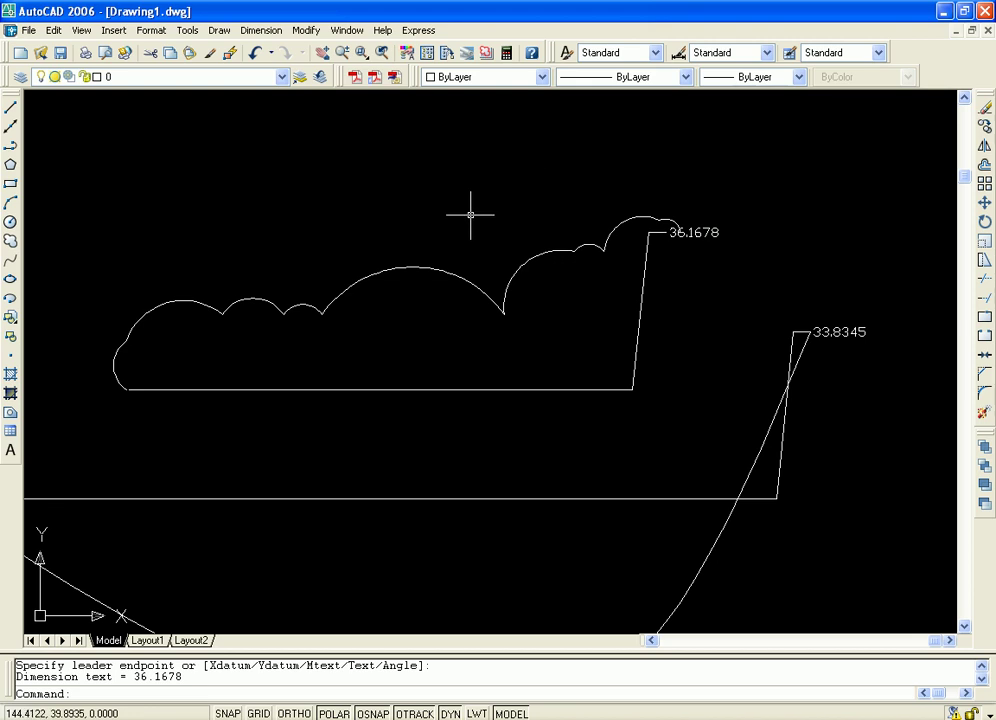
scroll(470, 213, "down", 3)
scroll(440, 218, "down", 2)
scroll(300, 245, "down", 2)
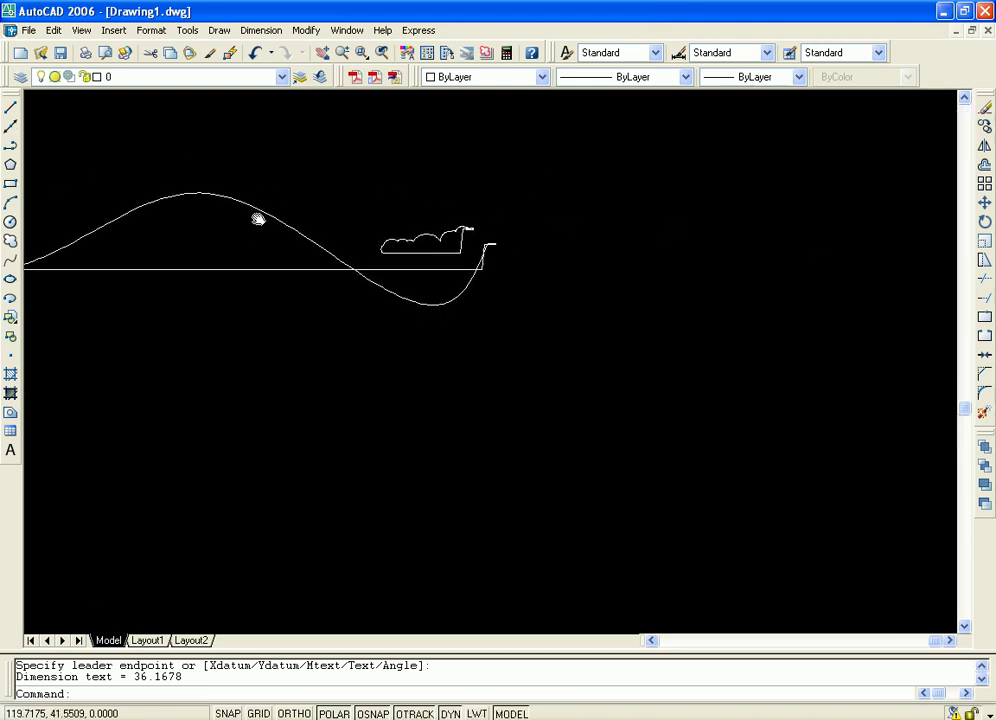
scroll(258, 219, "down", 2)
scroll(702, 429, "down", 1)
scroll(538, 391, "up", 2)
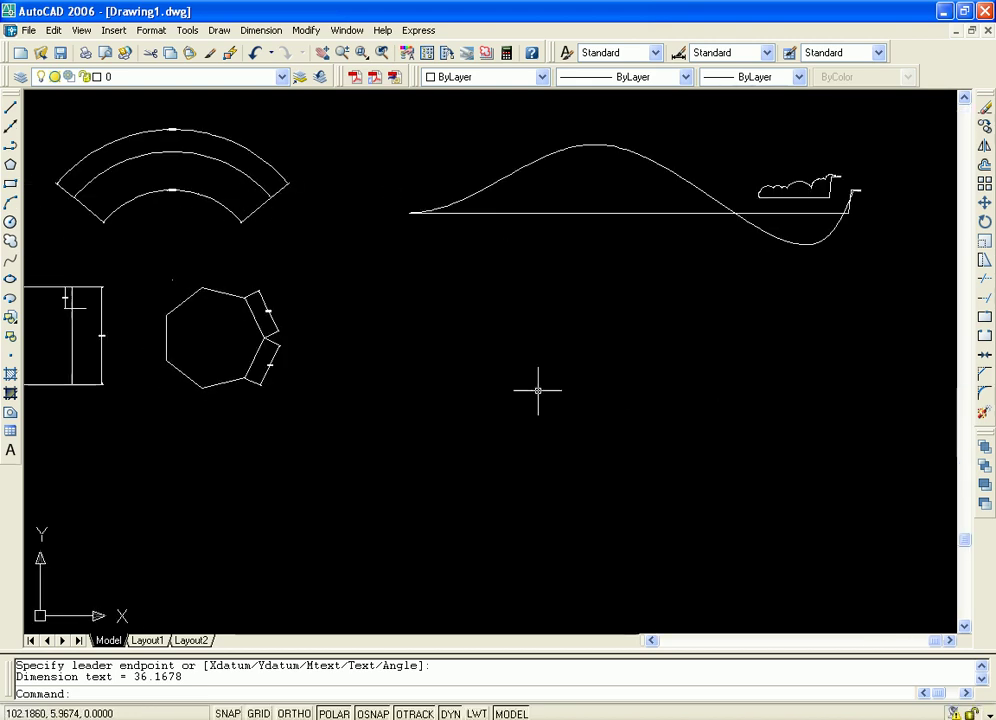
scroll(360, 311, "up", 1)
scroll(773, 400, "down", 1)
scroll(889, 460, "up", 1)
scroll(889, 460, "up", 2)
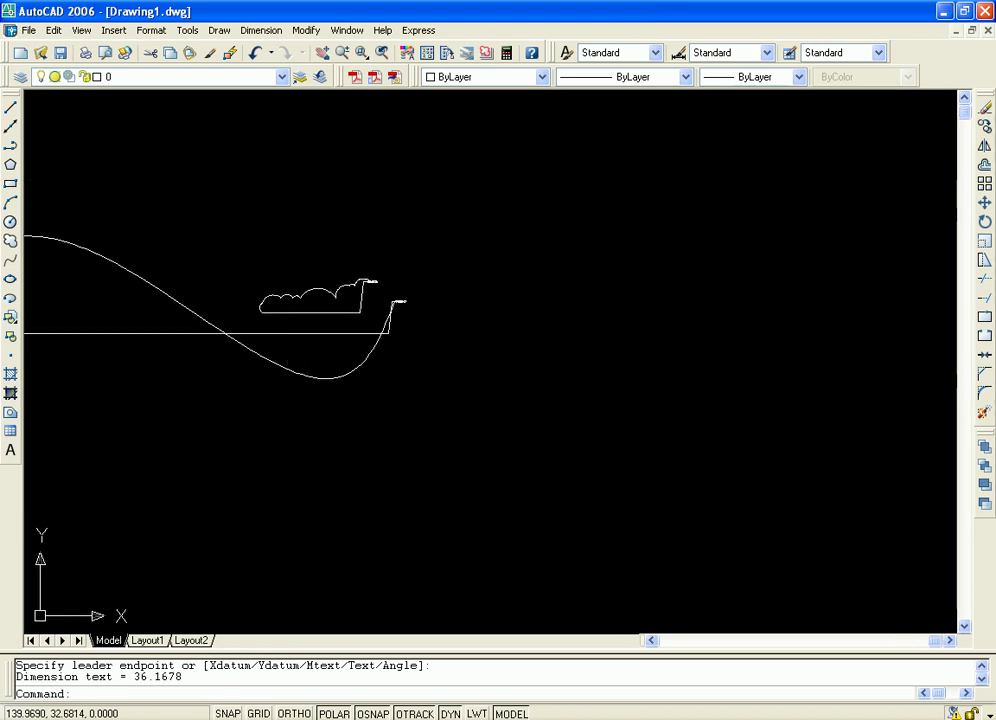
scroll(289, 323, "up", 1)
scroll(289, 322, "up", 2)
scroll(309, 293, "up", 2)
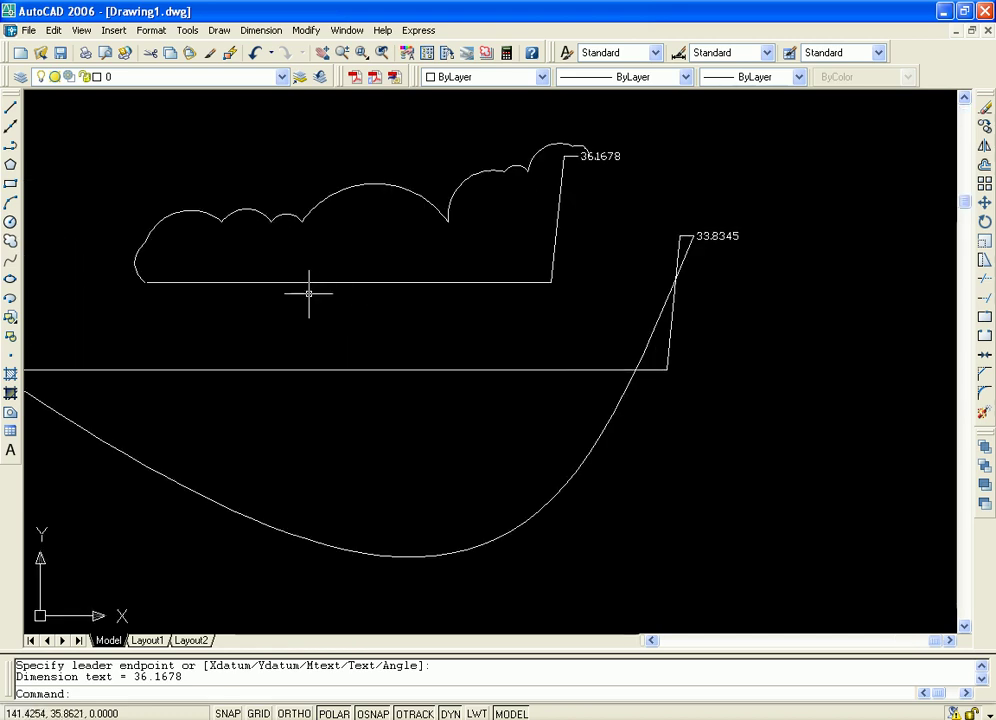
mouse_move(309, 293)
middle_mouse_down()
mouse_move(405, 398)
mouse_move(425, 402)
mouse_move(453, 369)
middle_mouse_up()
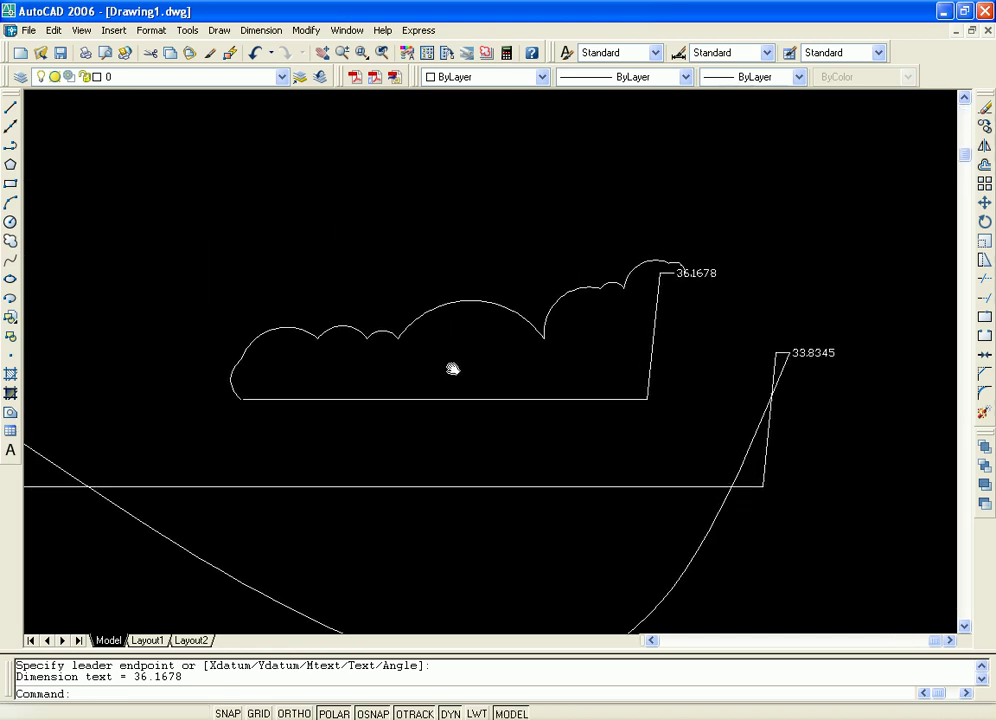
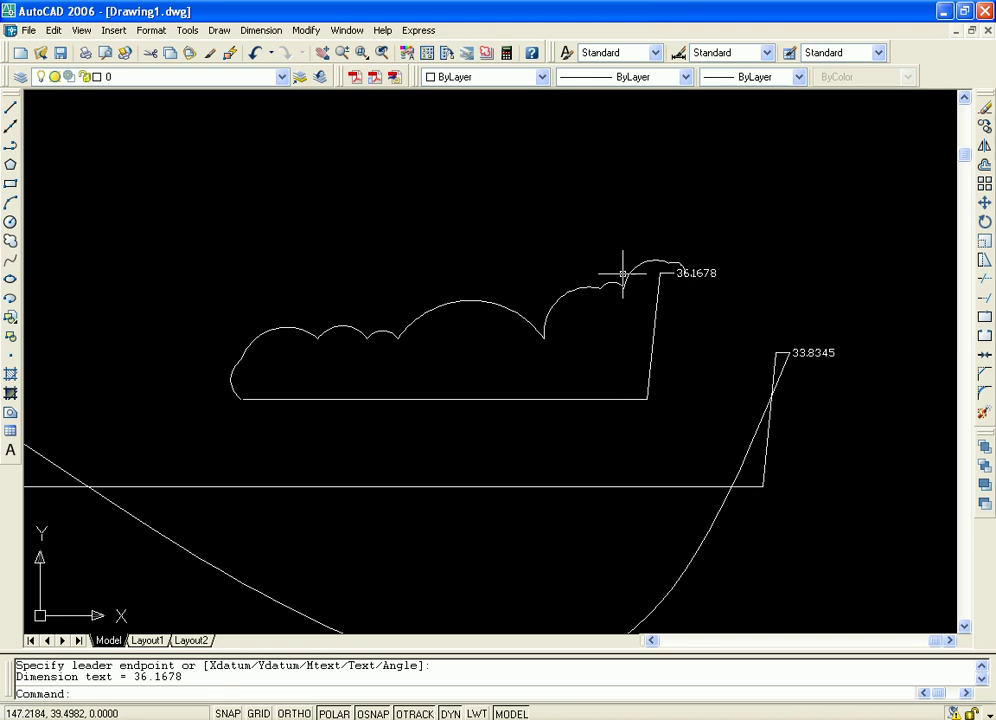
Browse the Dimension menu, cancel the pending selection, and pan to reveal all shapes.
left_click(253, 32)
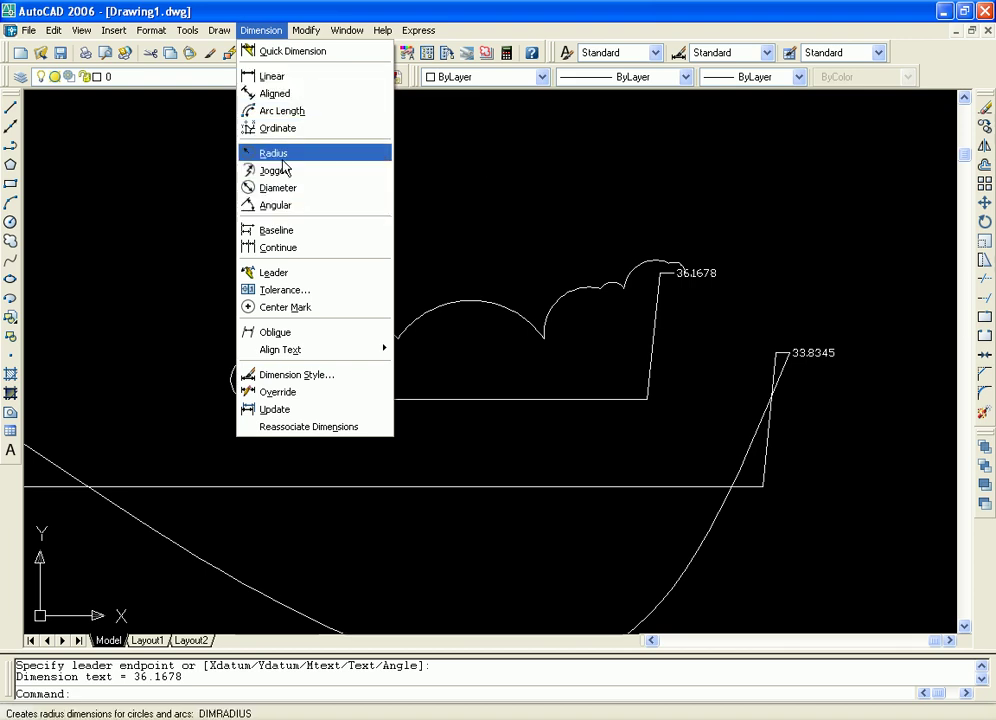
left_click(480, 204)
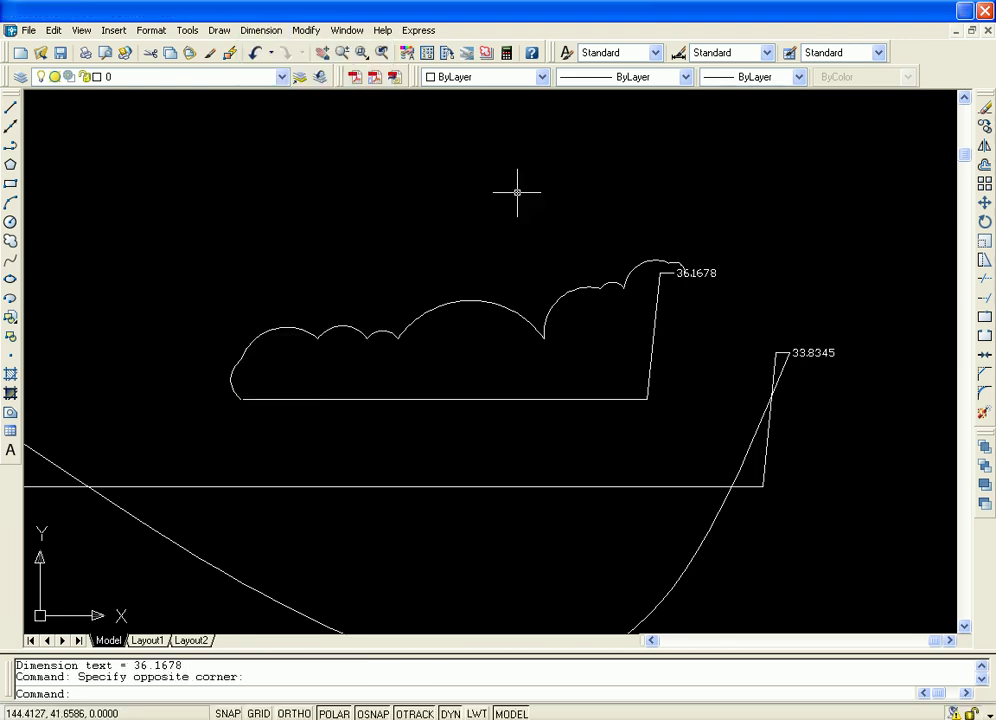
key("Escape")
scroll(528, 222, "down", 3)
scroll(540, 234, "down", 2)
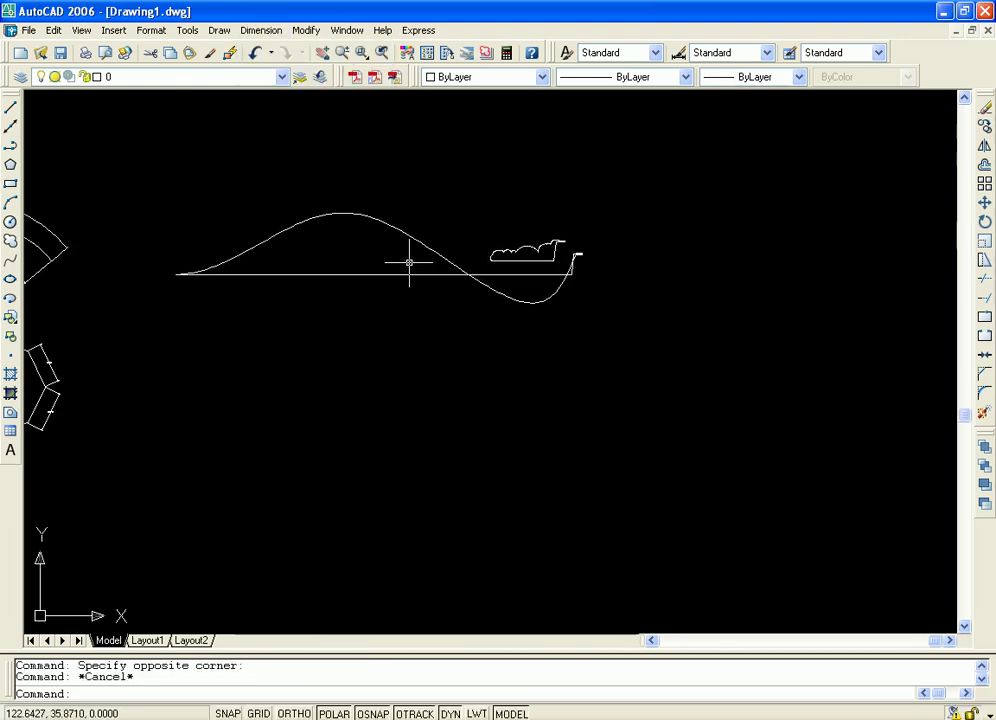
middle_click_drag(407, 262, 574, 373)
Select all 14 objects with Ctrl+A and erase them, leaving Drawing1 empty.
key("ctrl+a")
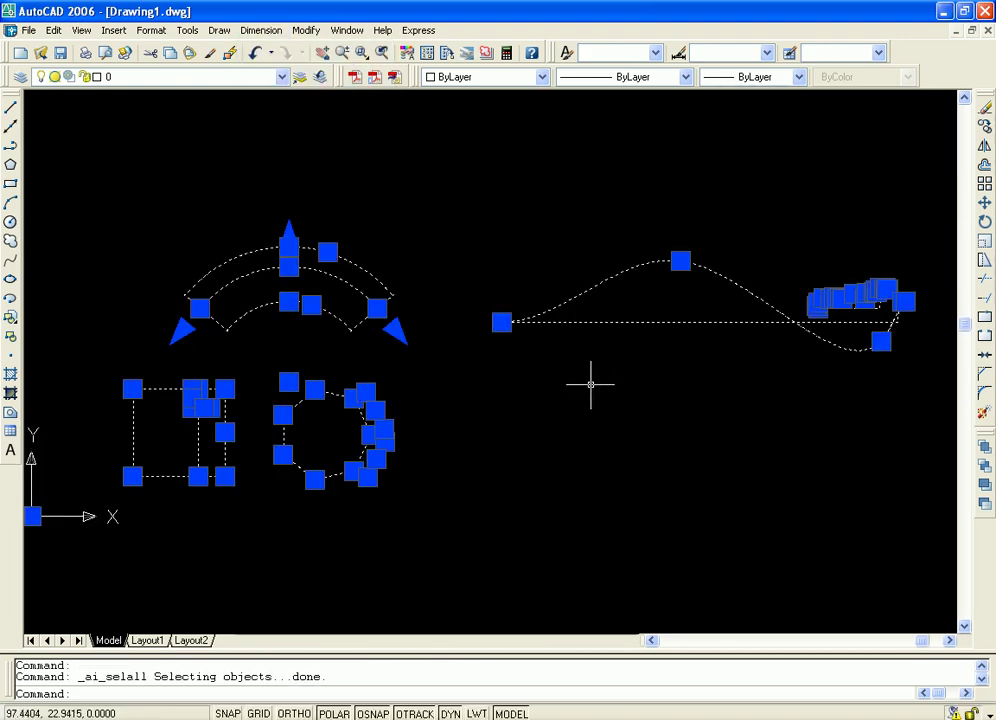
key("Delete")
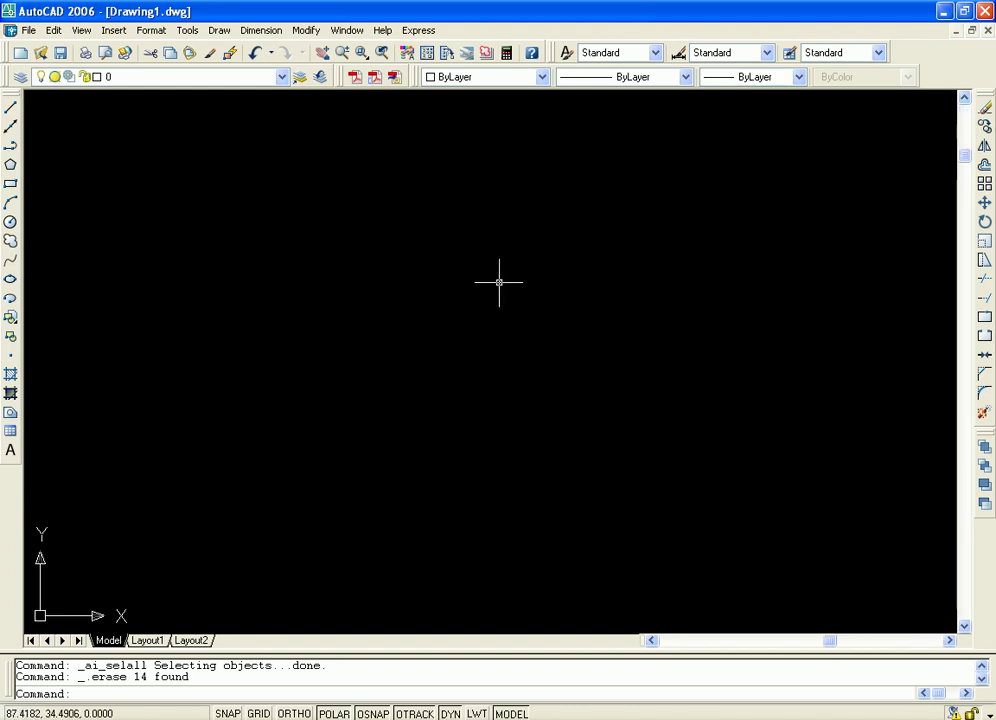
left_click(251, 37)
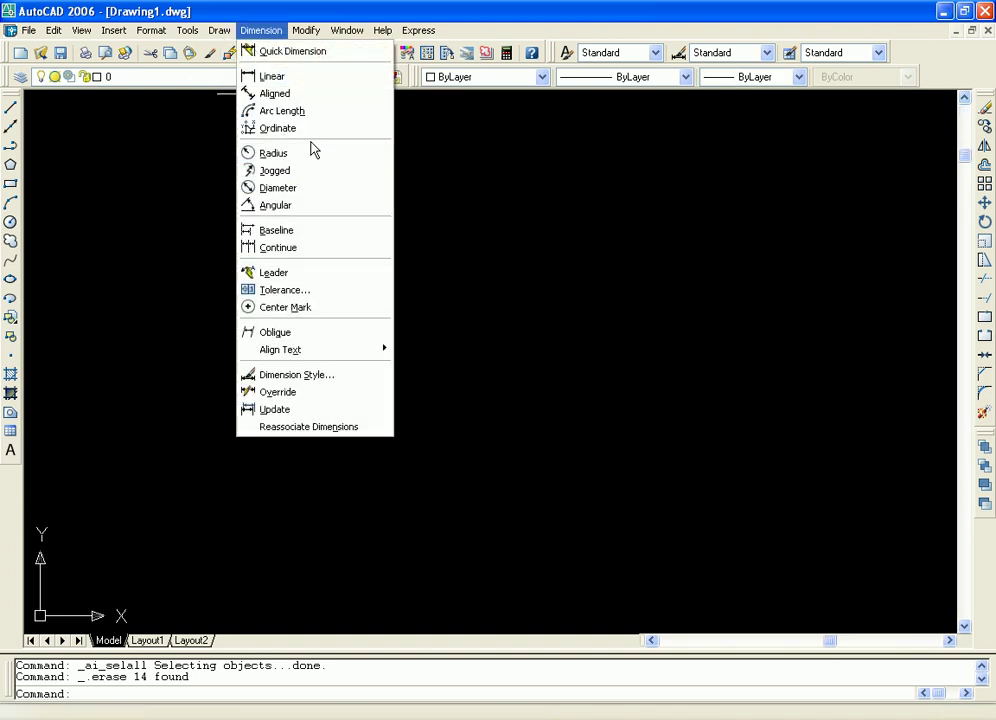
left_click(406, 10)
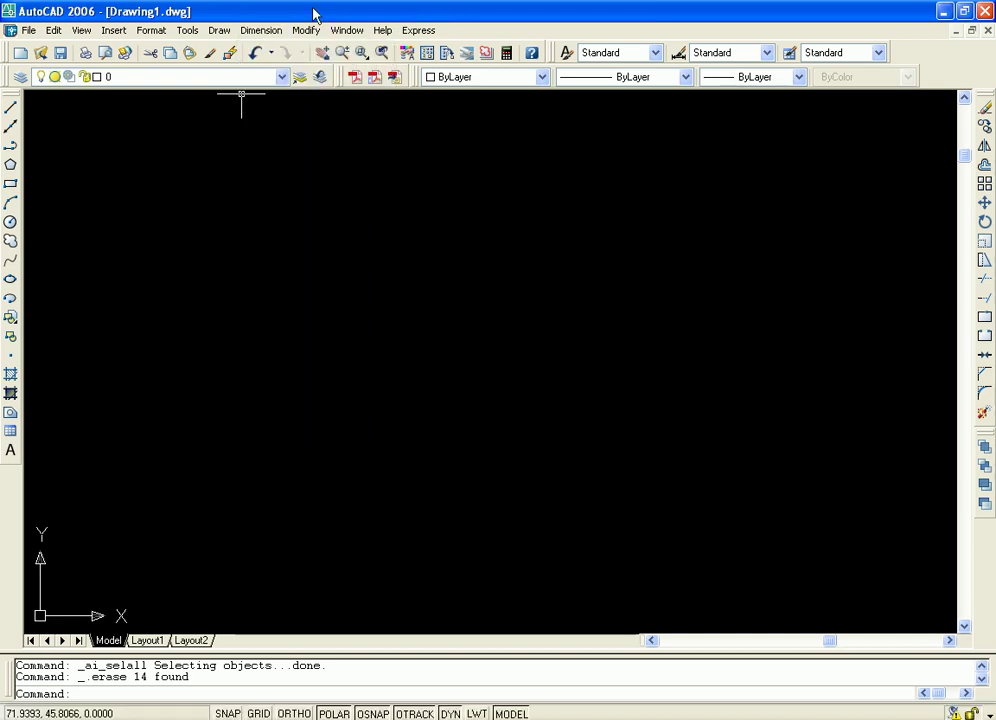
Draw a circle by picking its centre and a radius point.
left_click(12, 223)
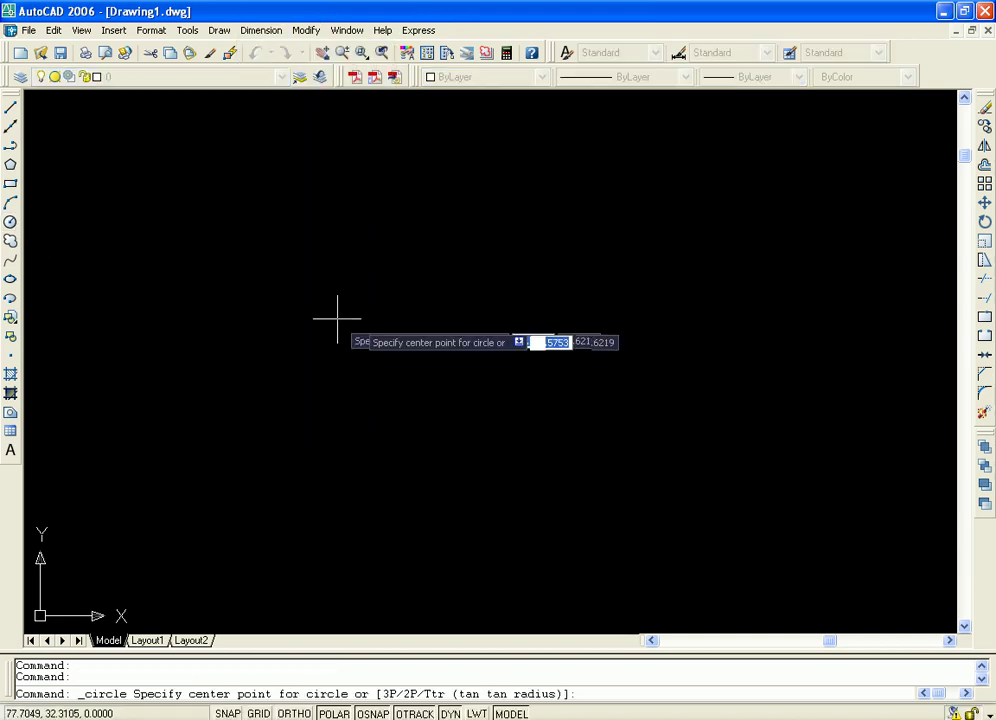
left_click(471, 319)
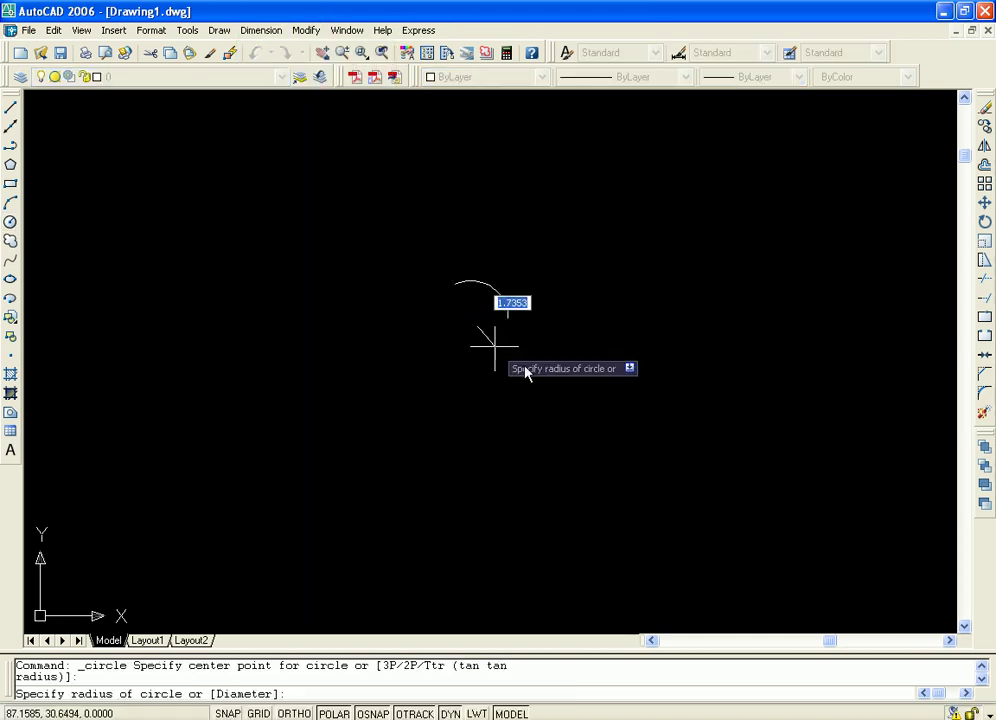
left_click(629, 401)
middle_click_drag(571, 257, 583, 320)
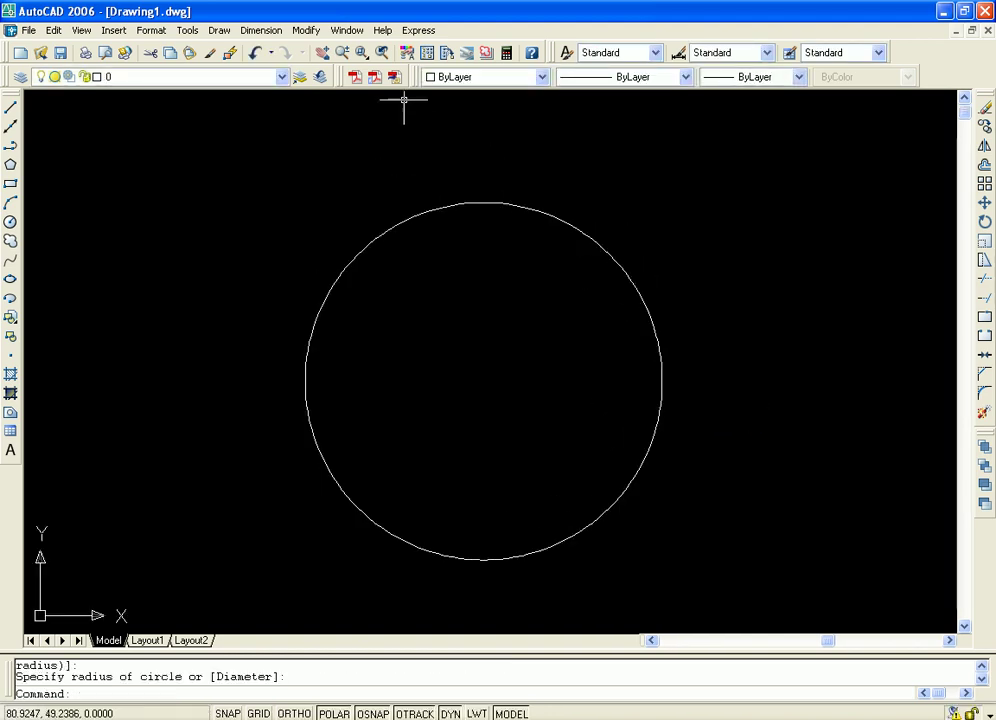
Add an R10.7325 radius dimension placed inside the circle.
left_click(268, 31)
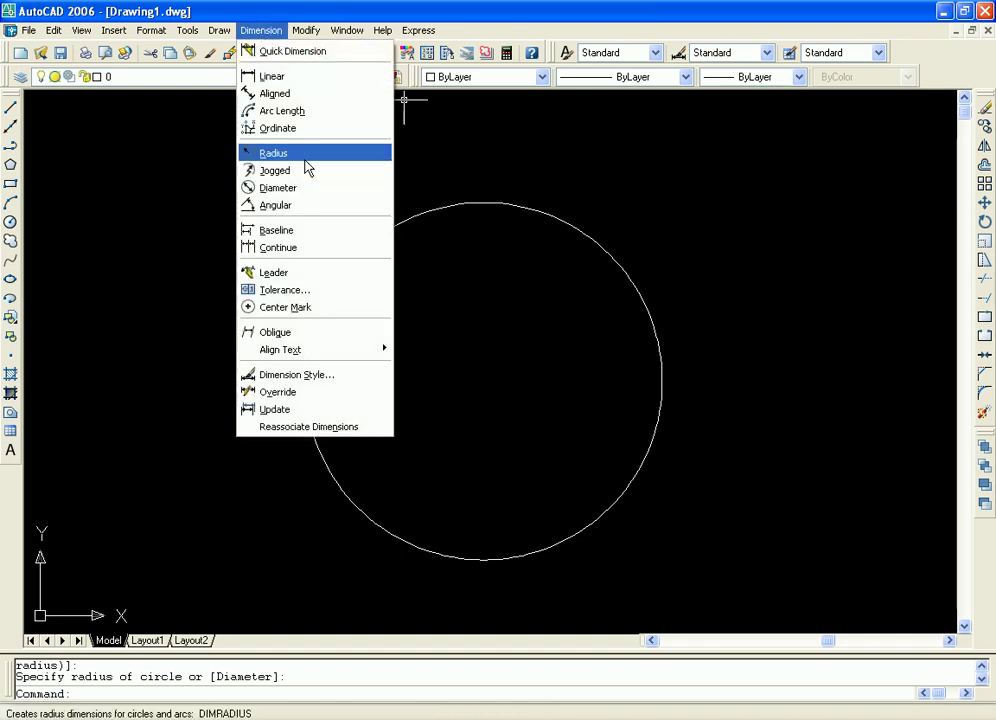
left_click(290, 152)
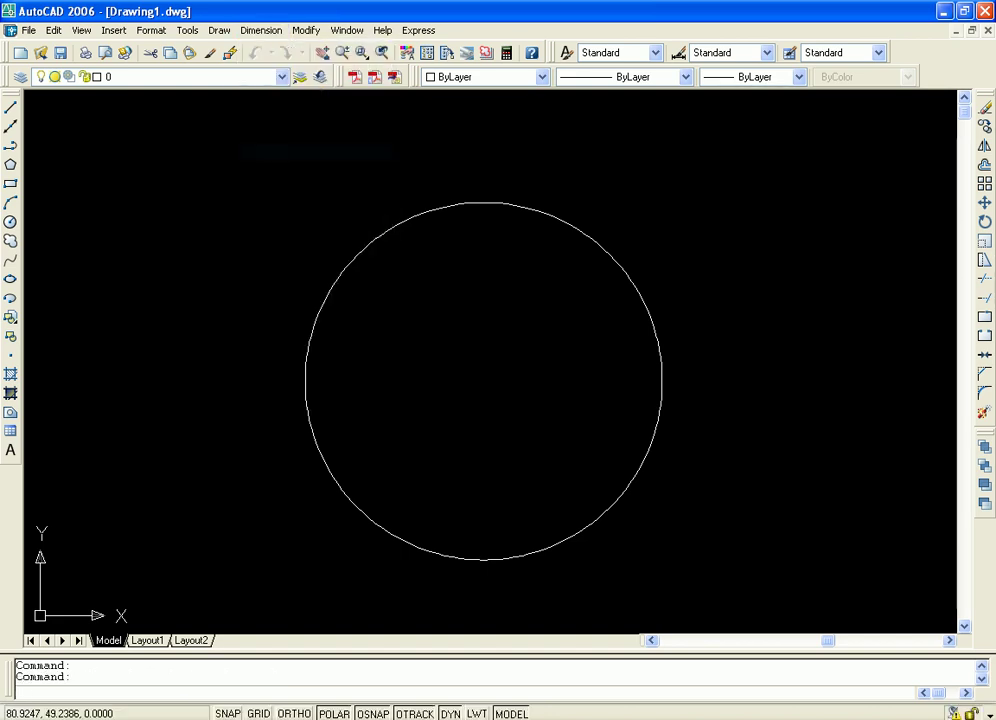
left_click(395, 225)
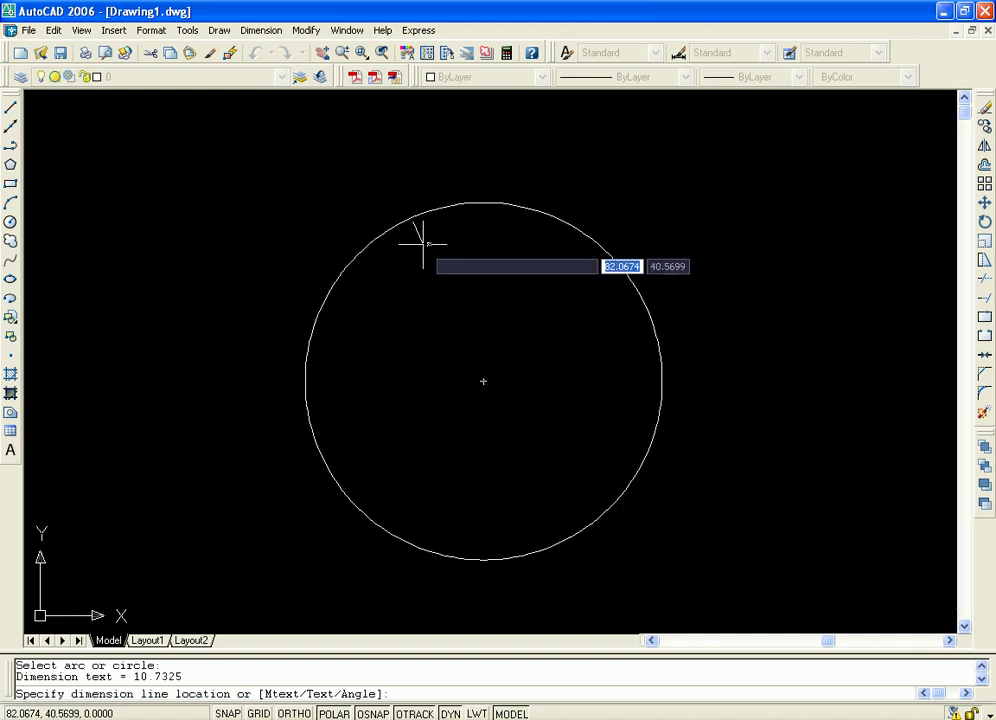
left_click(511, 351)
Zoom and pan around the circle, then erase the R10.7325 radius dimension.
scroll(550, 398, "up", 3)
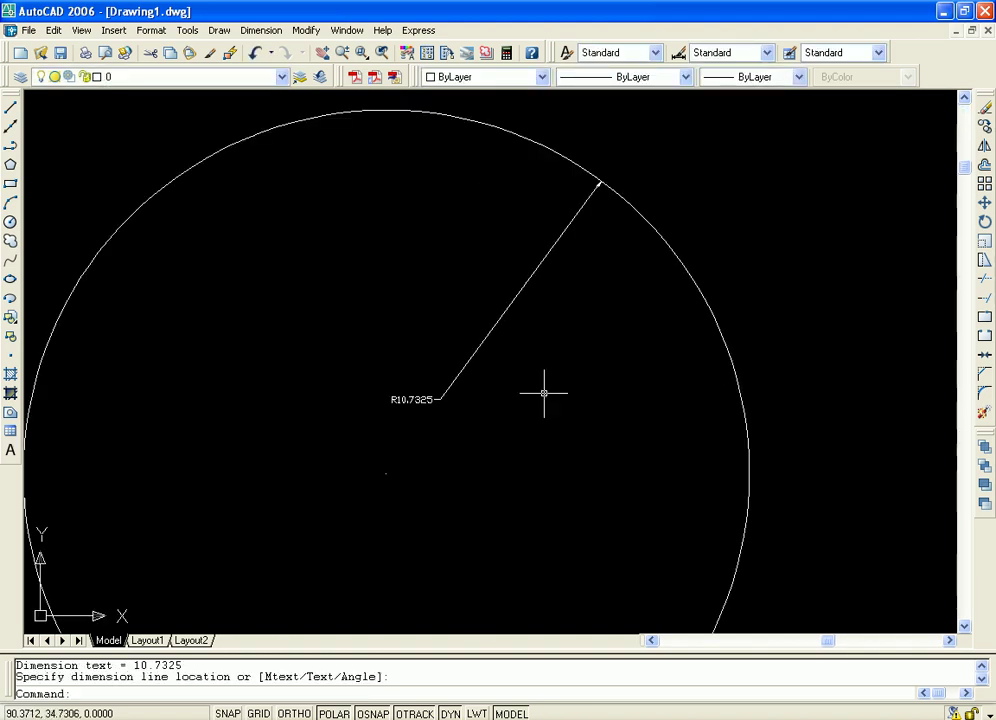
scroll(449, 392, "up", 3)
scroll(547, 282, "up", 1)
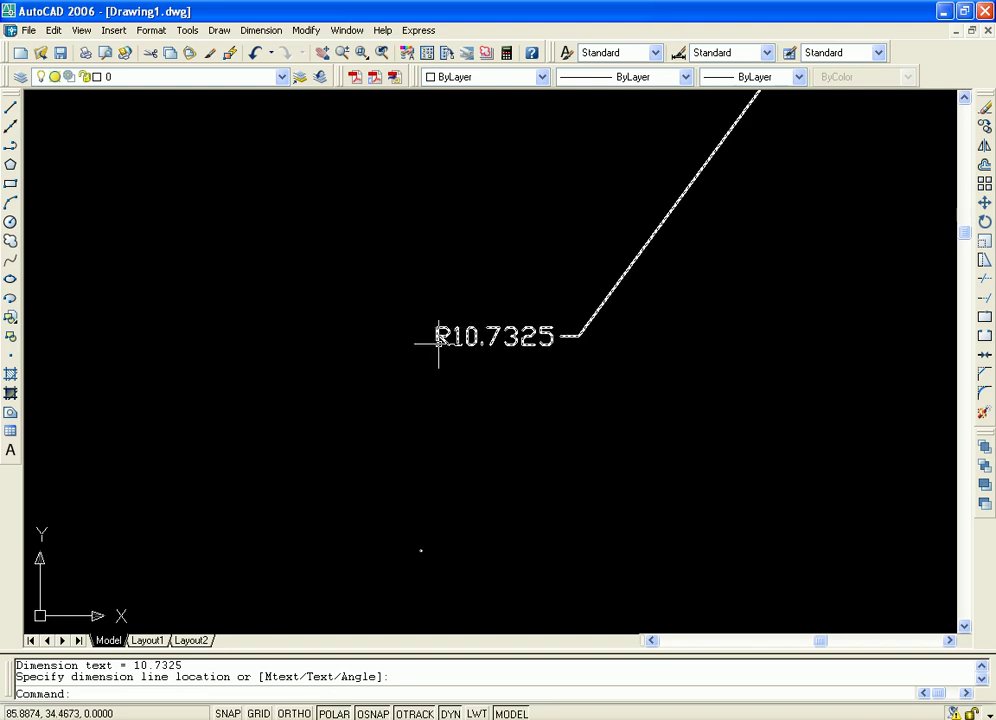
scroll(671, 547, "down", 5)
scroll(747, 392, "up", 1)
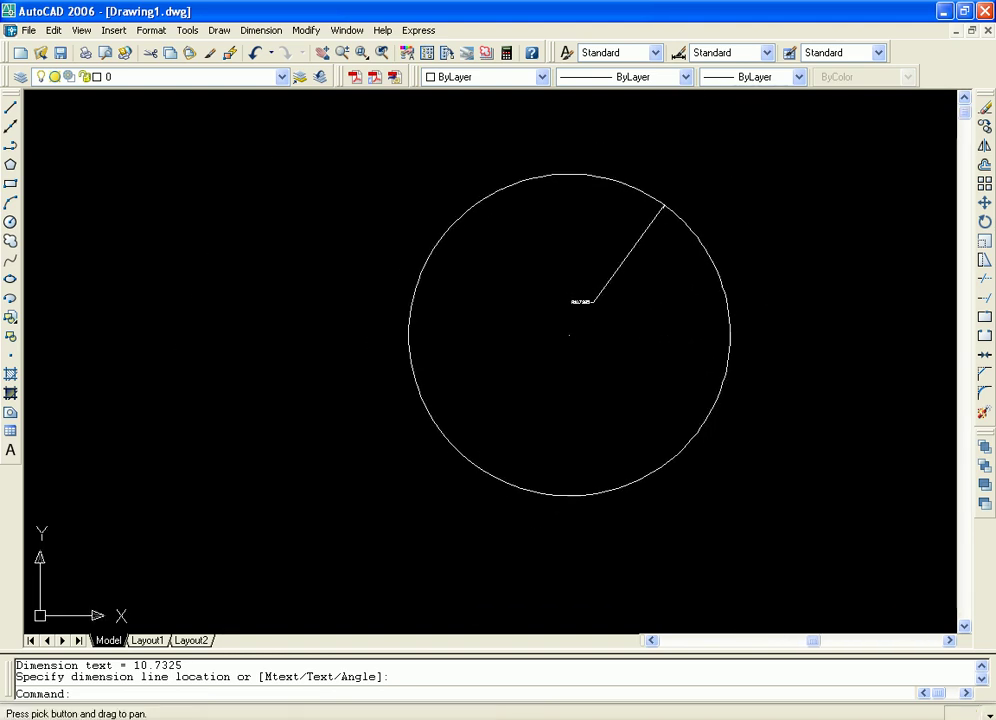
scroll(654, 333, "up", 1)
mouse_move(654, 333)
middle_mouse_down()
mouse_move(671, 309)
mouse_move(581, 342)
middle_mouse_up()
scroll(582, 341, "up", 1)
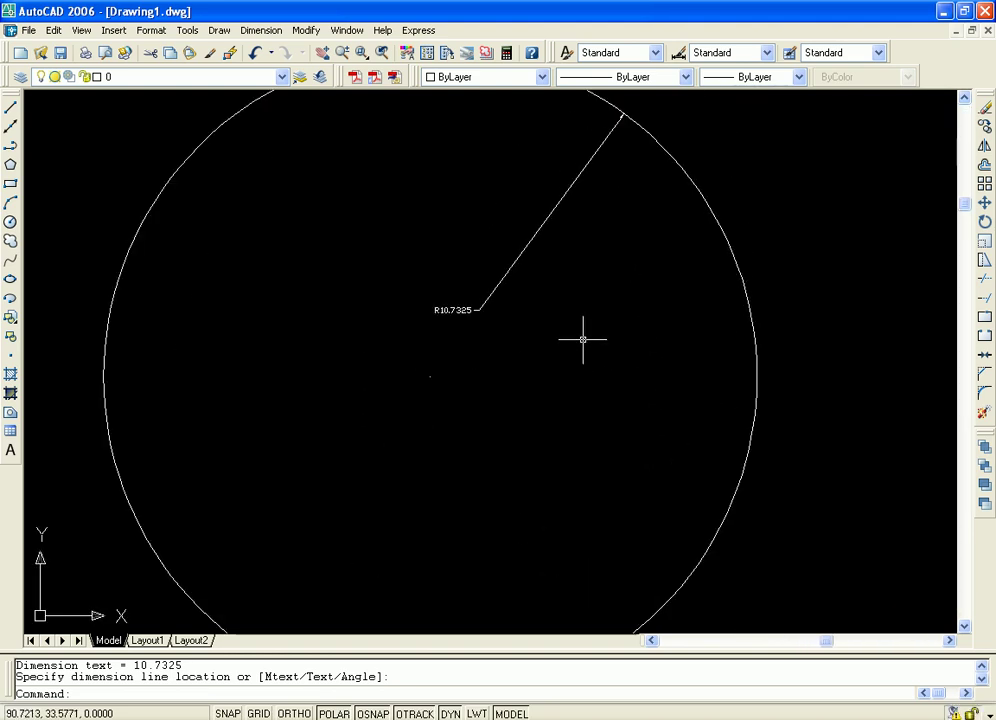
scroll(578, 322, "down", 1)
scroll(556, 335, "up", 1)
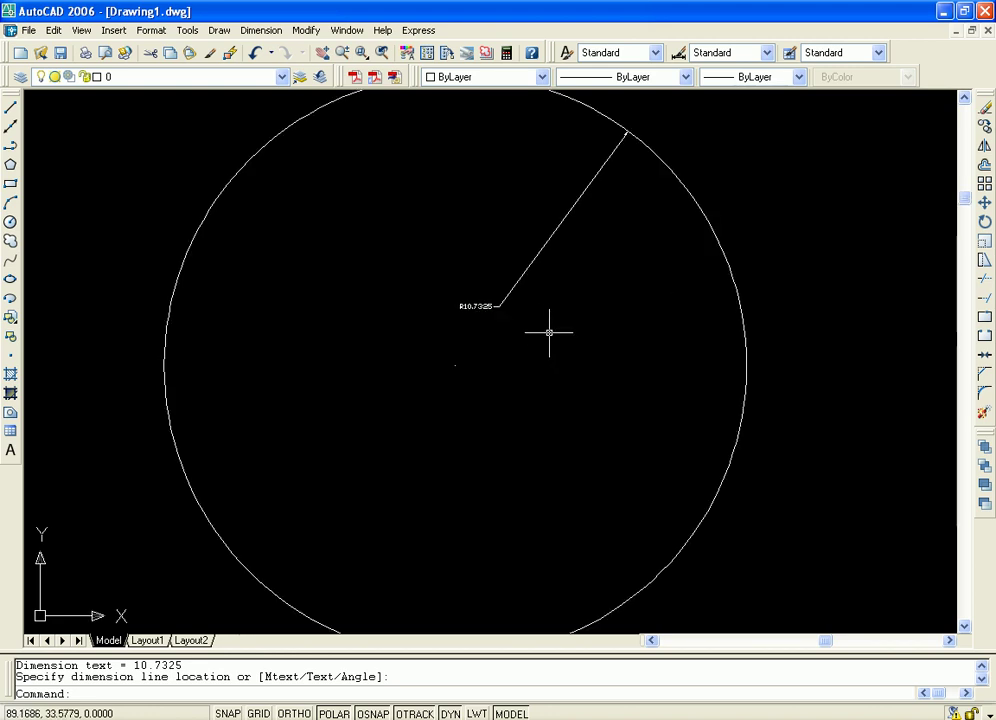
left_click(556, 231)
key("Delete")
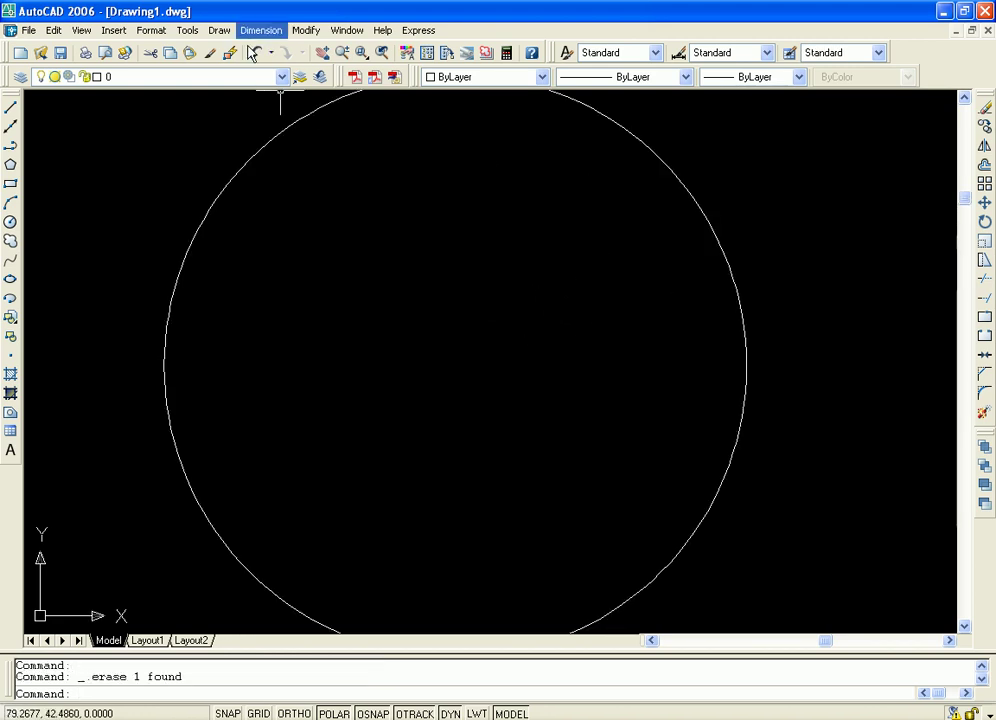
Add an R10.7325 radius dimension placed outside the circle.
left_click(262, 30)
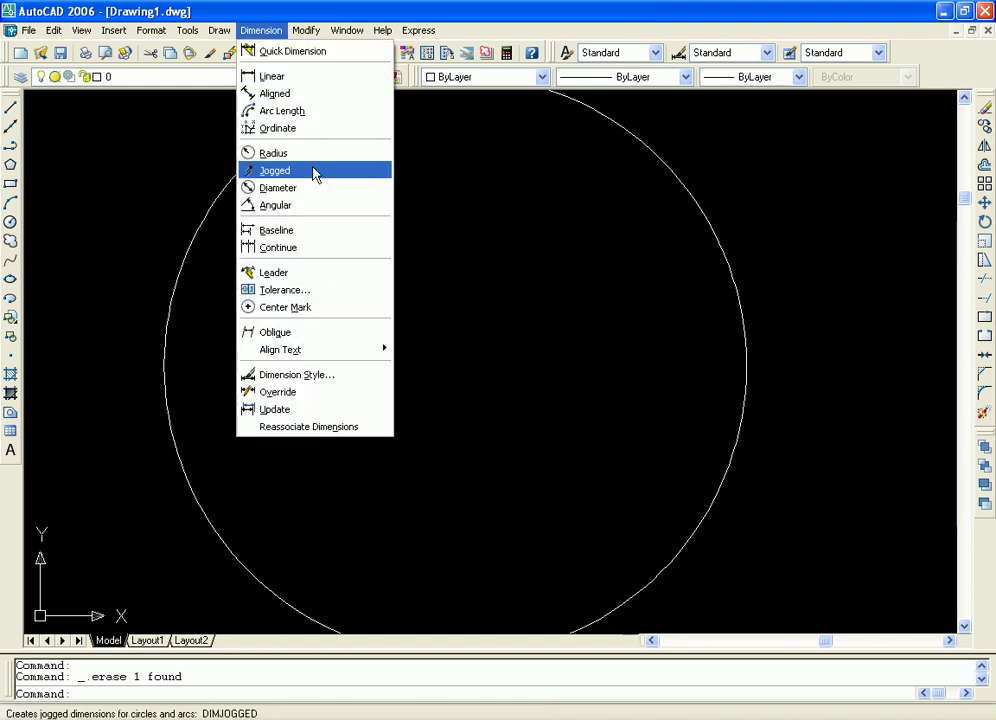
left_click(319, 162)
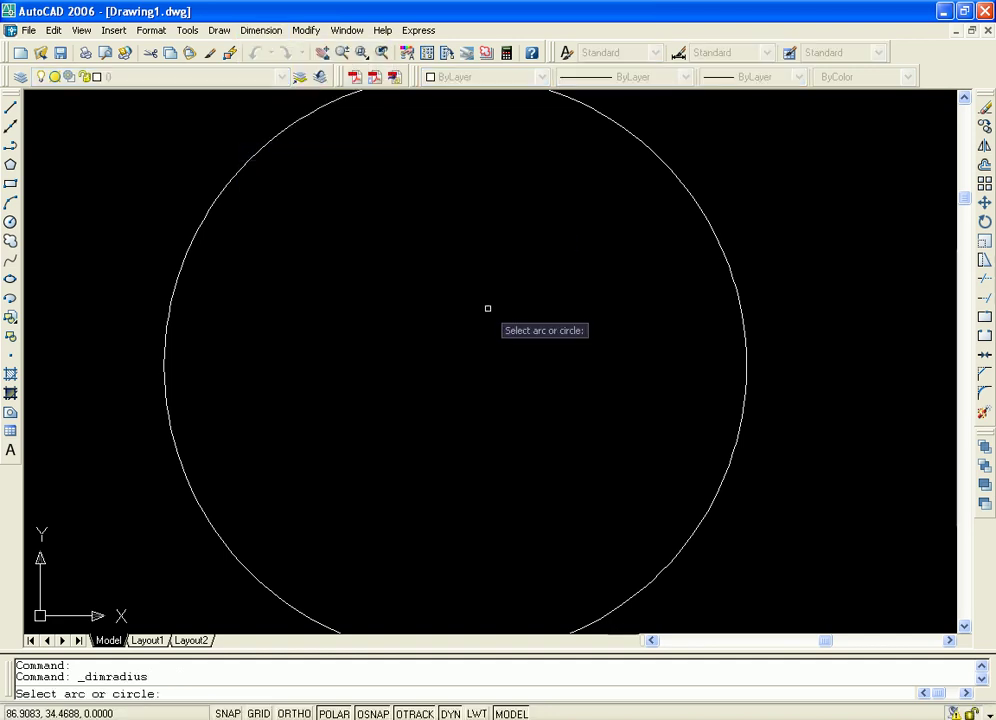
left_click(692, 196)
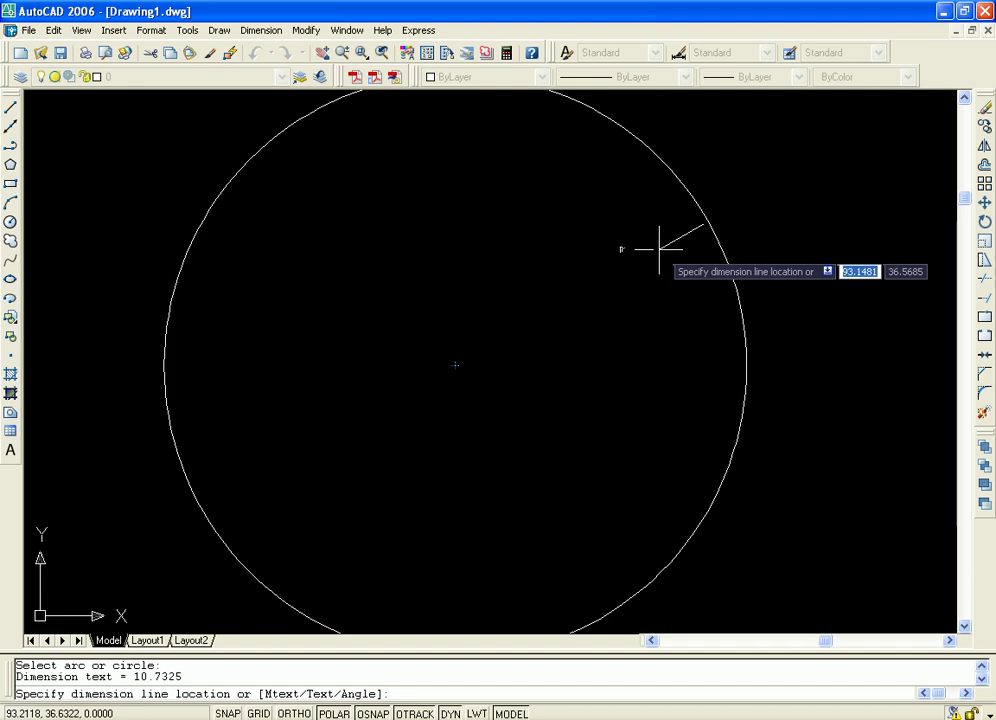
left_click(858, 165)
Pan to the outside R10.7325 dimension and erase it.
middle_click_drag(891, 305, 707, 285)
scroll(702, 285, "up", 4)
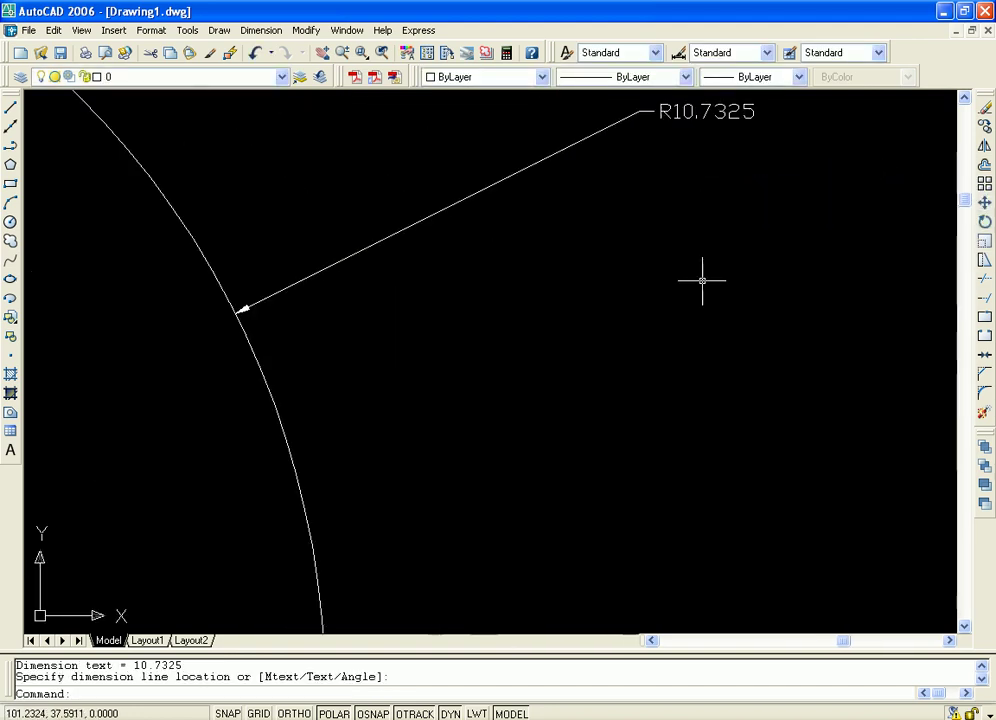
scroll(711, 262, "down", 3)
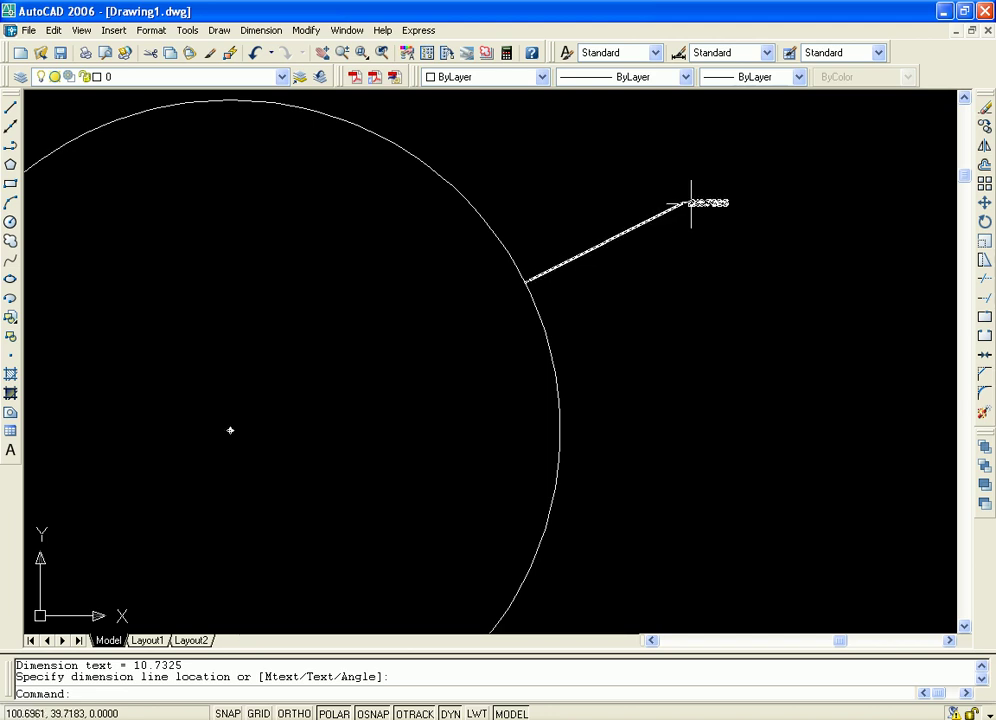
middle_click_drag(626, 425, 819, 338)
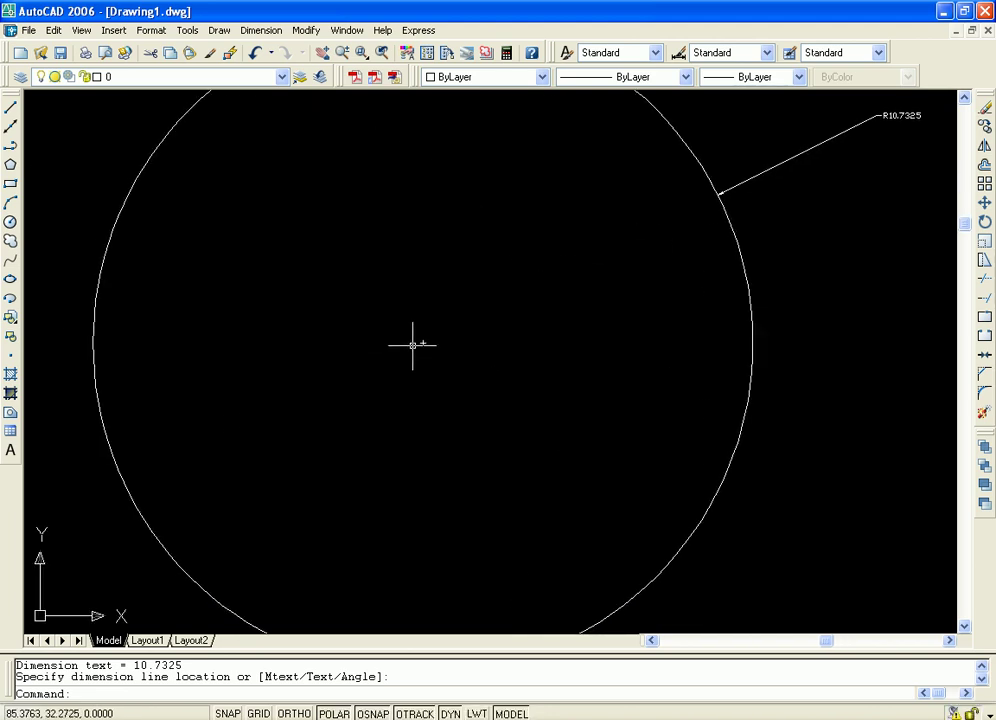
middle_click_drag(832, 251, 717, 324)
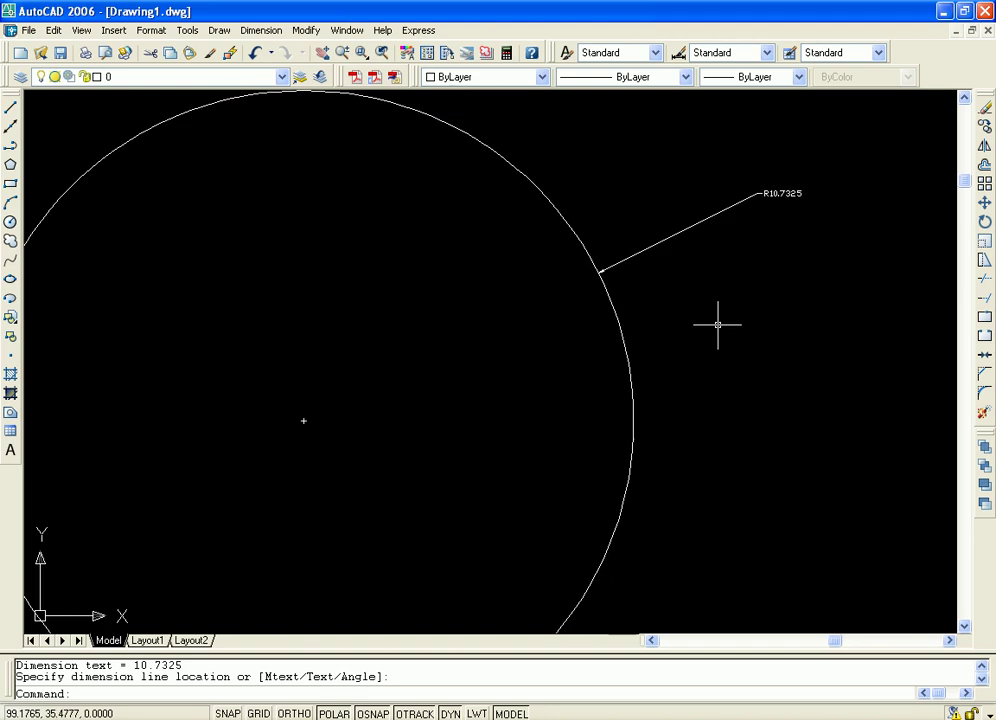
left_click(776, 193)
key("Delete")
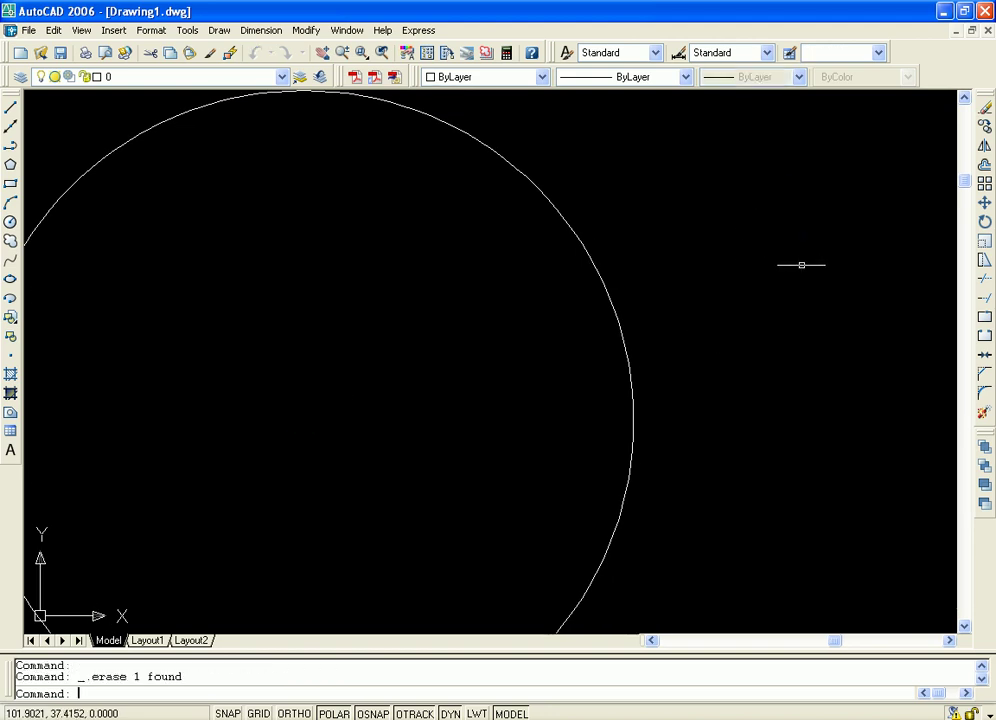
Zoom and pan until the circle is centred in the drawing area.
scroll(731, 318, "down", 3)
scroll(729, 317, "up", 1)
middle_click_drag(728, 317, 747, 271)
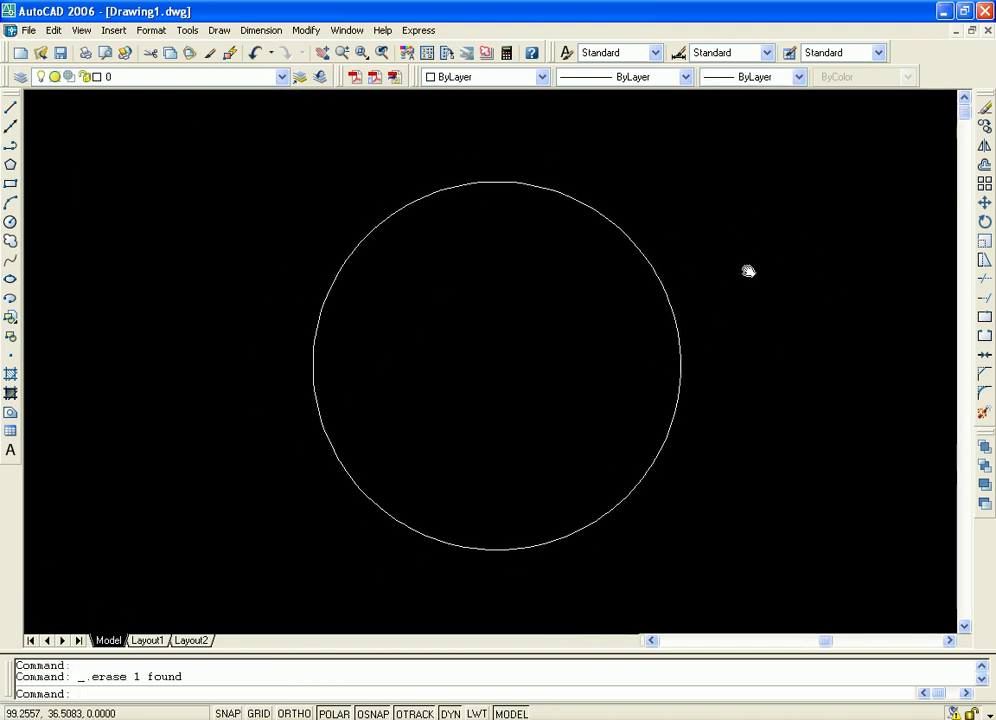
scroll(716, 307, "up", 2)
scroll(650, 300, "down", 2)
middle_click_drag(637, 297, 538, 249)
scroll(538, 249, "down", 1)
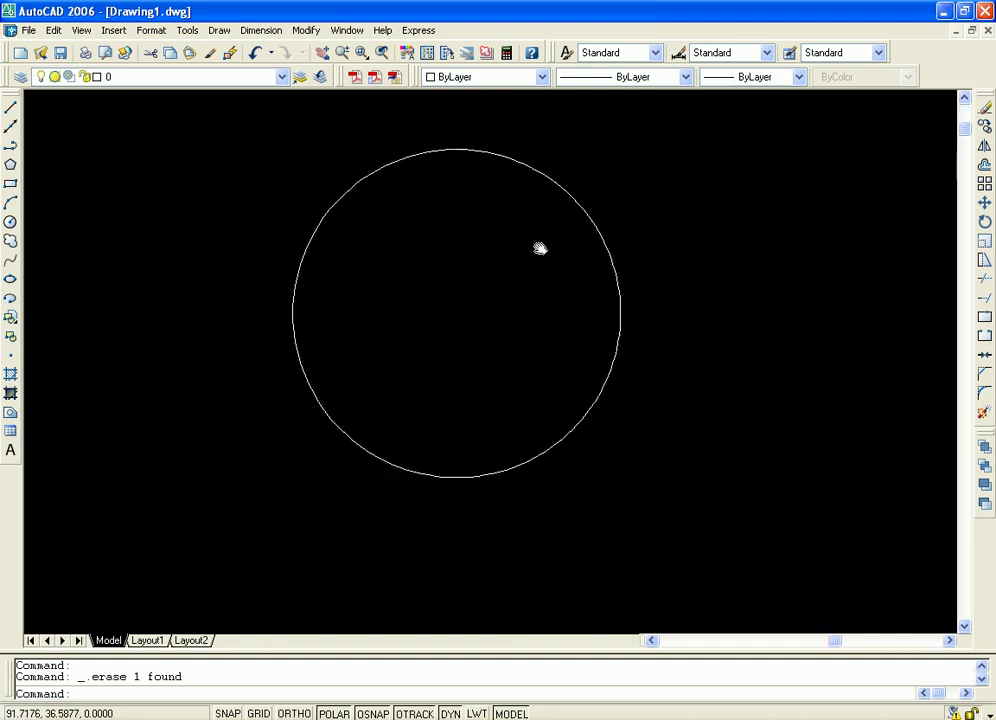
scroll(452, 284, "up", 1)
scroll(445, 298, "down", 1)
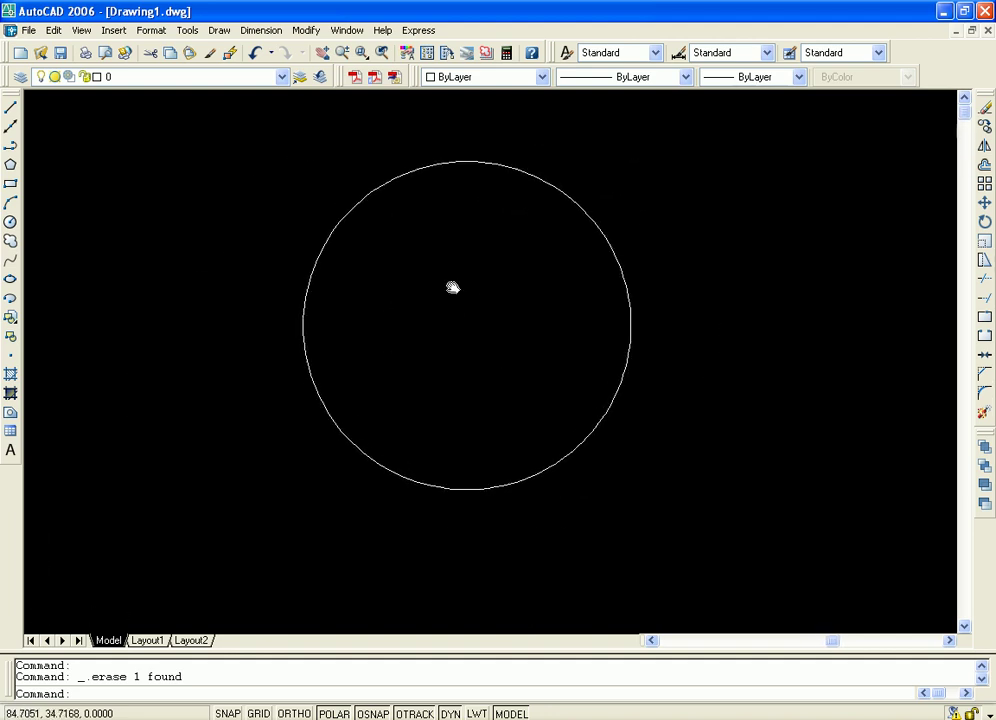
scroll(485, 289, "up", 1)
middle_click_drag(451, 287, 485, 292)
scroll(485, 292, "up", 2)
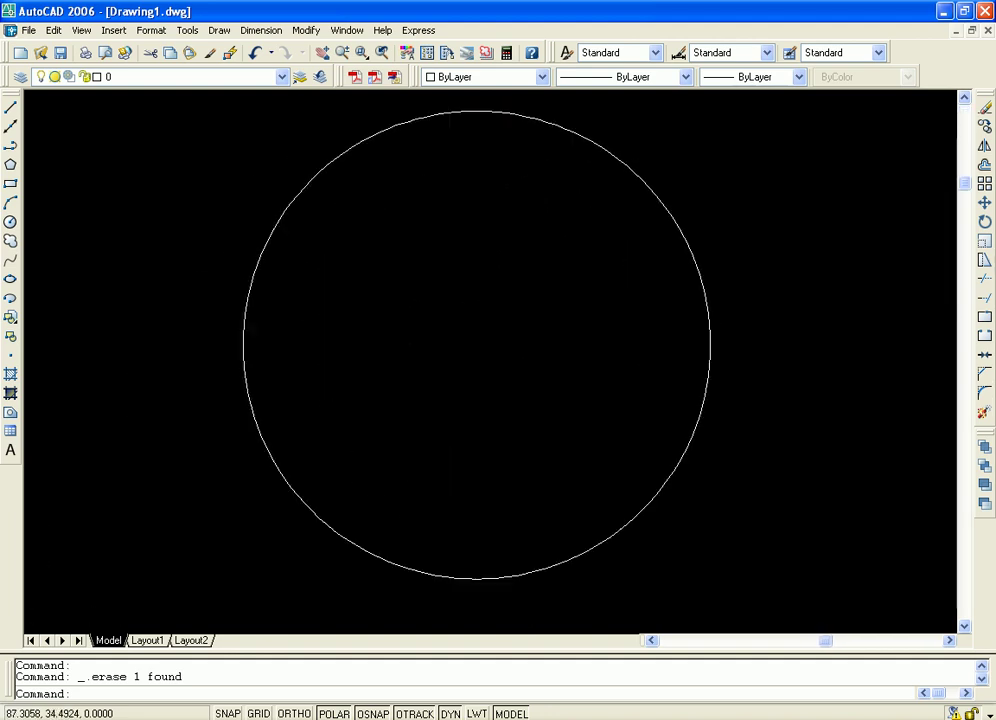
scroll(550, 299, "down", 2)
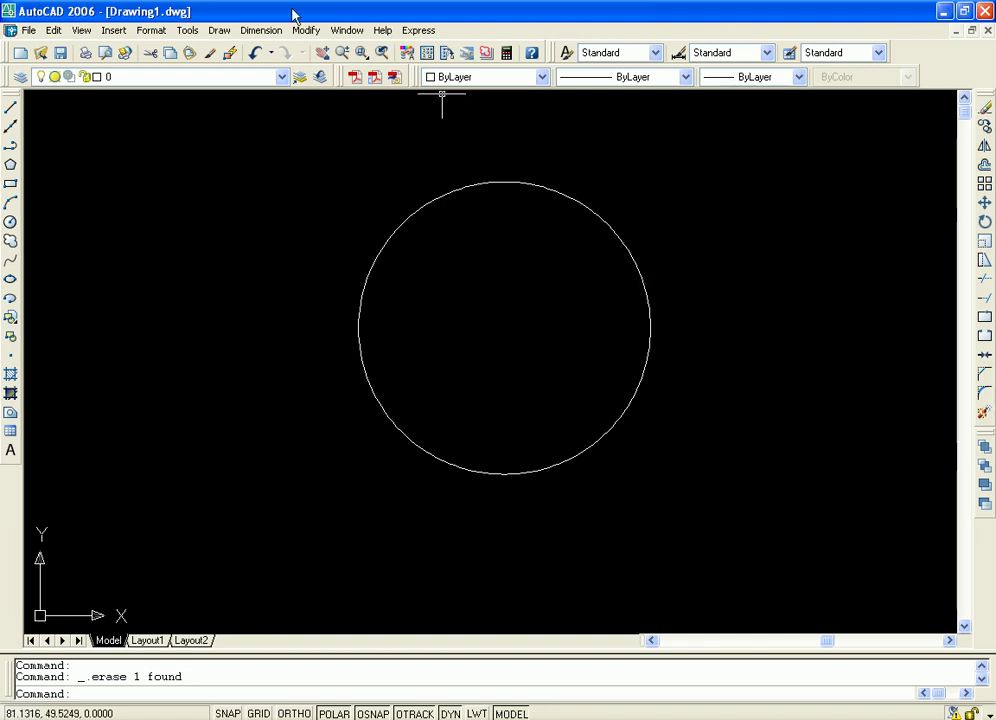
Place an R10.7325 radius dimension inside the circle and switch GRID on.
left_click(260, 30)
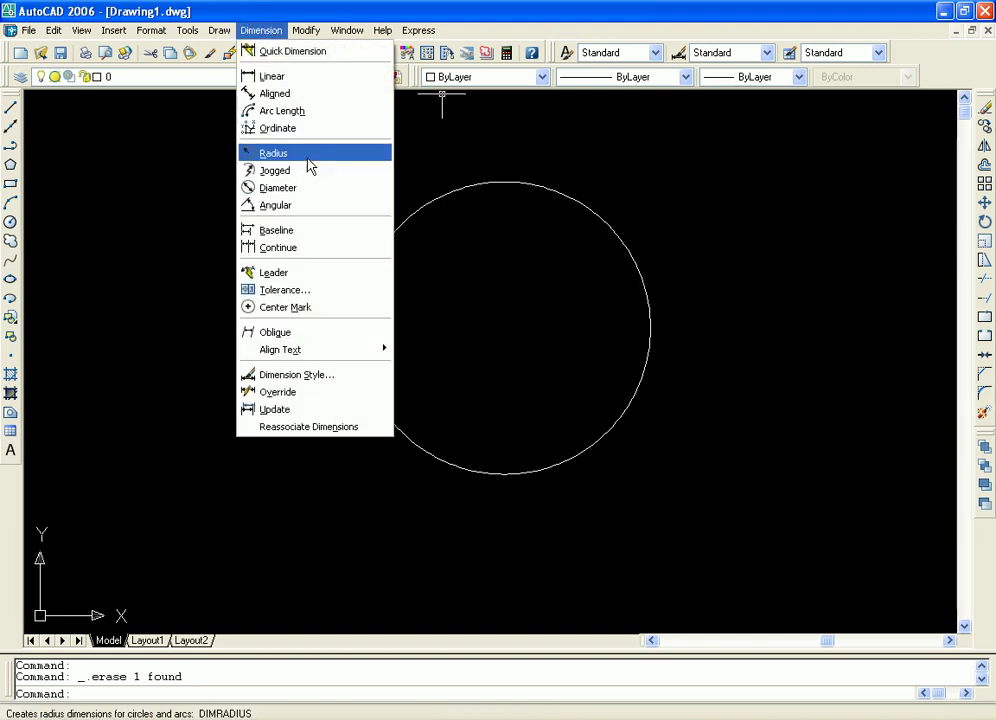
left_click(273, 153)
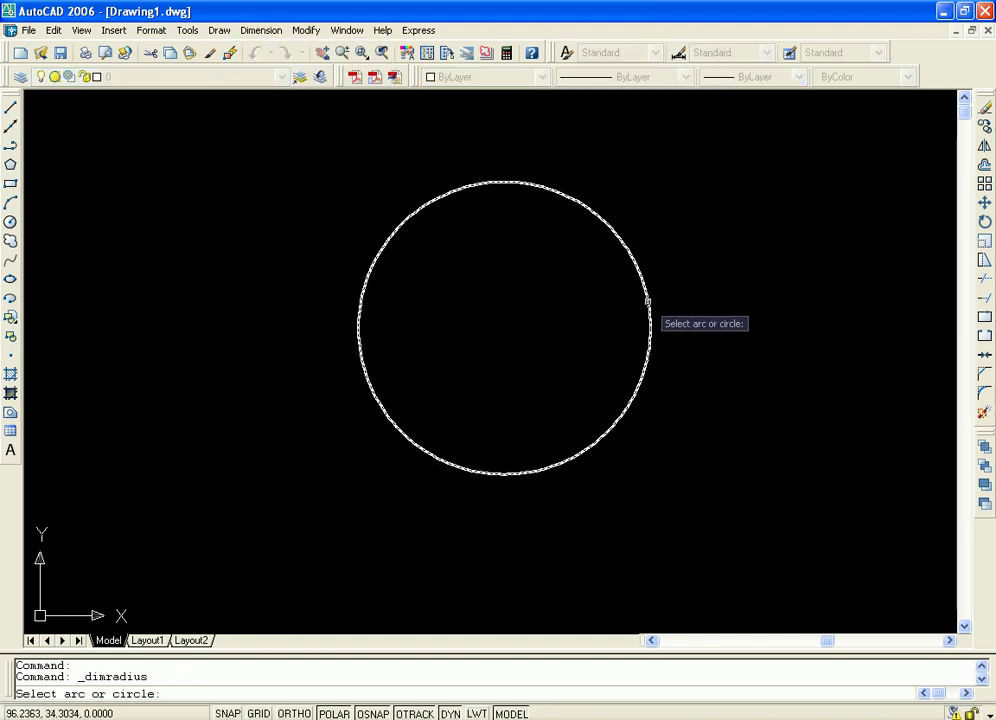
left_click(647, 301)
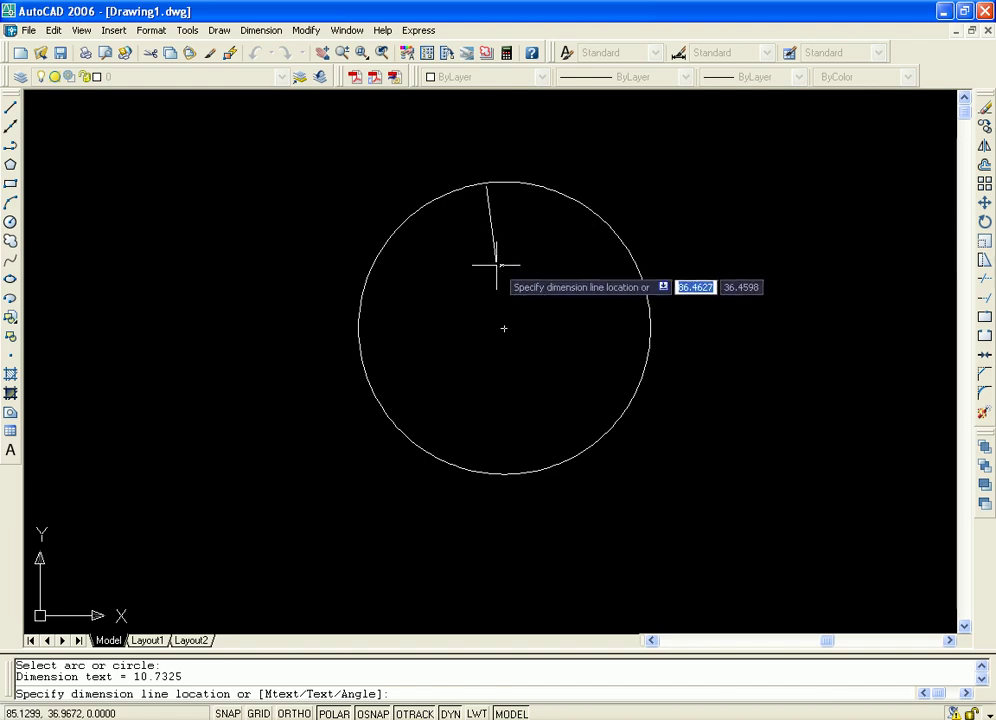
left_click(545, 289)
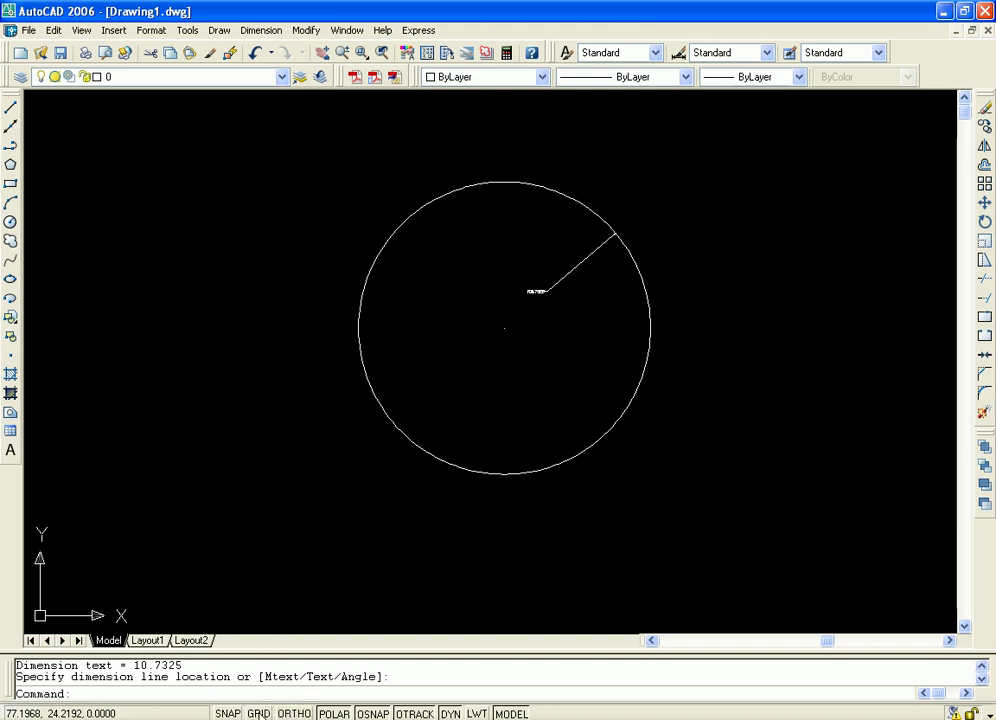
left_click(258, 714)
Switch GRID back off and pan the dimensioned circle back into view.
mouse_move(228, 500)
middle_mouse_down()
mouse_move(650, 320)
mouse_move(317, 576)
middle_mouse_up()
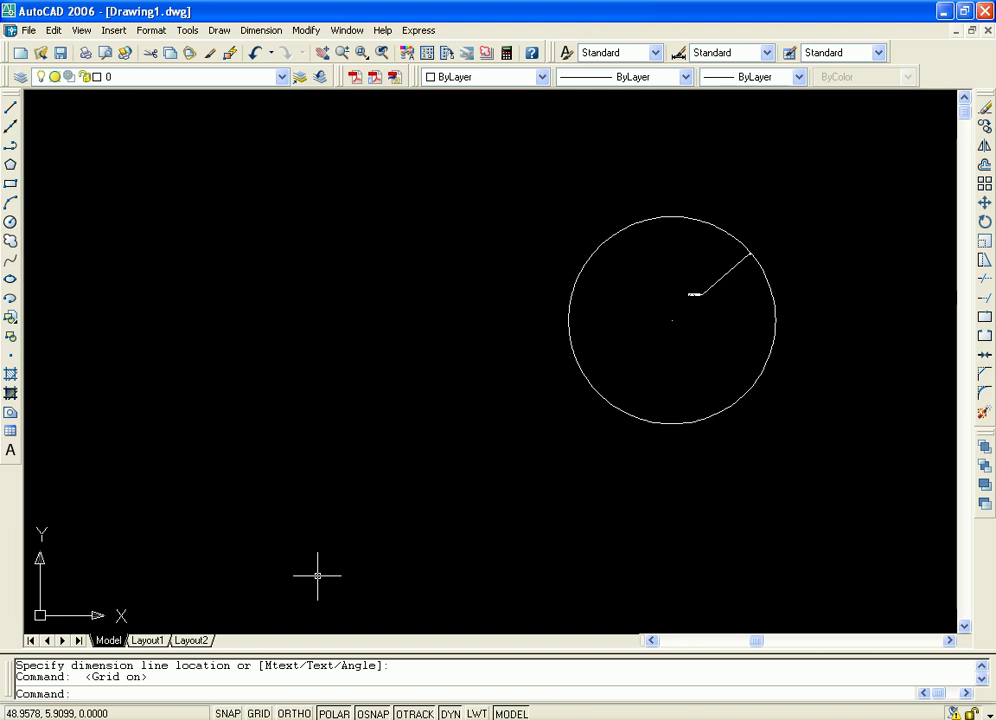
left_click(258, 714)
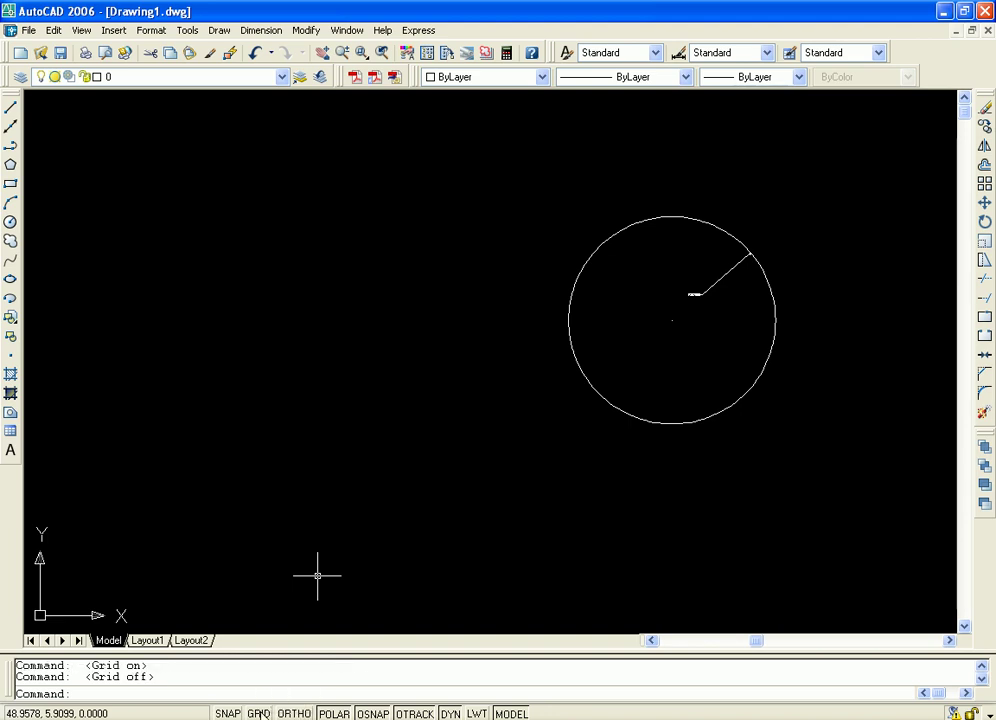
mouse_move(240, 500)
middle_mouse_down()
mouse_move(494, 447)
mouse_move(496, 484)
middle_mouse_up()
scroll(437, 455, "down", 3)
scroll(473, 451, "up", 1)
scroll(465, 460, "up", 1)
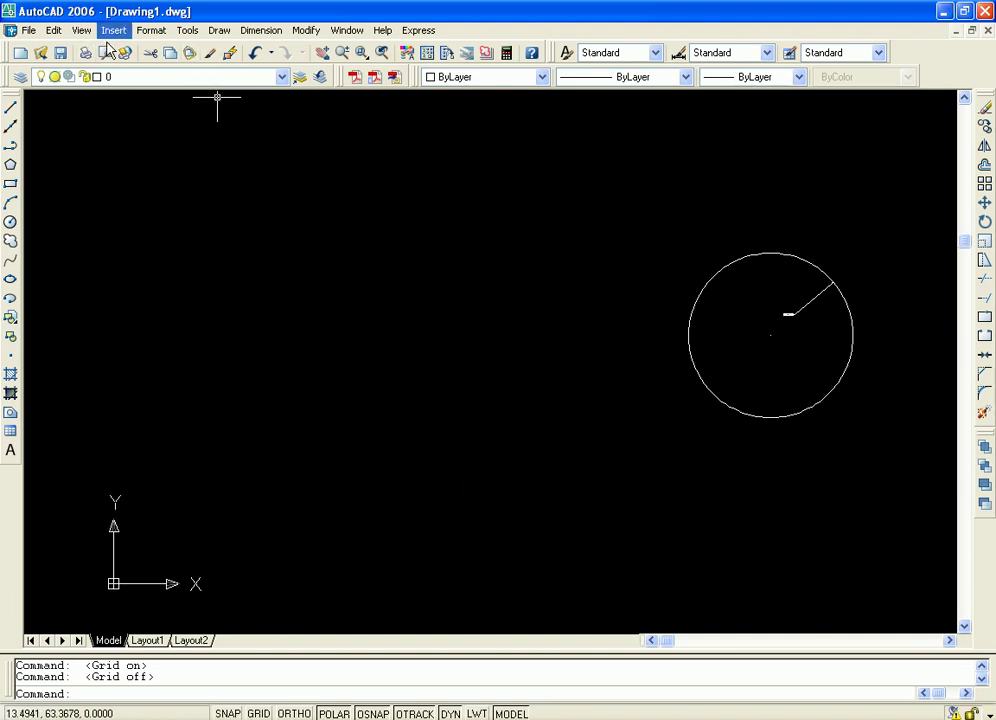
left_click(199, 30)
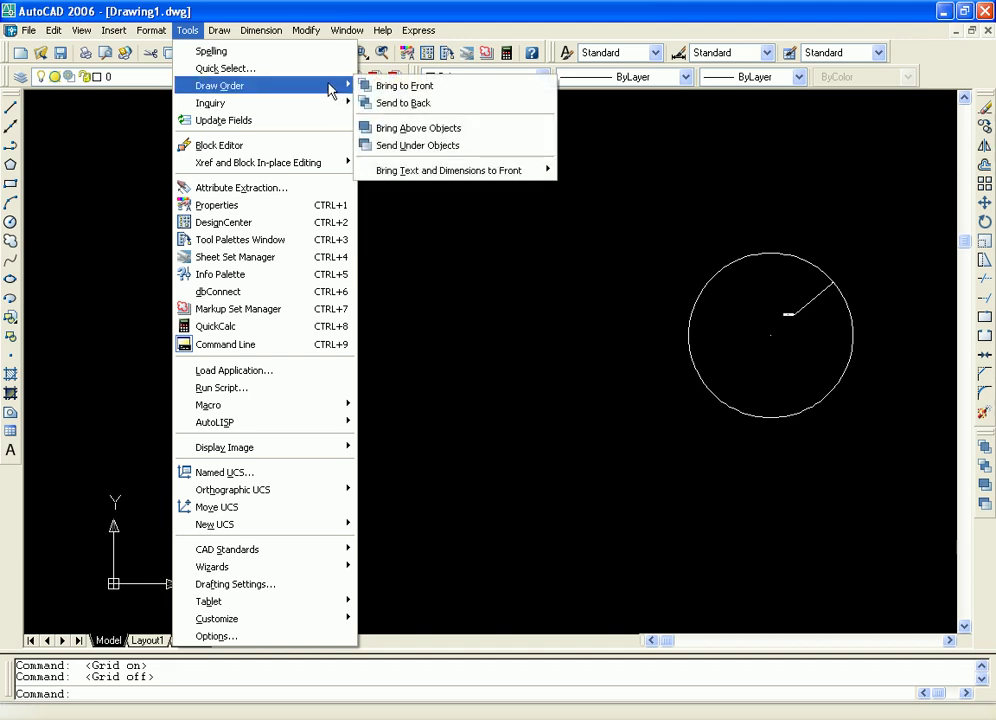
mouse_move(187, 30)
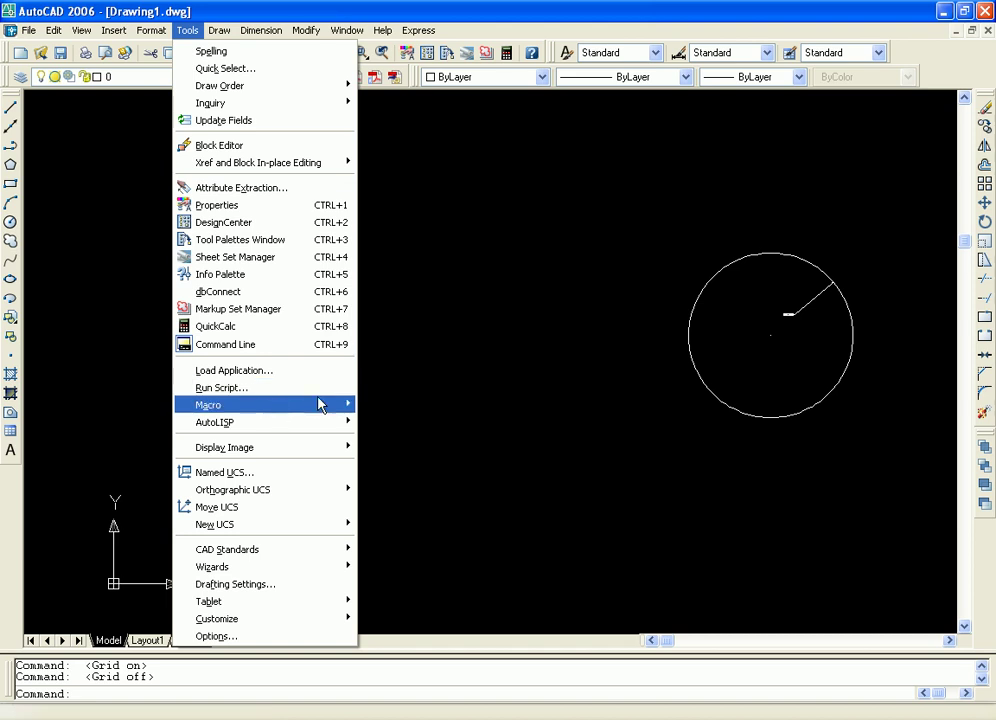
Review the 0.5000 snap and grid spacing in Drafting Settings, close it, and turn GRID off.
mouse_move(262, 404)
left_click(310, 589)
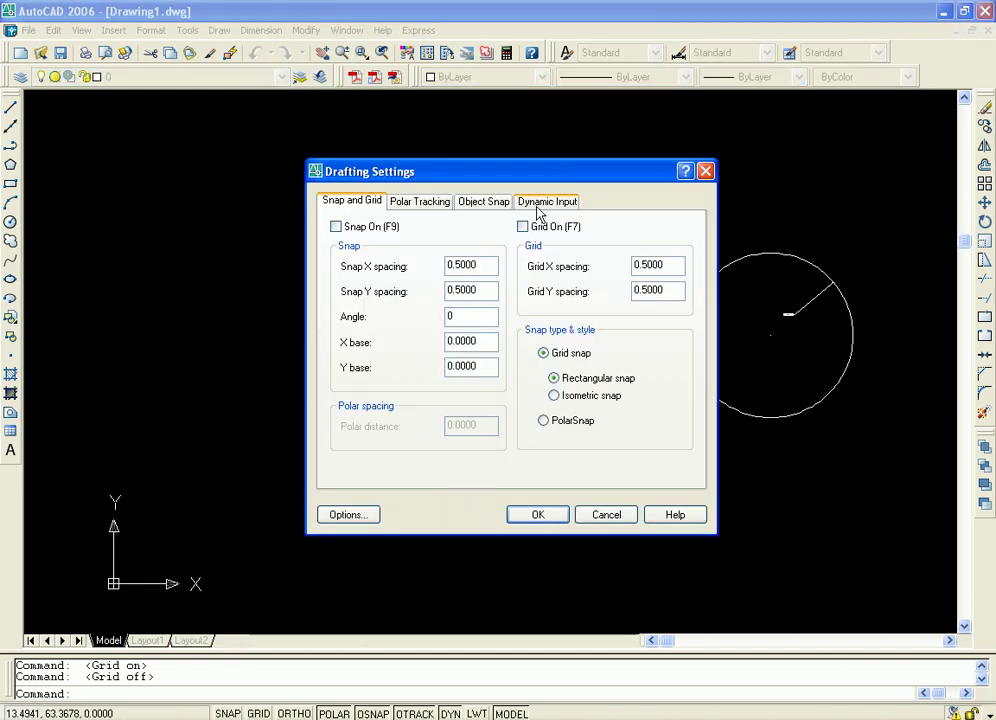
left_click(706, 171)
scroll(491, 460, "down", 4)
scroll(505, 460, "up", 1)
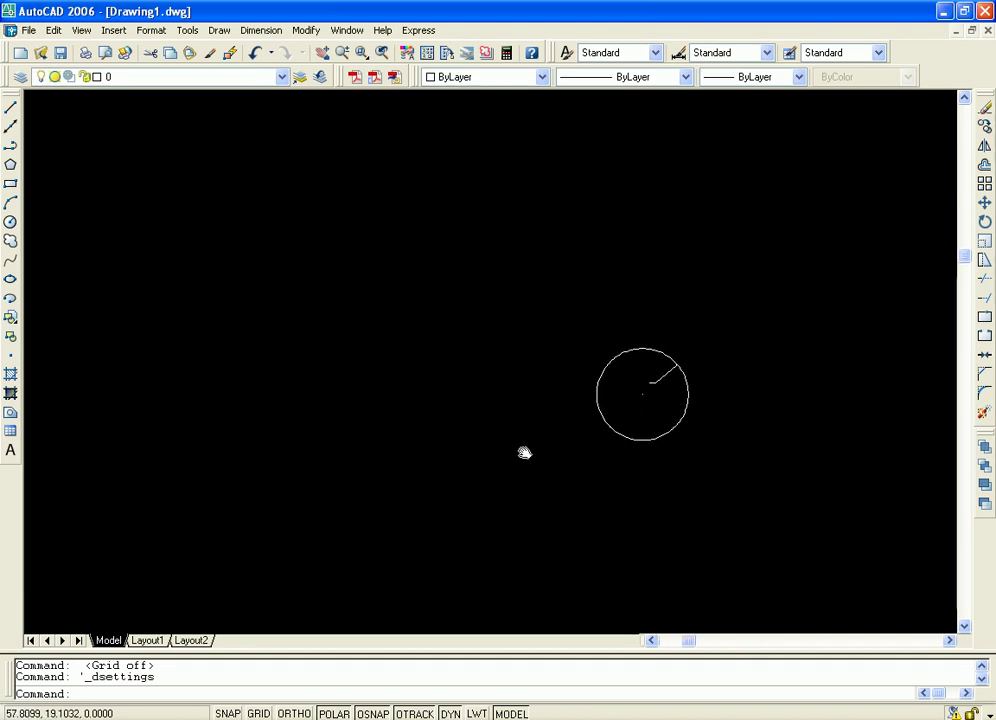
middle_click_drag(524, 453, 341, 524)
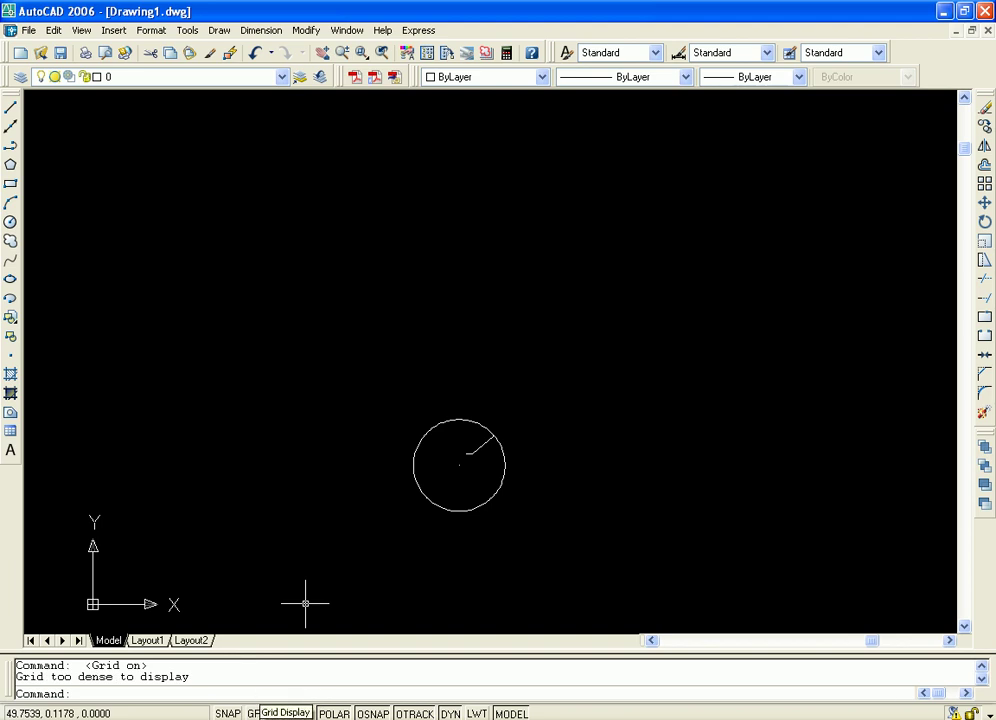
left_click(258, 713)
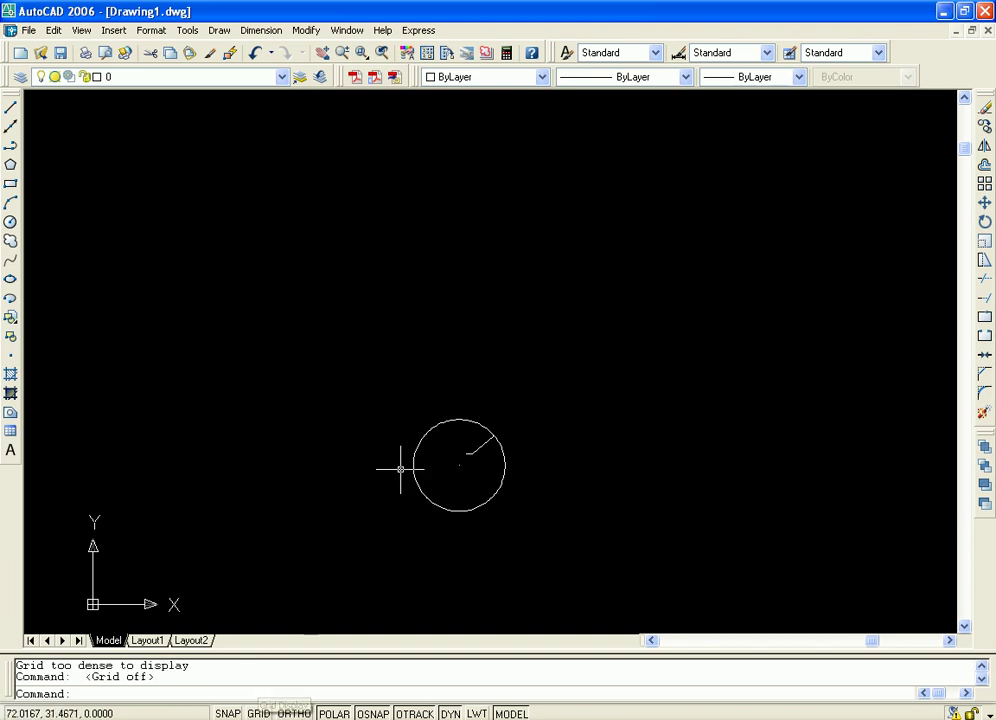
middle_click_drag(400, 469, 349, 499)
scroll(353, 480, "down", 2)
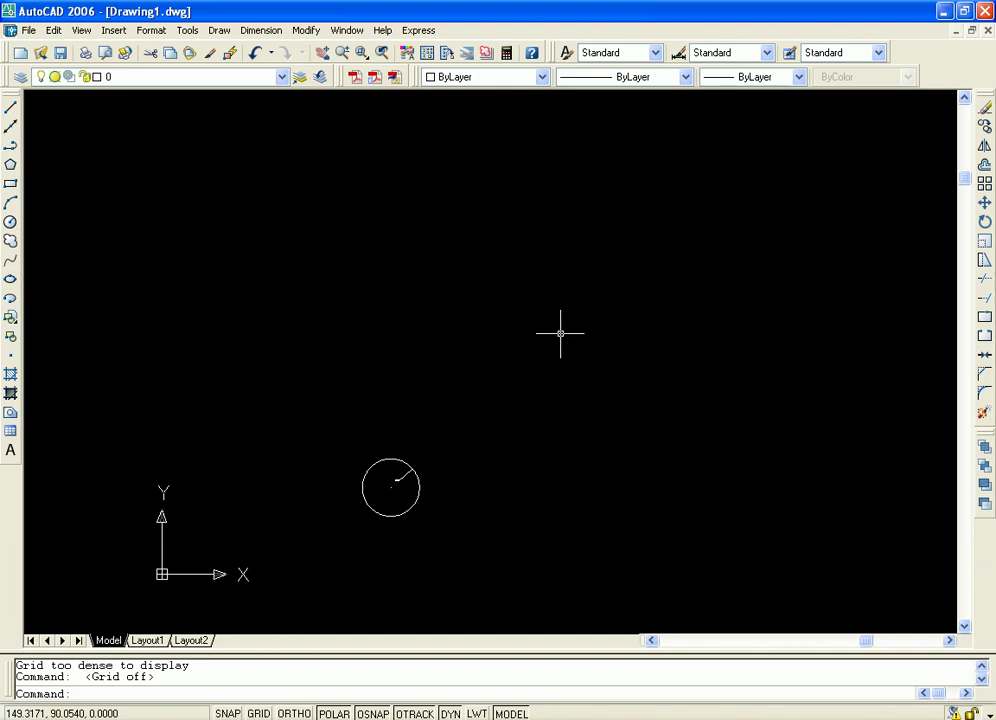
Discard Drawing1.dwg unsaved and create Drawing2 from the acad.dwt template.
scroll(560, 333, "up", 2)
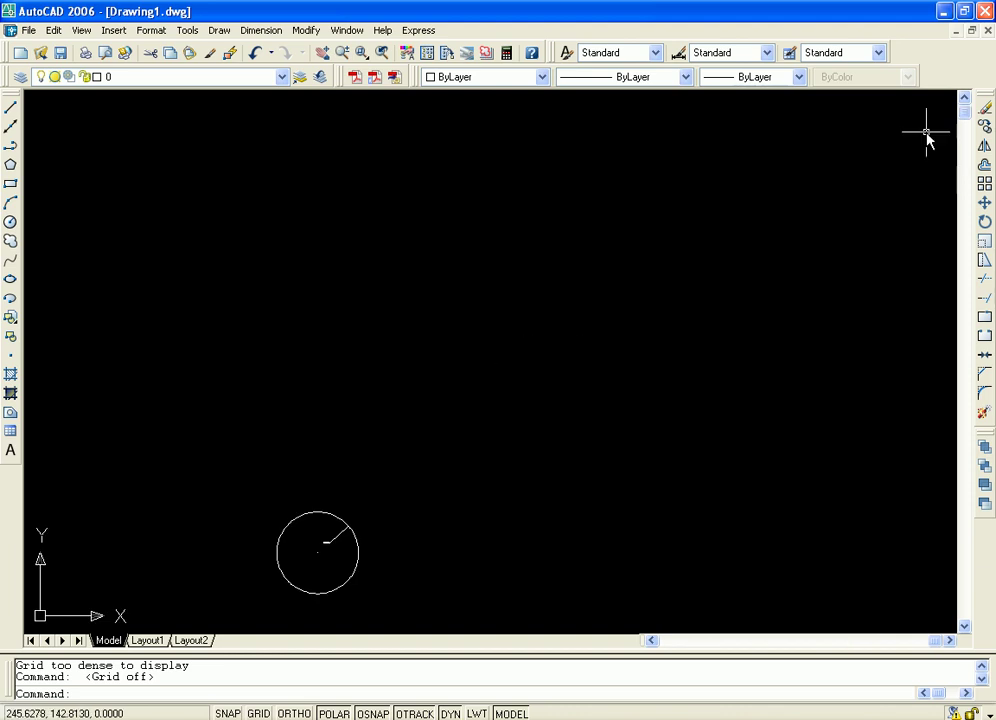
left_click(987, 35)
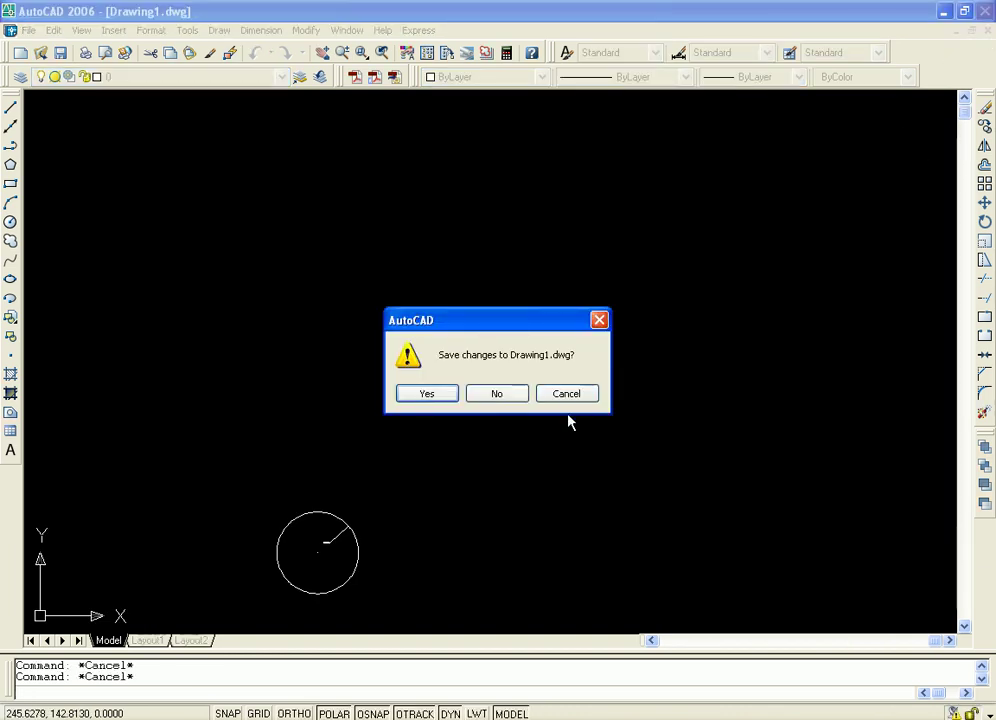
left_click(506, 393)
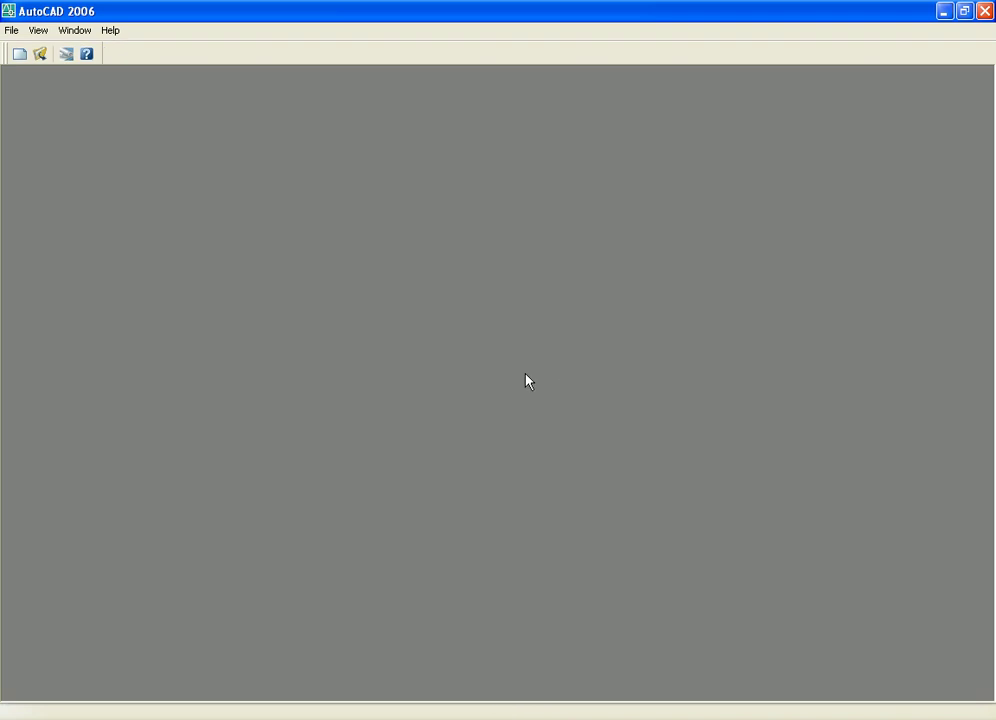
left_click(21, 57)
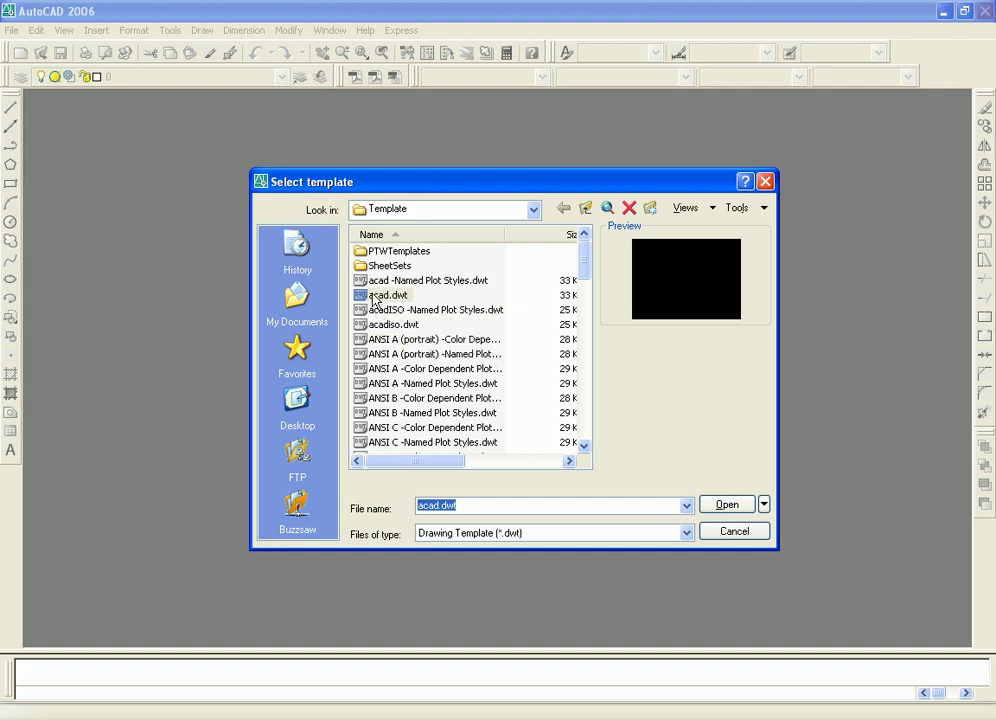
left_click(727, 505)
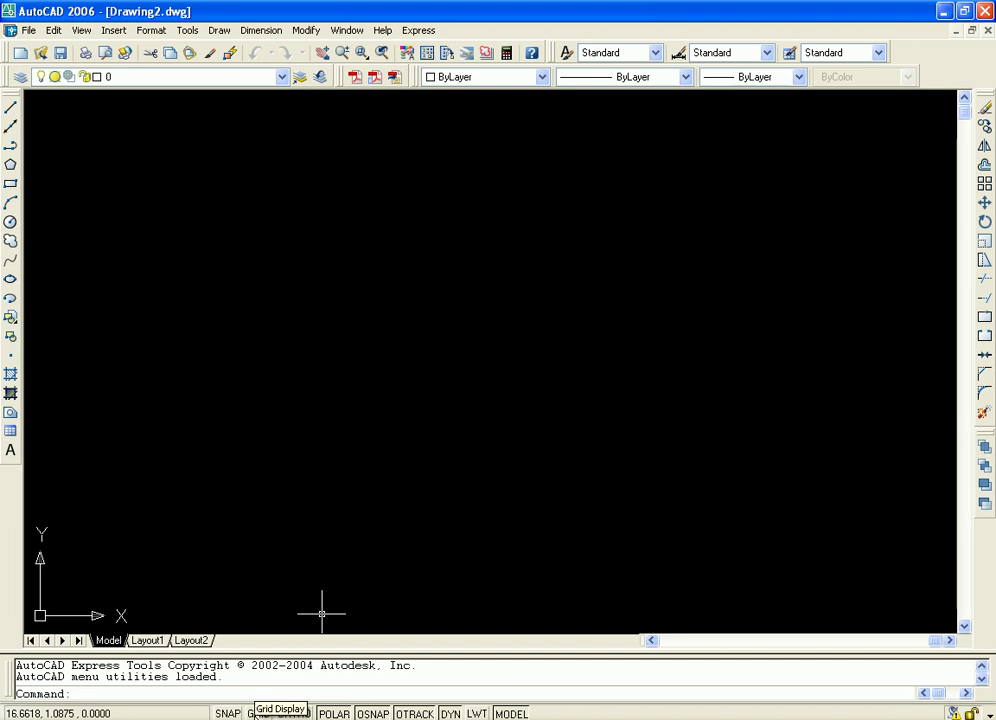
Switch GRID on, pan and zoom so the dots fill the canvas, then switch SNAP on.
left_click(258, 713)
middle_click_drag(198, 492, 405, 428)
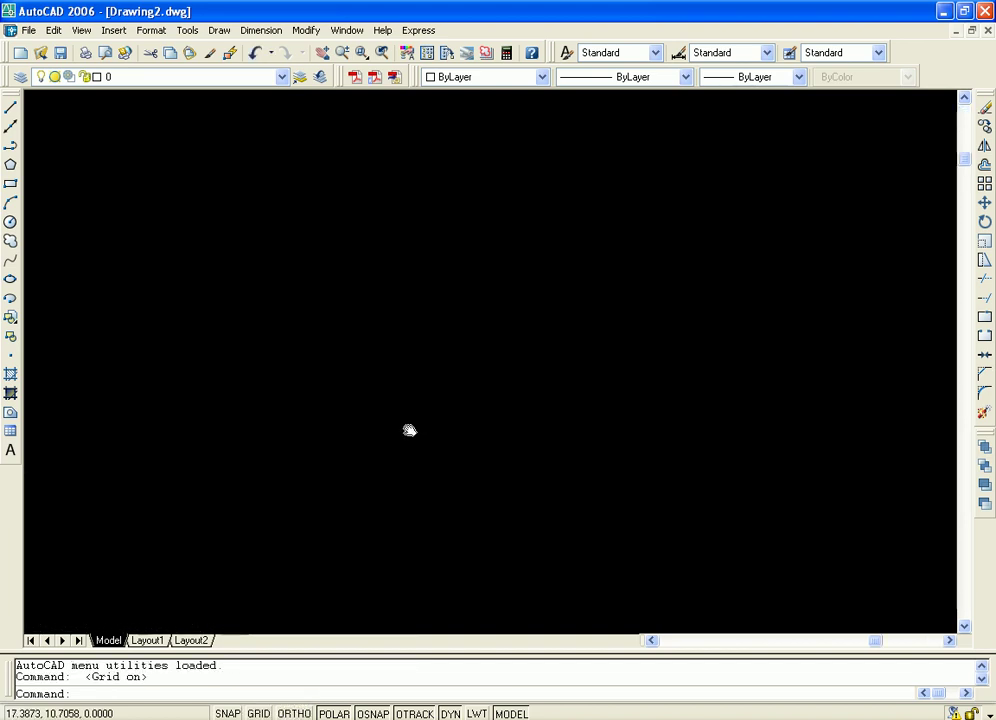
scroll(522, 382, "up", 2)
middle_click_drag(522, 382, 766, 229)
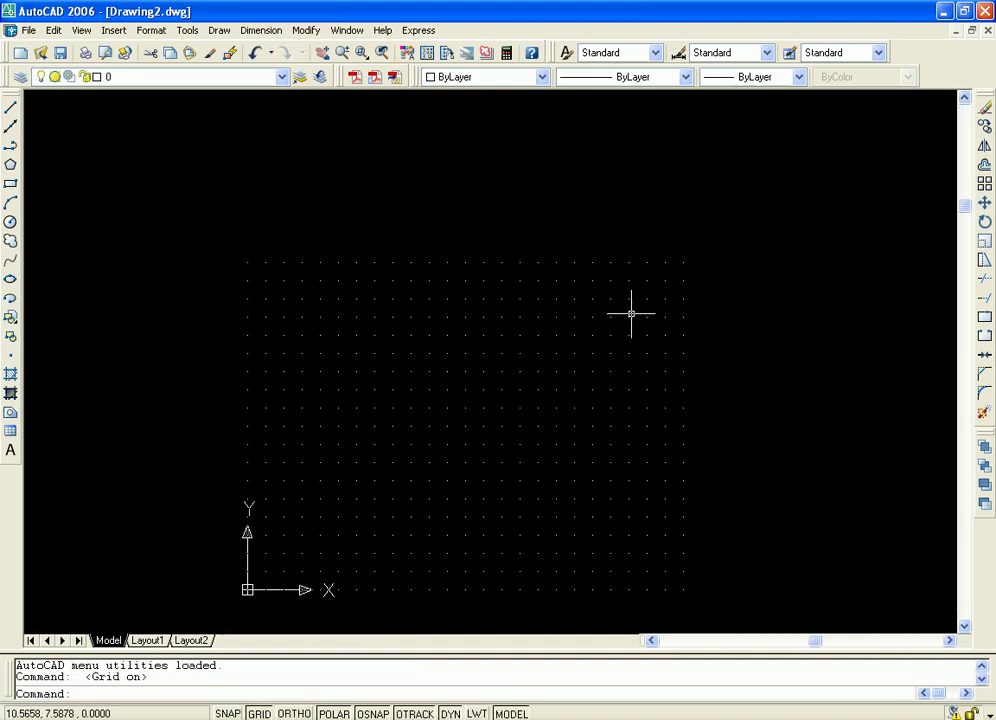
scroll(630, 320, "up", 2)
scroll(630, 324, "up", 2)
scroll(691, 331, "down", 2)
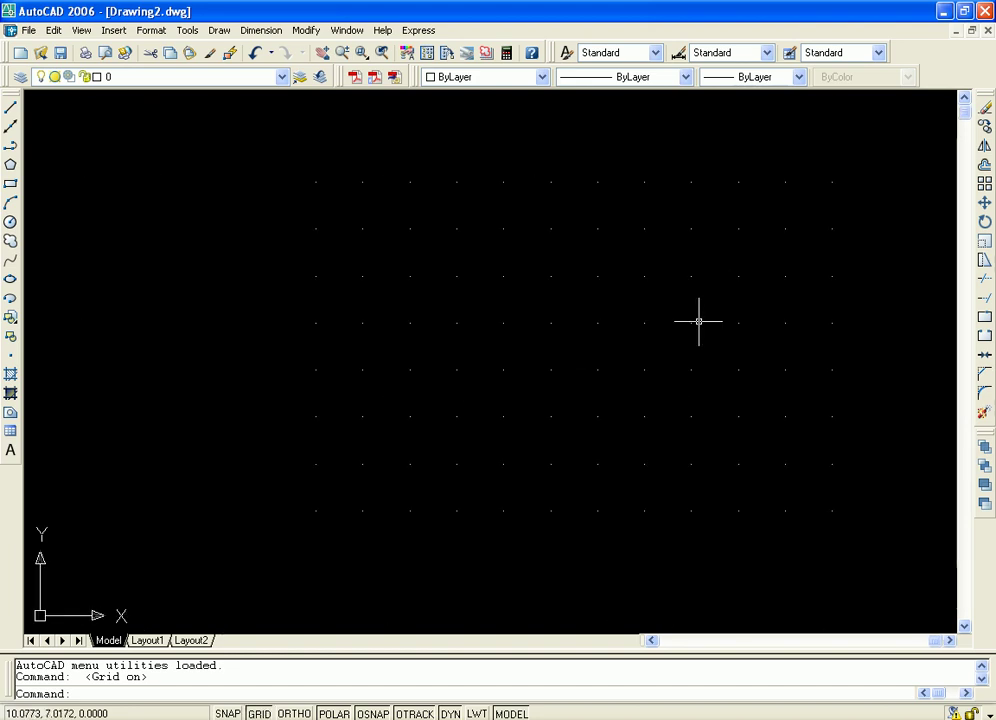
middle_click_drag(698, 322, 655, 331)
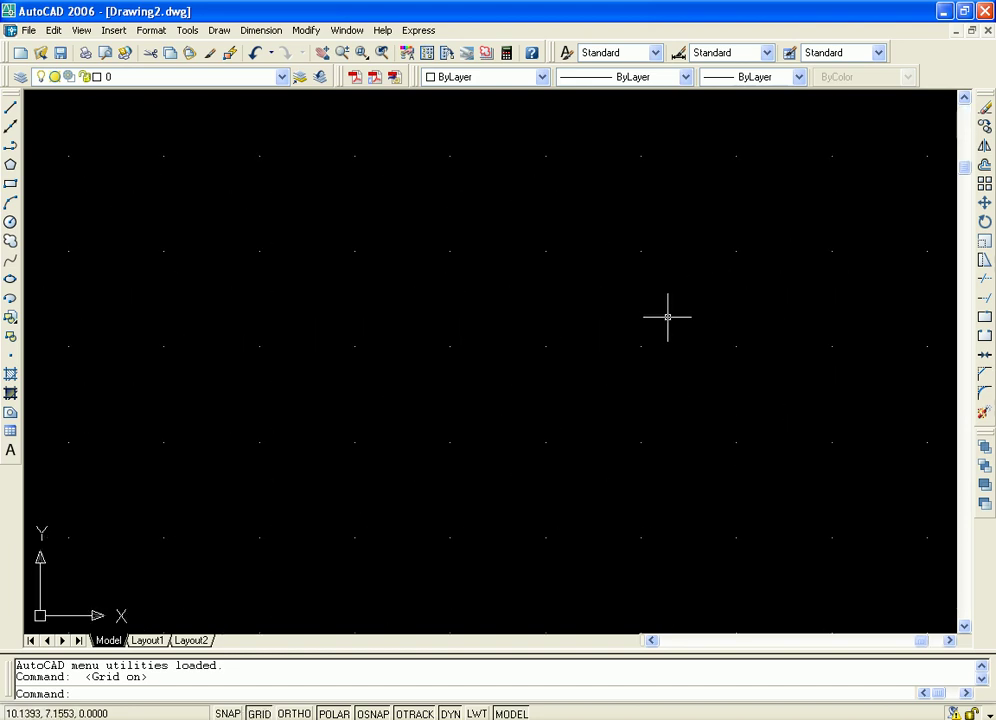
scroll(614, 331, "up", 1)
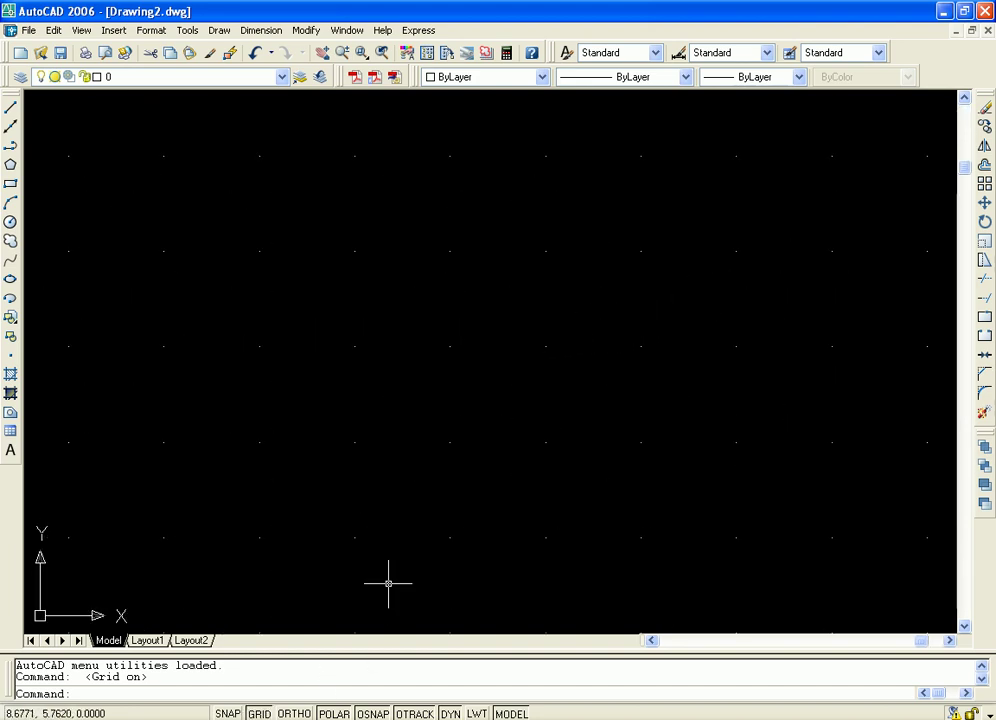
left_click(224, 713)
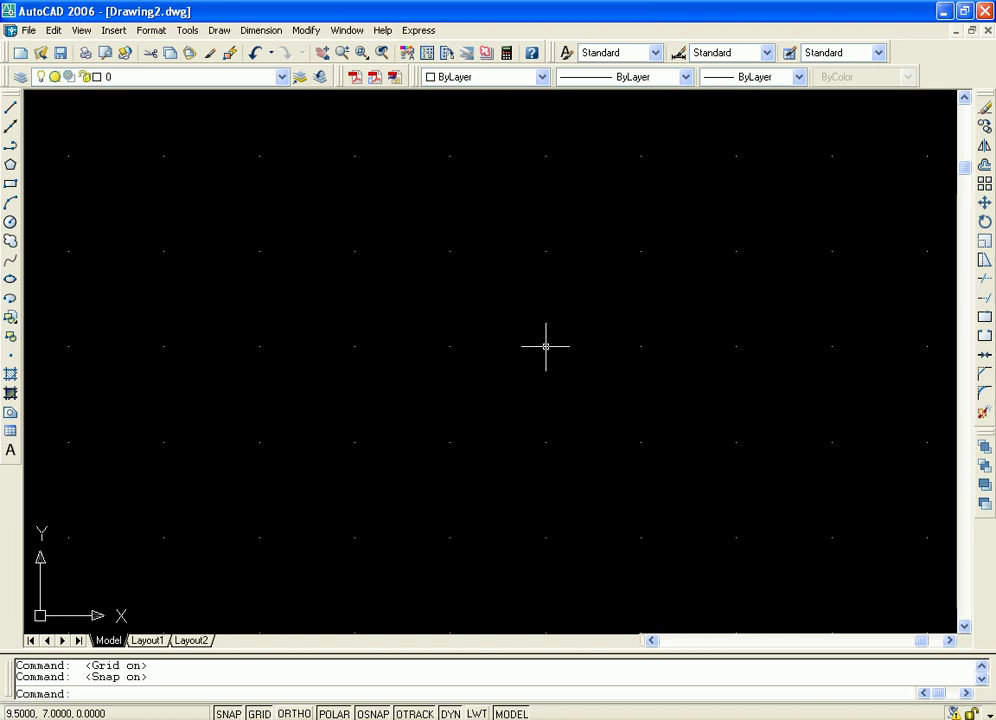
Start trial lines from the drawing centre (including via L) and cancel each with Esc.
left_click(11, 107)
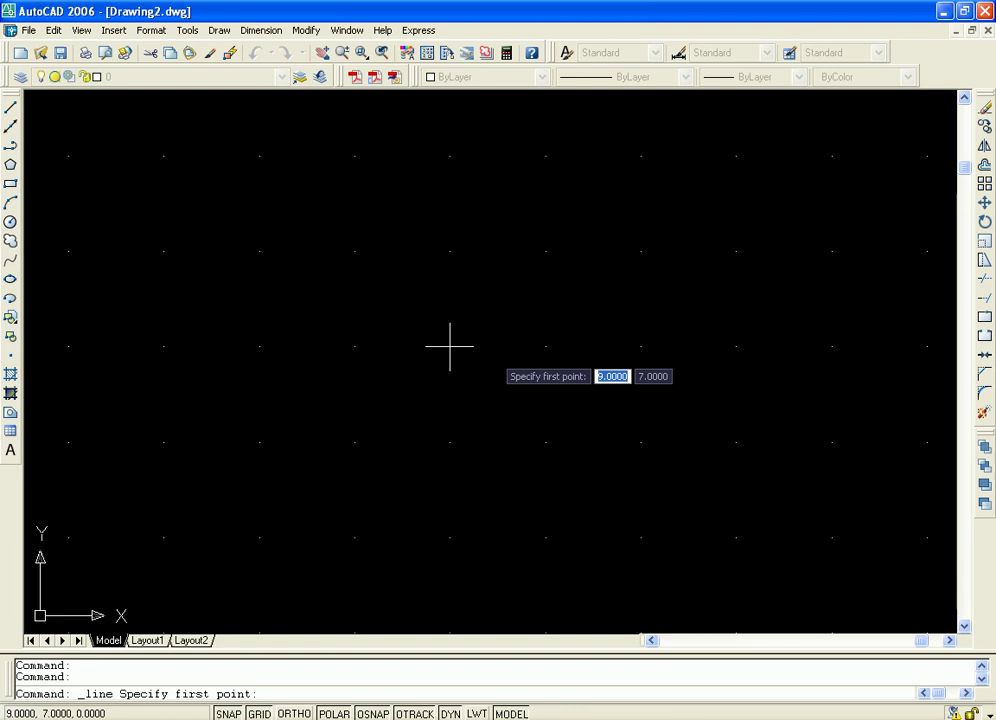
key("Return")
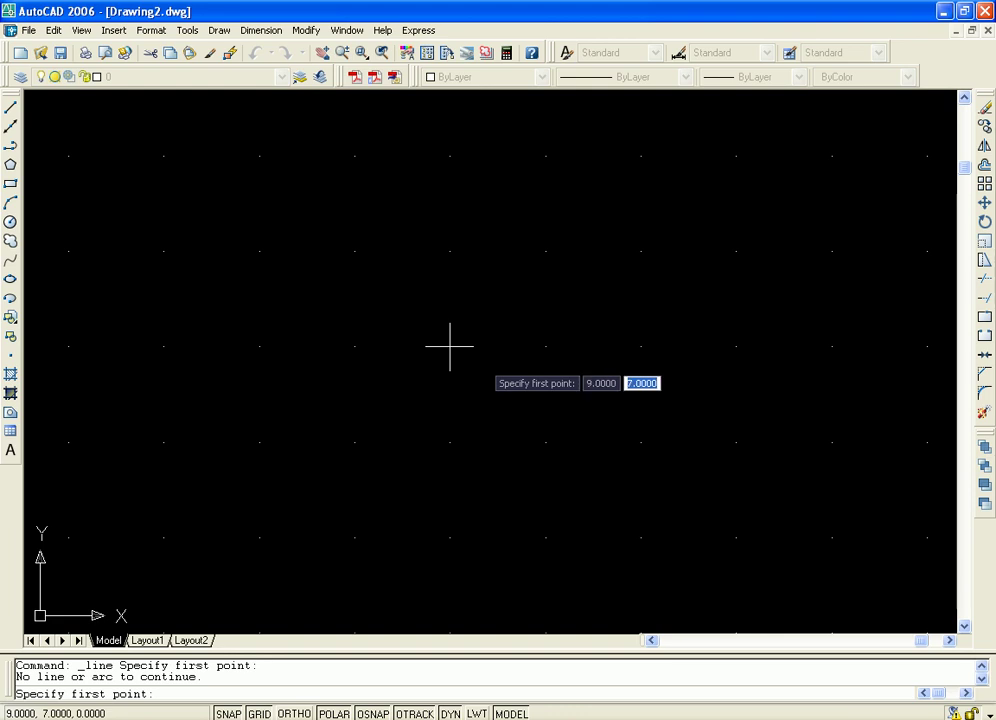
key("Return")
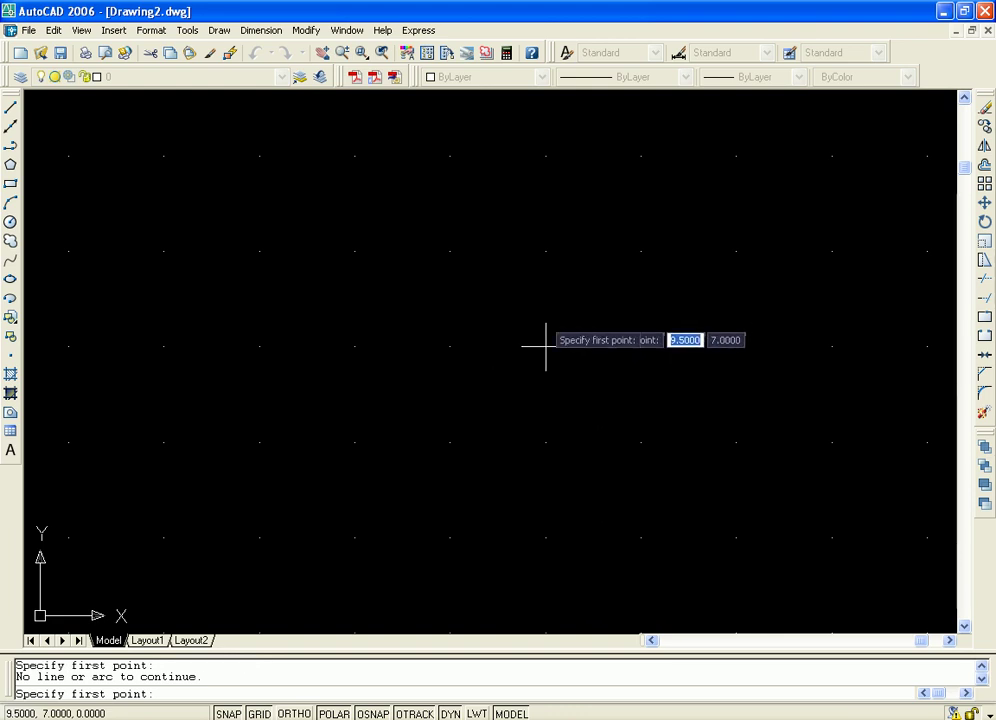
left_click(449, 346)
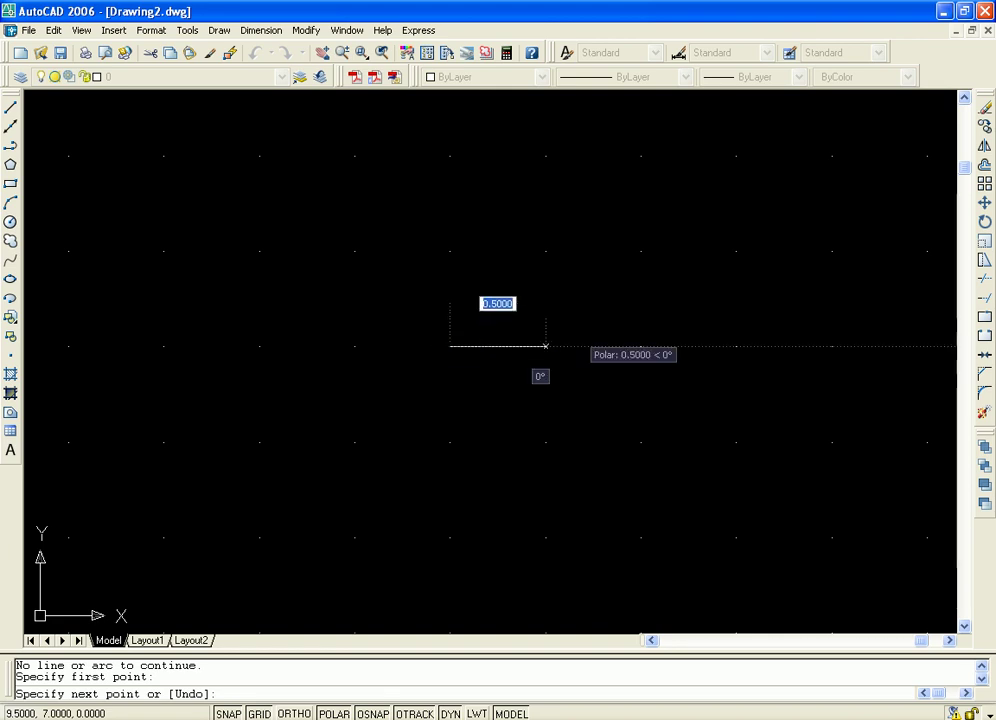
key("Escape")
type("l")
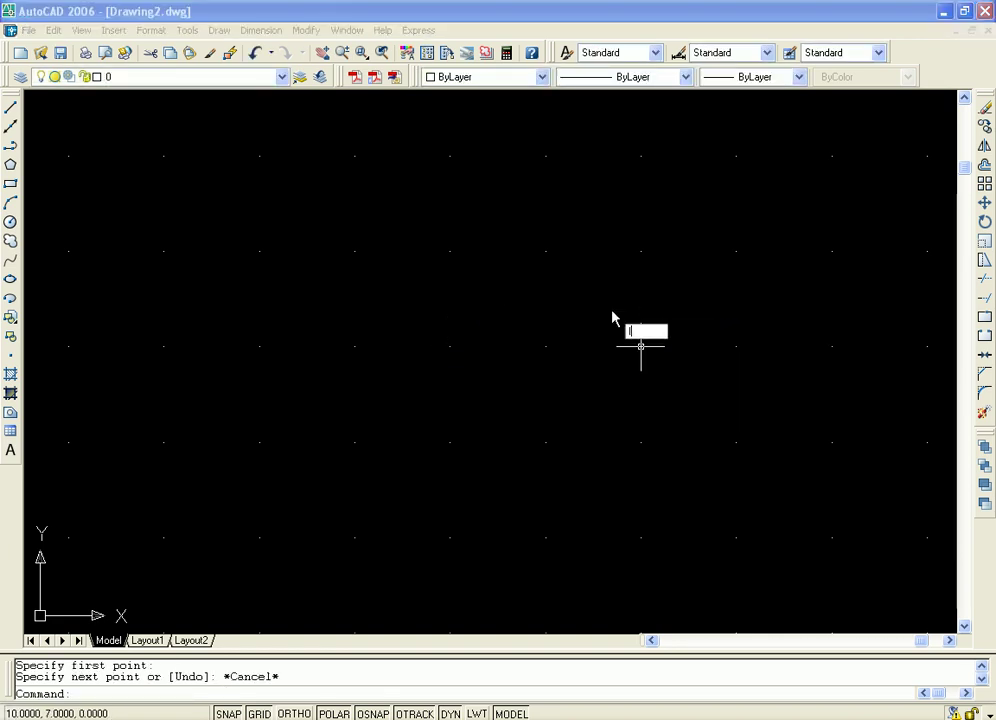
key("Return")
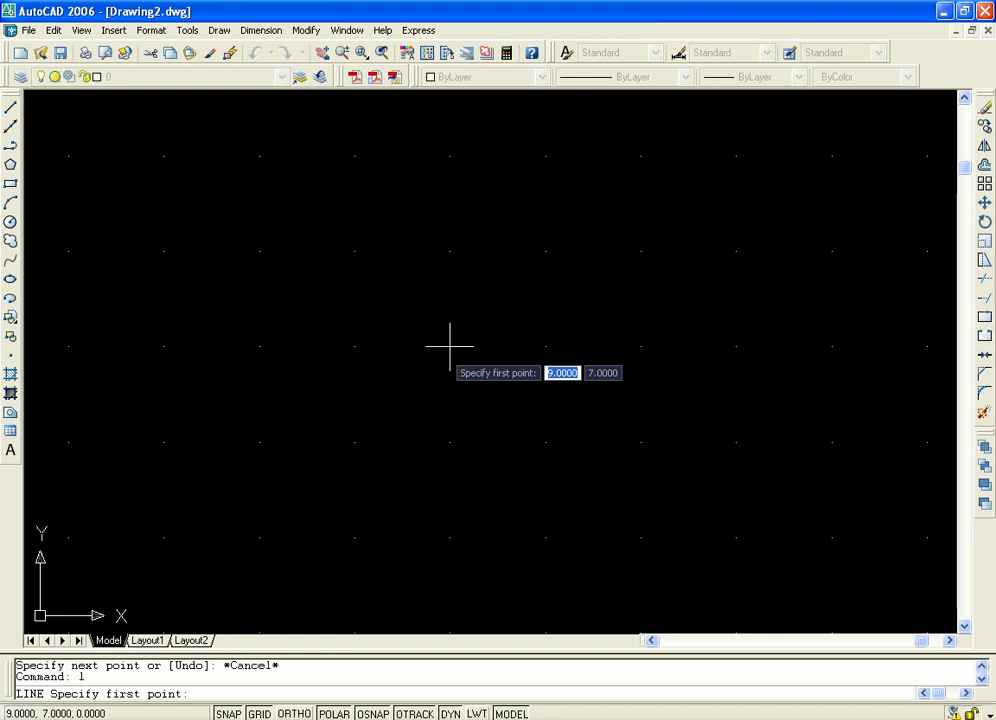
left_click(449, 347)
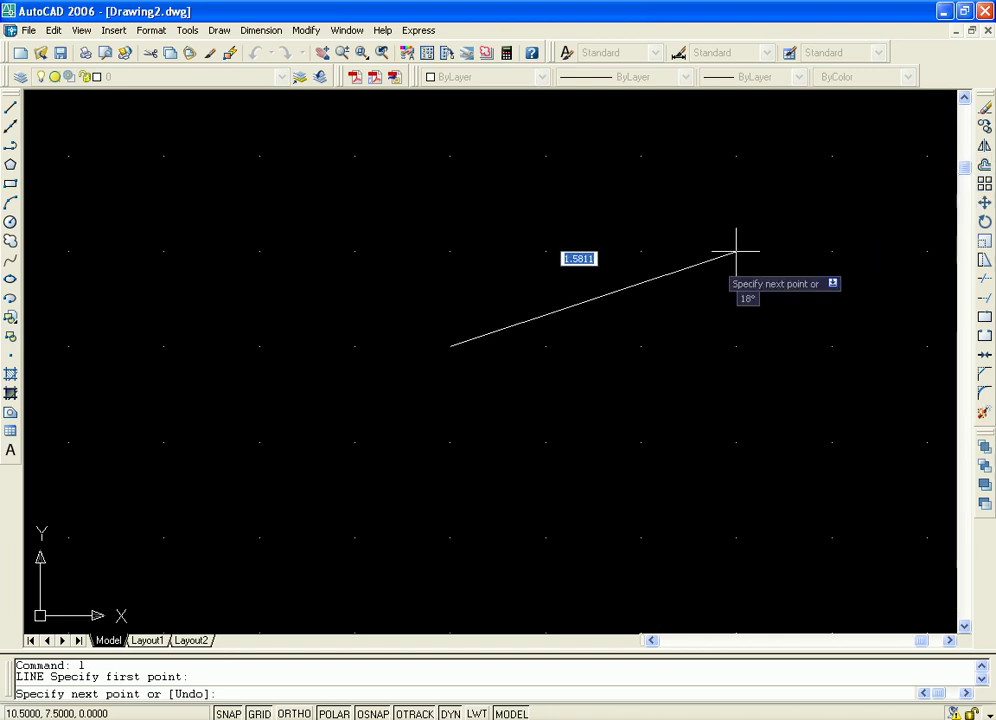
key("Escape")
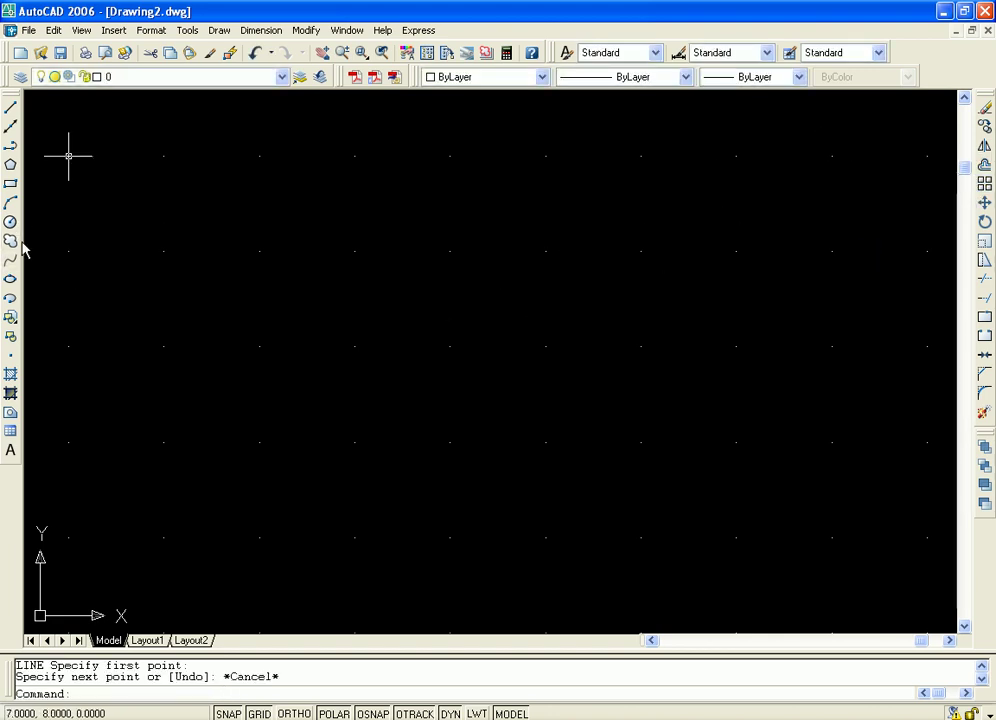
Draw a large circle centred in the middle of the drawing.
left_click(12, 224)
left_click(450, 347)
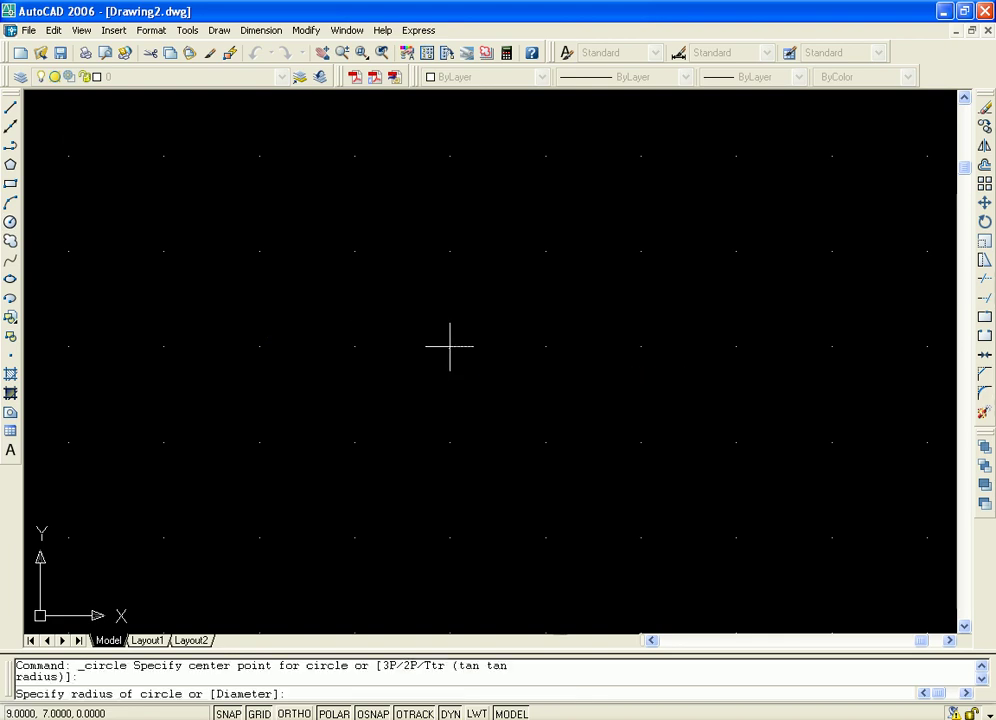
left_click(641, 441)
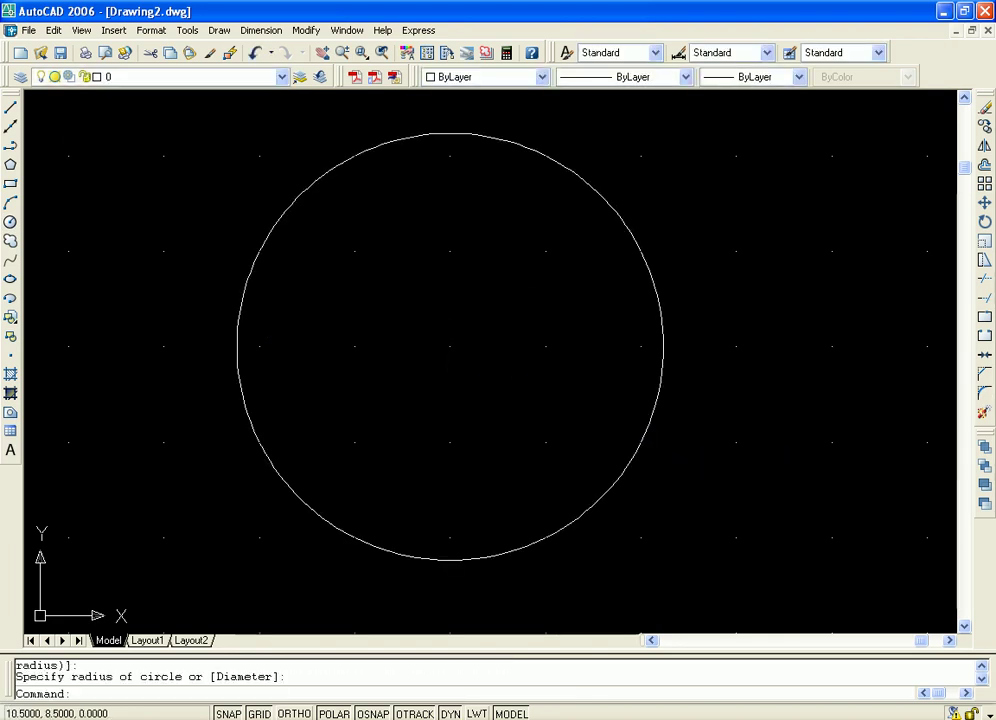
Place an R1.1180 radius dimension with its text inside the circle.
left_click(263, 35)
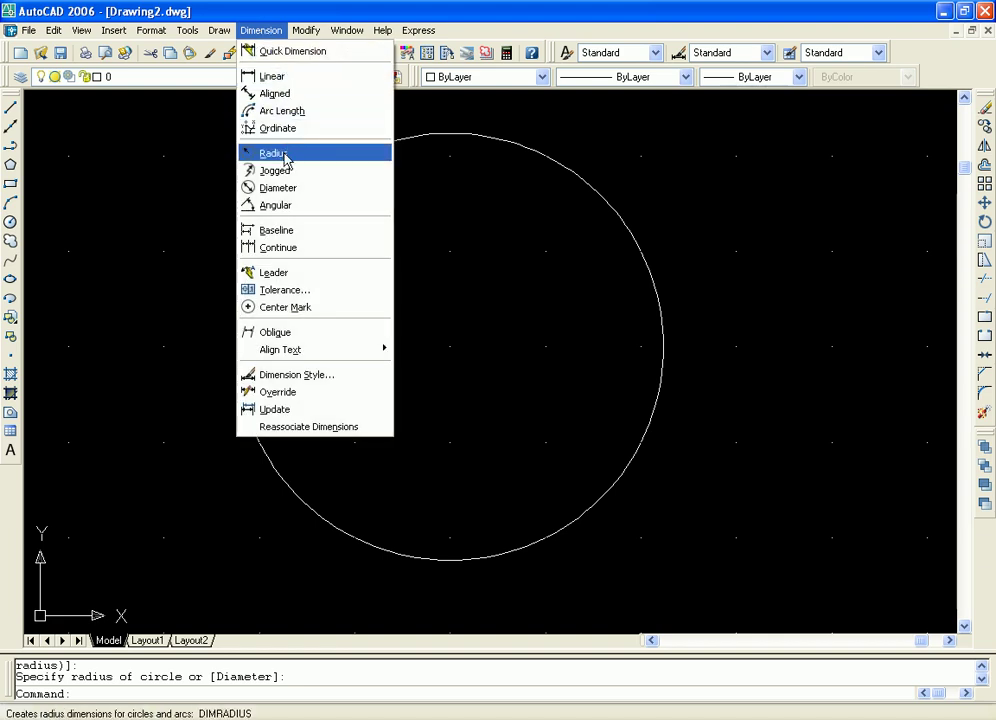
left_click(273, 153)
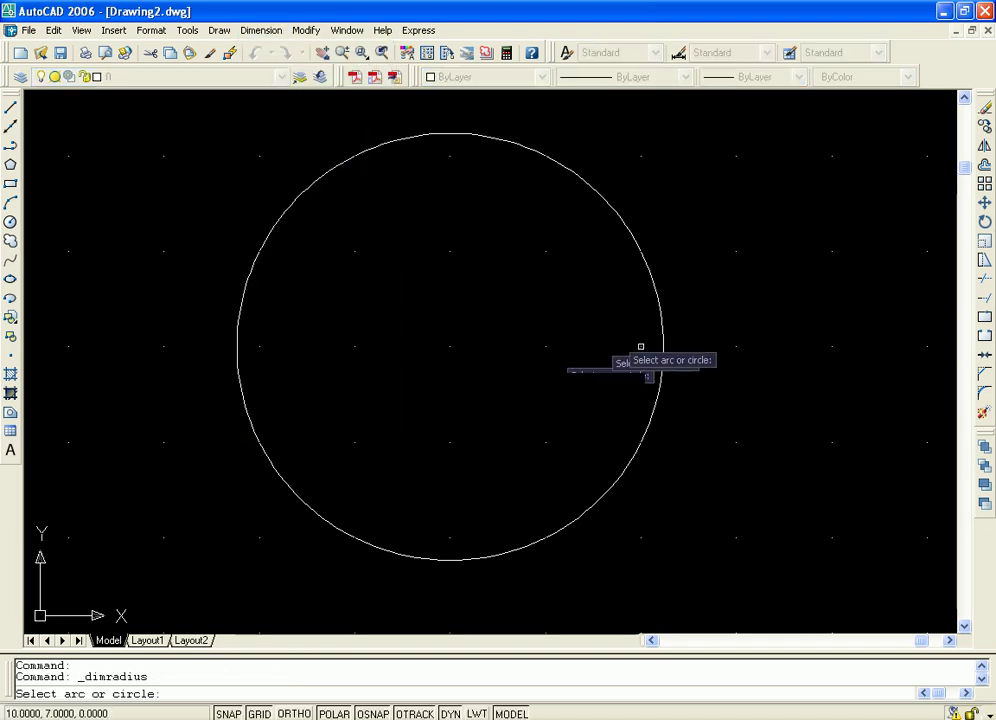
left_click(641, 251)
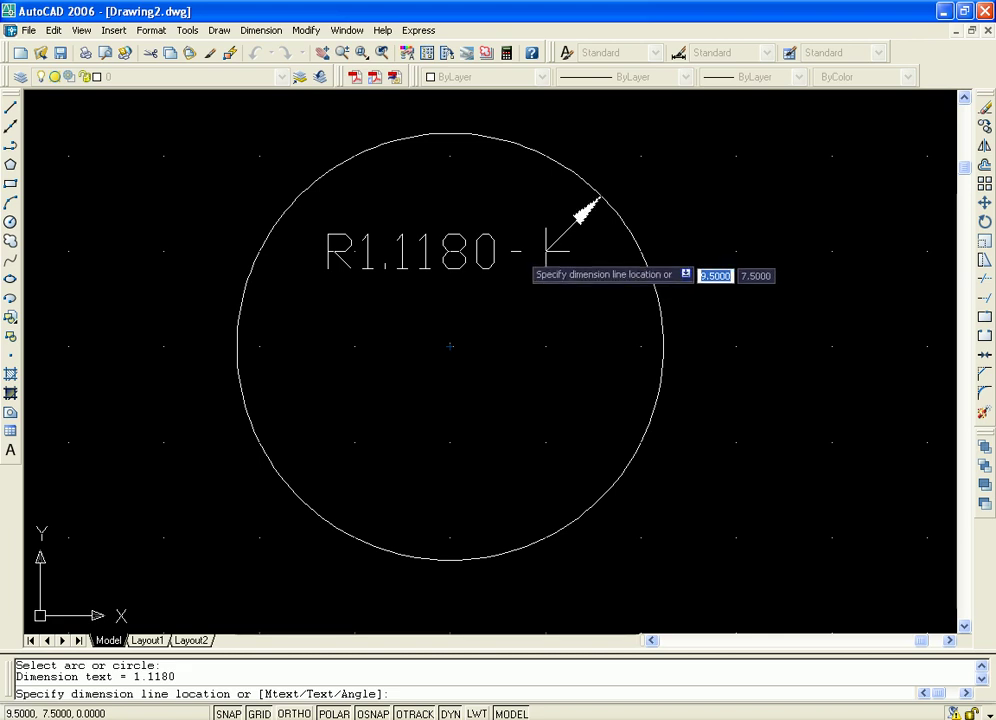
left_click(545, 250)
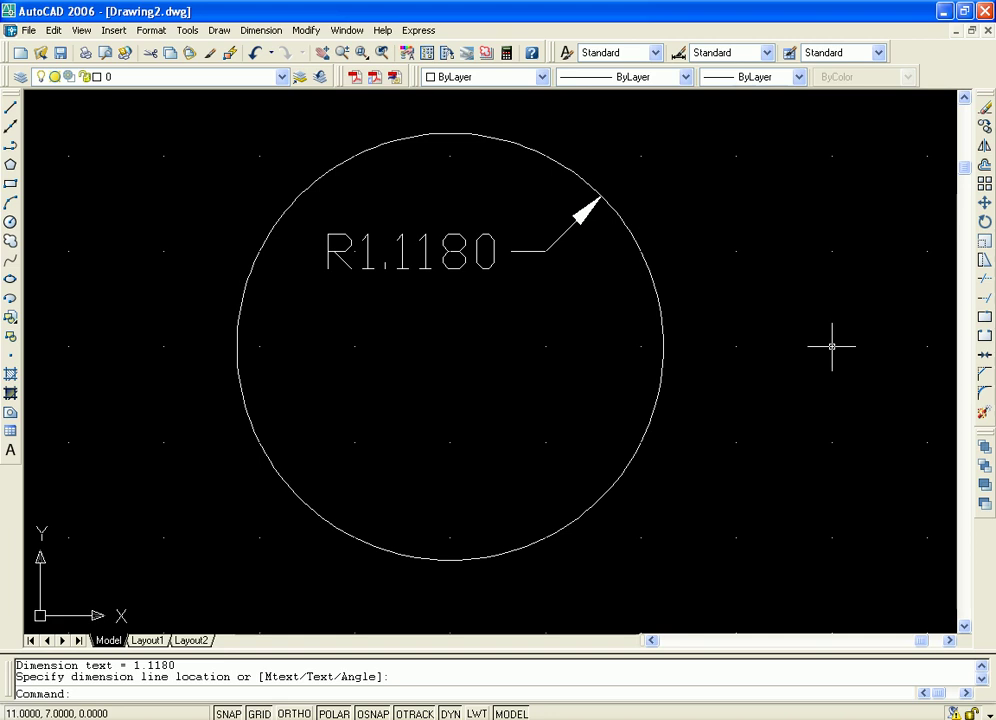
Zoom out, recentre the circle, and browse the Dimension menu without choosing anything.
scroll(693, 340, "down", 2)
middle_click_drag(700, 334, 675, 340)
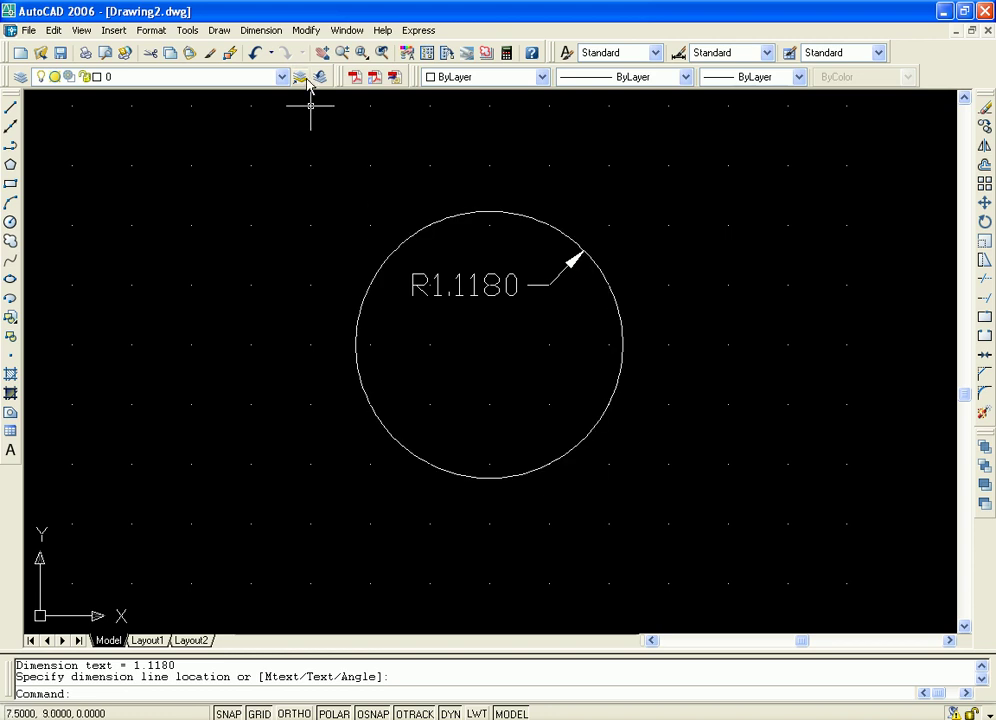
left_click(258, 34)
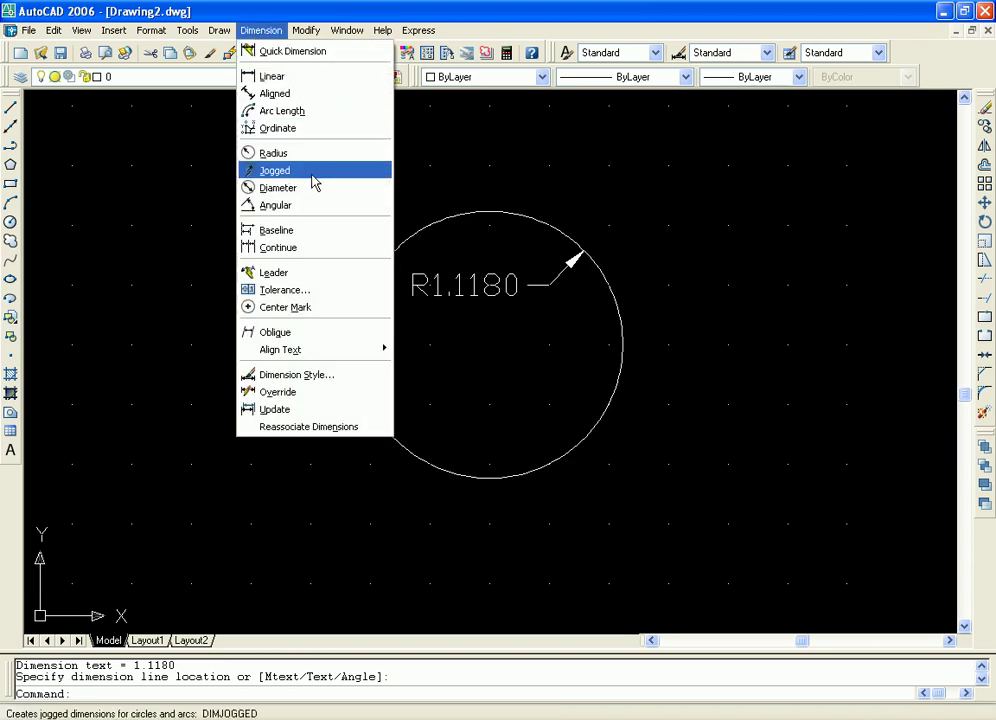
left_click(728, 284)
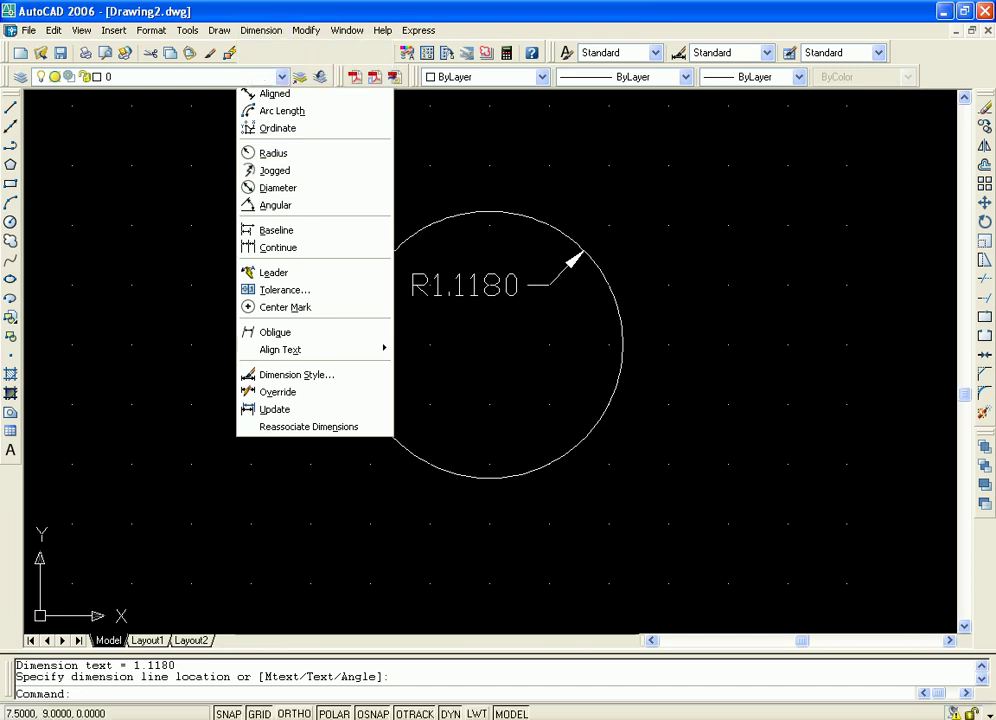
middle_click_drag(788, 285, 611, 291)
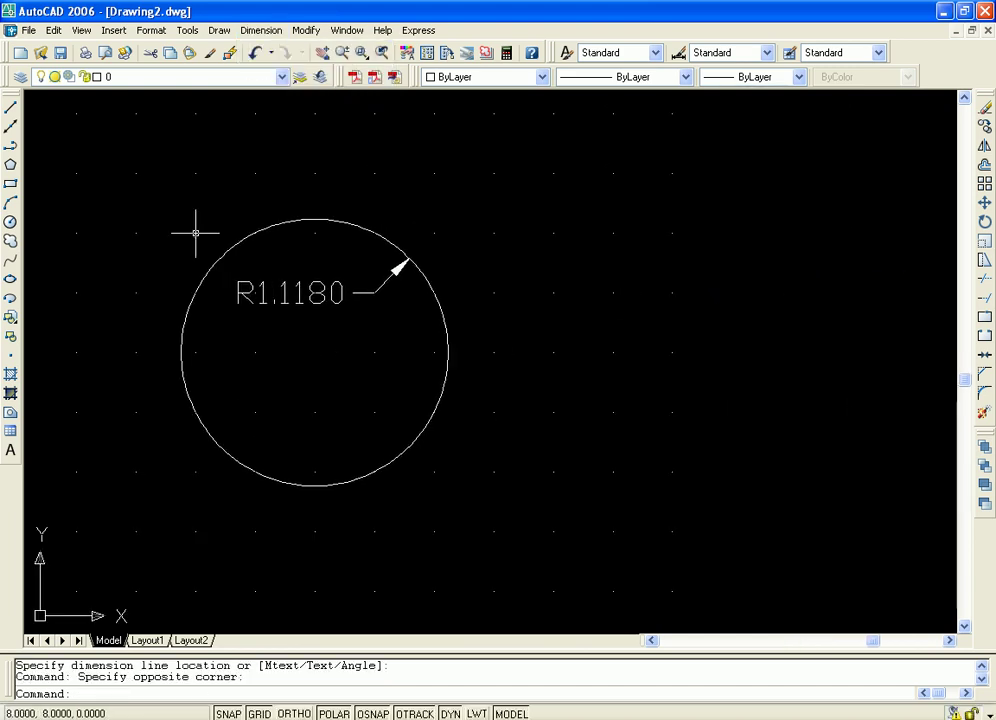
Draw a second circle of radius 1.1180 to the right of the dimensioned one.
left_click(10, 223)
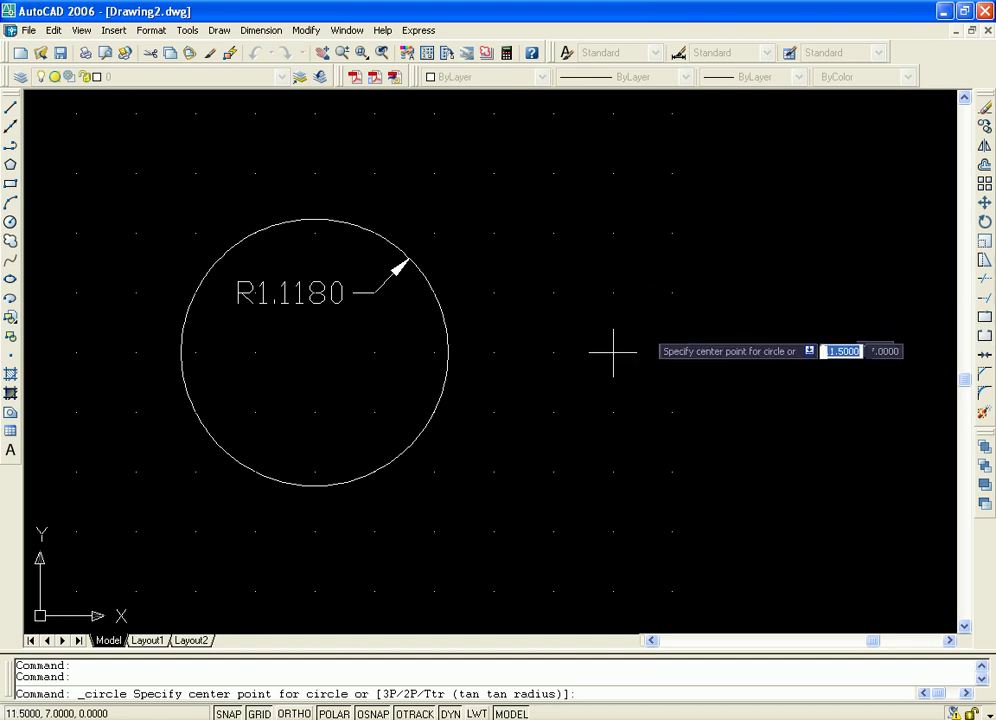
left_click(672, 351)
left_click(731, 471)
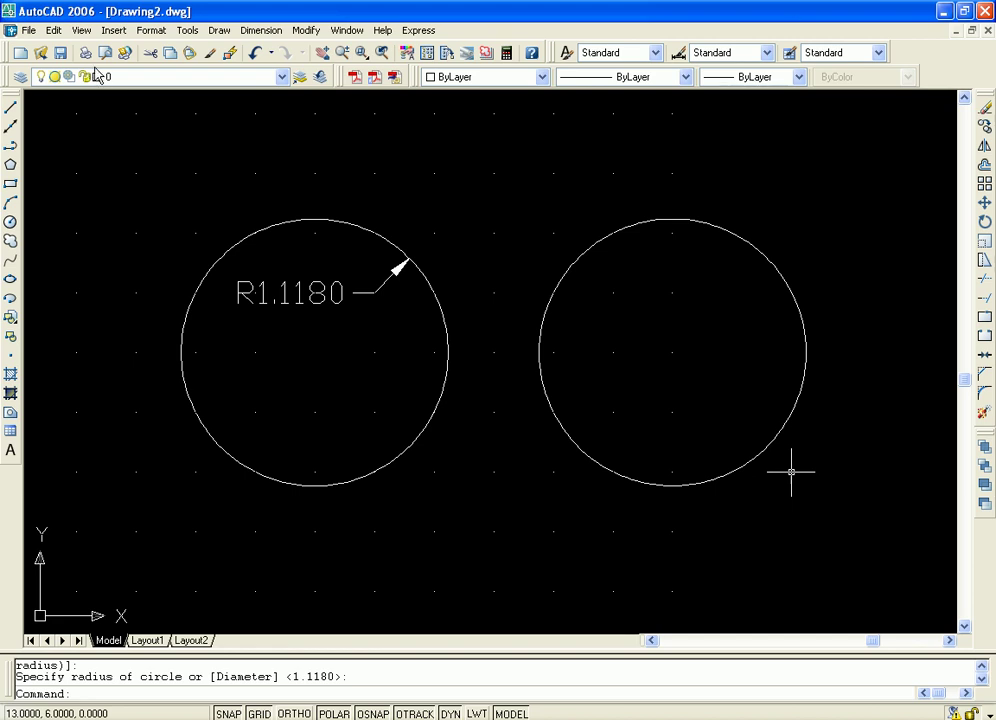
left_click(258, 31)
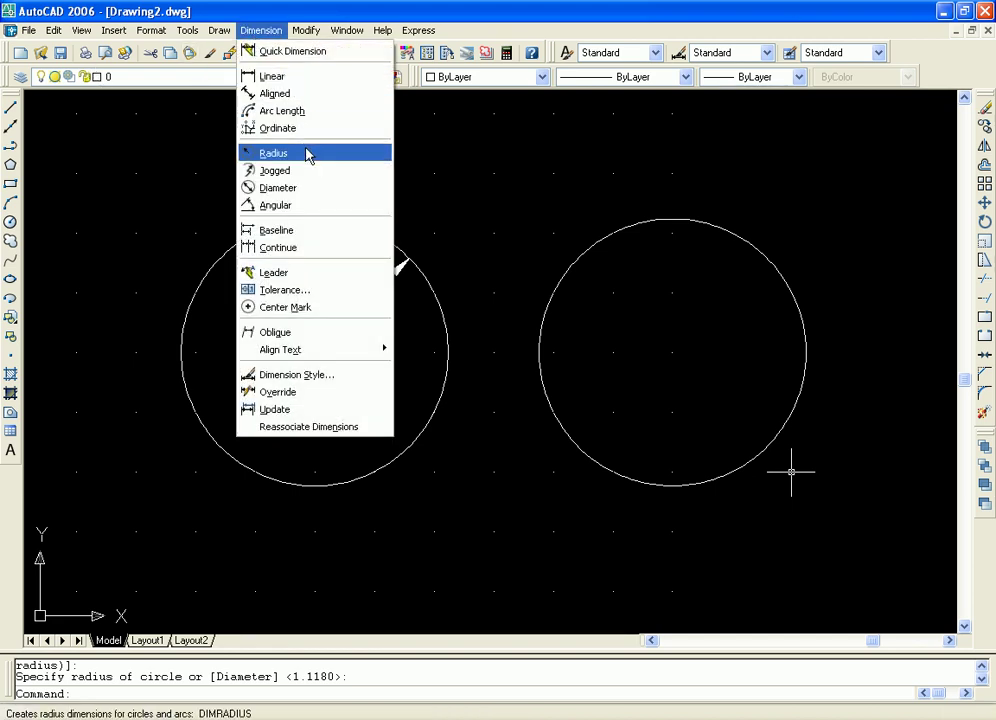
Add a jogged R1.1180 radius dimension to the right circle, with override centre and jog.
left_click(300, 171)
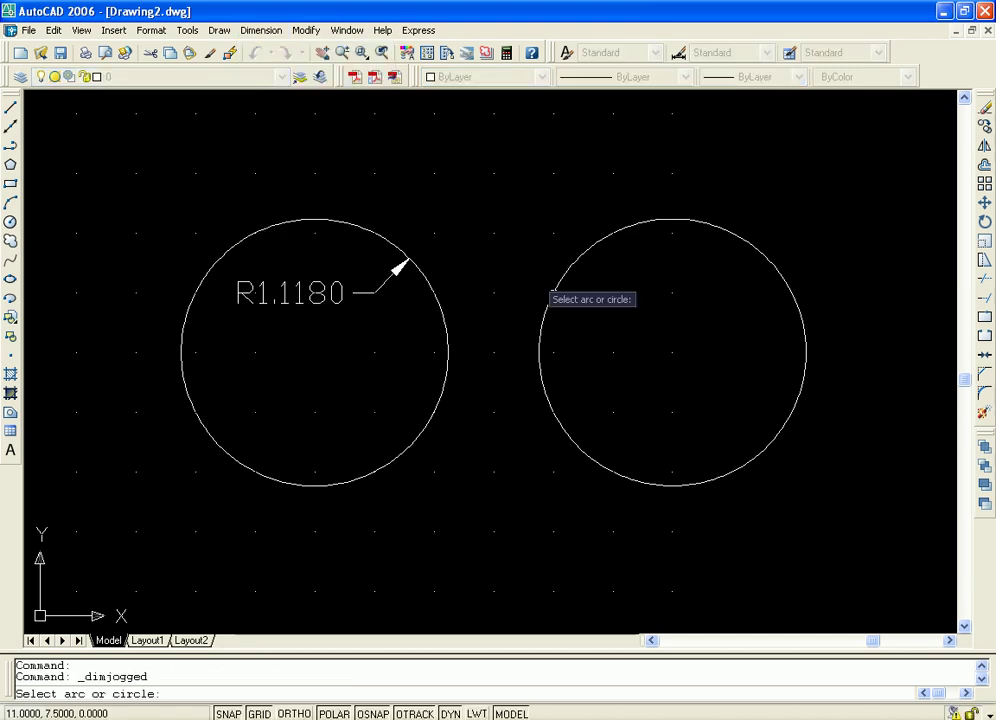
left_click(611, 229)
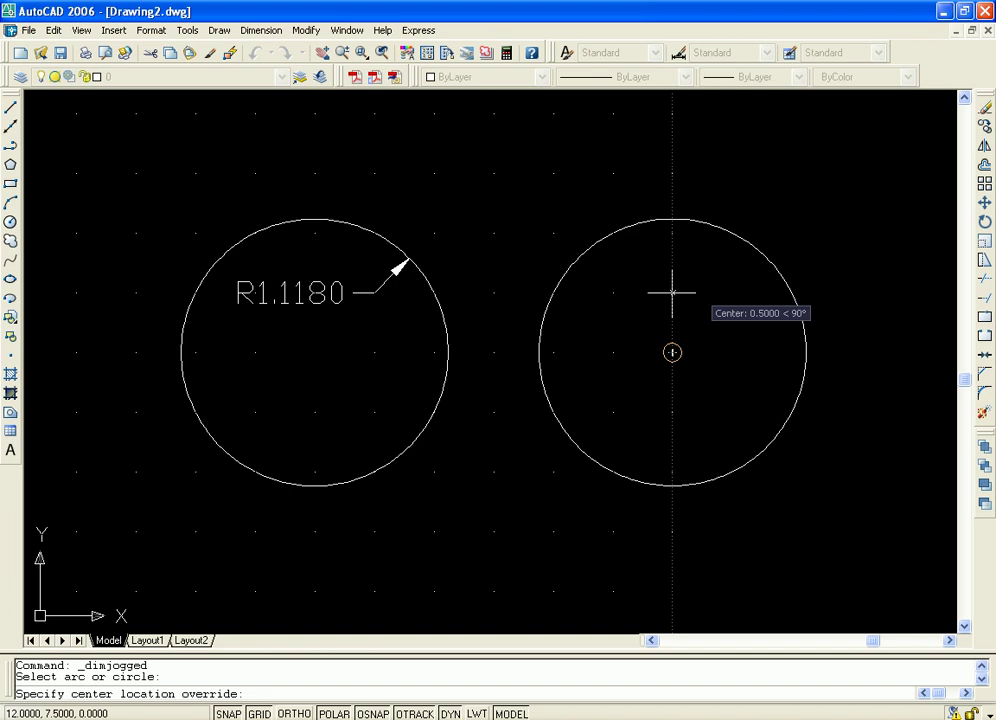
left_click(672, 291)
left_click(733, 293)
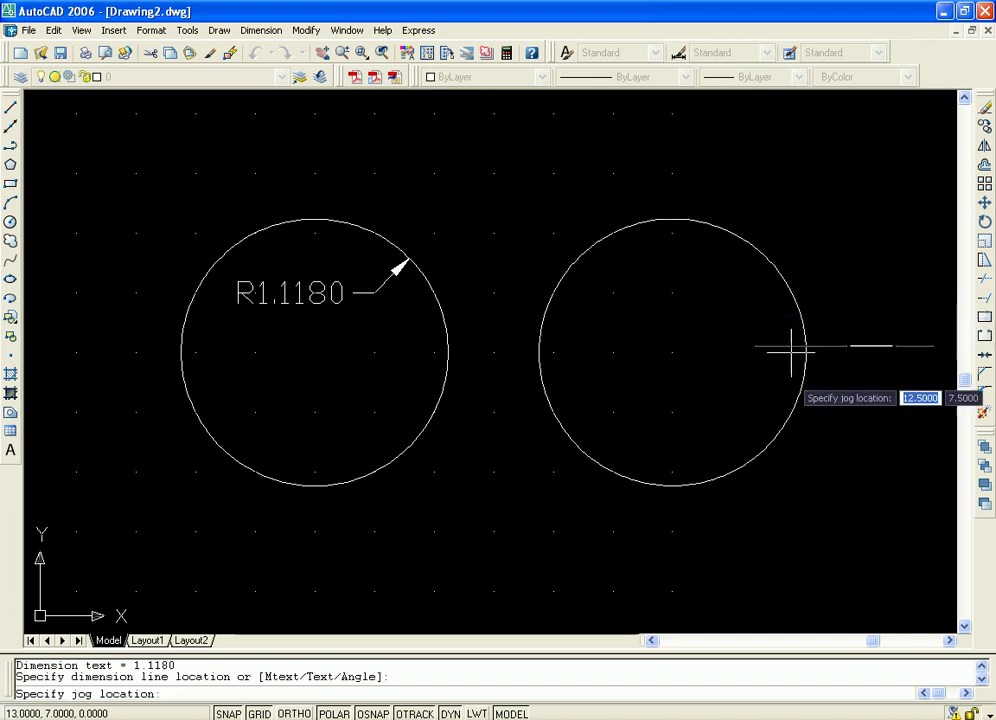
middle_click_drag(805, 304, 583, 366)
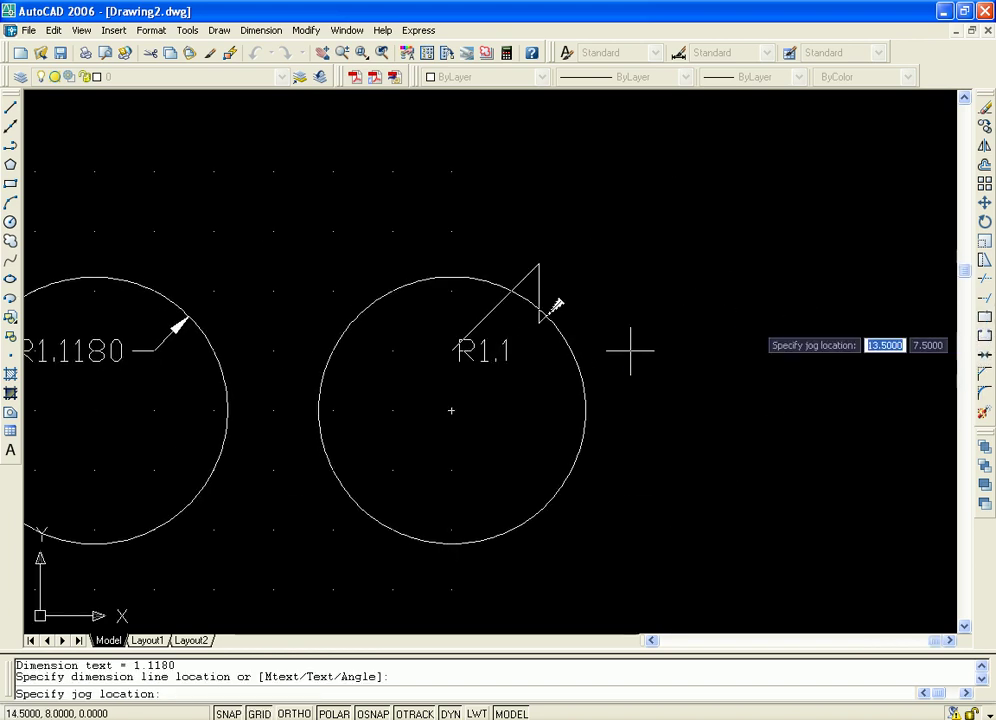
left_click(750, 470)
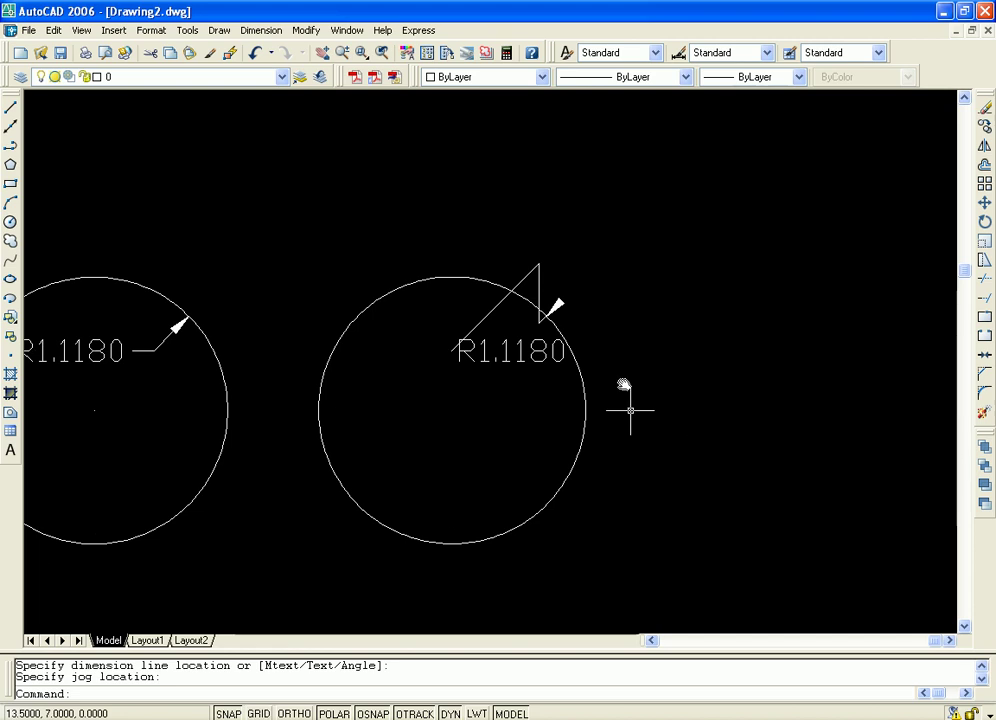
Zoom and pan so both dimensioned circles fit in view.
middle_click_drag(623, 395, 667, 411)
scroll(667, 411, "up", 2)
scroll(506, 366, "down", 2)
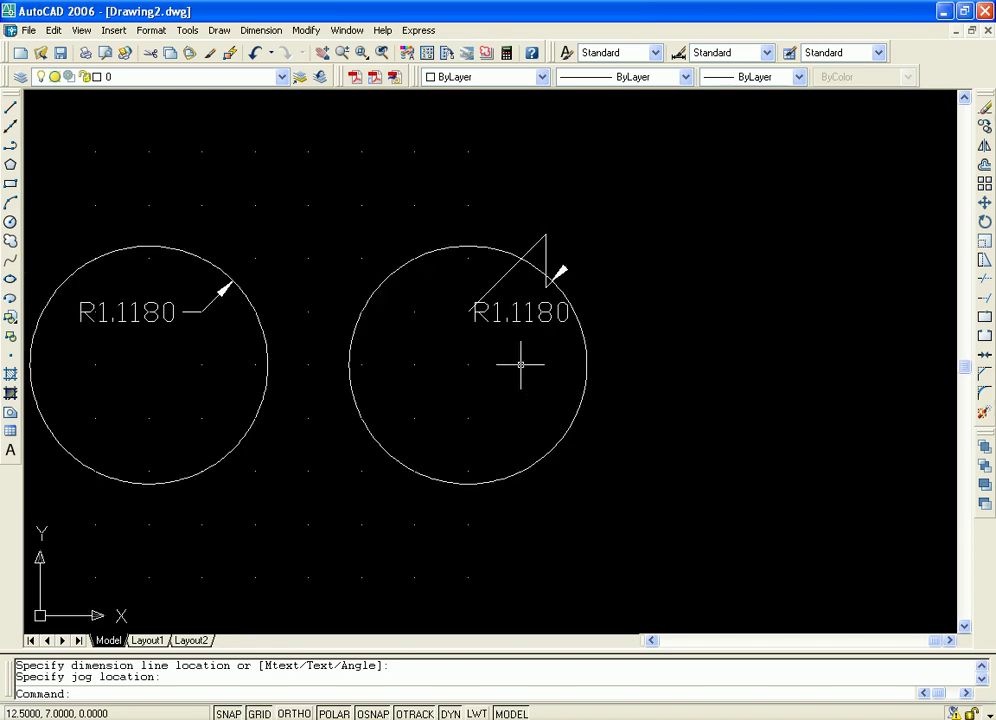
middle_click_drag(520, 418, 507, 453)
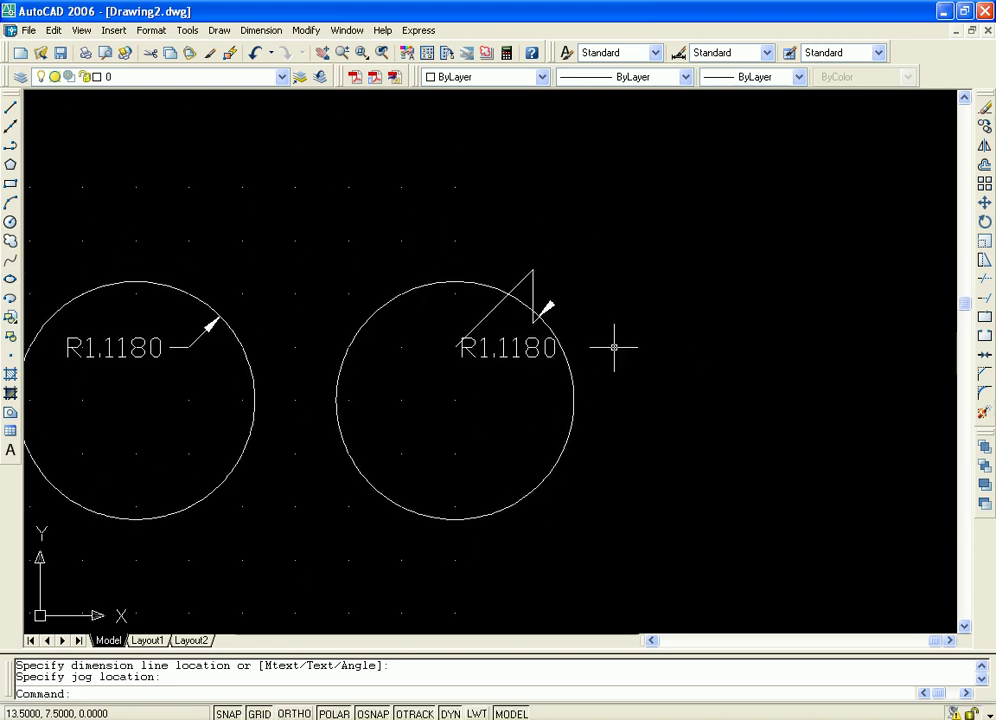
middle_click_drag(401, 400, 711, 458)
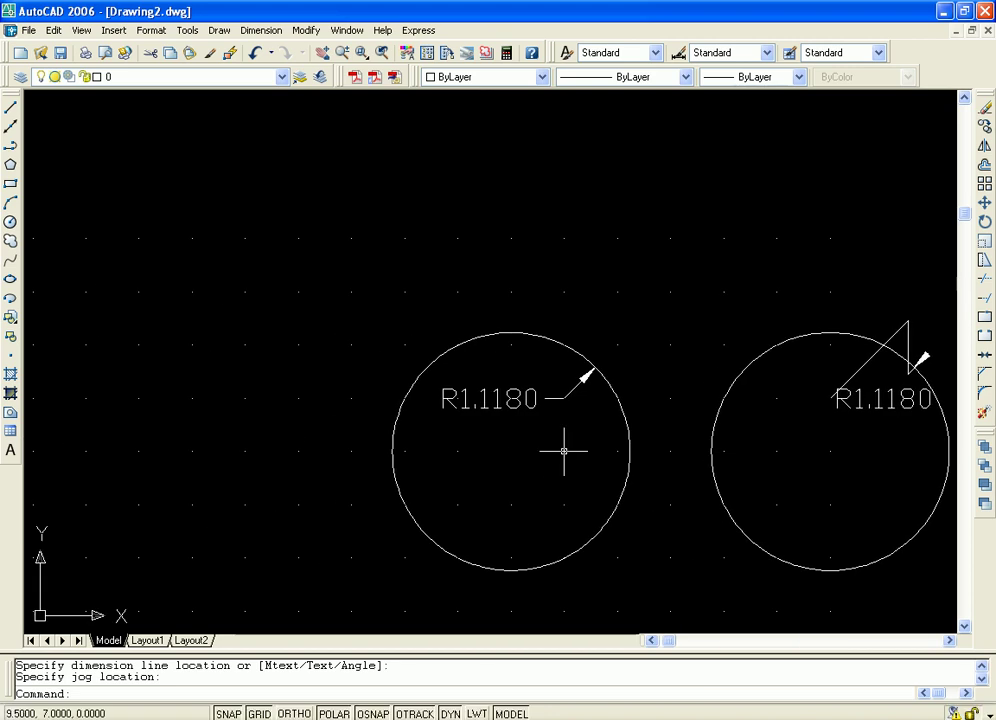
scroll(570, 452, "down", 2)
mouse_move(638, 485)
middle_mouse_down()
mouse_move(653, 303)
mouse_move(671, 373)
middle_mouse_up()
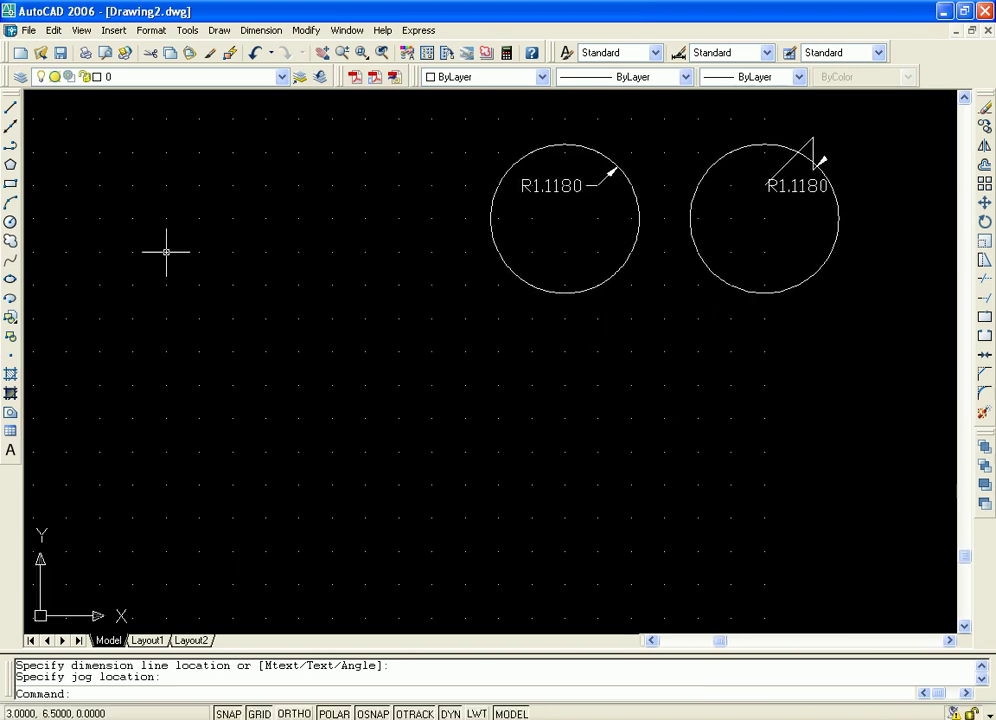
Draw an S-shaped spline through four points beneath the two circles, setting start and end tangents.
left_click(10, 259)
left_click(268, 550)
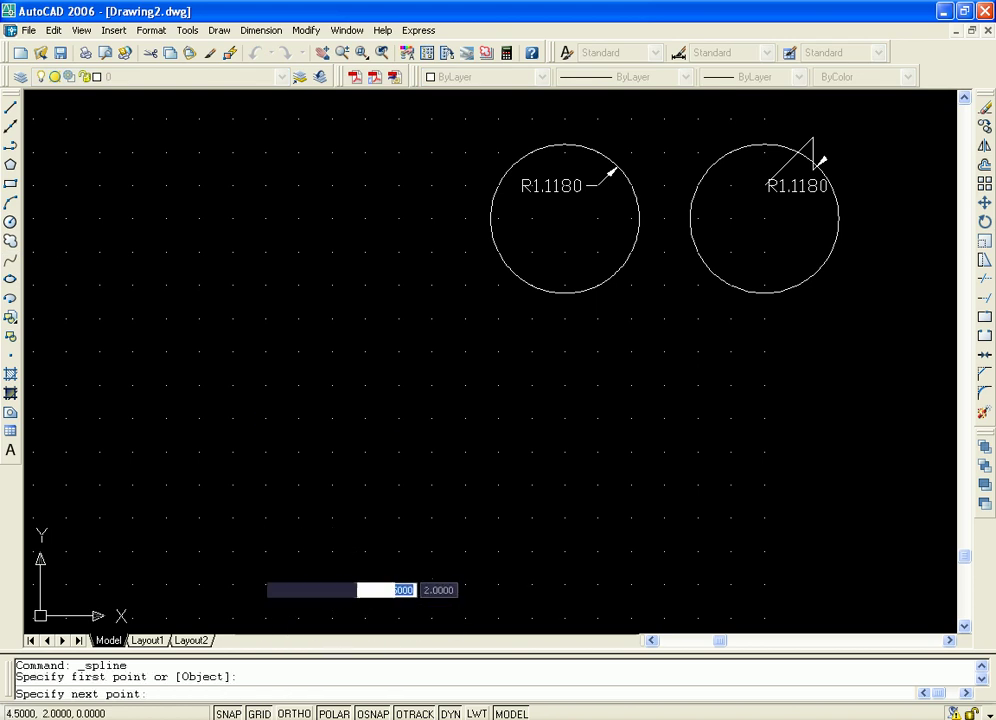
left_click(363, 384)
left_click(498, 452)
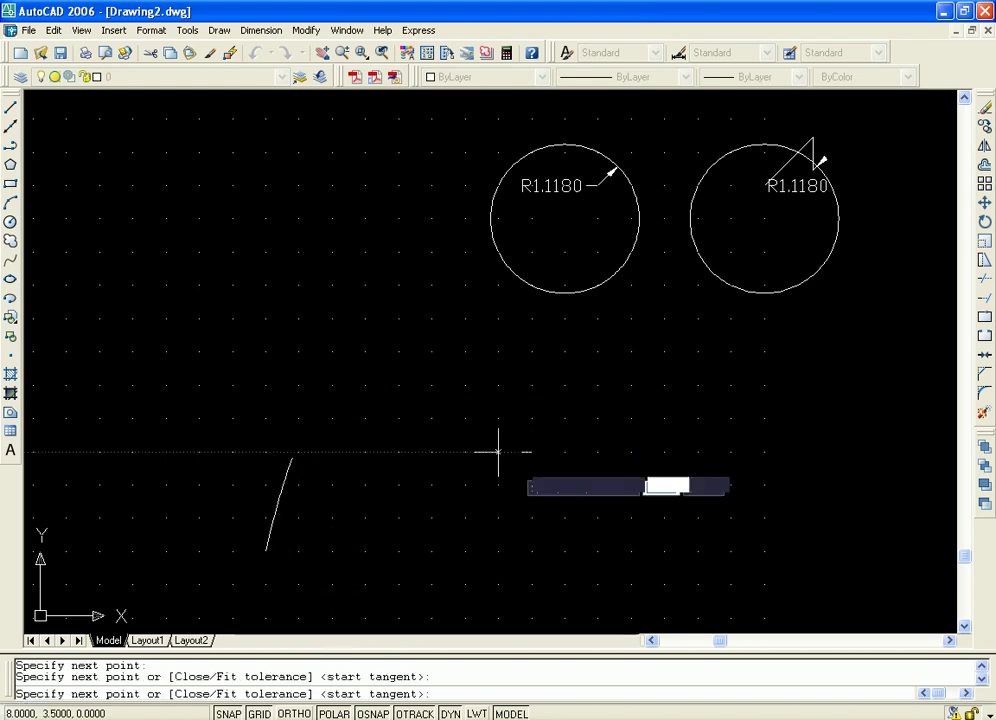
left_click(731, 384)
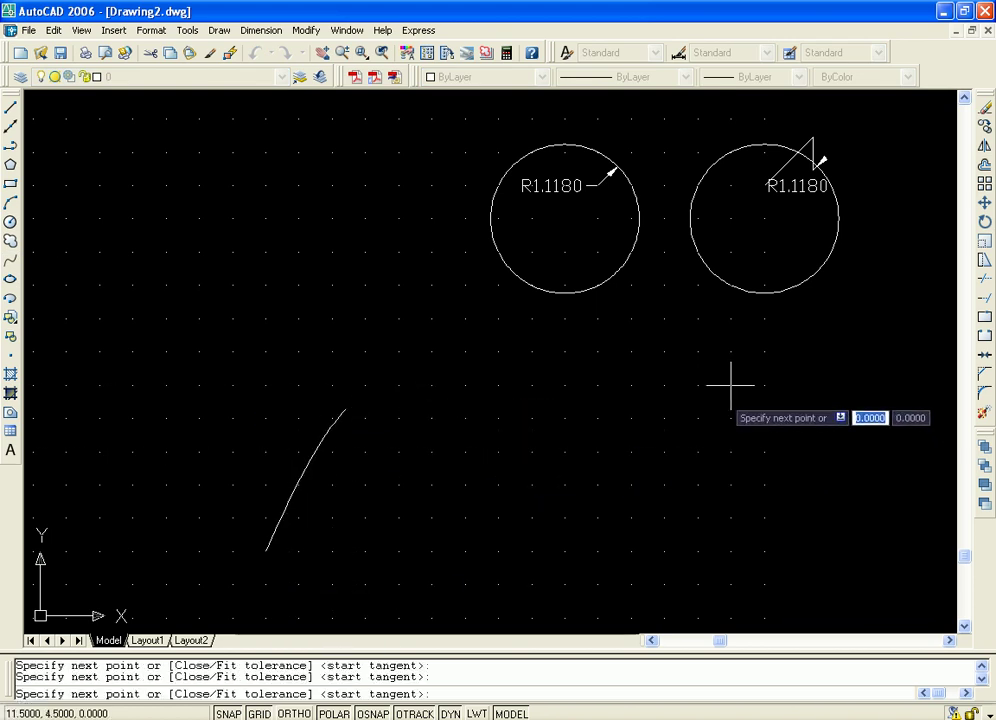
key("Return")
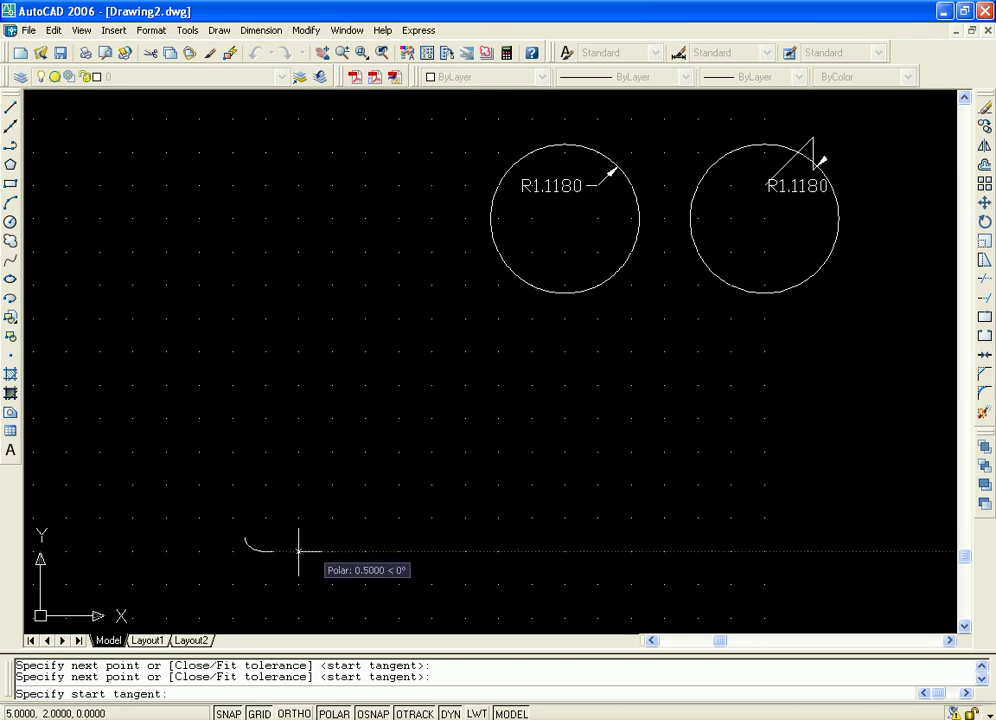
left_click(291, 582)
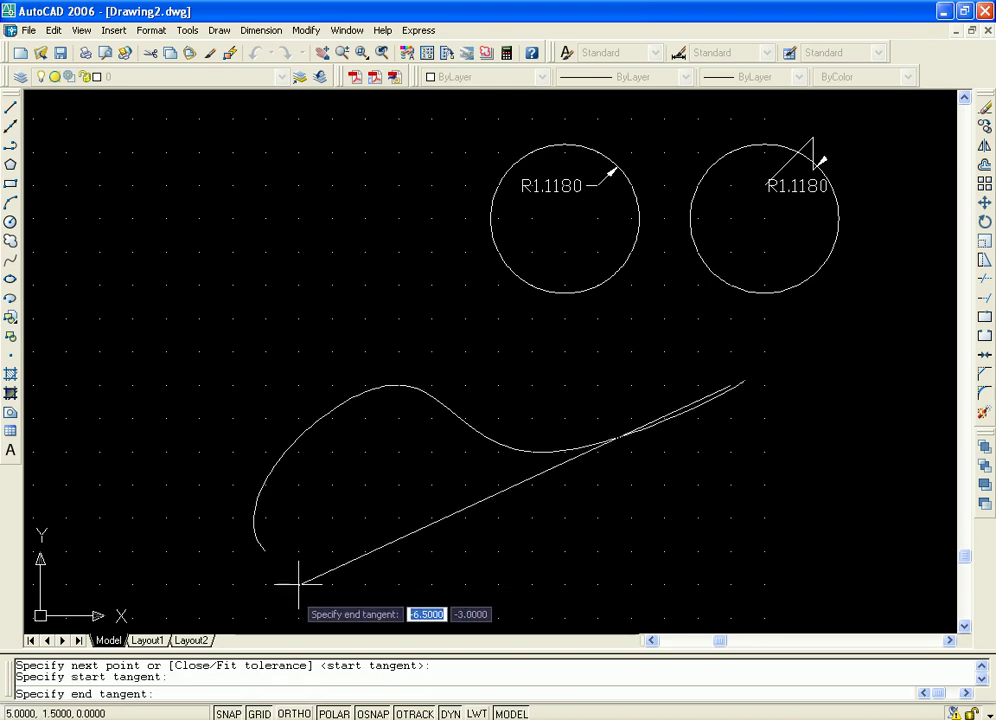
left_click(289, 582)
middle_click_drag(467, 419, 478, 451)
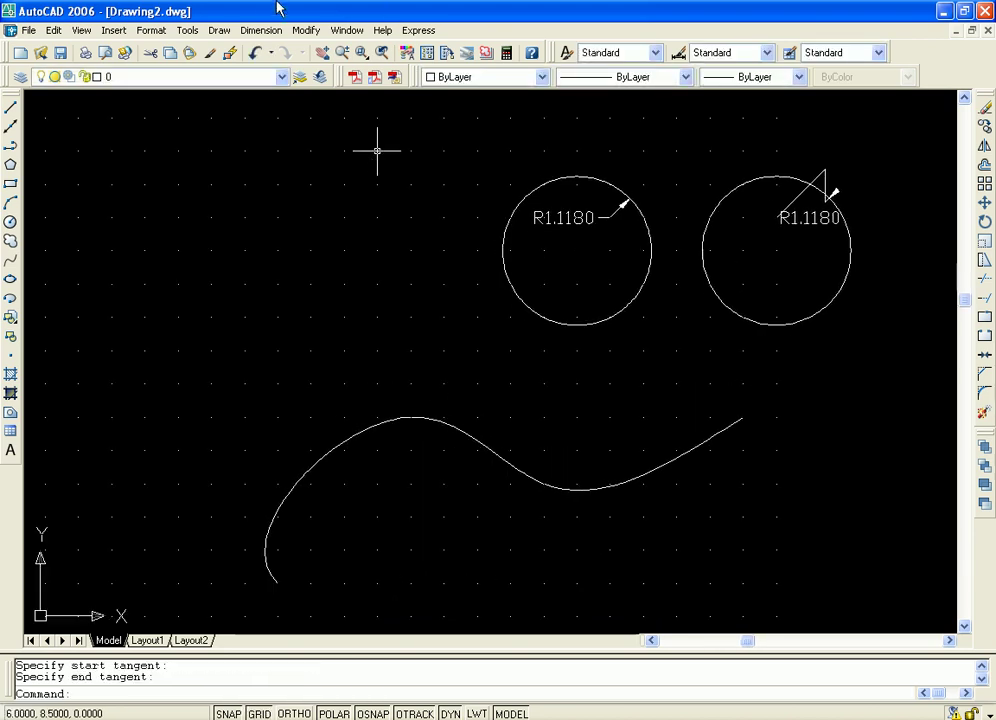
left_click(256, 32)
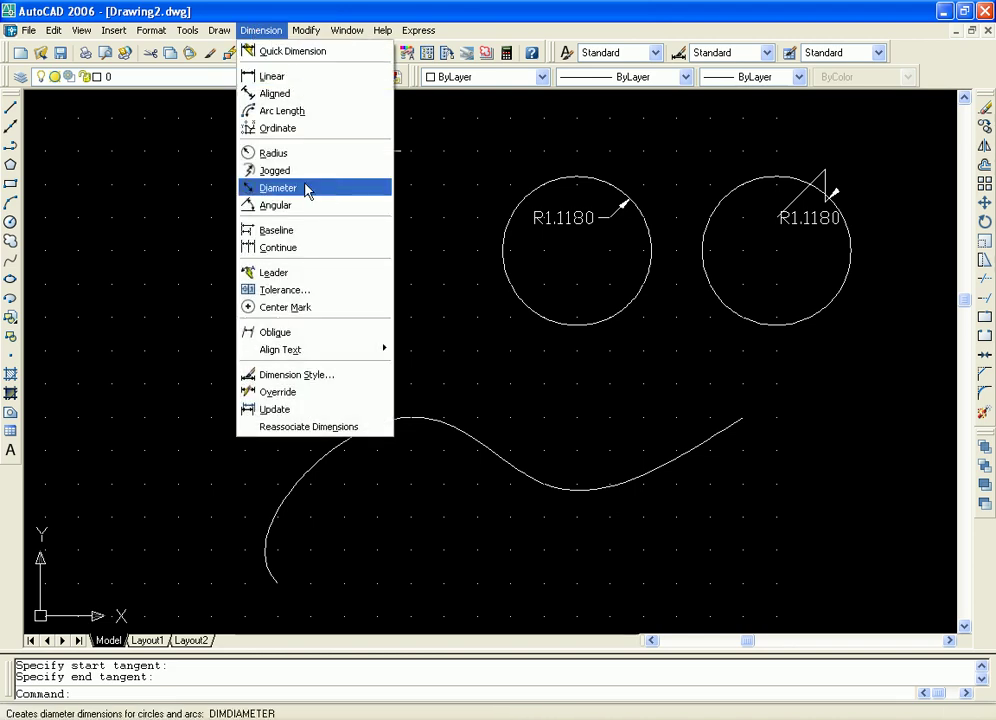
left_click(300, 172)
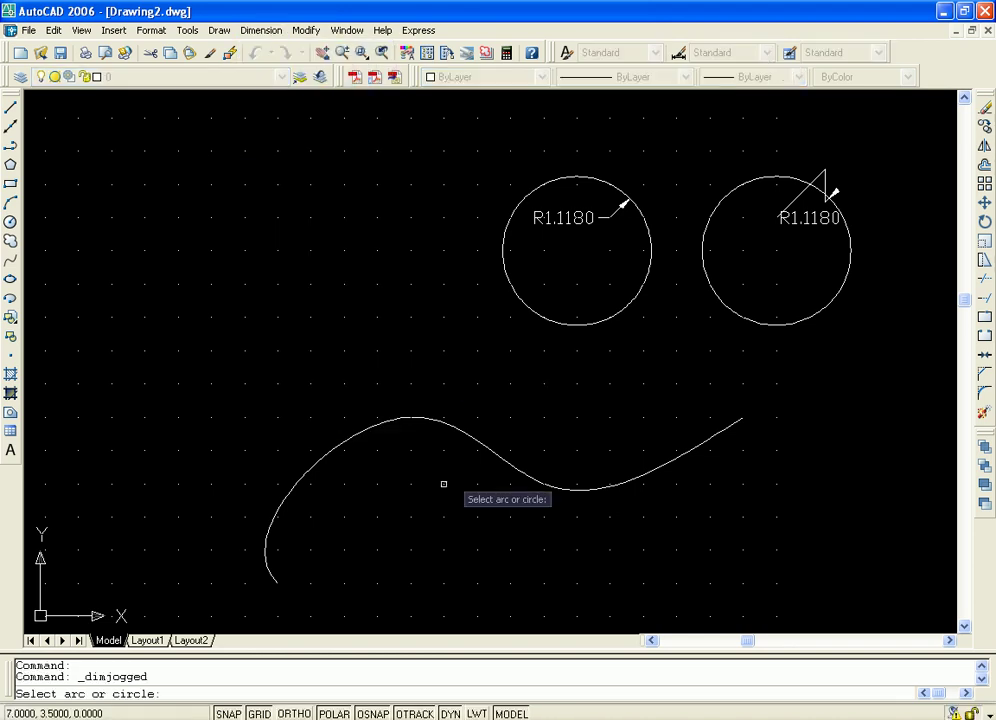
left_click(410, 417)
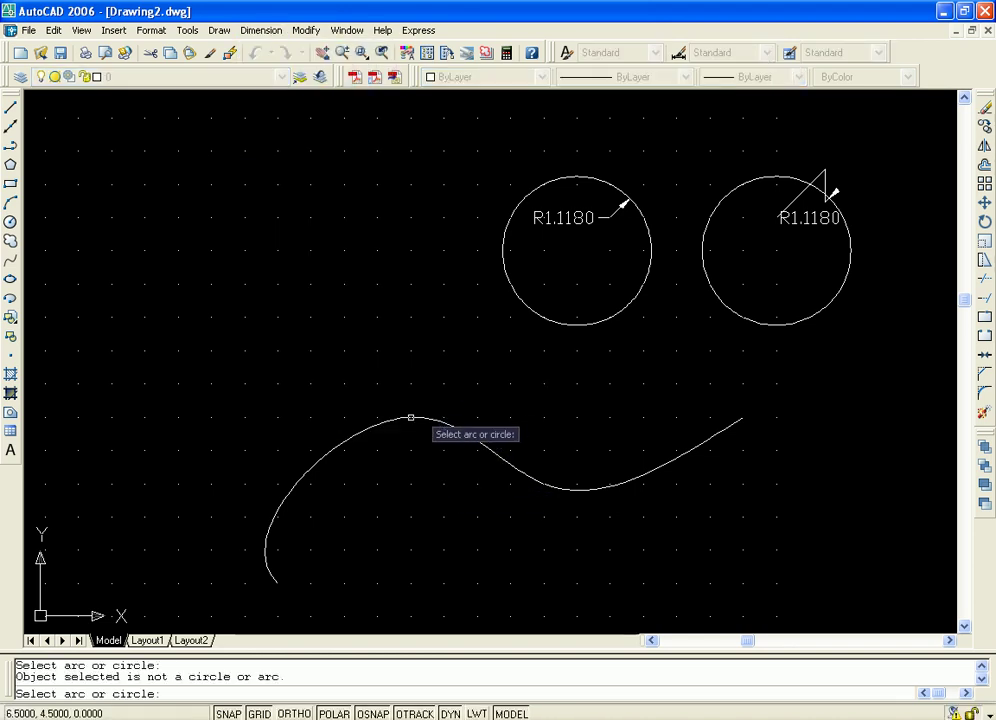
key("Return")
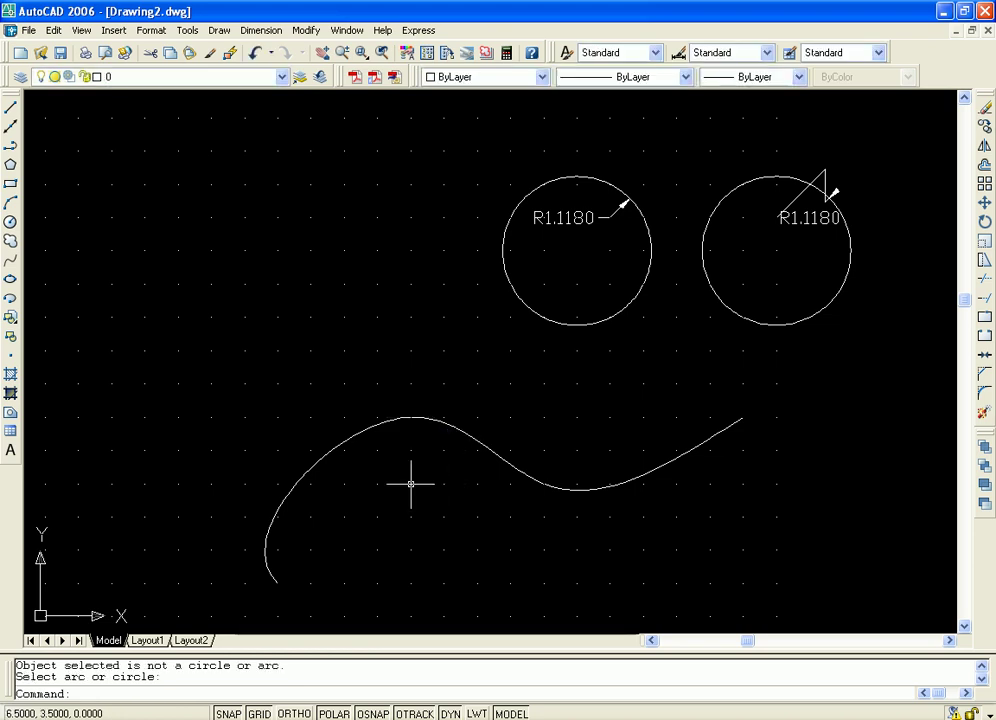
middle_click_drag(443, 383, 562, 396)
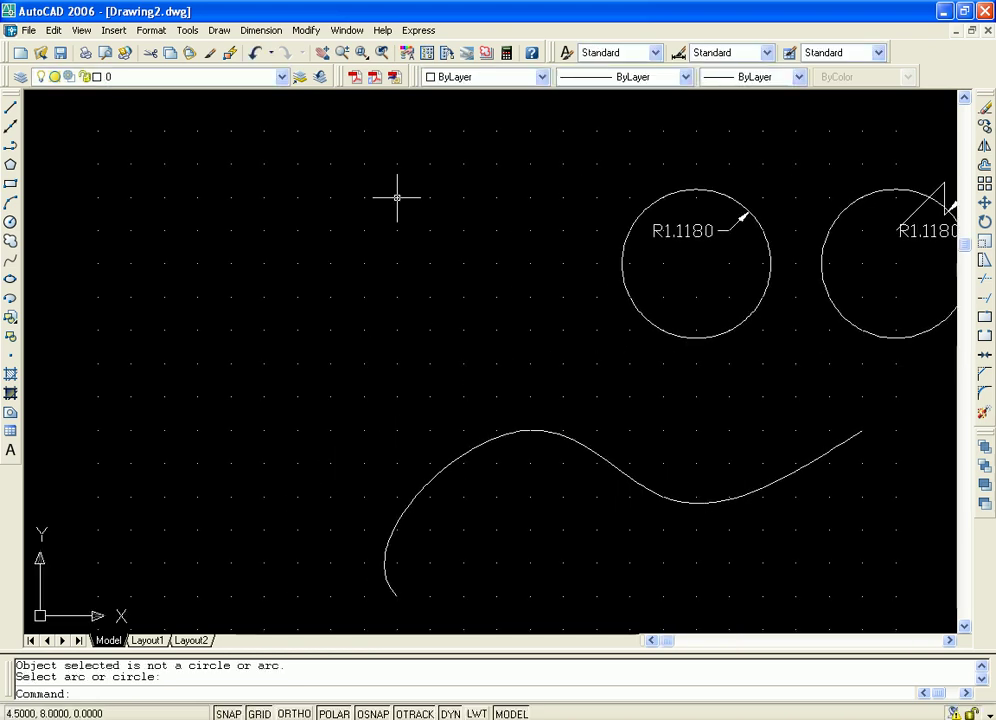
left_click(260, 33)
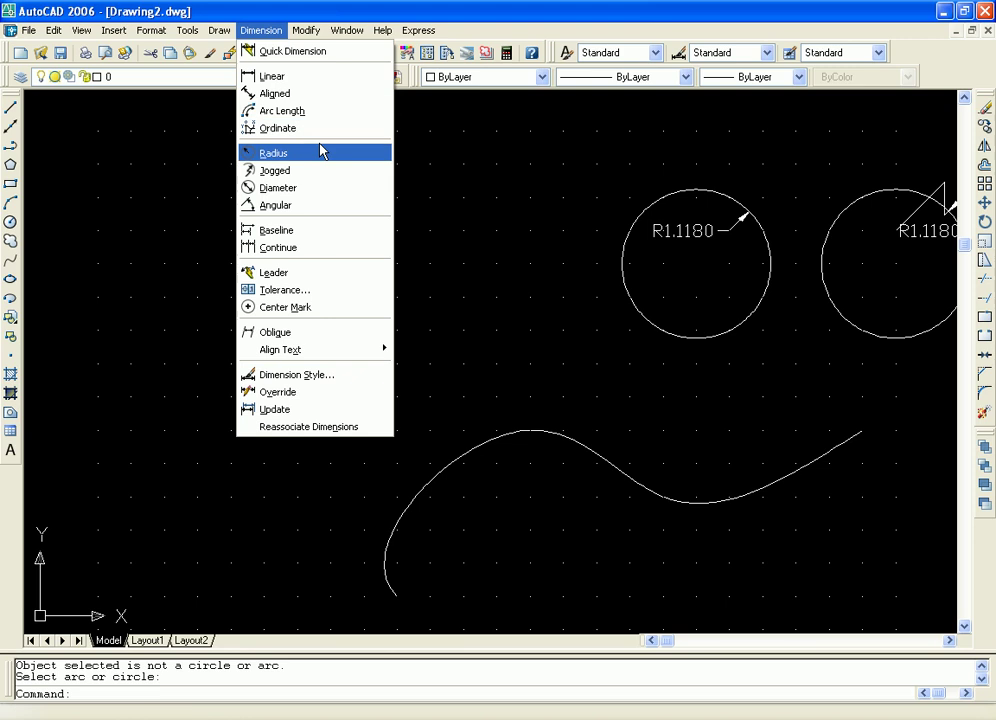
left_click(275, 171)
key("Escape")
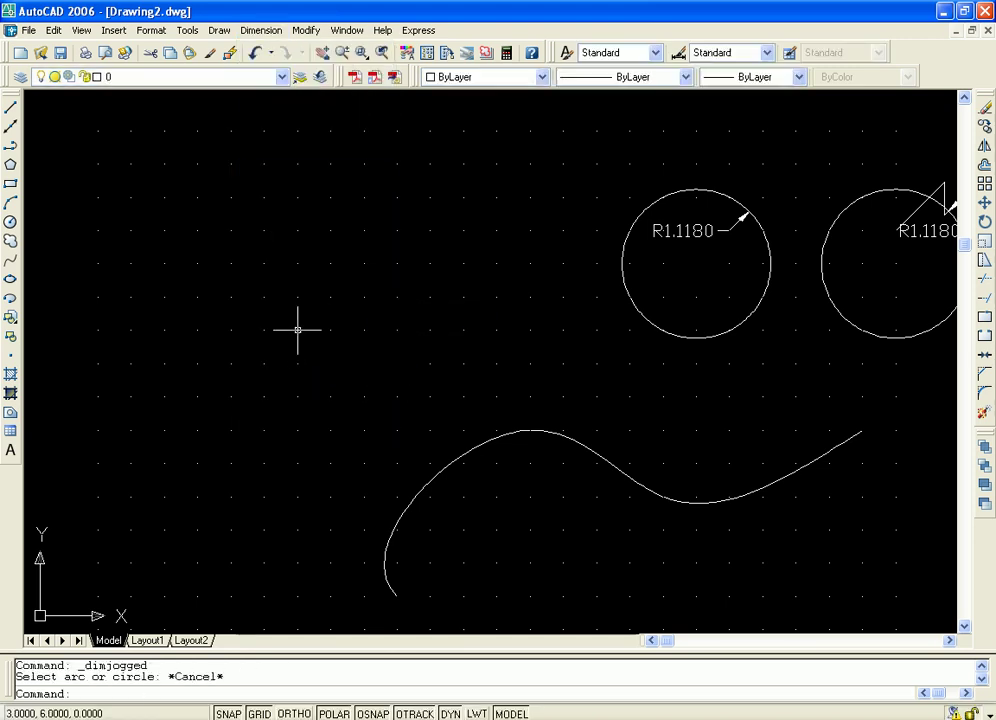
Draw a nearly circular ellipse overlapping the spline's left hump and zoom in on it.
left_click(11, 224)
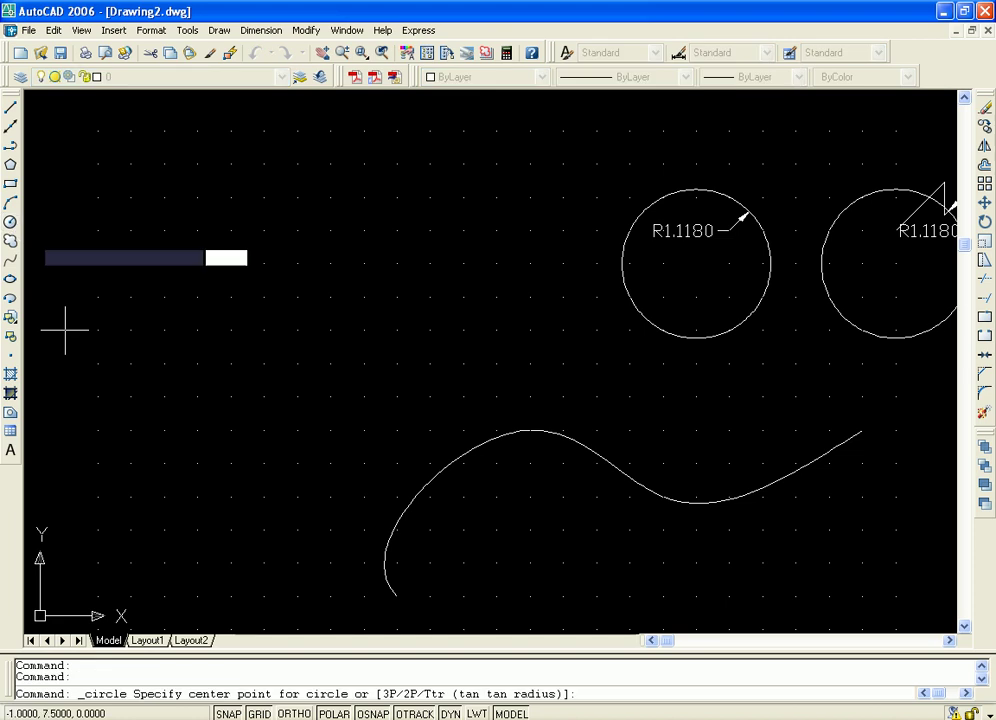
key("Escape")
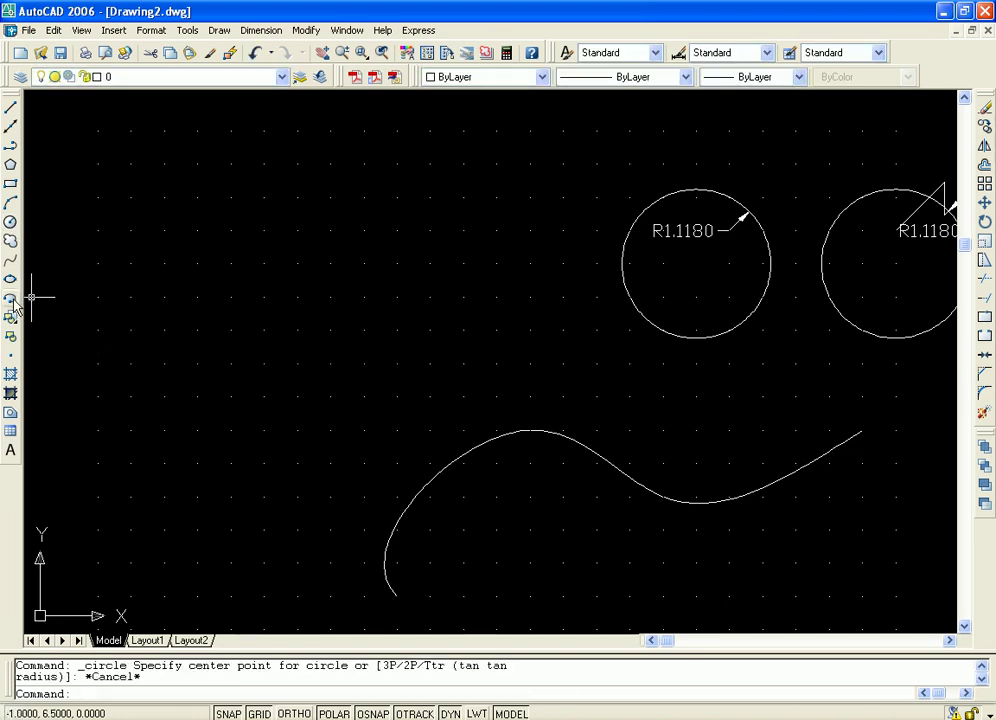
left_click(11, 279)
left_click(362, 362)
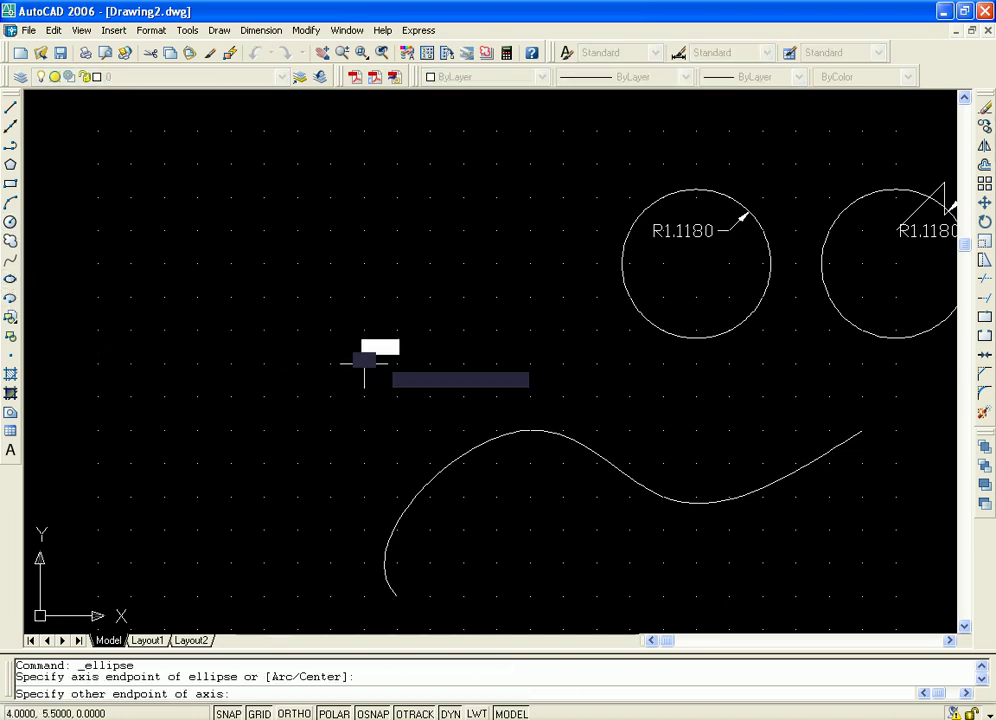
left_click(563, 330)
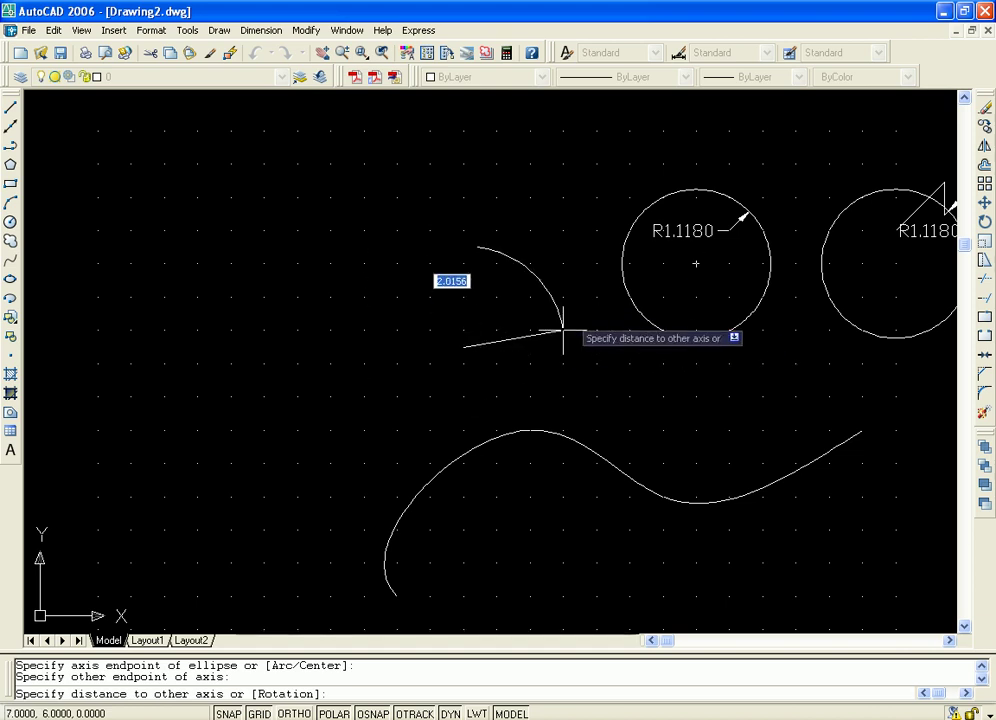
left_click(565, 331)
scroll(596, 330, "up", 3)
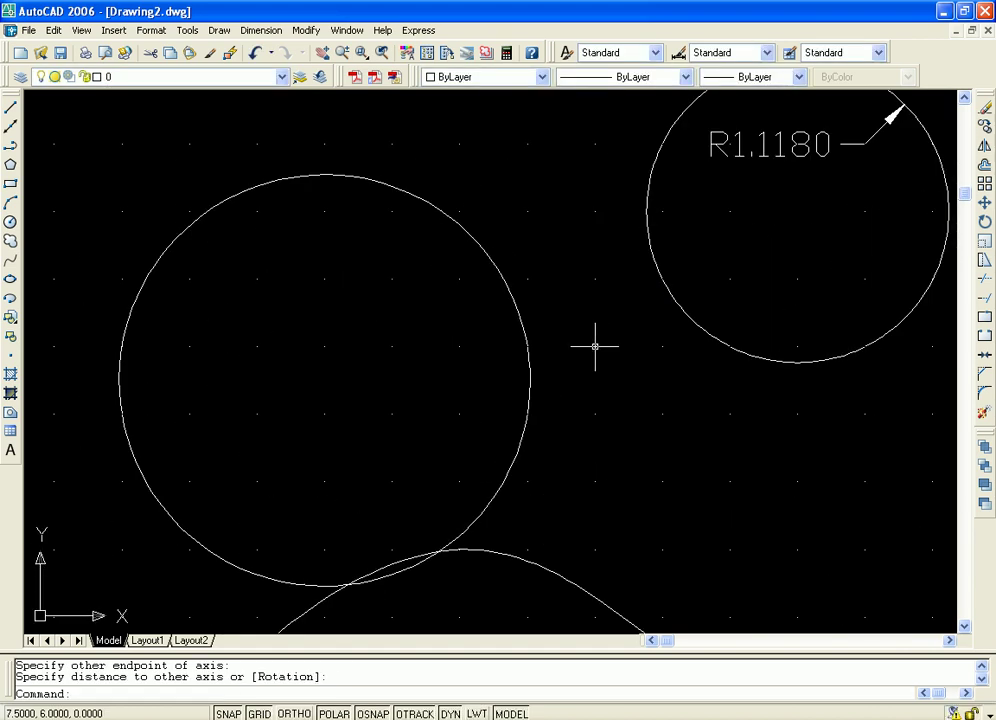
middle_click_drag(596, 344, 166, 128)
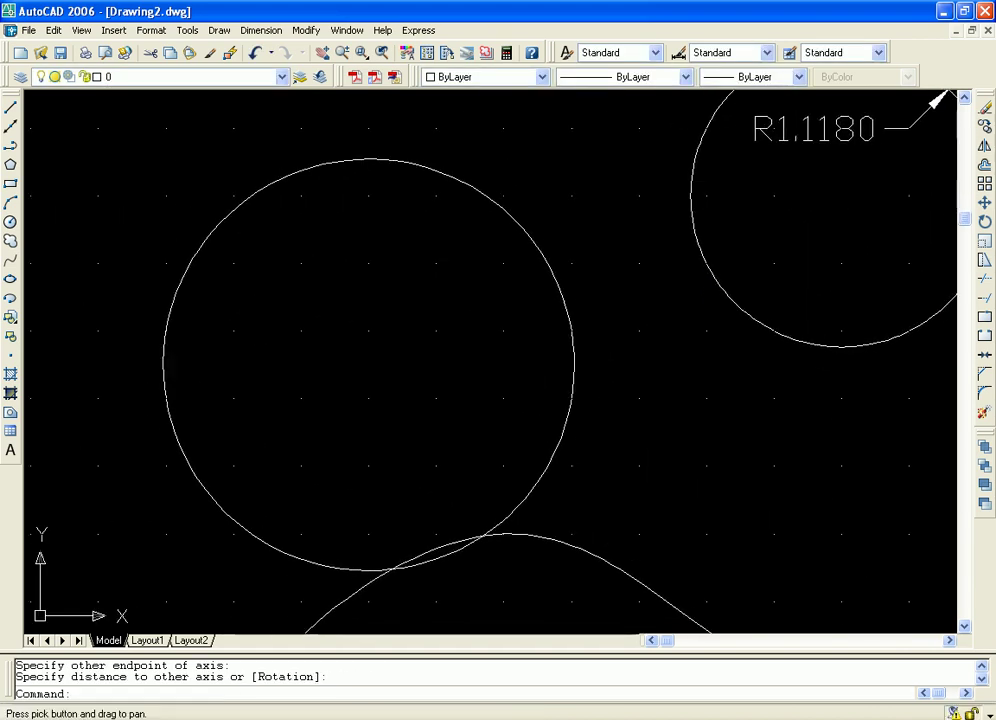
Try a jogged radius dimension on the ellipse, then cancel when it's rejected.
left_click(264, 32)
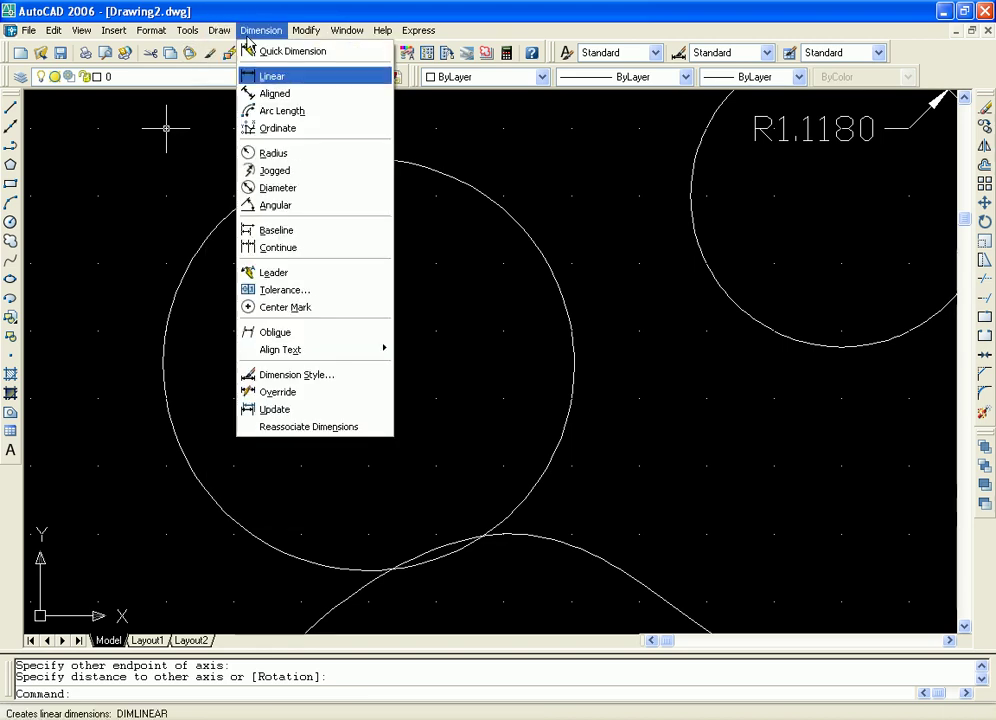
left_click(316, 172)
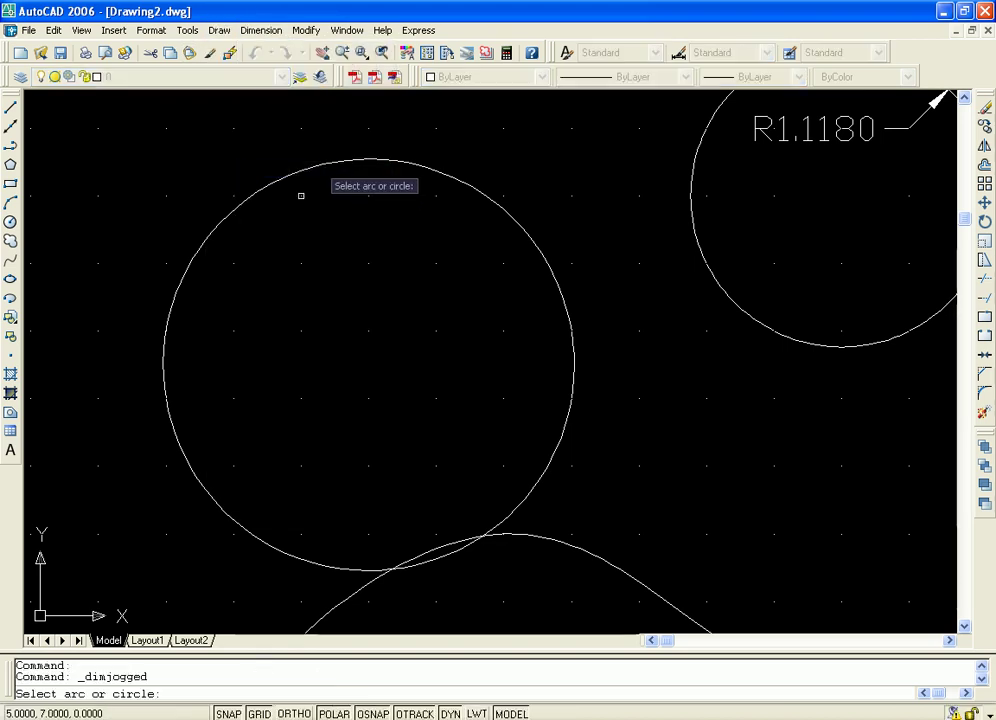
left_click(367, 196)
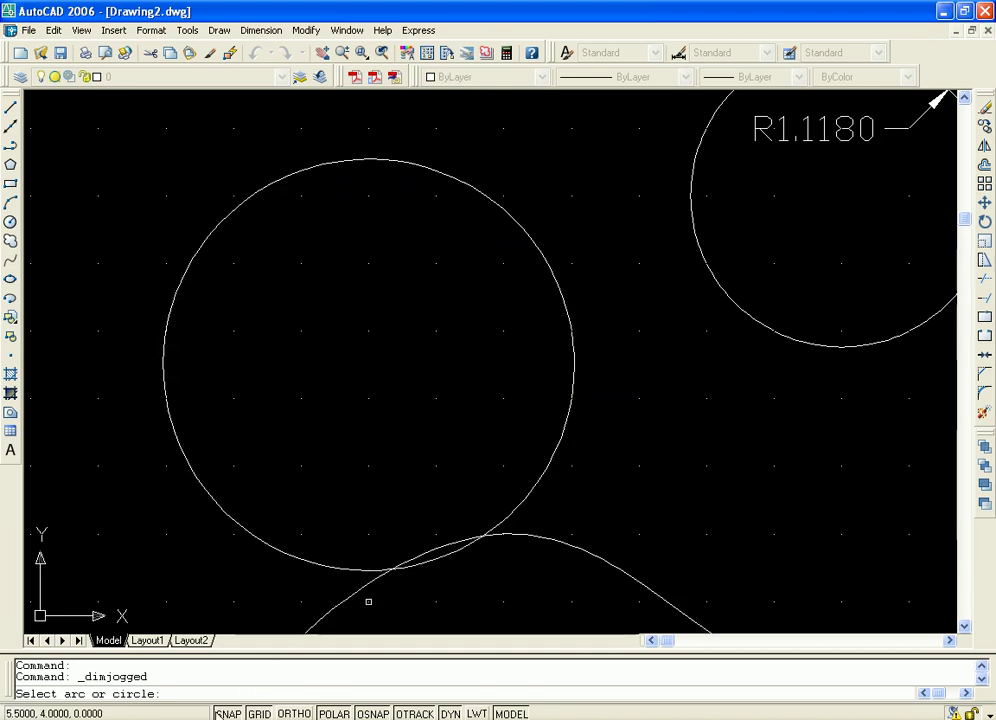
left_click(487, 213)
left_click(490, 211)
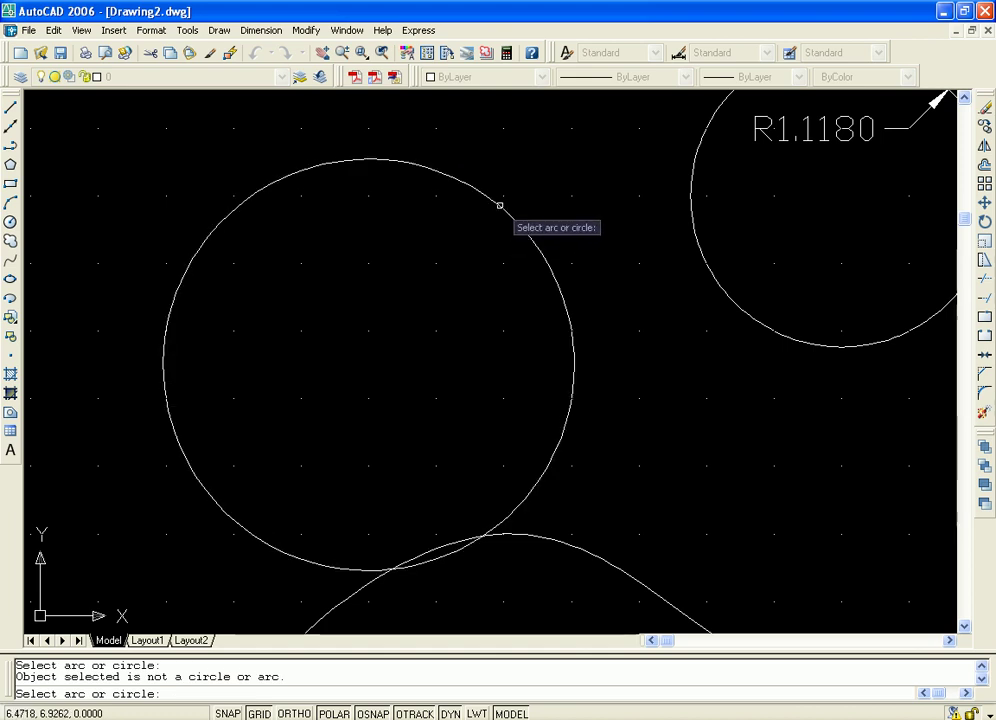
key("Return")
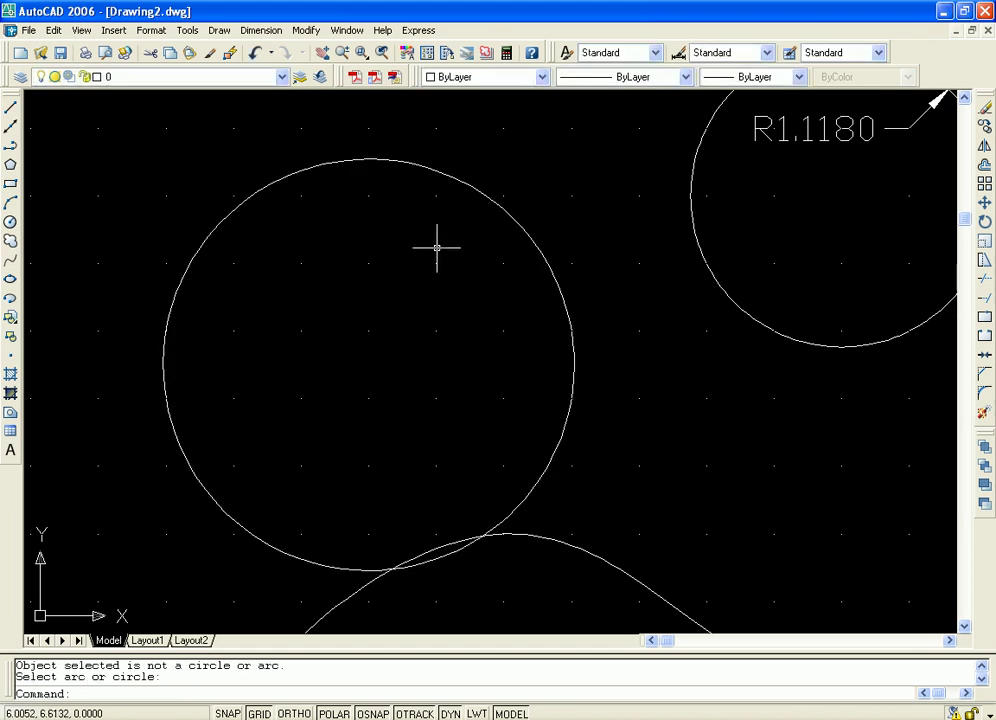
Select and erase every object in the drawing.
scroll(454, 285, "down", 5)
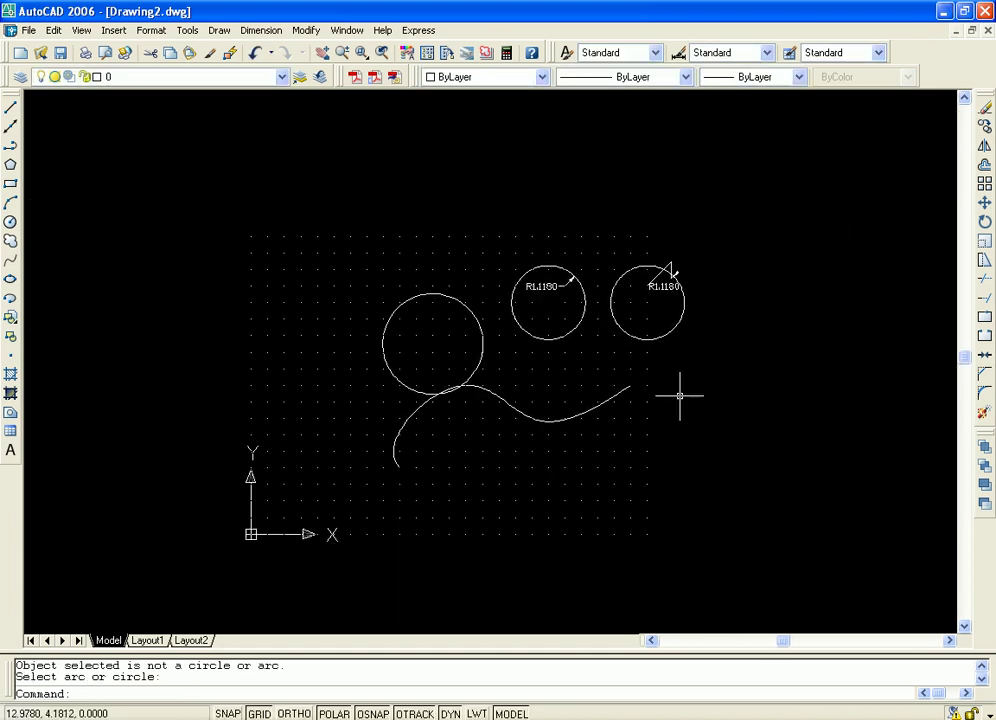
key("ctrl+a")
key("Delete")
Draw a large circle in the empty drawing.
scroll(505, 409, "up", 3)
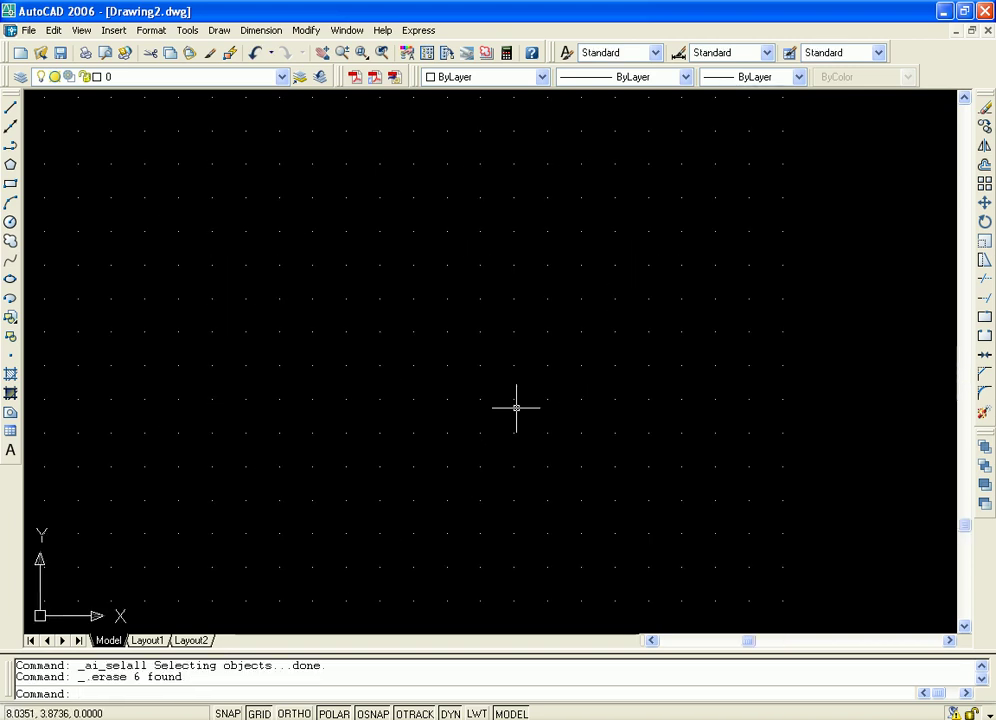
left_click(10, 221)
left_click(533, 371)
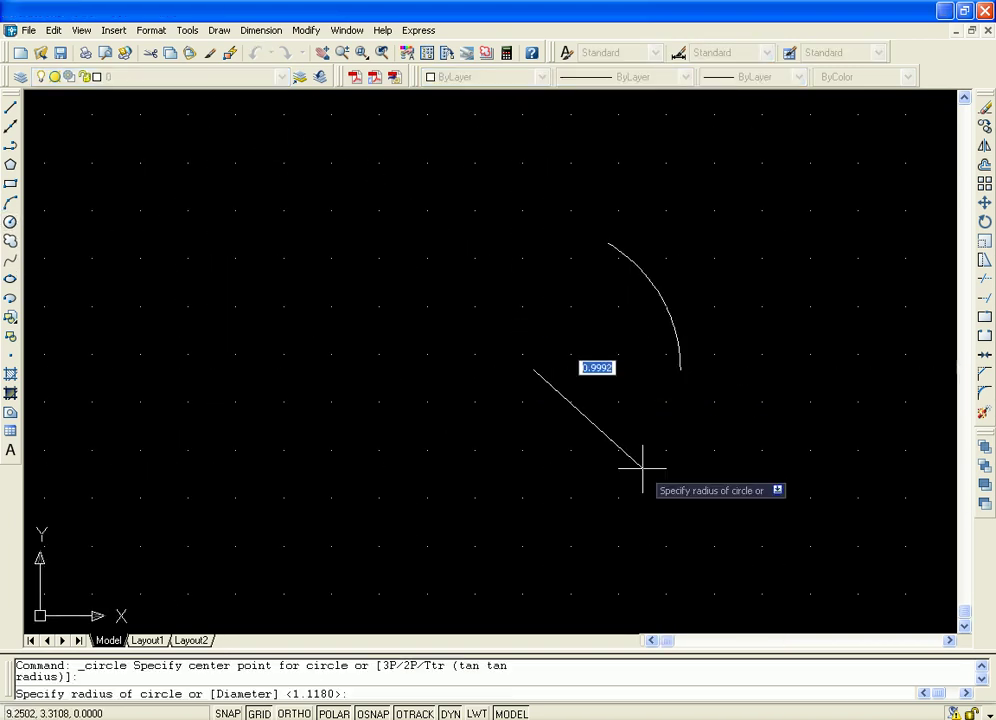
left_click(720, 500)
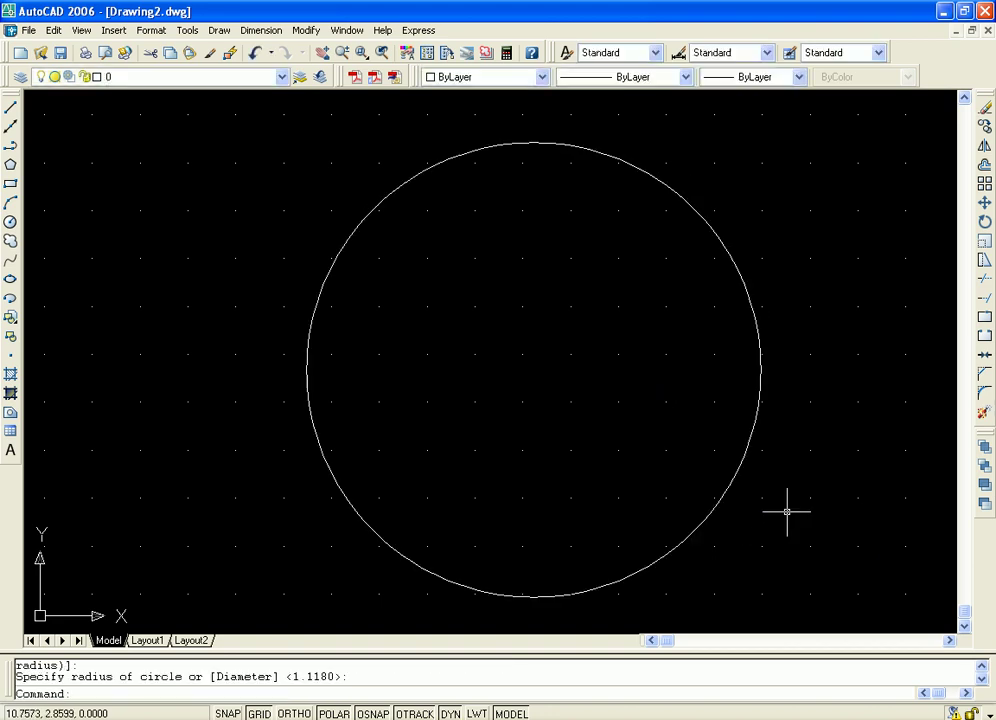
Add a jogged R2.3723 radius dimension to the circle.
left_click(262, 33)
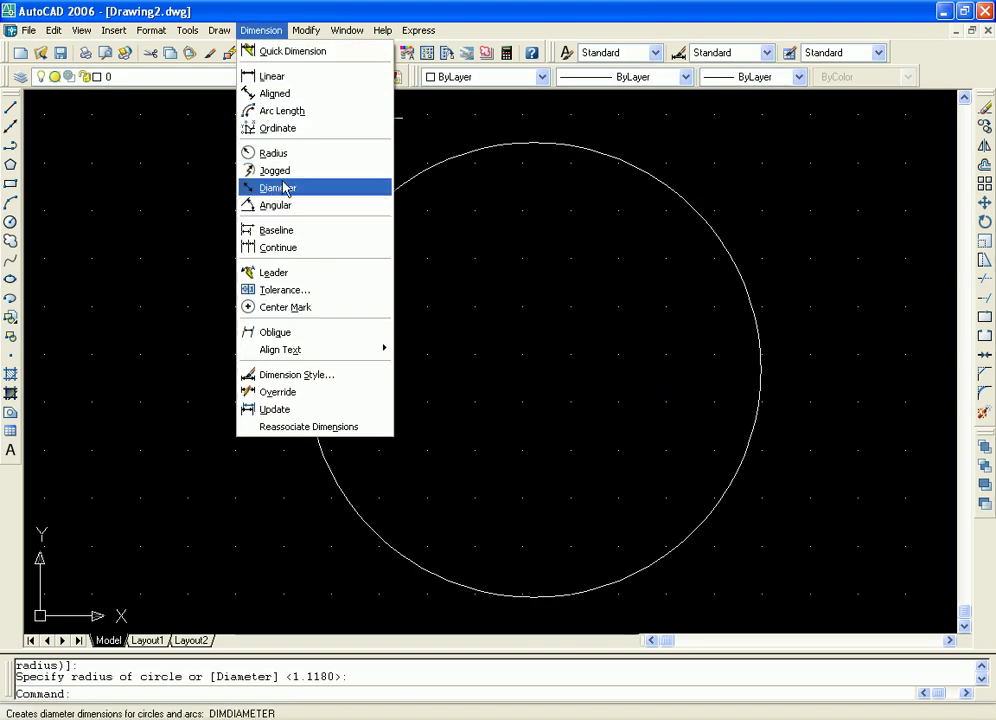
left_click(276, 170)
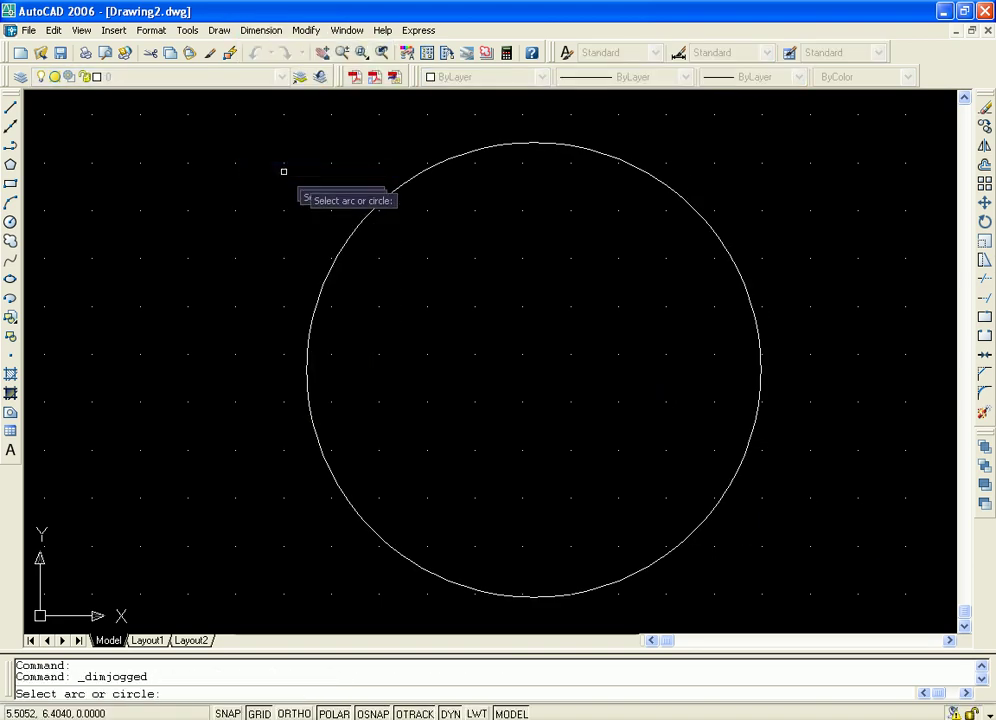
left_click(690, 211)
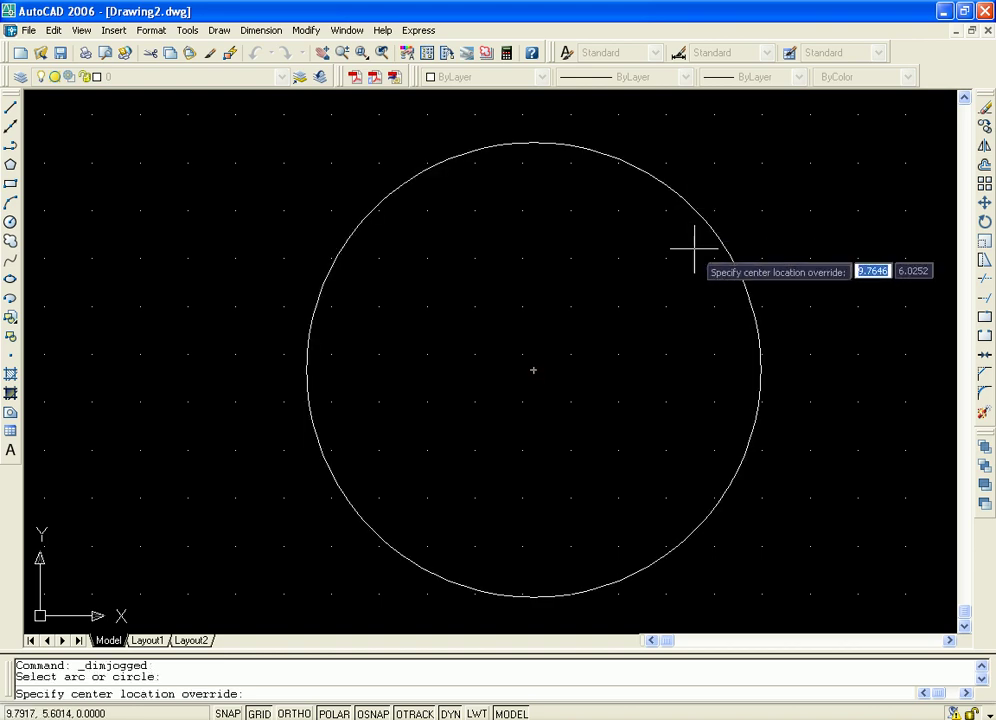
left_click(645, 288)
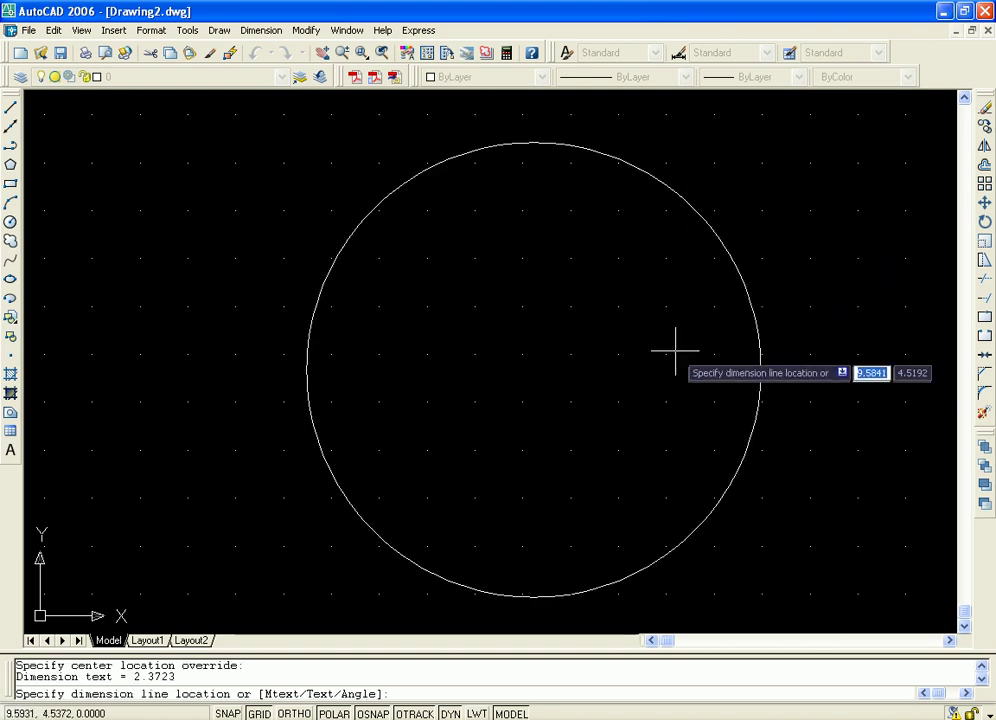
left_click(700, 395)
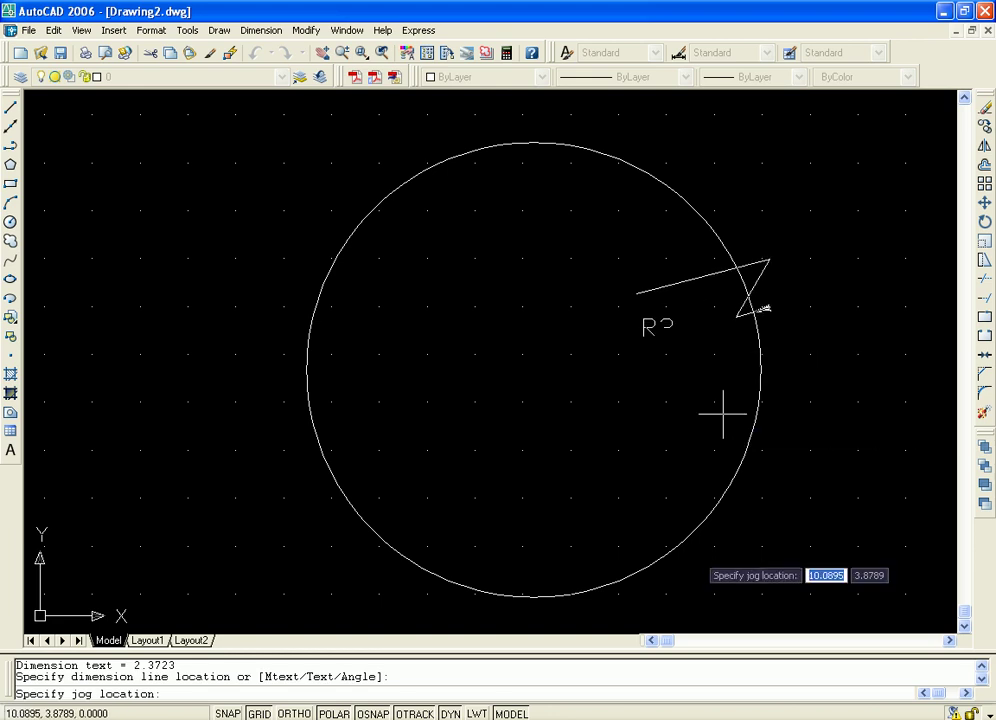
left_click(678, 335)
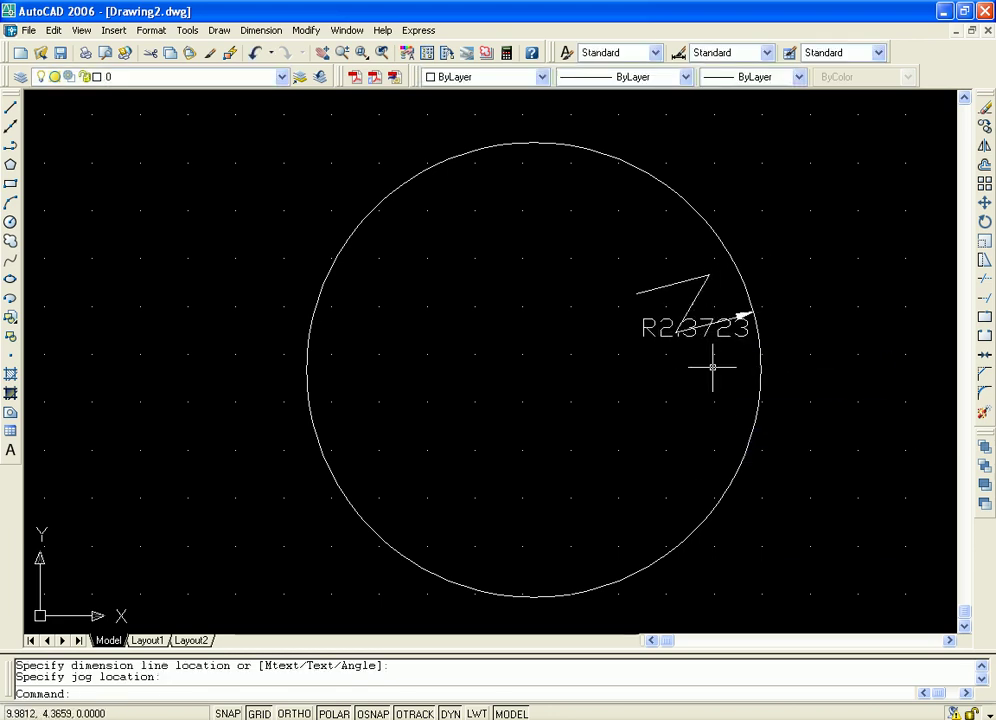
Delete the jogged R2.3723 dimension again.
middle_click_drag(711, 367, 754, 370)
key("F7")
left_click(638, 339)
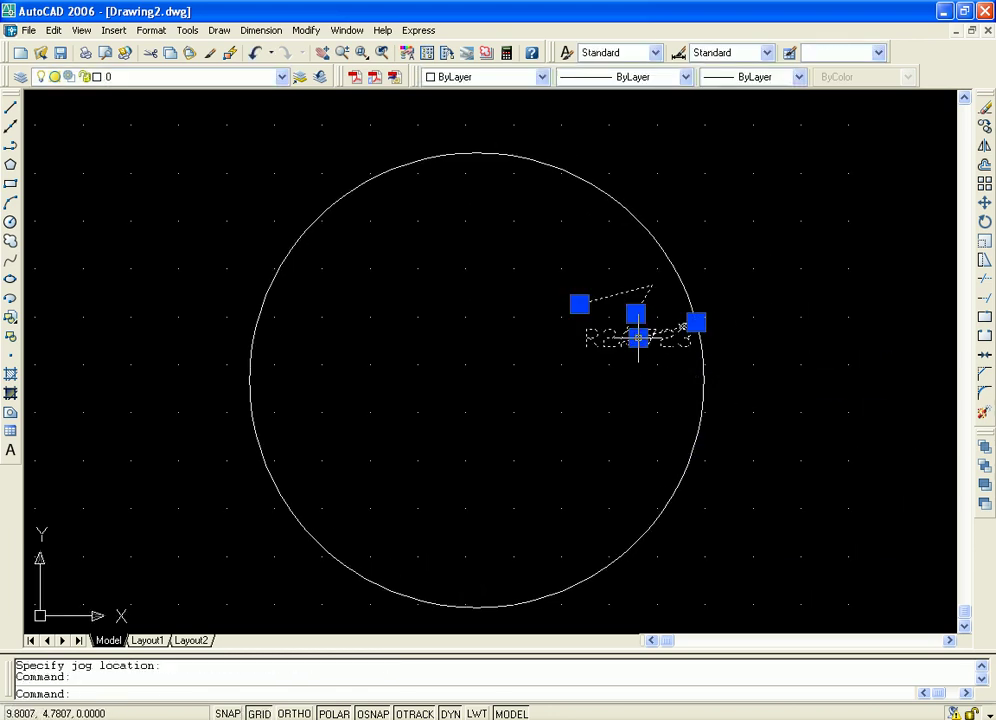
key("Delete")
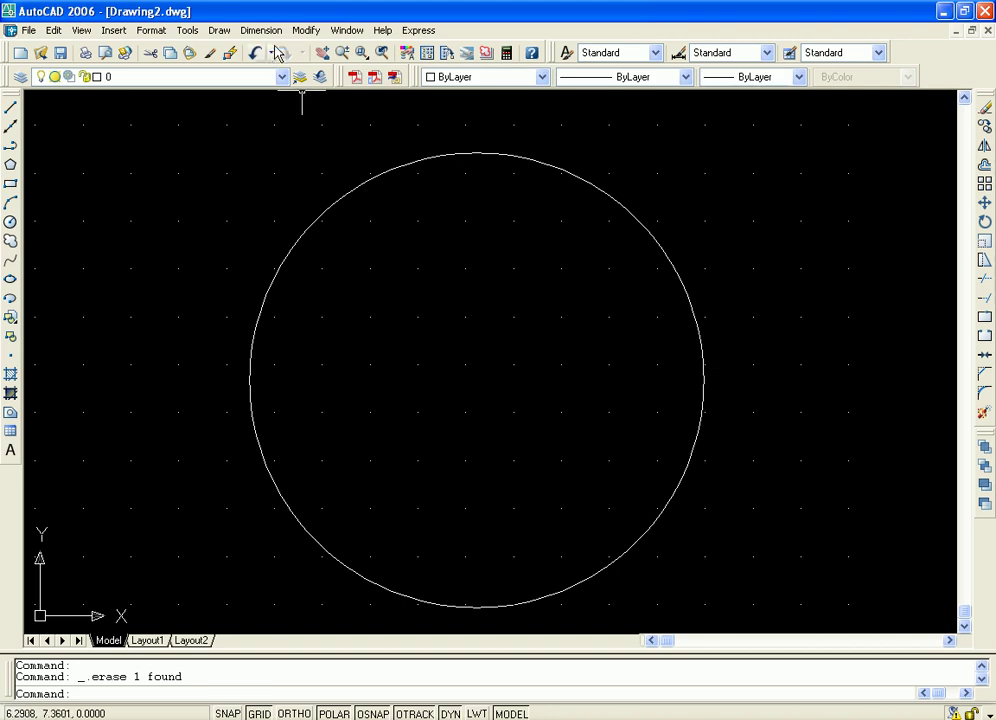
Add a plain R2.3723 radius dimension with its label inside the circle.
left_click(261, 30)
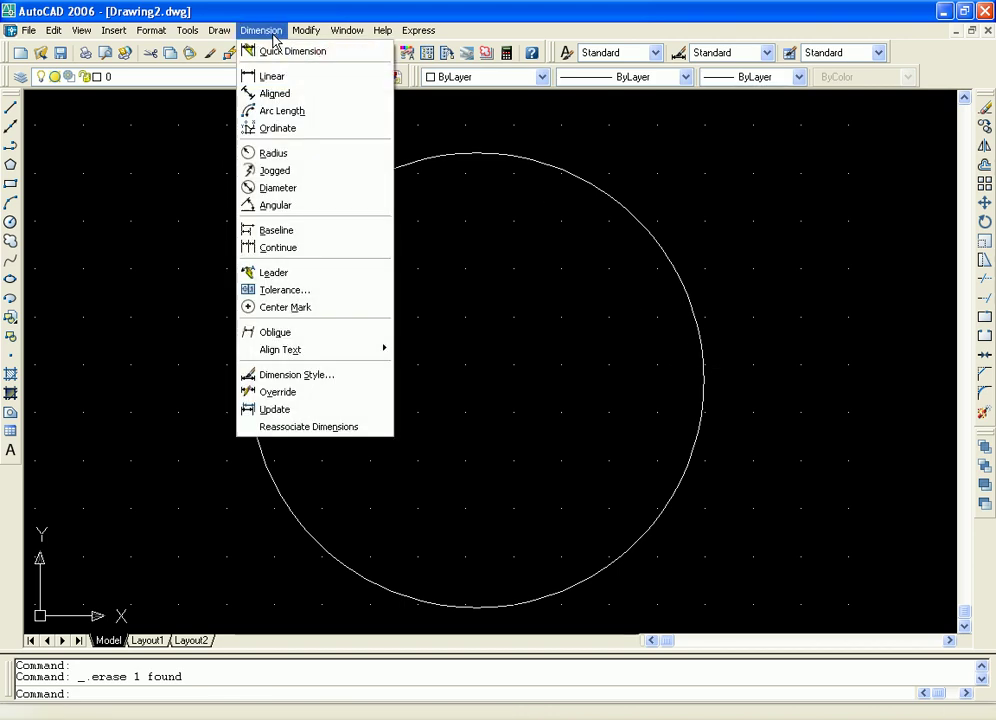
left_click(273, 153)
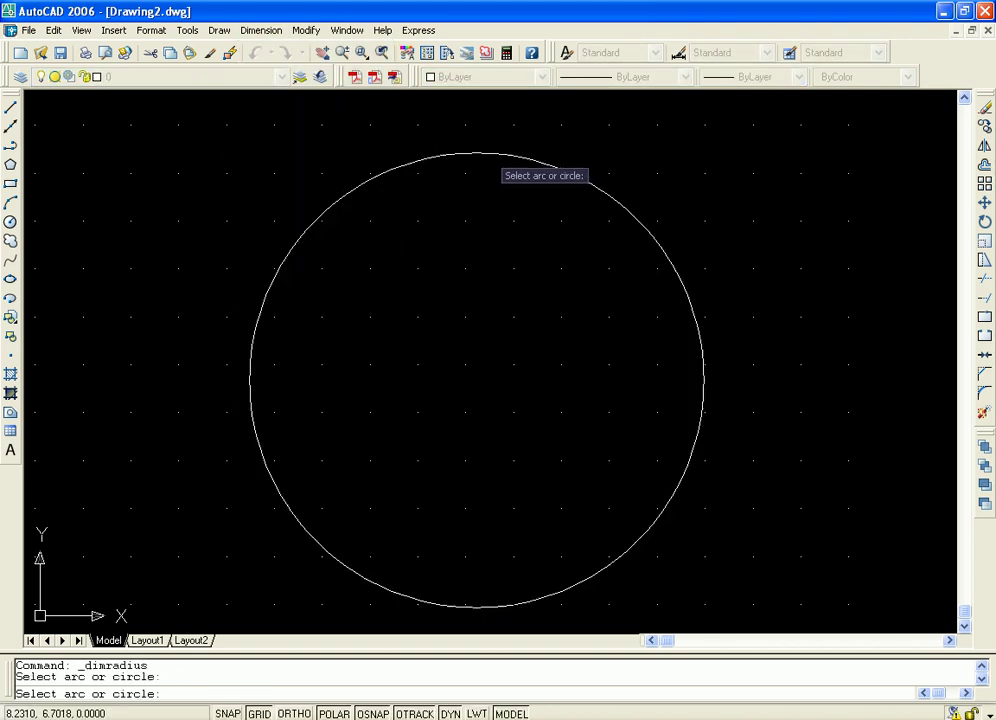
left_click(530, 158)
left_click(537, 315)
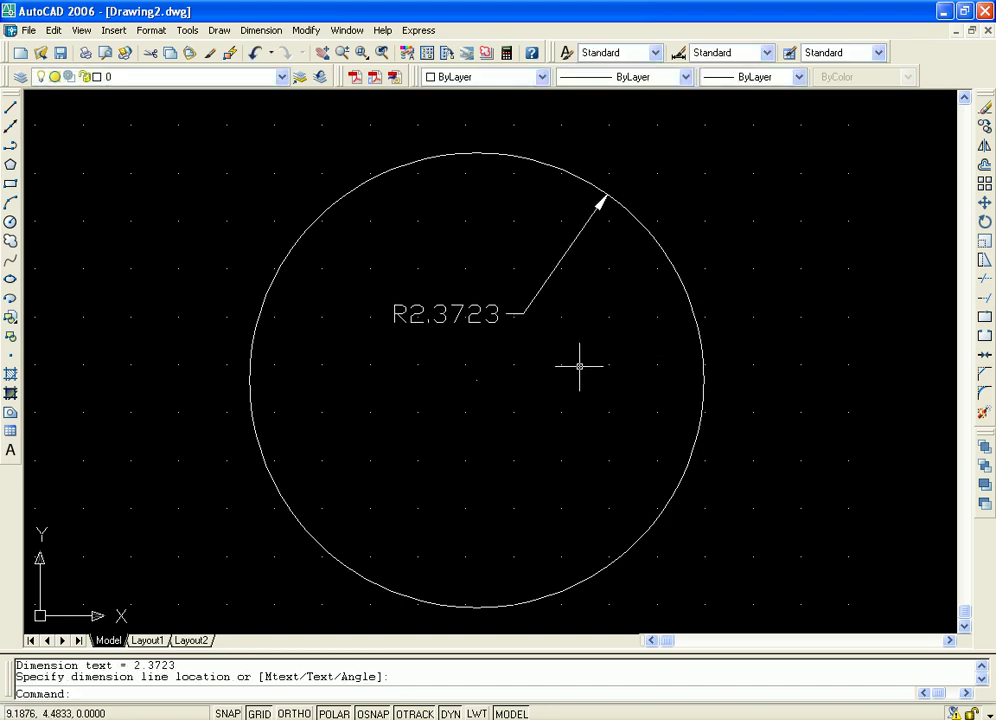
middle_click_drag(579, 366, 522, 320)
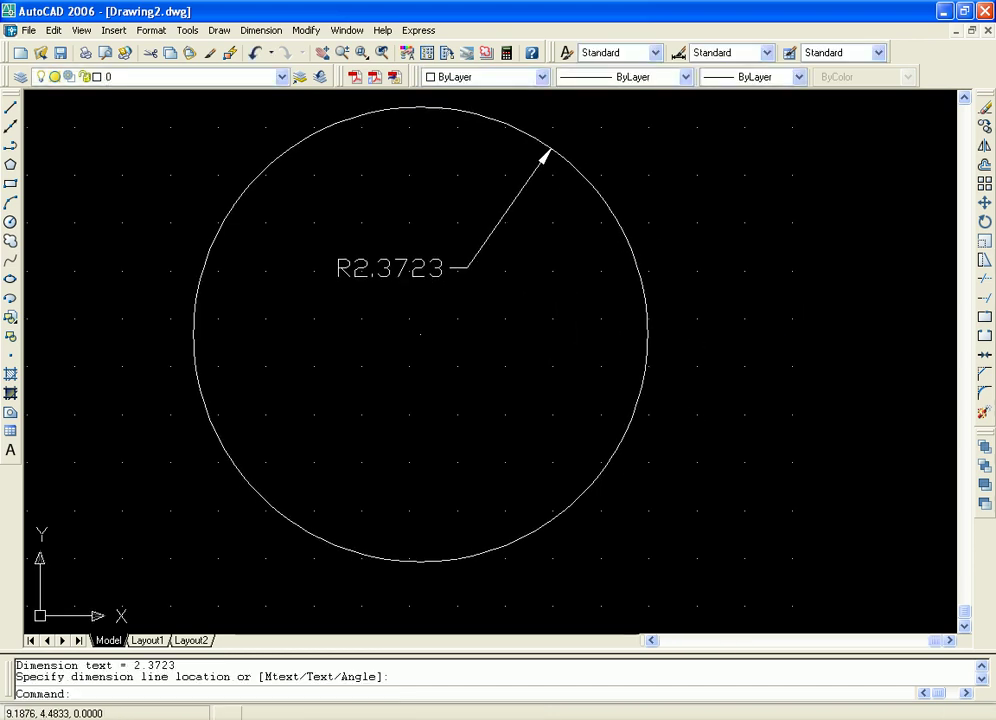
Add a jogged R2.3723 radius dimension to the same circle.
left_click(258, 33)
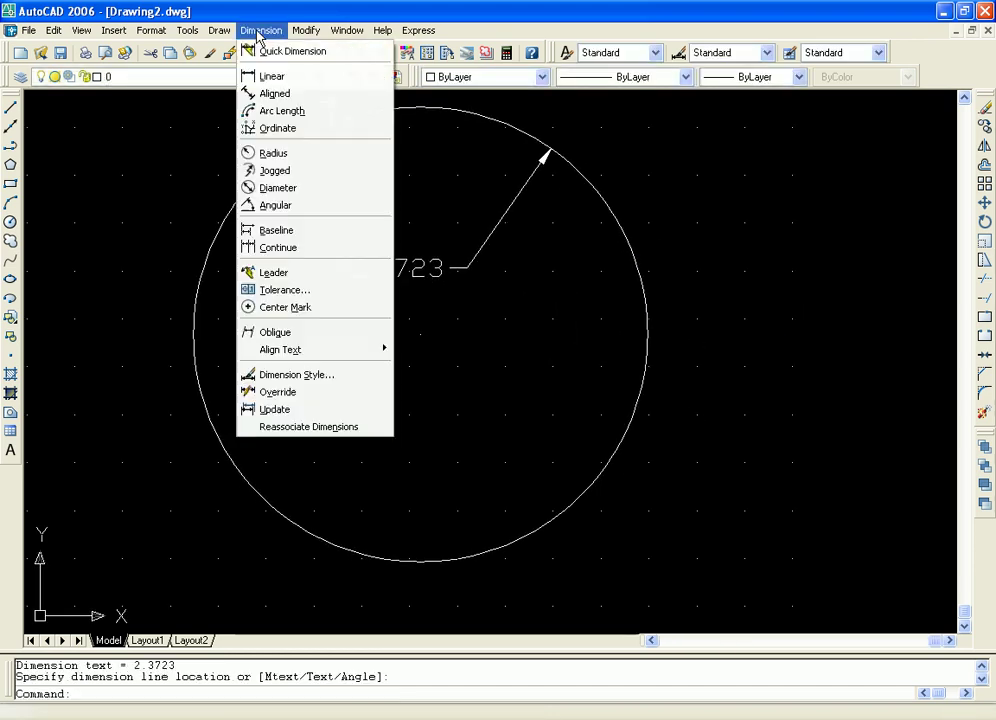
left_click(314, 176)
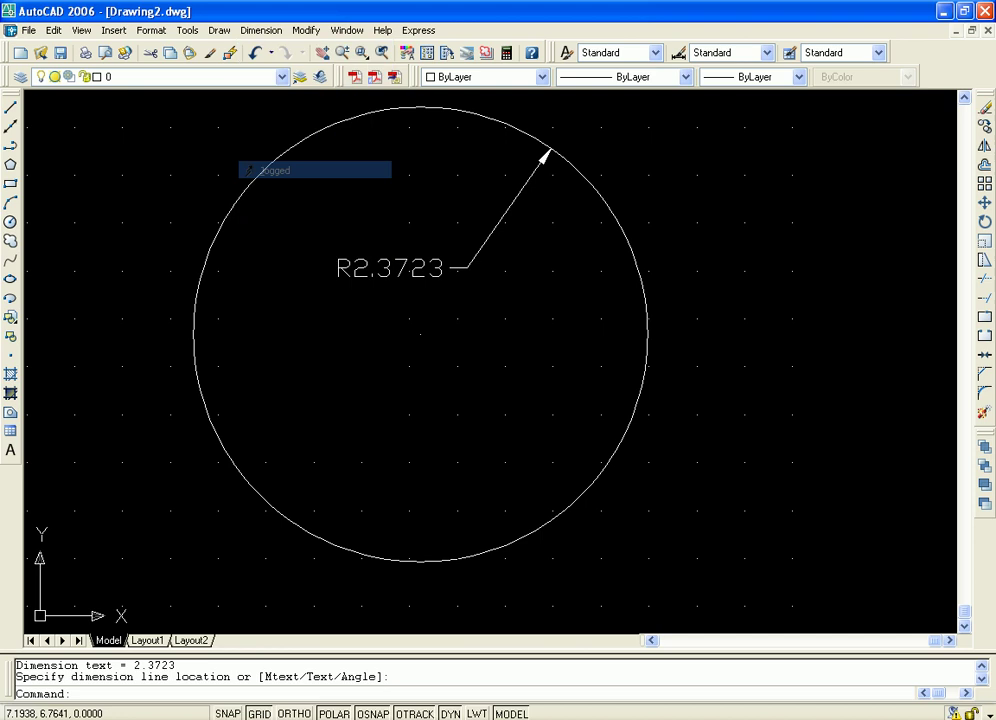
left_click(638, 278)
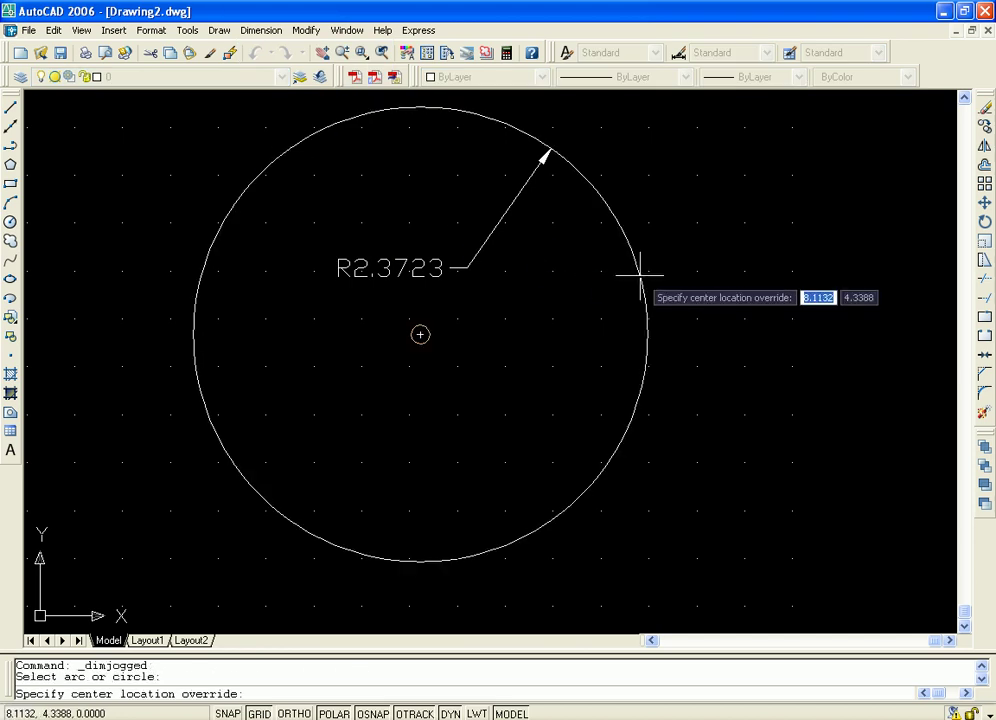
left_click(518, 374)
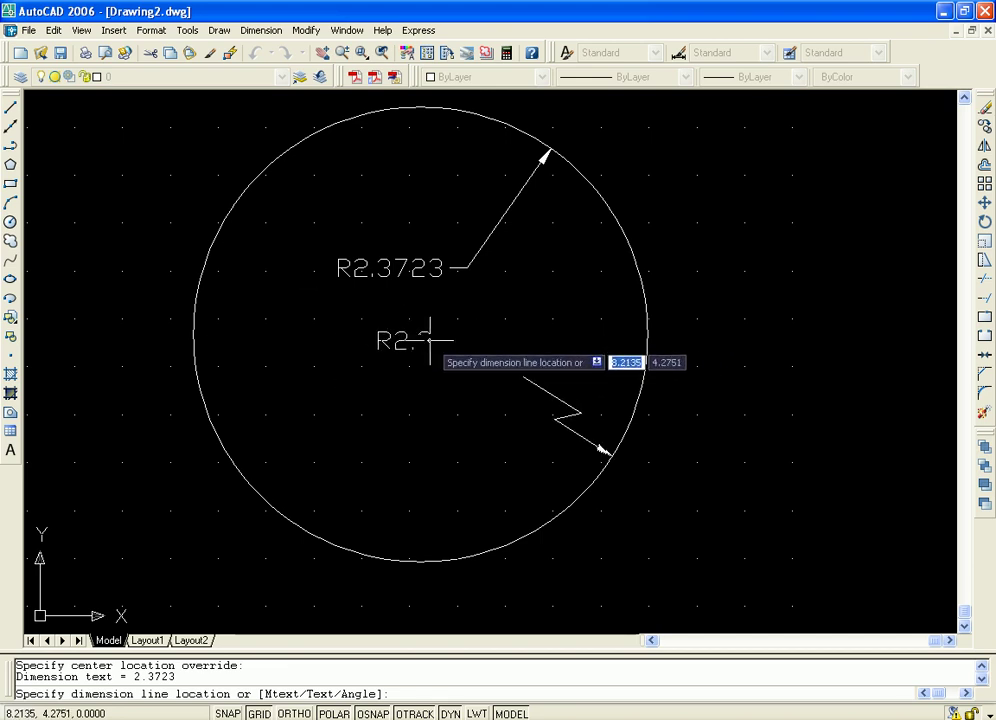
left_click(520, 392)
left_click(573, 459)
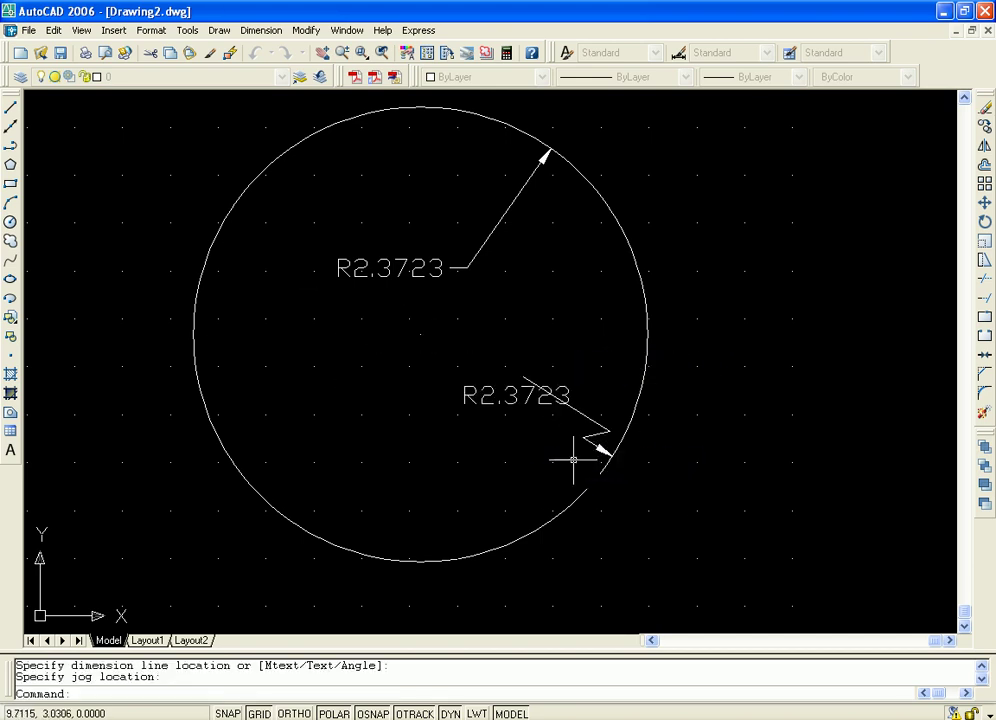
Zoom and pan to centre the dimensioned circle in view.
scroll(677, 380, "down", 1)
scroll(678, 318, "up", 1)
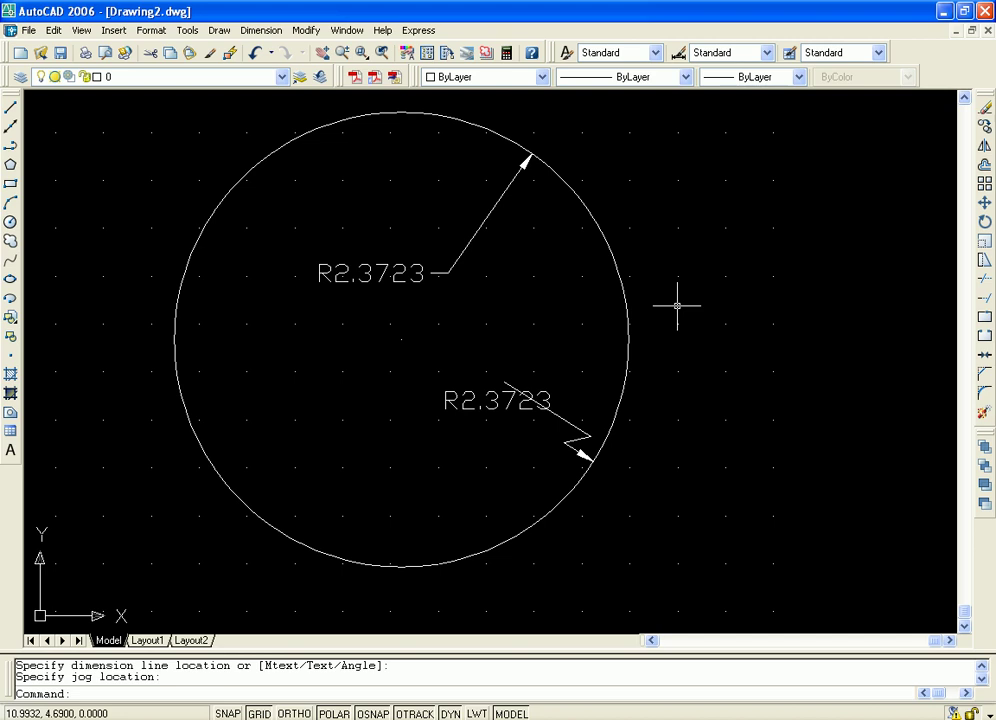
scroll(693, 314, "up", 1)
mouse_move(693, 316)
middle_mouse_down()
mouse_move(687, 329)
mouse_move(818, 293)
middle_mouse_up()
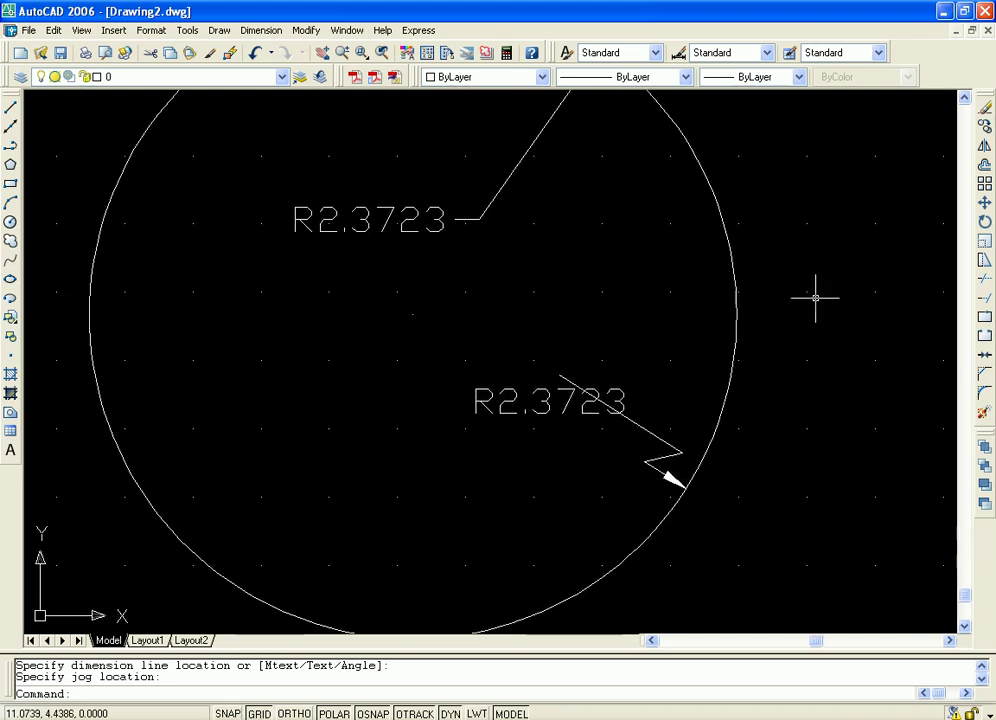
scroll(812, 300, "down", 1)
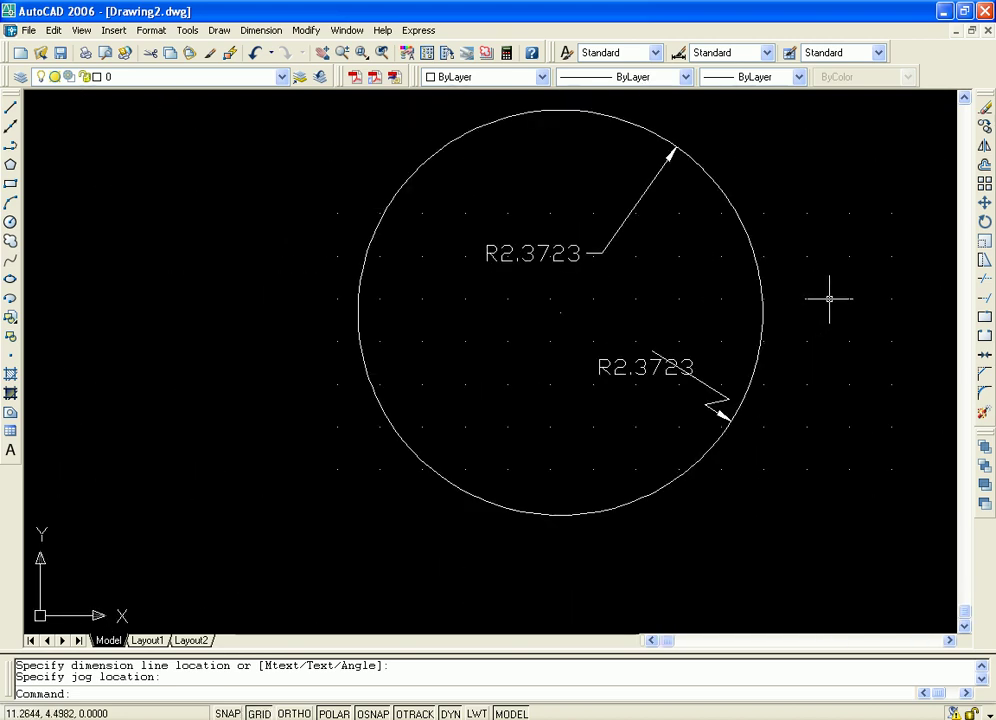
scroll(829, 298, "up", 1)
middle_click_drag(829, 298, 756, 322)
scroll(723, 286, "up", 1)
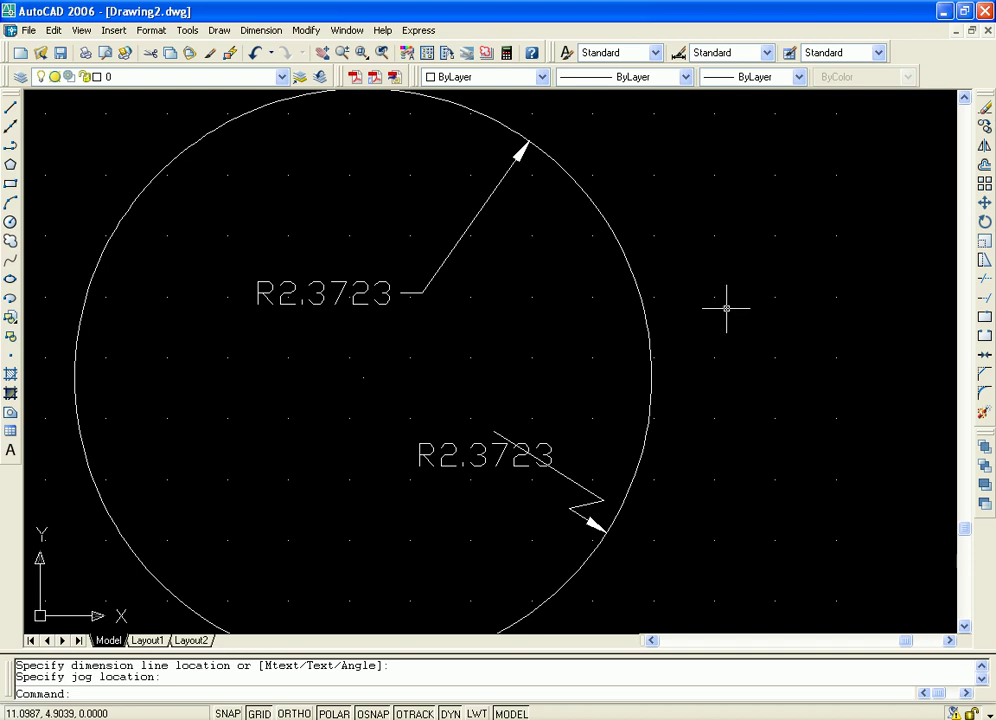
middle_click_drag(714, 302, 718, 296)
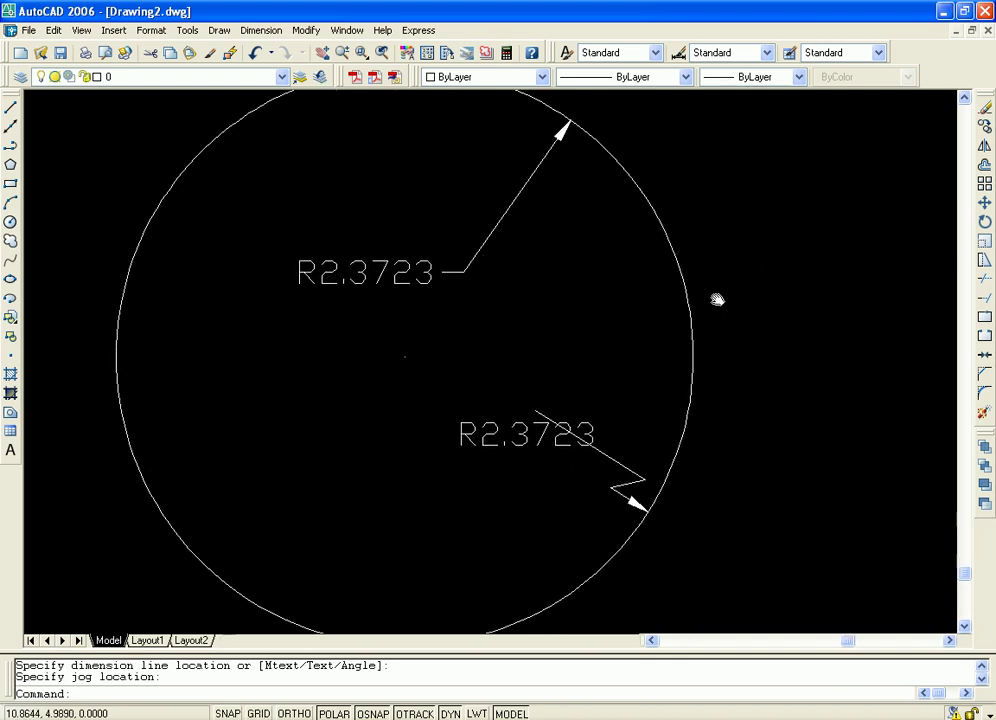
scroll(756, 289, "down", 2)
scroll(756, 289, "up", 1)
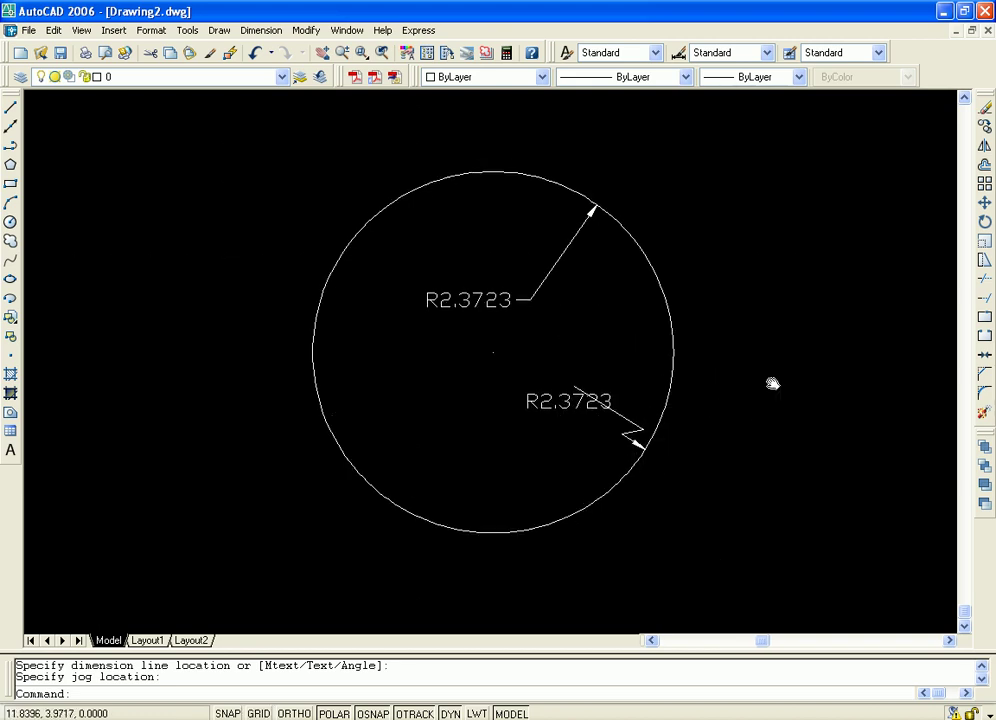
scroll(740, 345, "down", 2)
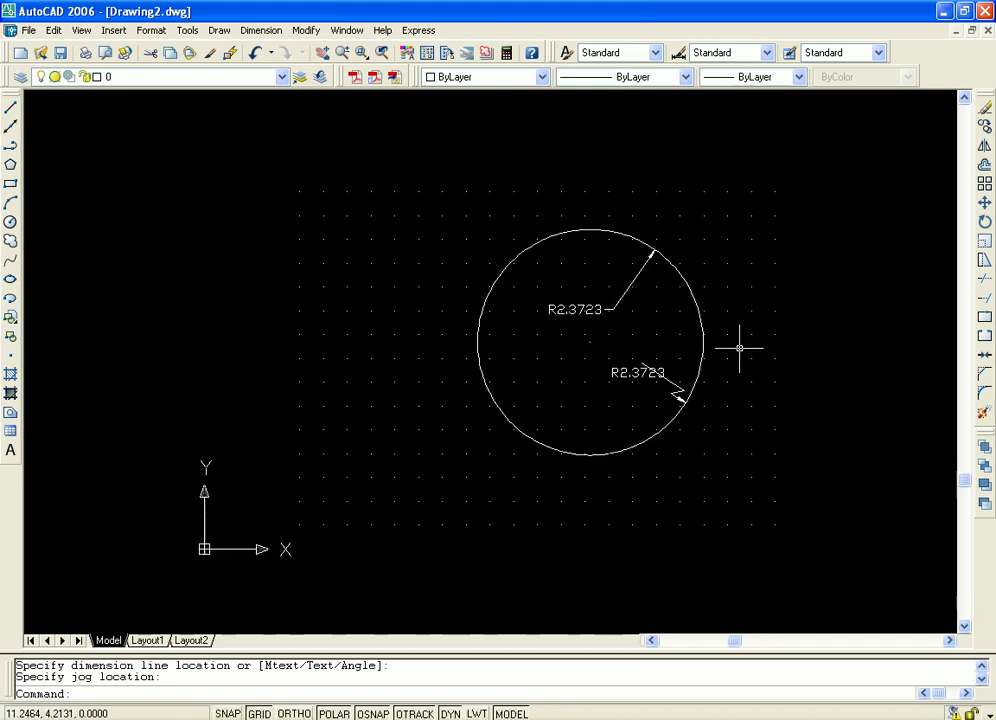
Toggle the grid display, reframe the circle, and select every object.
left_click(261, 30)
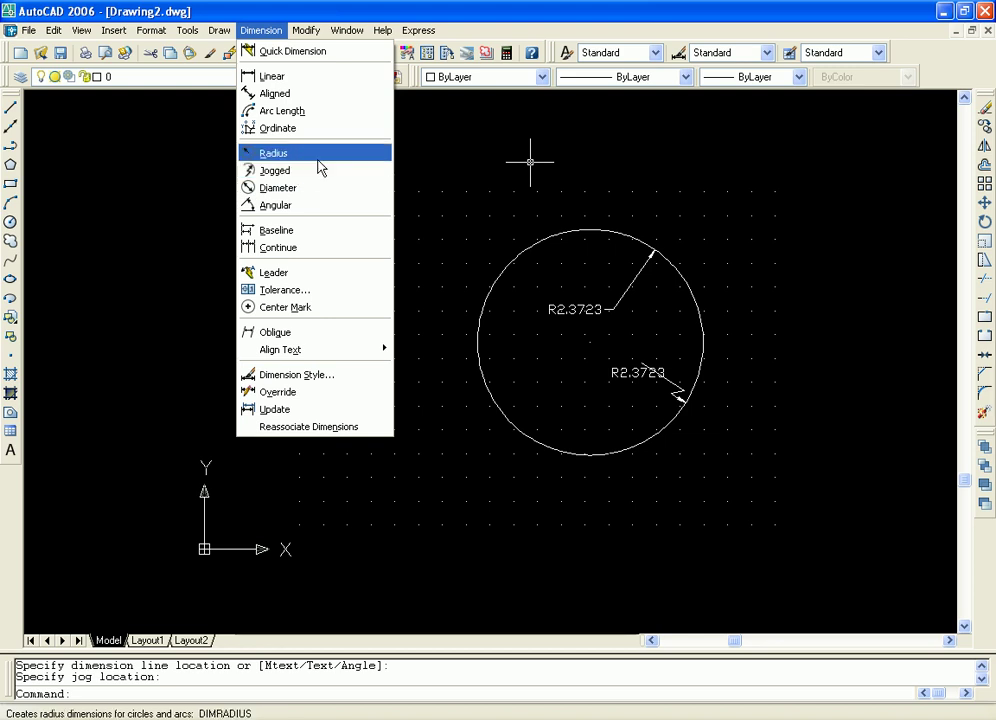
left_click(459, 212)
mouse_move(464, 331)
middle_mouse_down()
mouse_move(360, 340)
mouse_move(446, 337)
middle_mouse_up()
scroll(366, 304, "up", 2)
scroll(432, 323, "up", 1)
key("F7")
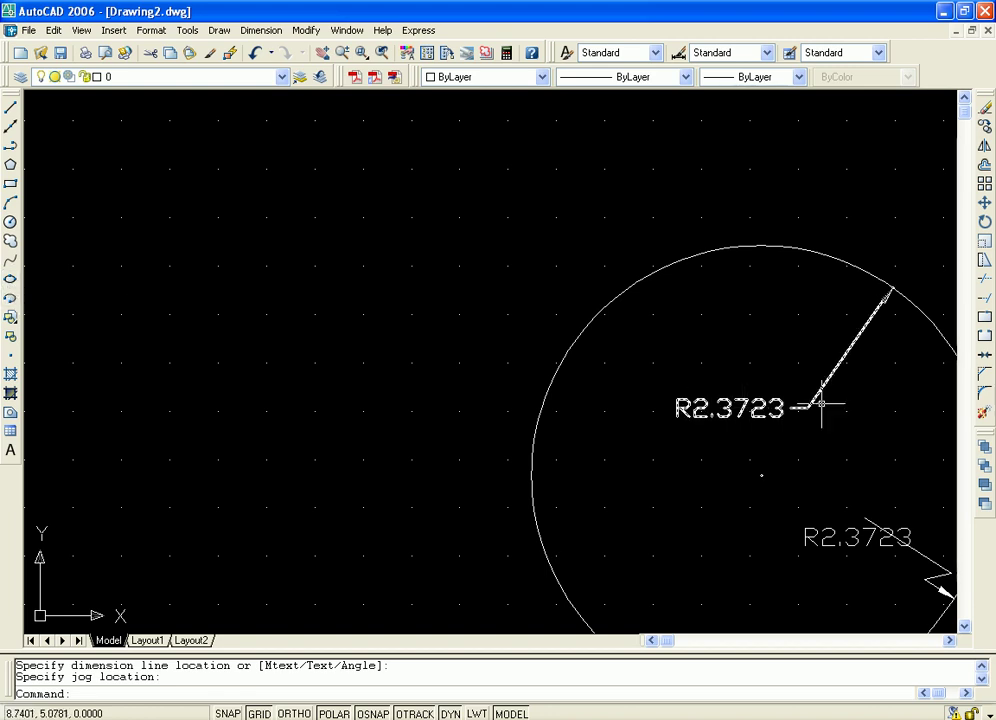
scroll(818, 402, "down", 1)
middle_click_drag(811, 451, 562, 393)
scroll(630, 413, "up", 1)
middle_click_drag(630, 413, 632, 356)
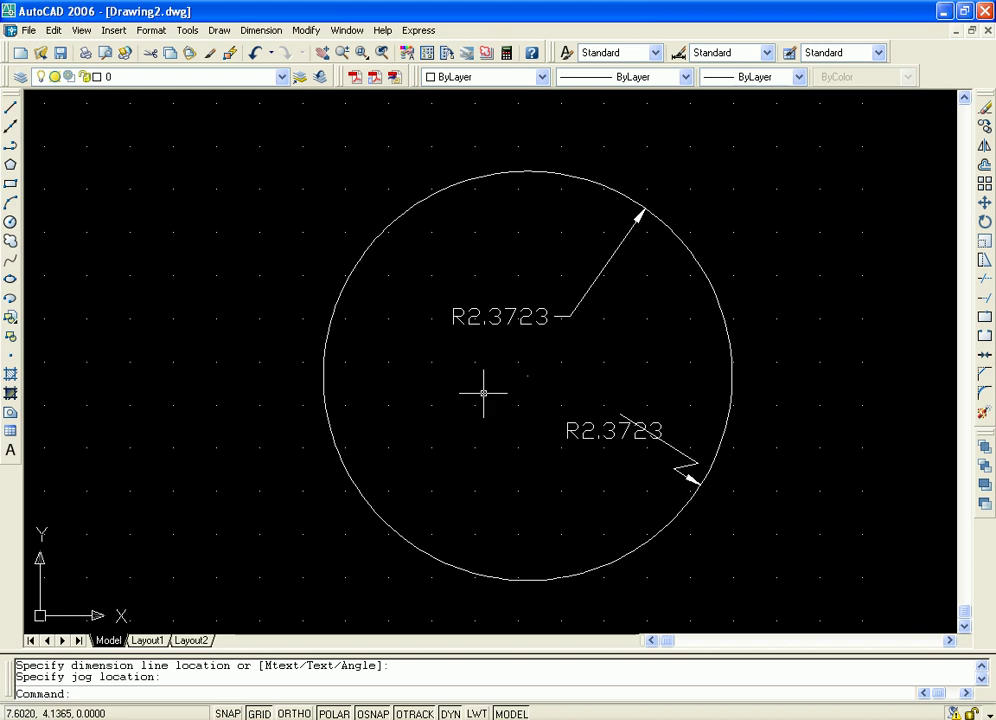
scroll(708, 399, "down", 2)
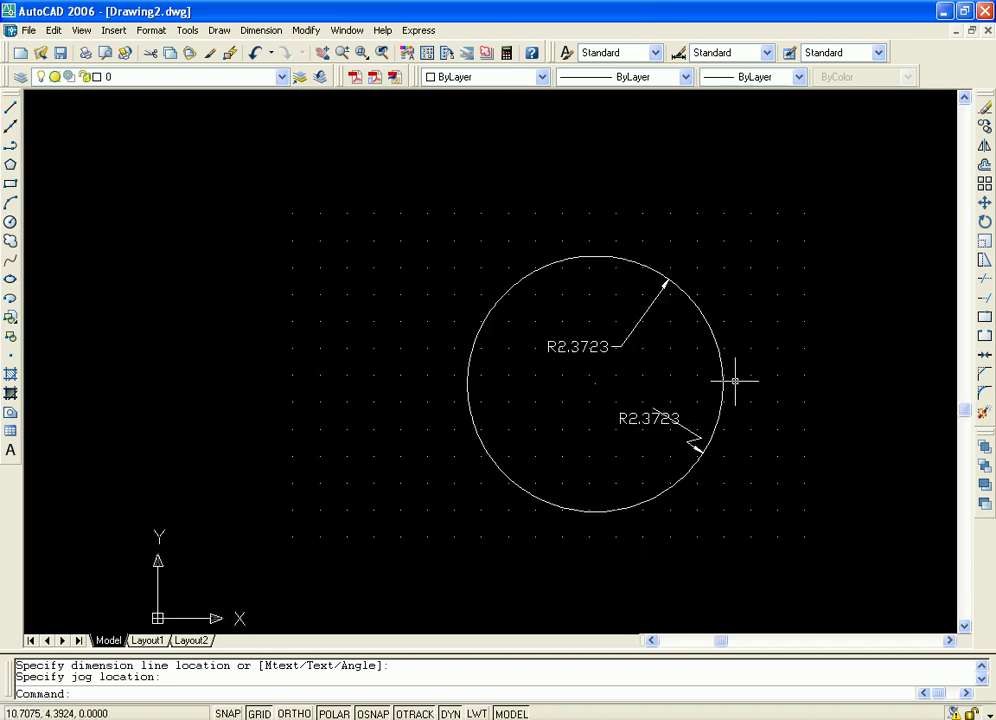
middle_click_drag(758, 381, 800, 378)
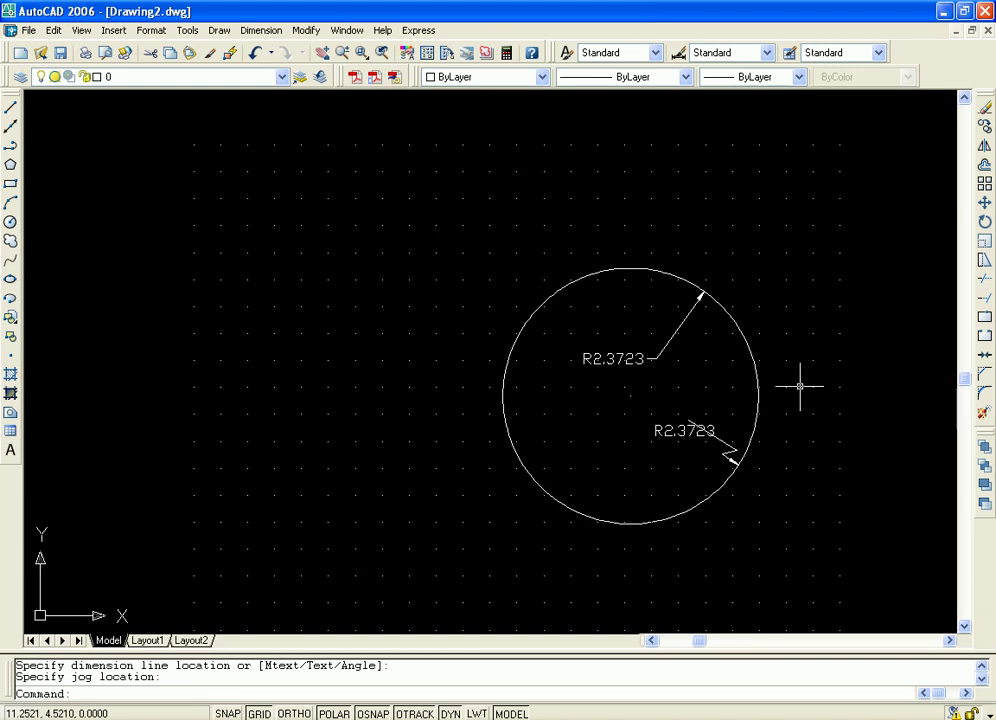
scroll(800, 385, "up", 2)
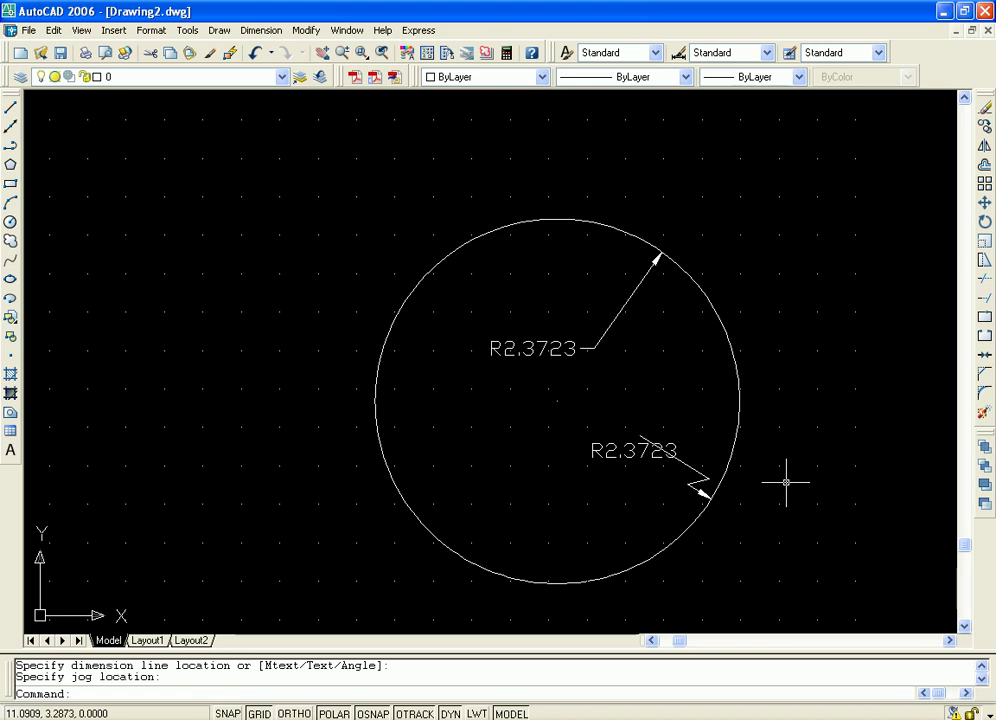
key("ctrl+a")
Erase the circle and both radius dimensions.
key("Delete")
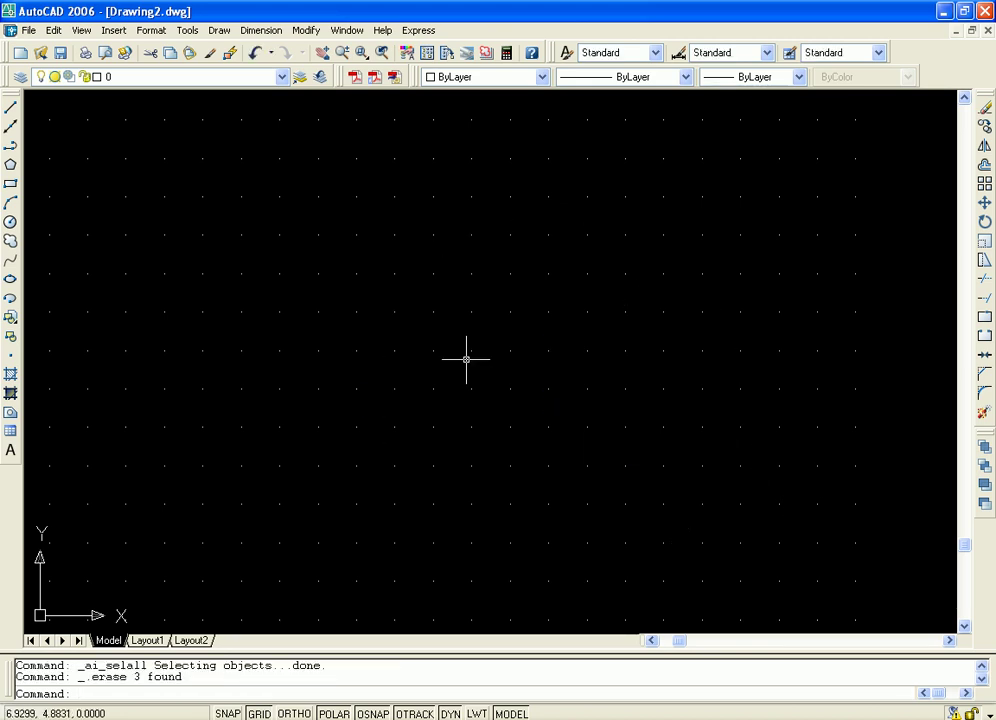
left_click(263, 31)
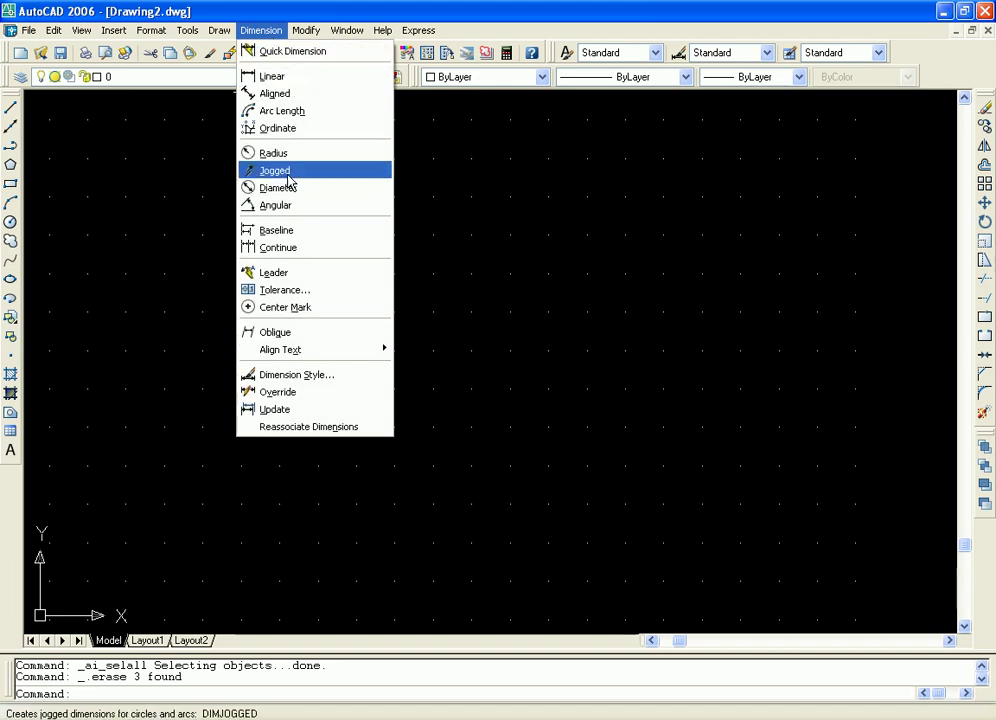
left_click(142, 198)
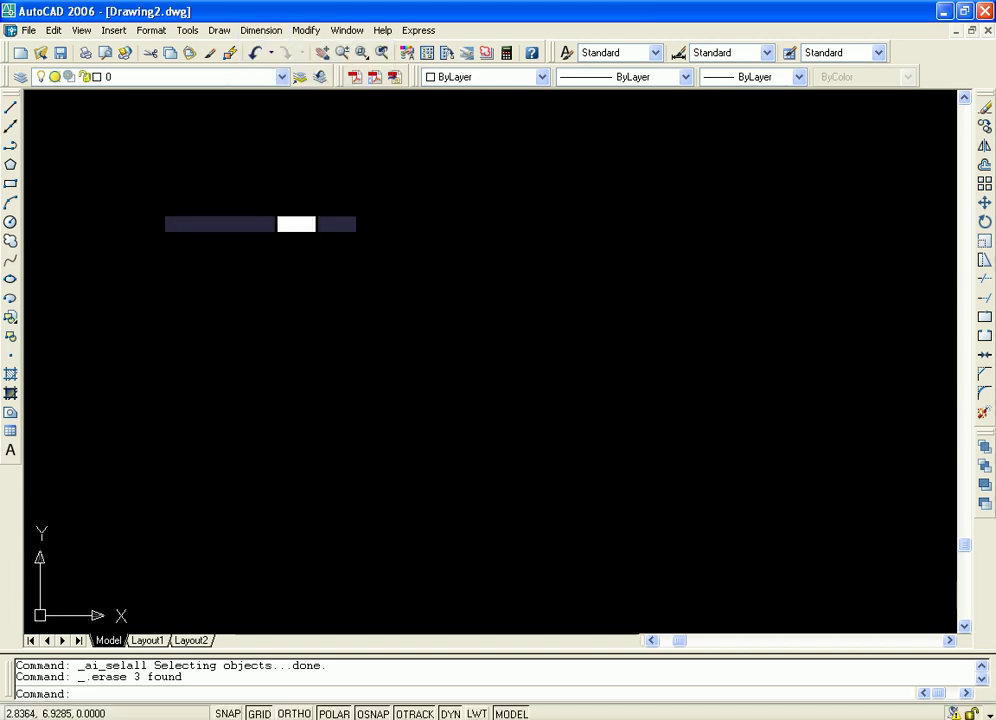
left_click(162, 221)
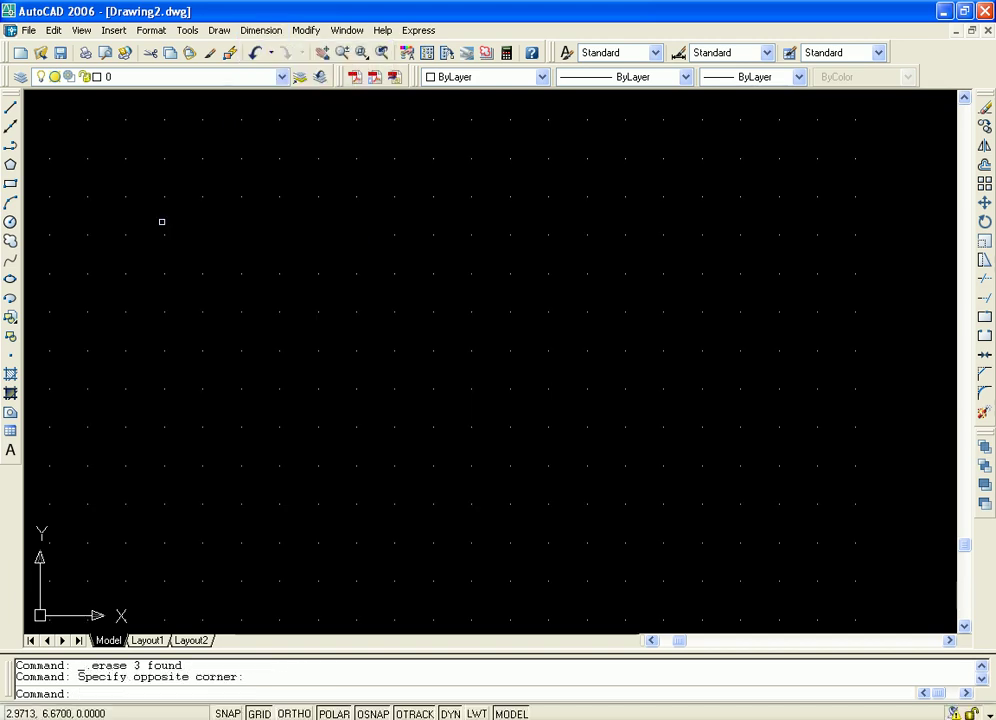
Draw a large circle centred near the middle of the canvas.
left_click(10, 222)
left_click(481, 384)
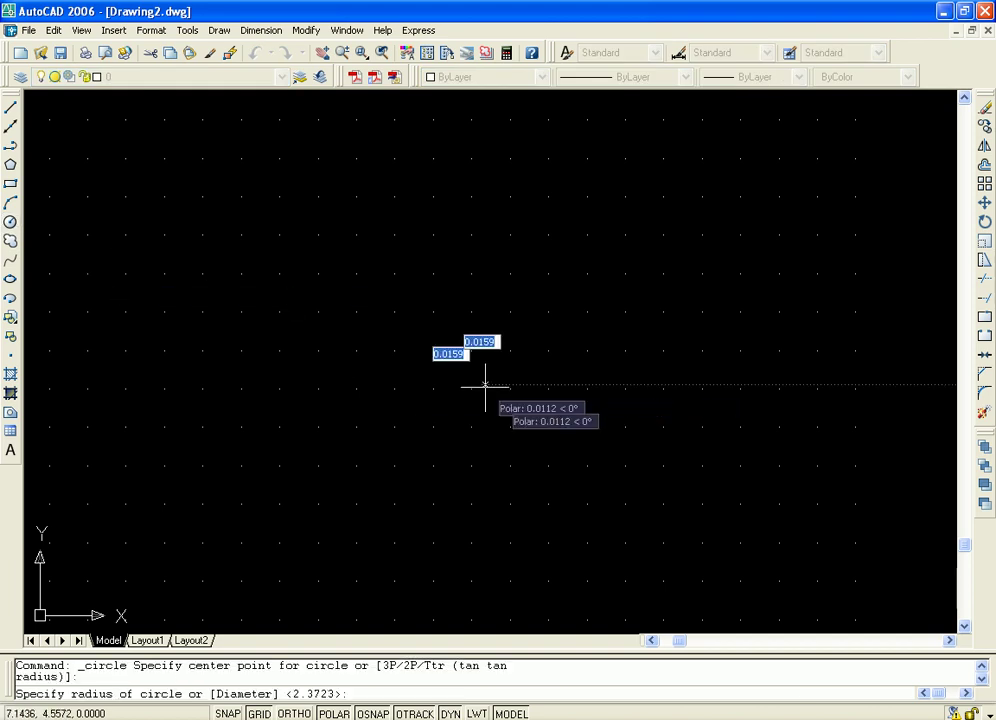
left_click(713, 487)
scroll(796, 409, "down", 2)
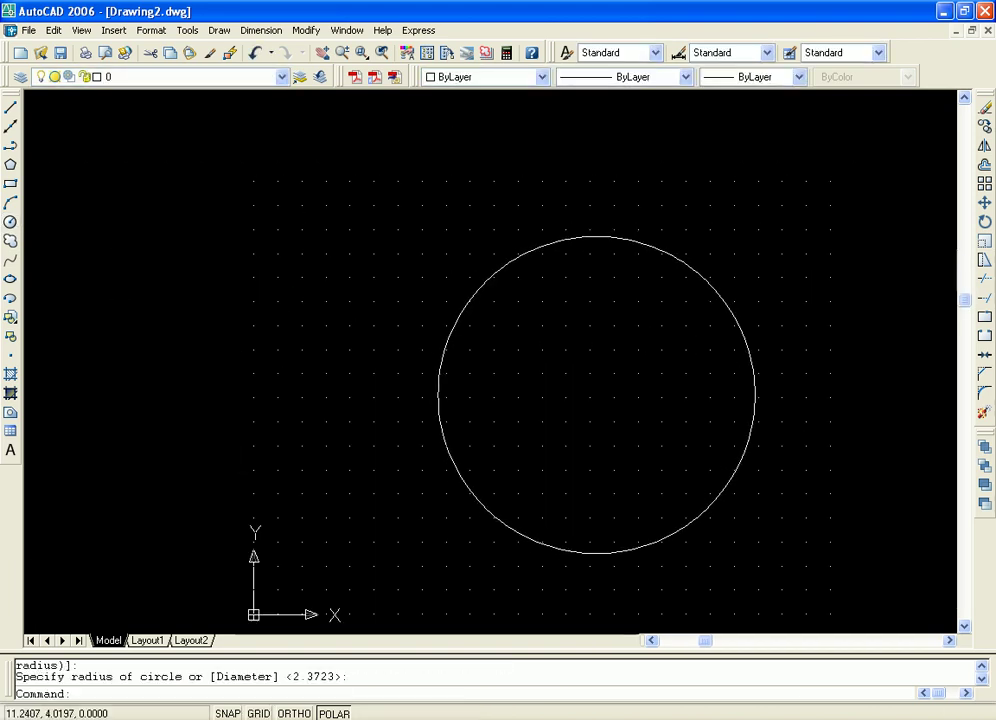
scroll(800, 412, "up", 2)
middle_click_drag(803, 415, 802, 413)
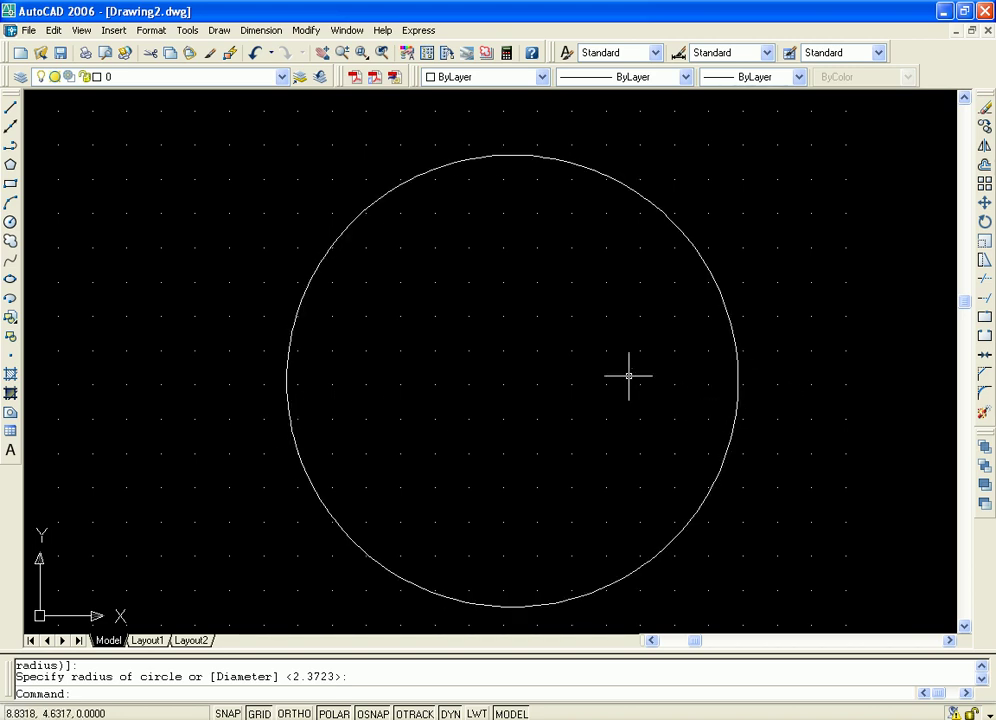
Add a Ø6.5946 diameter dimension with its text placed inside the circle.
left_click(266, 31)
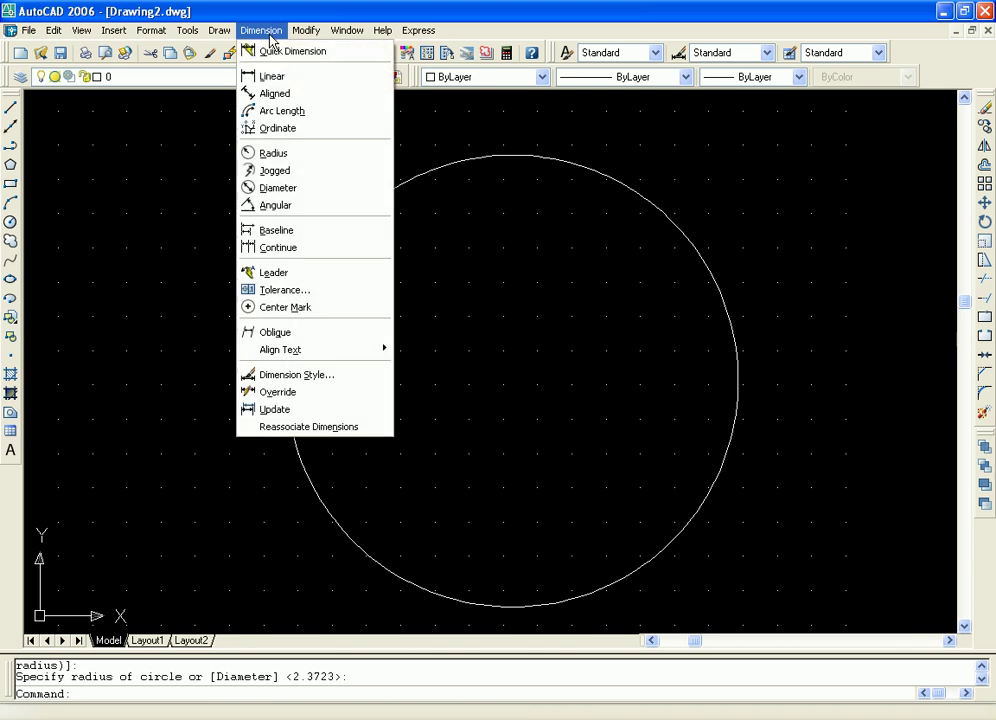
left_click(302, 189)
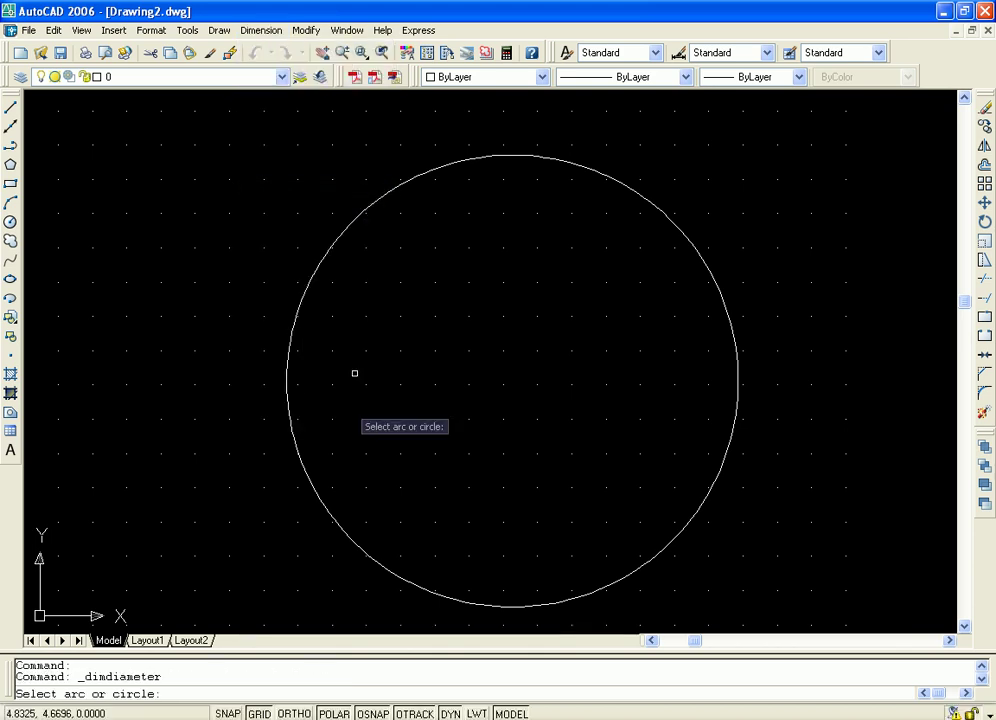
left_click(289, 420)
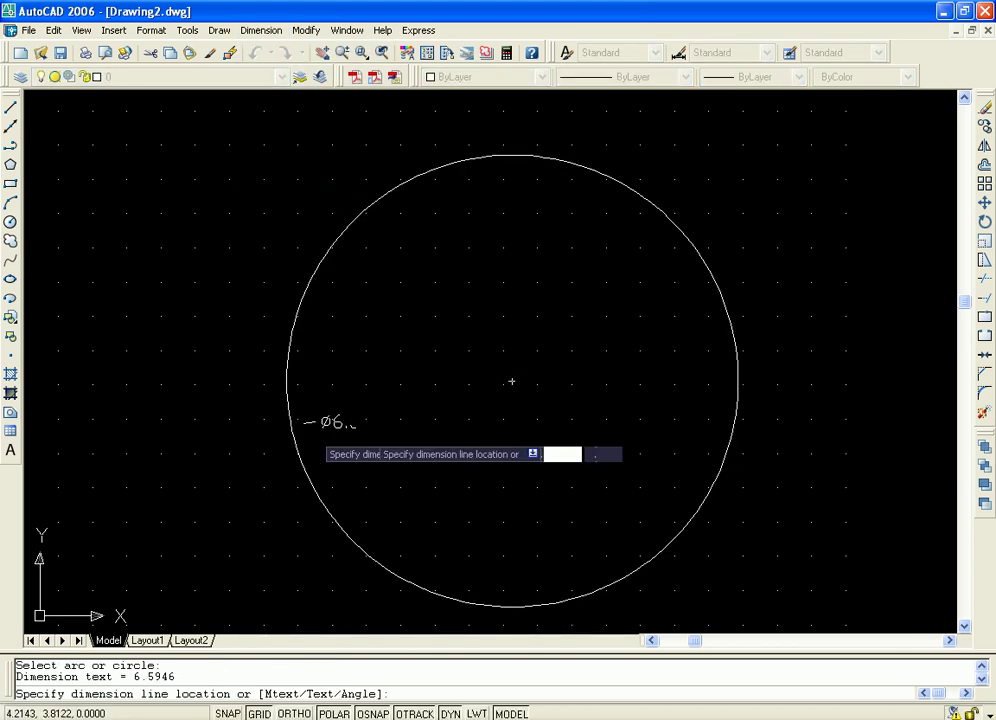
left_click(566, 347)
middle_click_drag(618, 403, 621, 423)
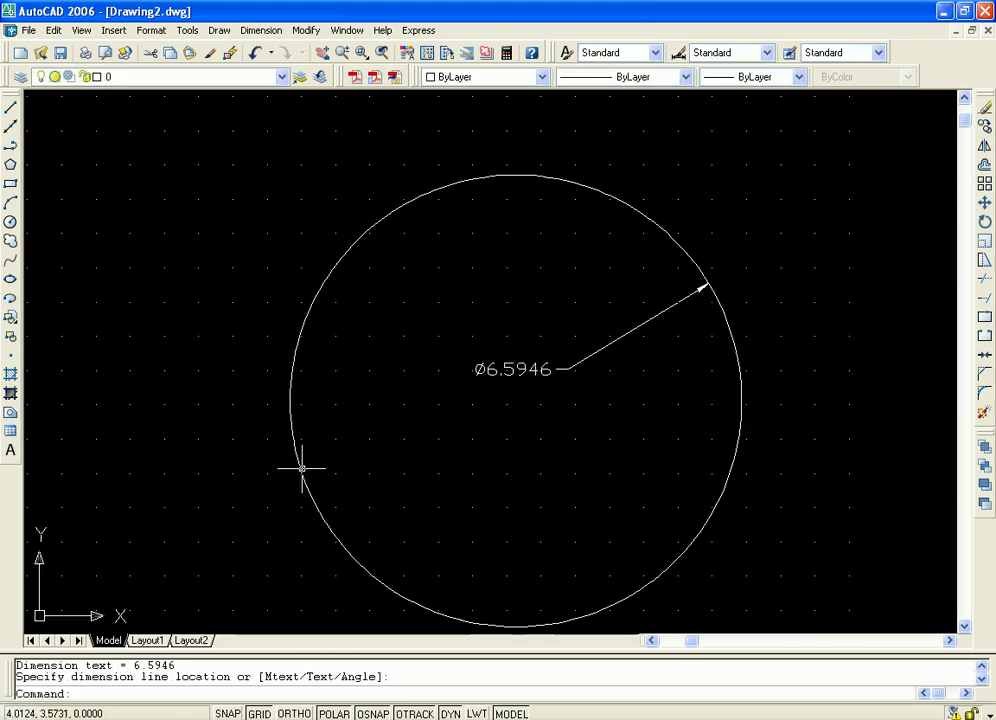
scroll(535, 425, "up", 3)
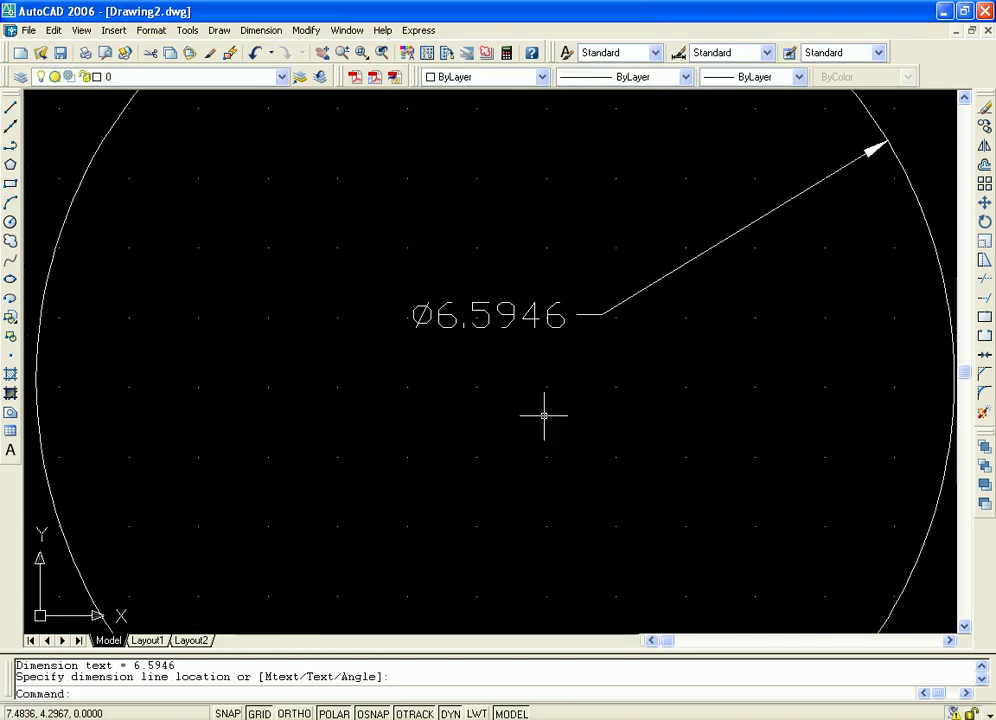
scroll(473, 417, "up", 1)
middle_click_drag(473, 417, 479, 420)
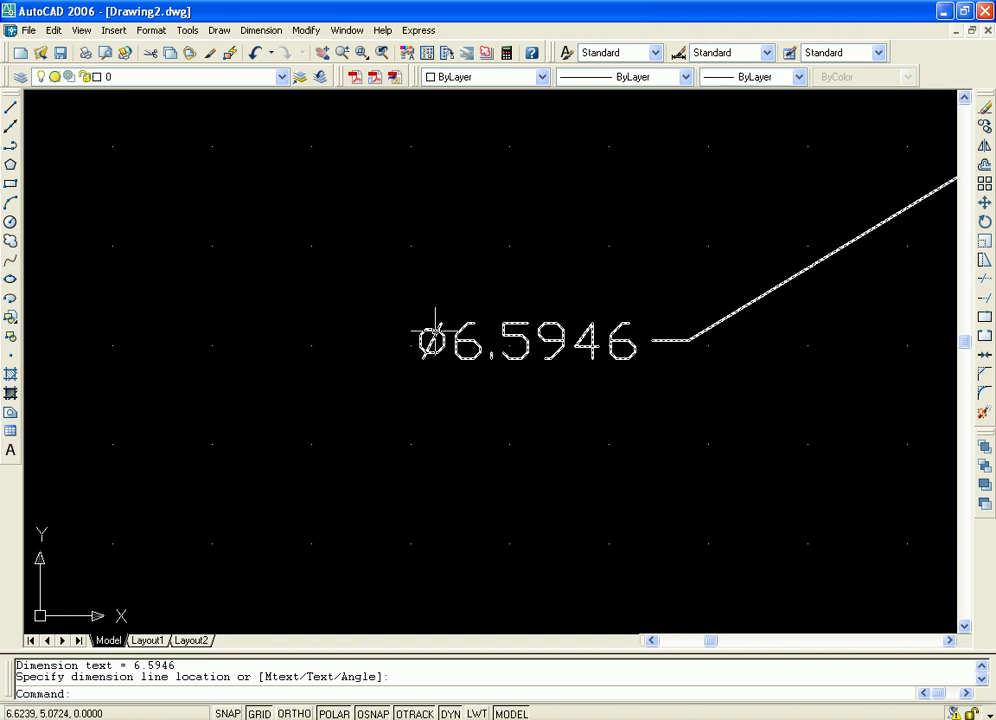
Zoom and pan to frame the diameter-dimensioned circle.
scroll(616, 463, "down", 2)
scroll(638, 526, "up", 1)
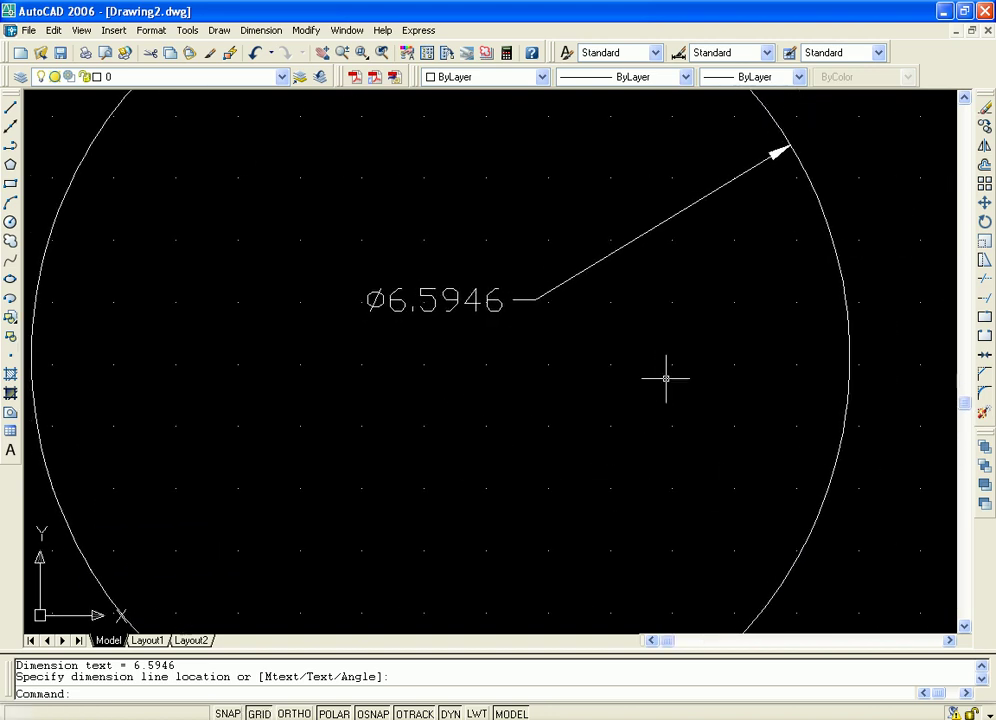
scroll(707, 389, "down", 1)
scroll(320, 503, "down", 1)
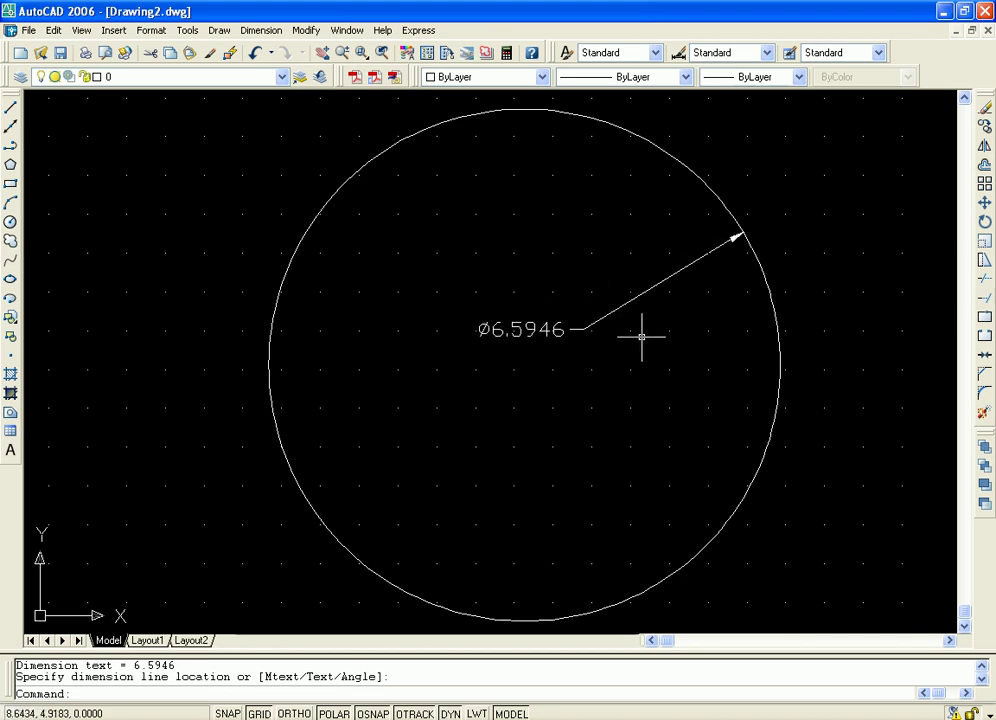
middle_click_drag(555, 360, 562, 376)
scroll(516, 413, "up", 2)
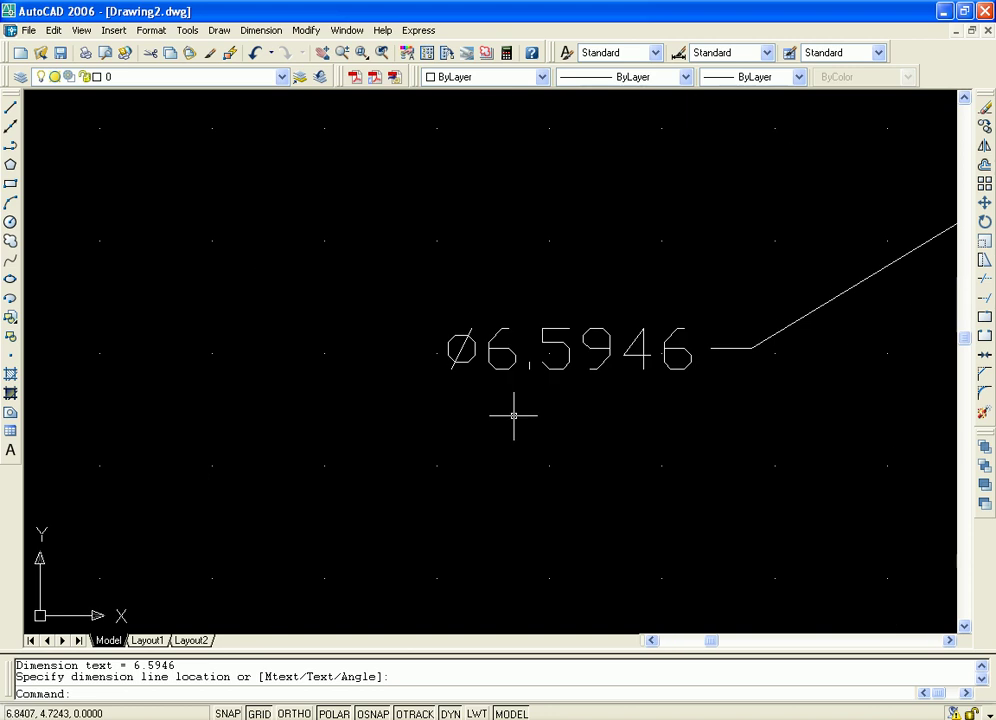
scroll(463, 349, "up", 3)
scroll(707, 527, "down", 1)
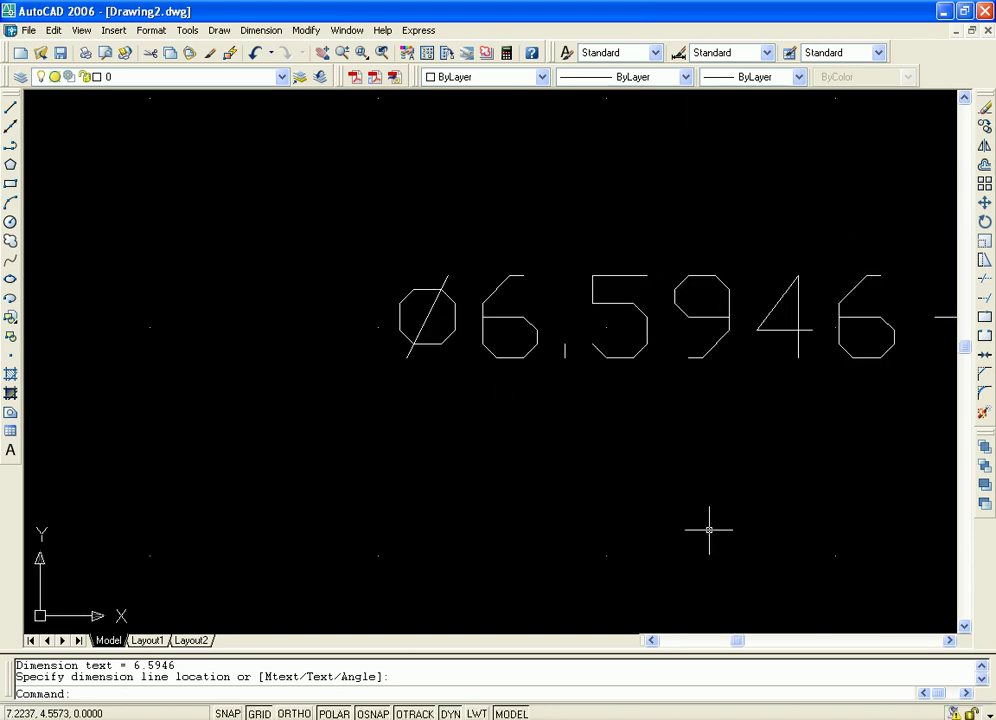
scroll(780, 525, "down", 2)
scroll(847, 525, "down", 2)
middle_click_drag(847, 525, 665, 386)
scroll(665, 386, "down", 3)
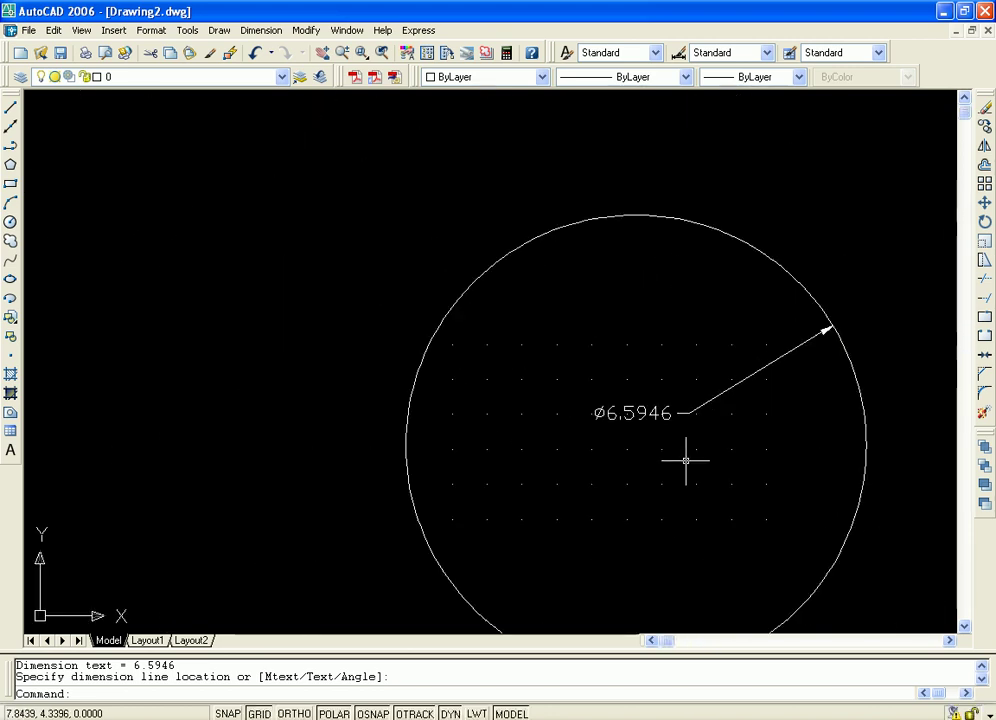
middle_click_drag(700, 422, 638, 340)
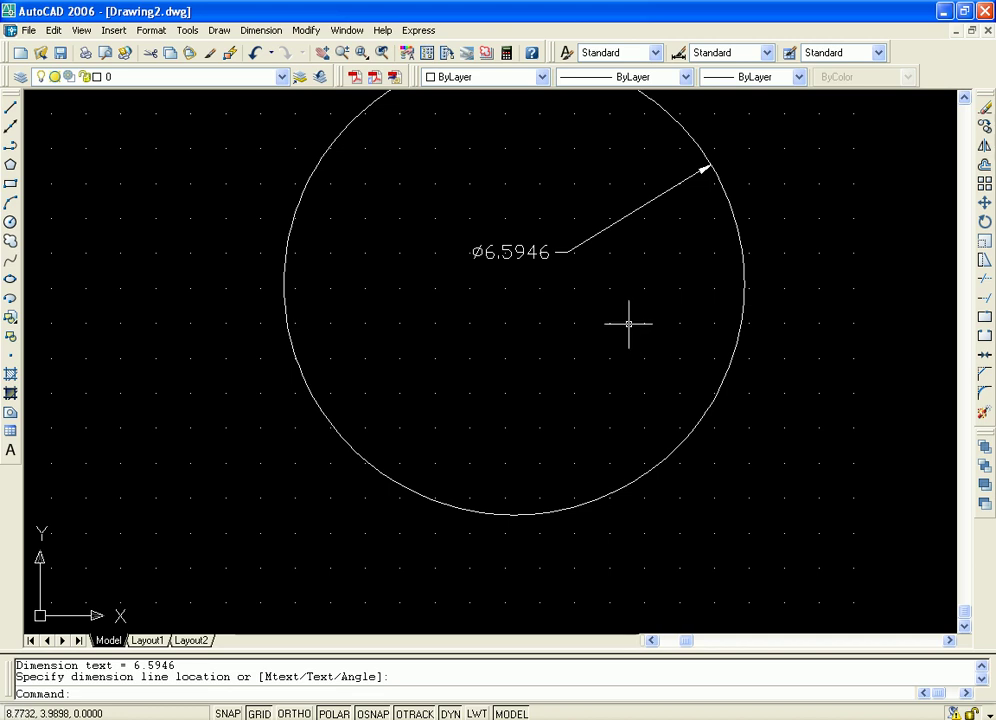
middle_click_drag(630, 336, 632, 382)
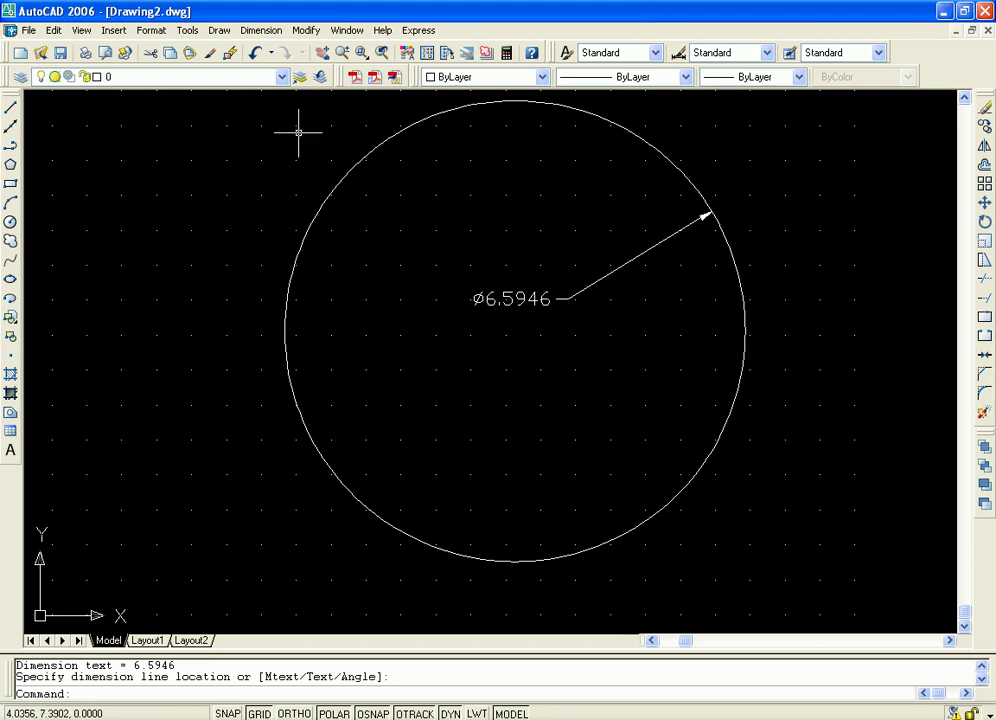
left_click(261, 30)
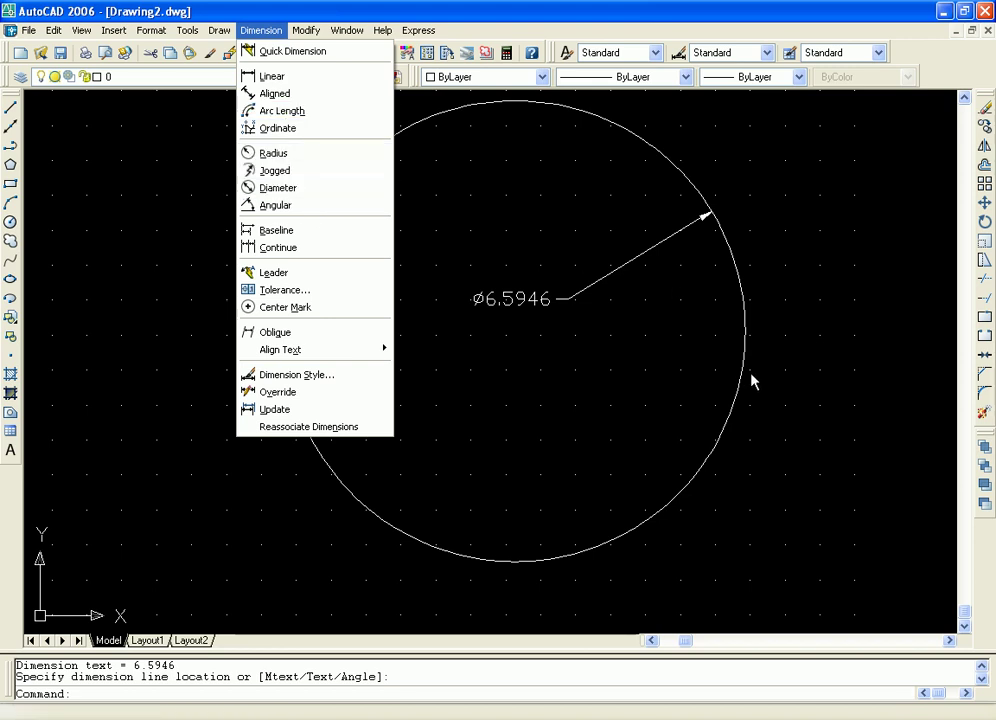
Erase the circle and its dimension, then draw a new rectangle.
left_click(772, 448)
key("ctrl+a")
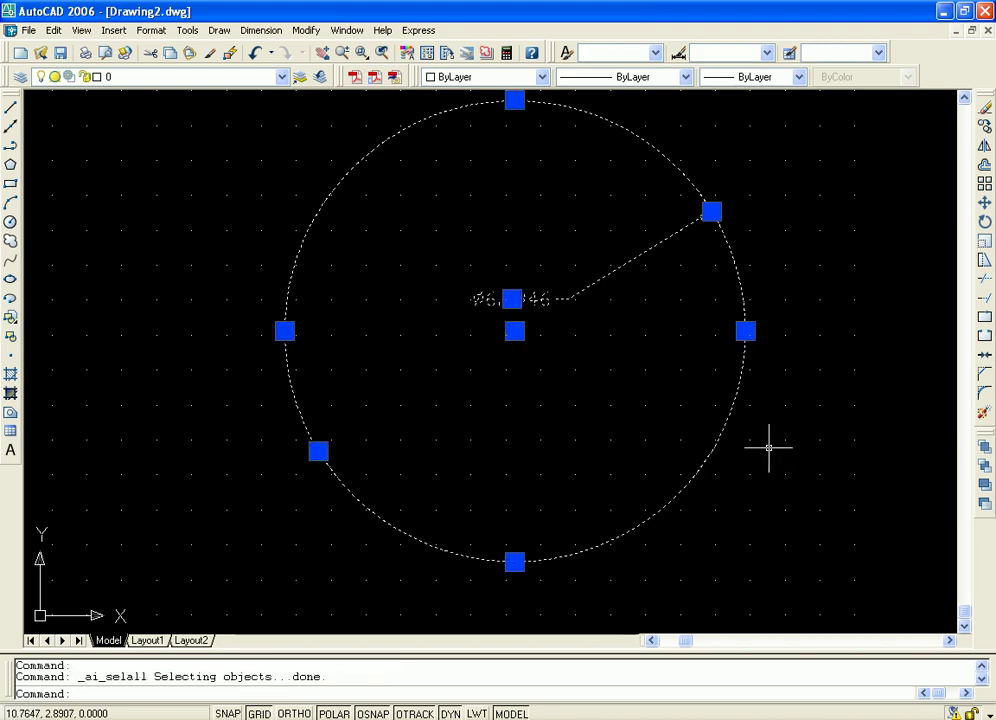
key("Delete")
left_click(9, 186)
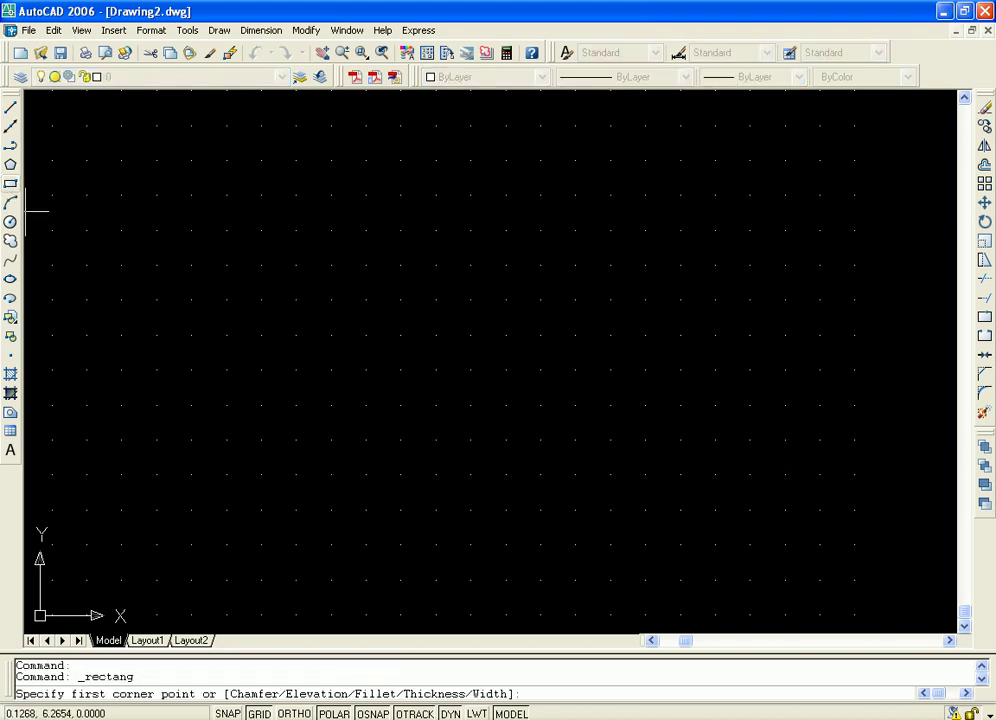
left_click(280, 236)
left_click(660, 541)
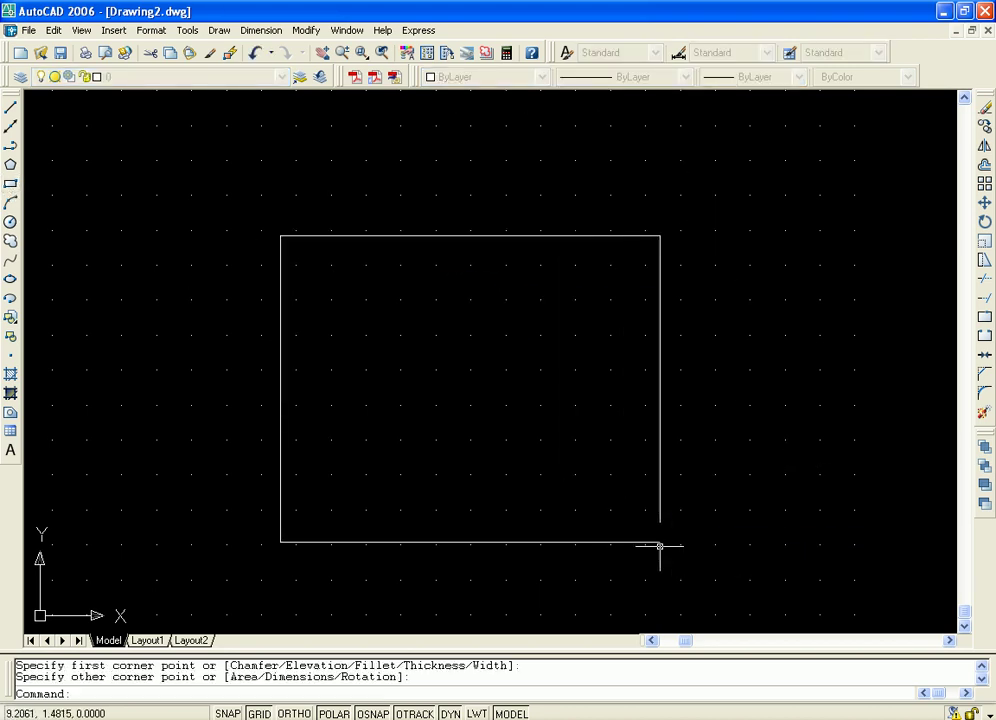
Add a 90° angular dimension across the rectangle's top-left corner.
left_click(261, 30)
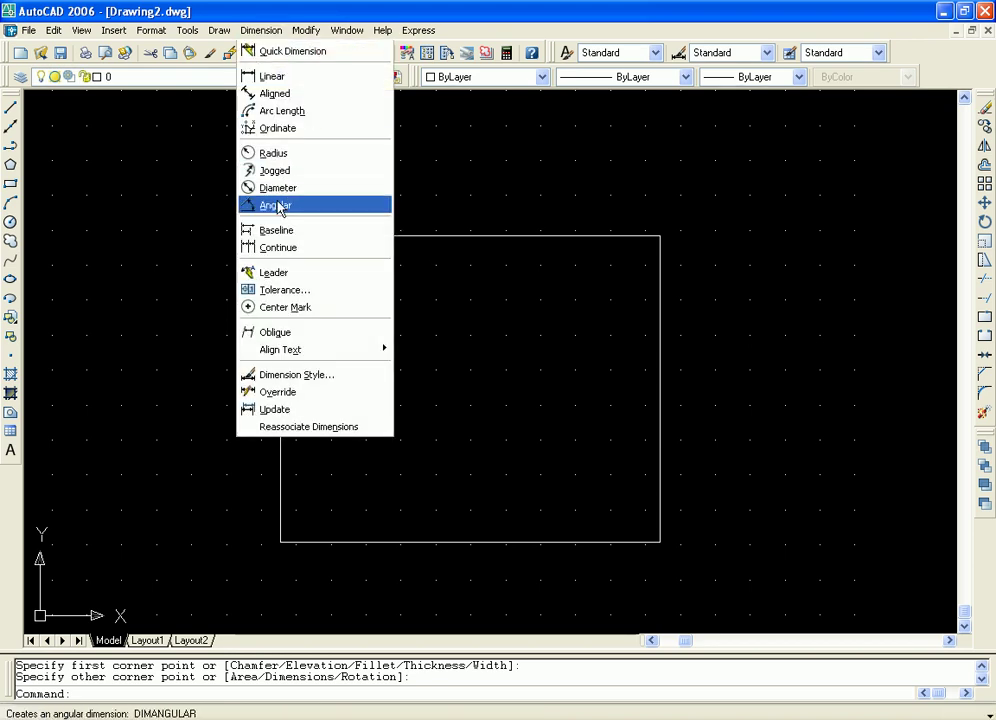
left_click(278, 207)
left_click(280, 289)
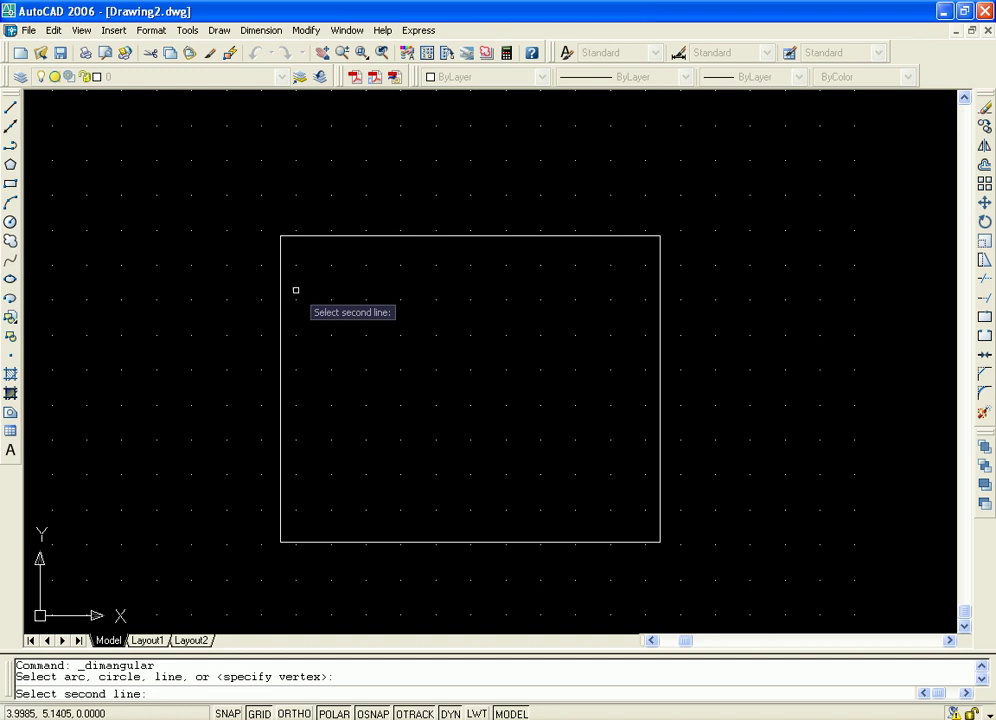
left_click(318, 236)
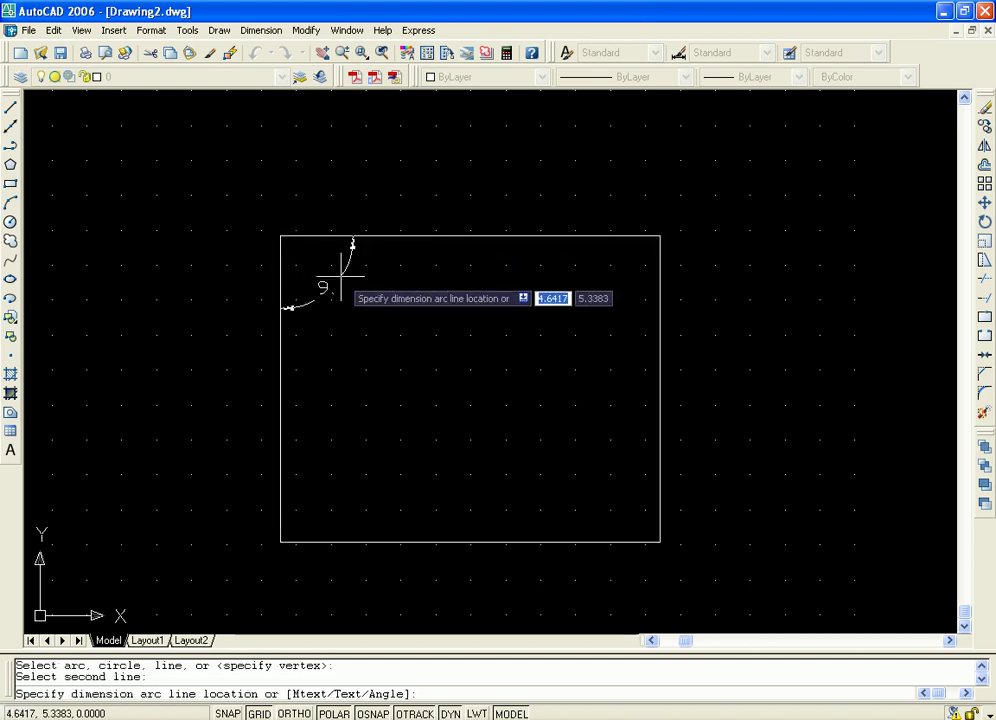
left_click(342, 272)
Turn the dot grid back on and recentre the rectangle in view.
middle_click_drag(413, 311, 588, 333)
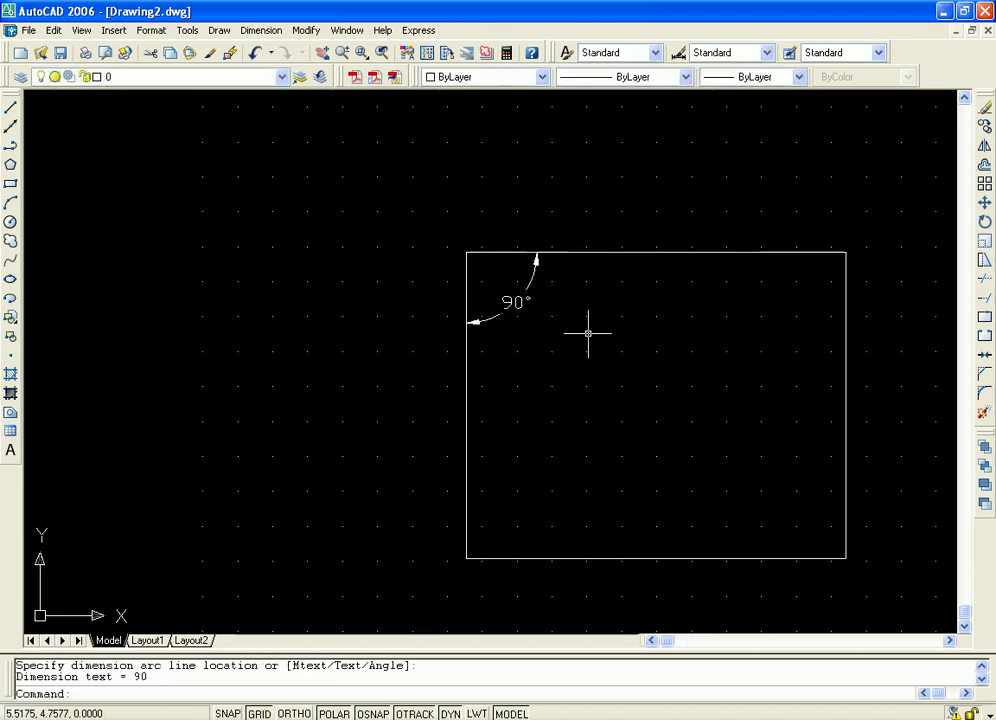
scroll(588, 333, "up", 2)
scroll(706, 313, "down", 2)
middle_click_drag(706, 313, 641, 304)
key("F7")
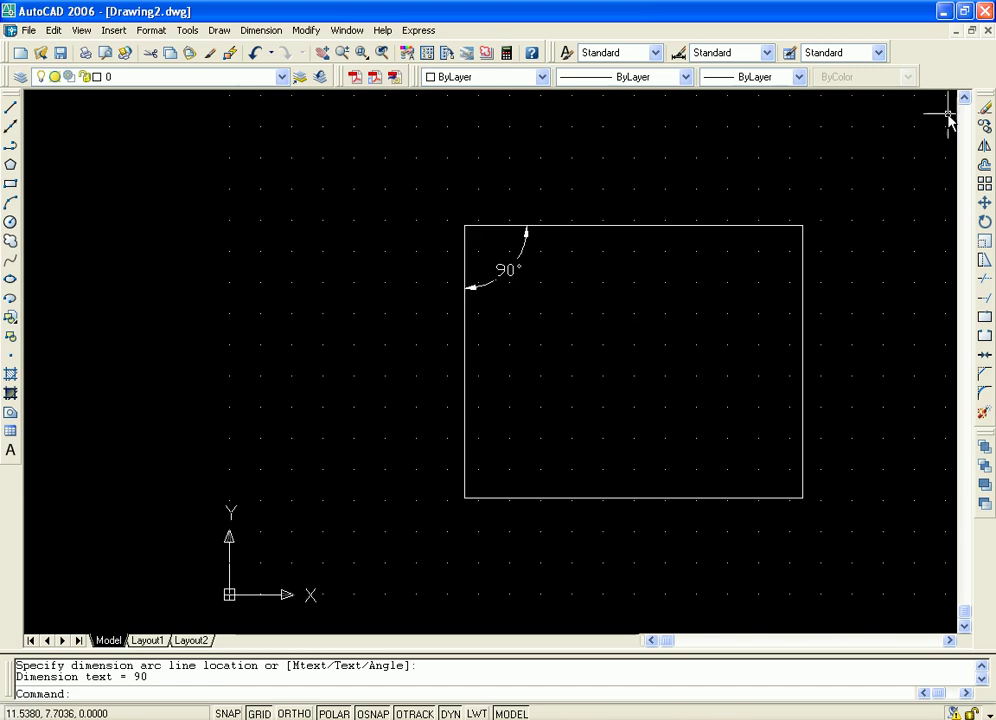
middle_click_drag(672, 435, 304, 358)
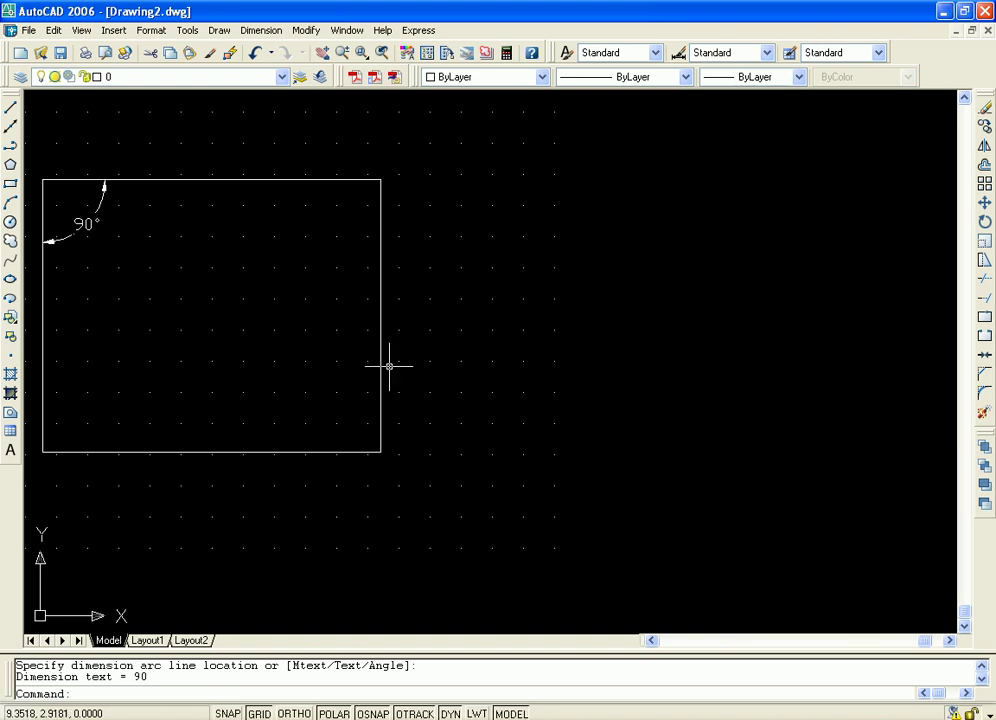
middle_click_drag(391, 364, 654, 330)
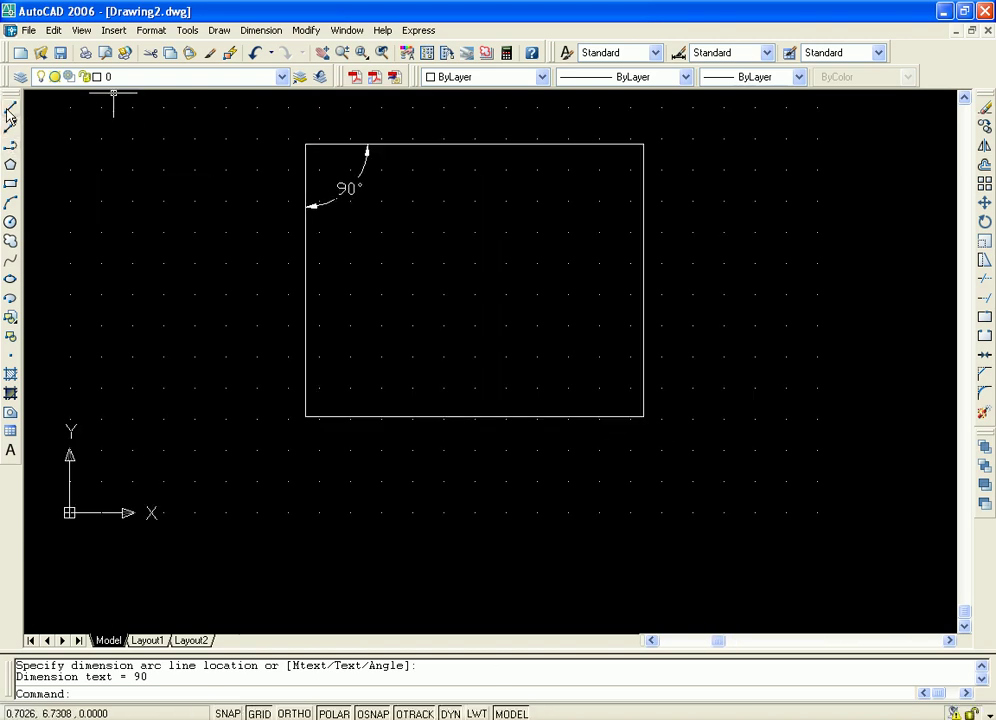
Draw a two-segment polyline angle with its vertex near the rectangle's bottom-right, then zoom in.
left_click(12, 147)
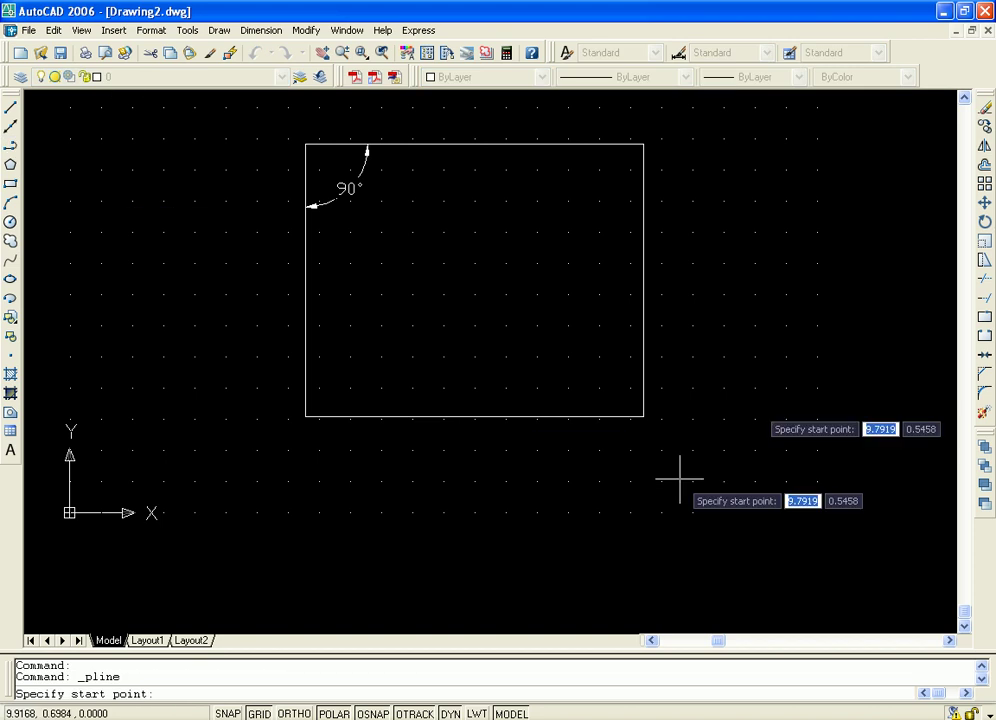
left_click(765, 290)
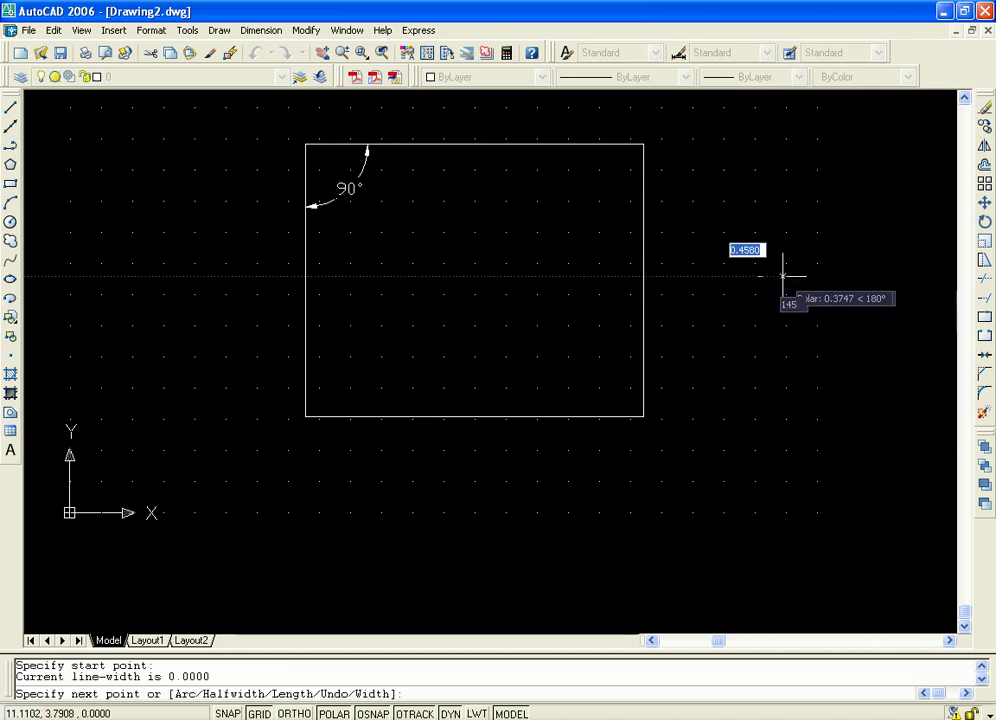
left_click(670, 408)
left_click(932, 428)
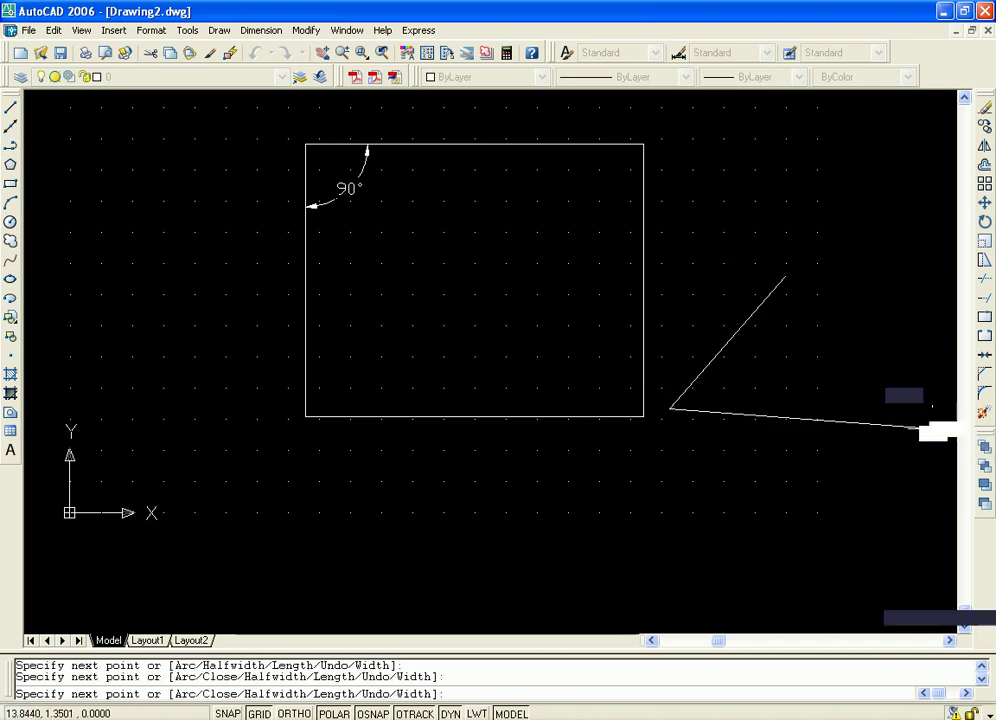
key("Return")
middle_click_drag(818, 476, 497, 419)
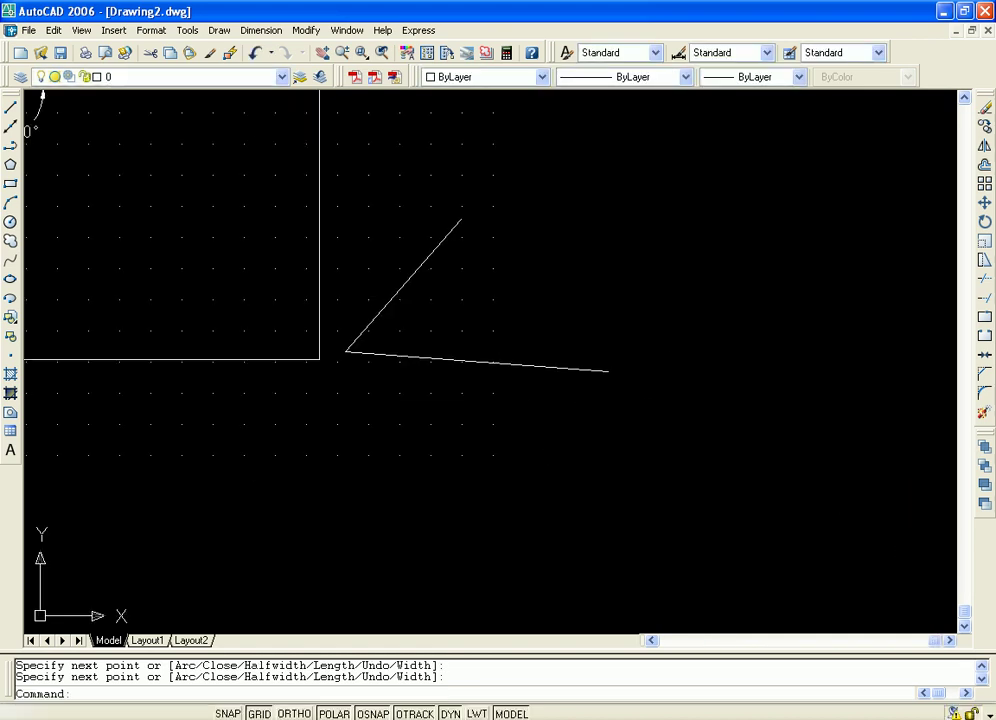
scroll(527, 385, "up", 2)
mouse_move(491, 272)
middle_mouse_down()
mouse_move(488, 355)
mouse_move(527, 258)
mouse_move(428, 287)
middle_mouse_up()
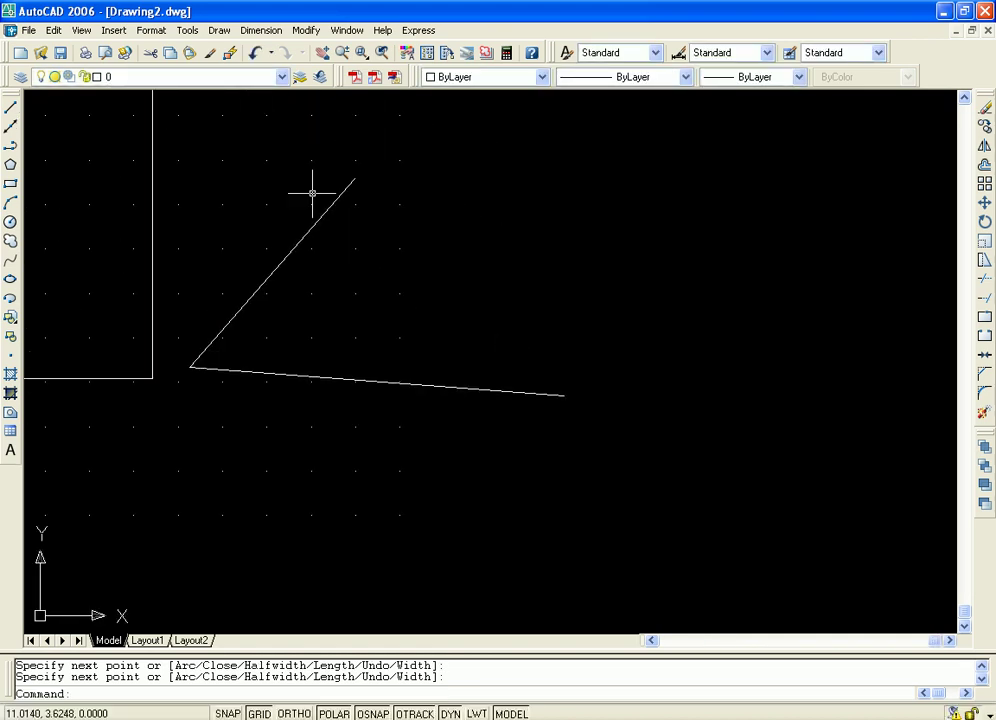
Add a 53° angular dimension inside the polyline's angle.
left_click(260, 30)
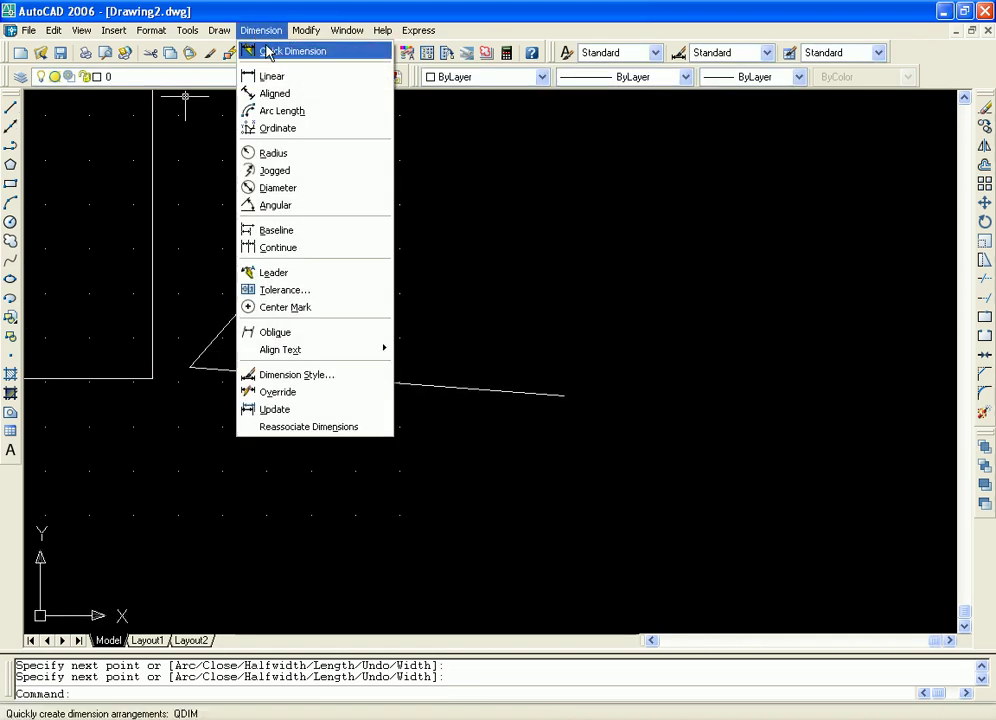
left_click(297, 207)
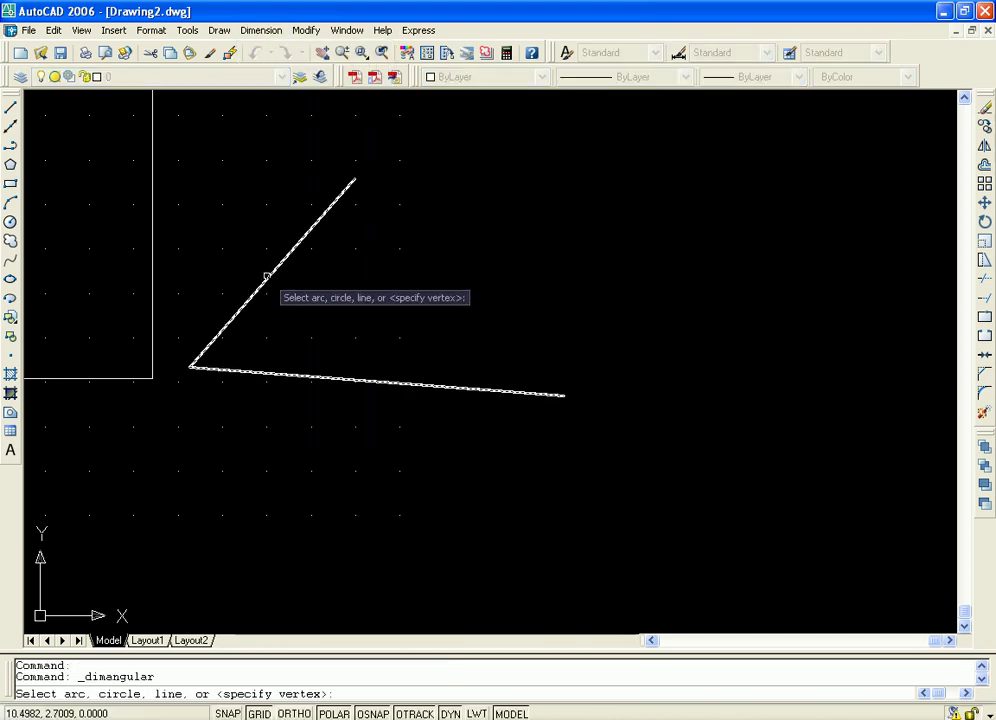
left_click(266, 281)
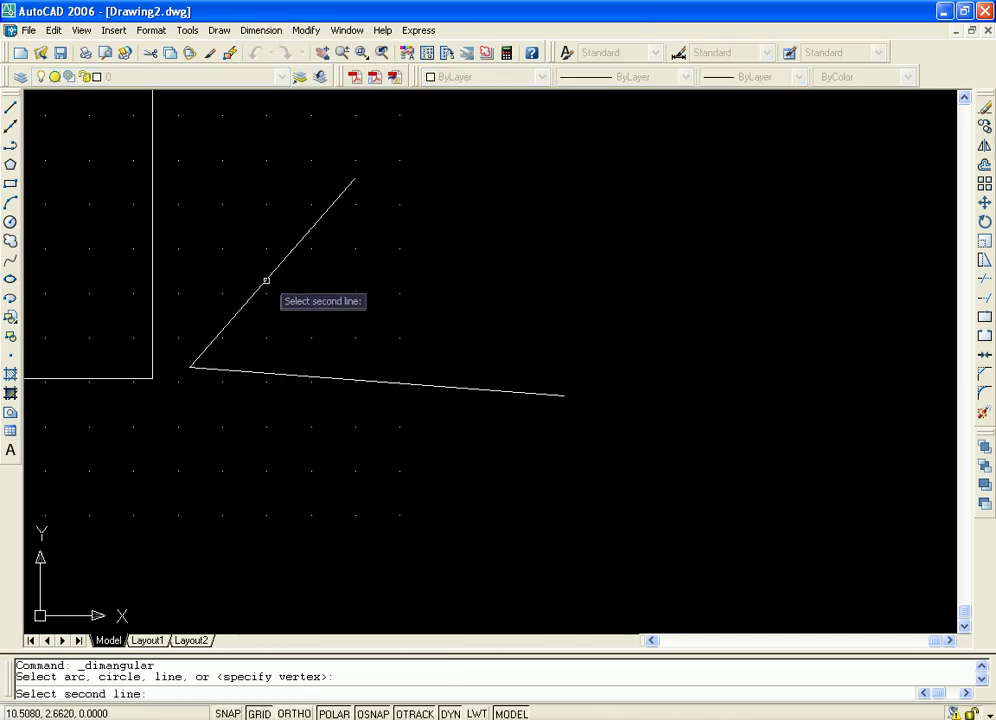
left_click(298, 373)
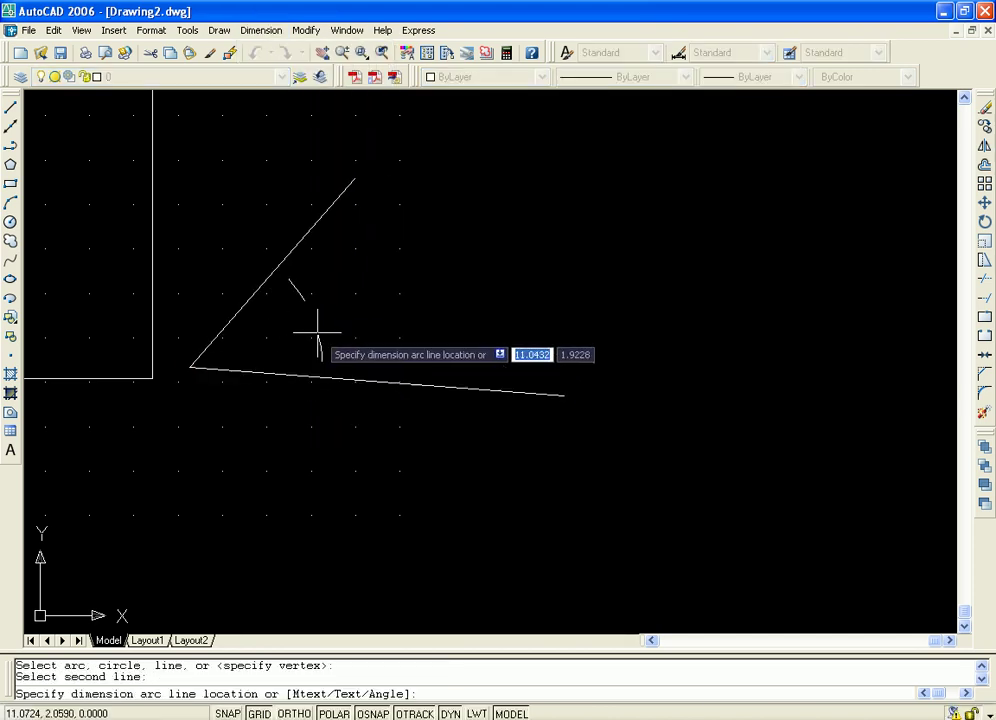
left_click(322, 329)
Zoom out to bring the rectangle back into view and select it.
middle_click_drag(446, 303, 662, 303)
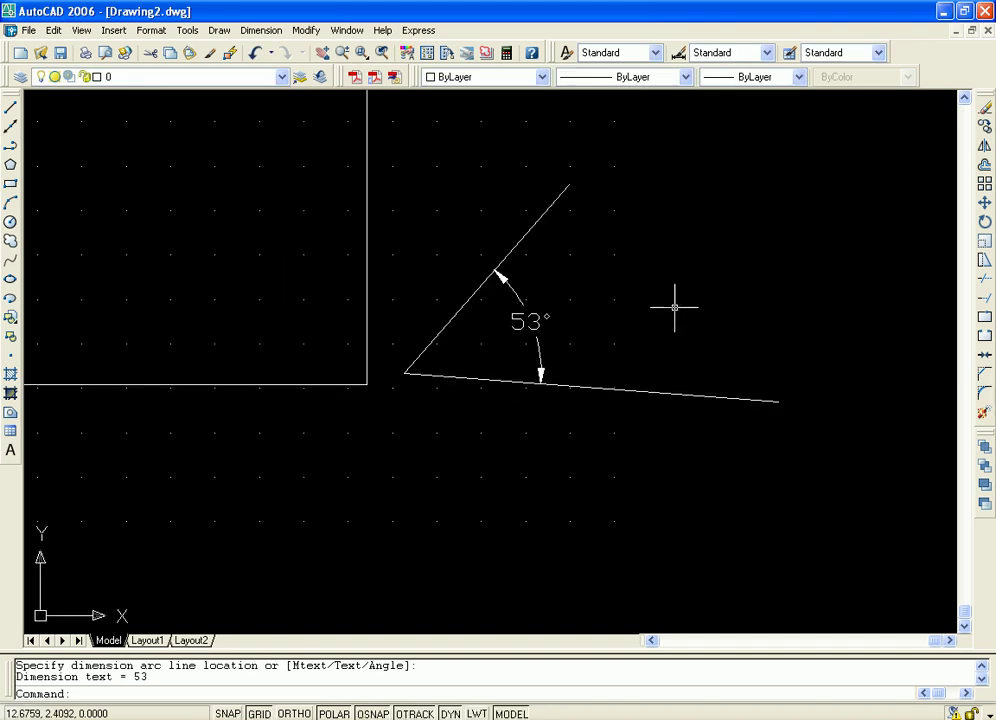
scroll(672, 308, "down", 2)
middle_click_drag(630, 393, 630, 431)
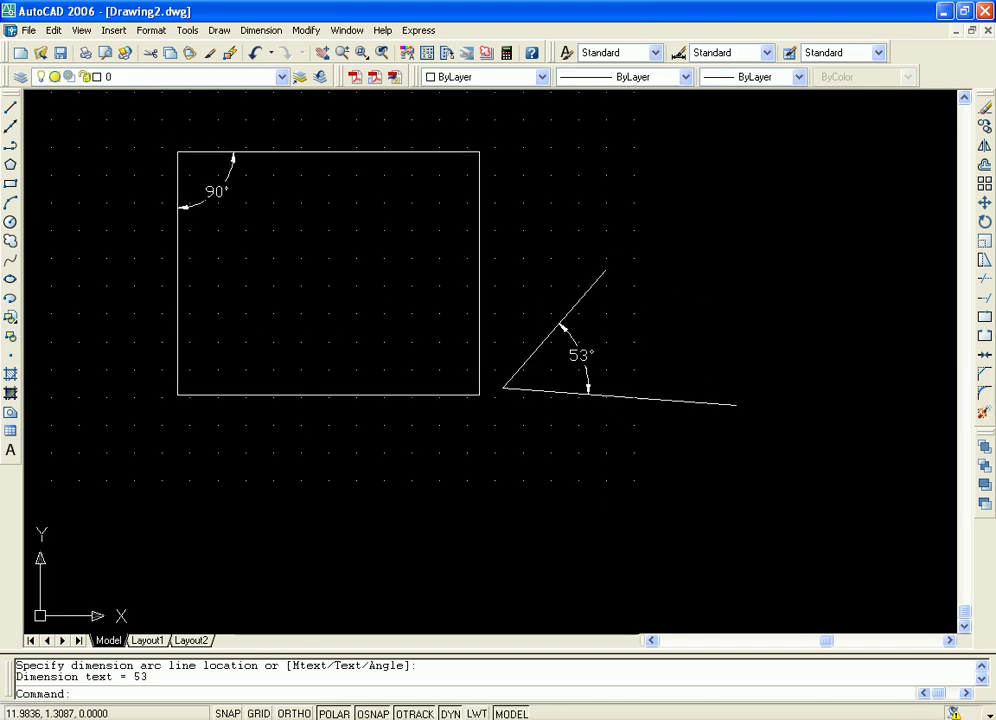
left_click(478, 168)
Dimension the rectangle's left and bottom edges at 90°, with the arc outside the corner.
left_click(243, 33)
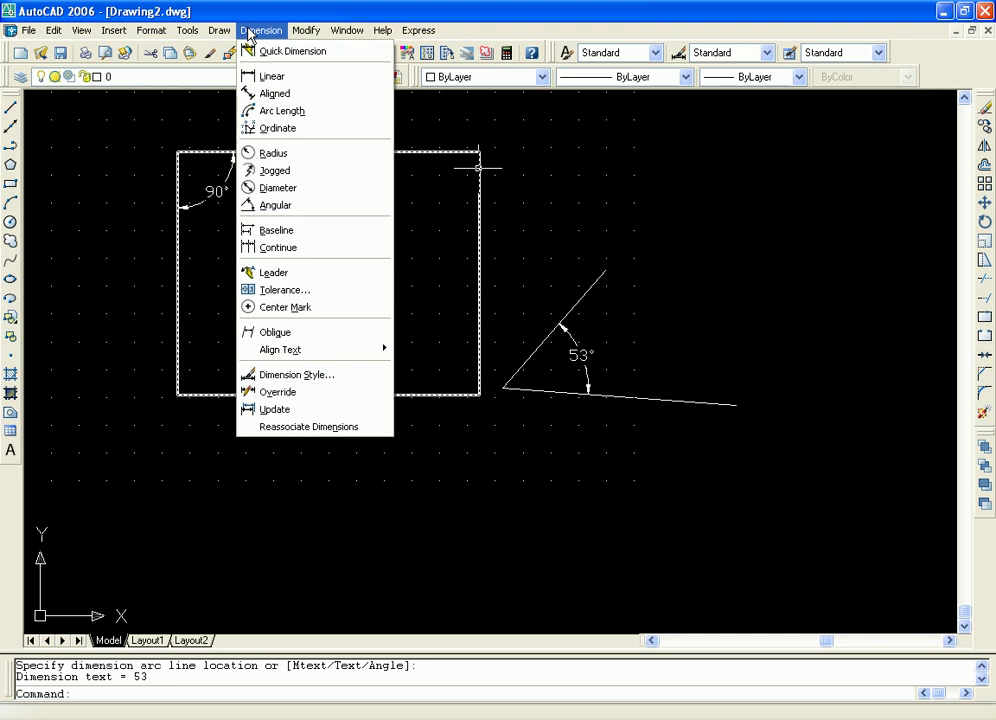
left_click(275, 205)
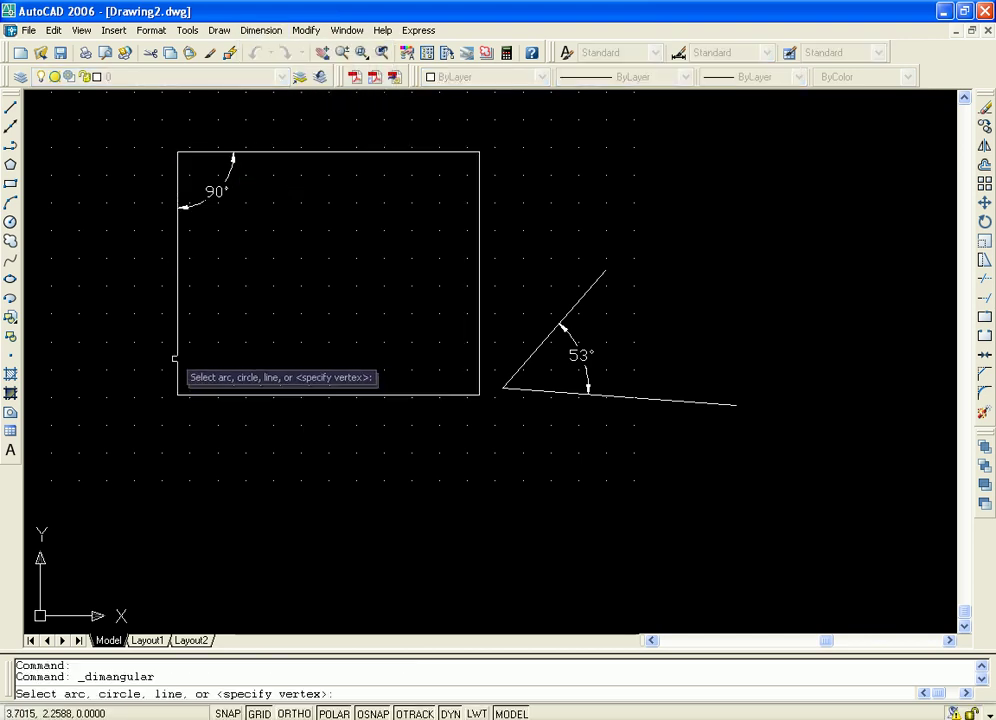
left_click(176, 347)
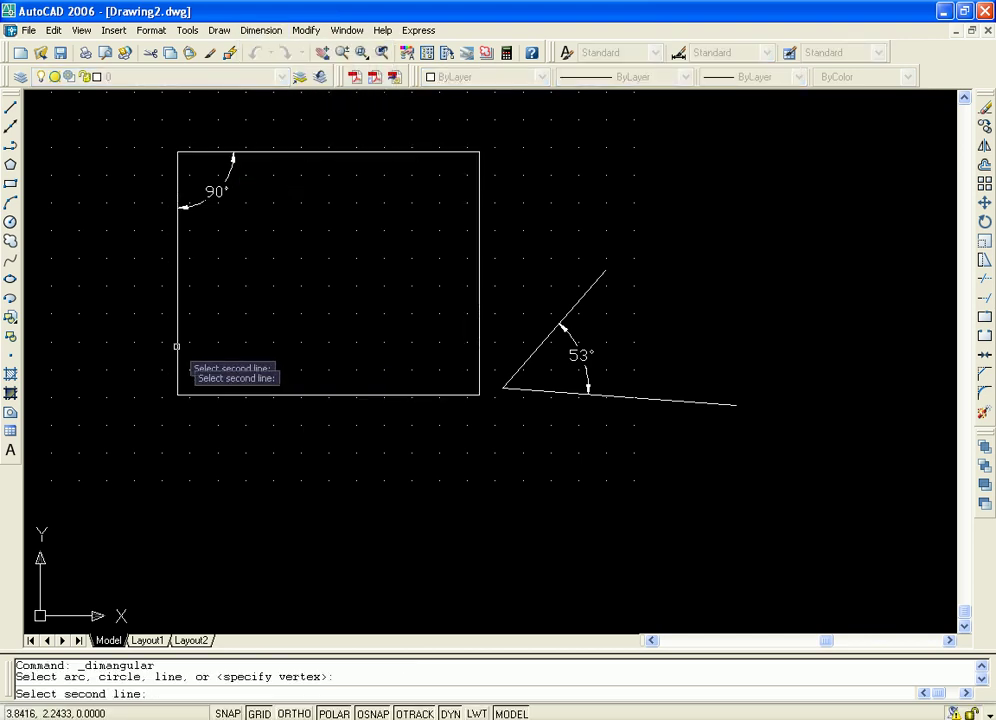
left_click(215, 395)
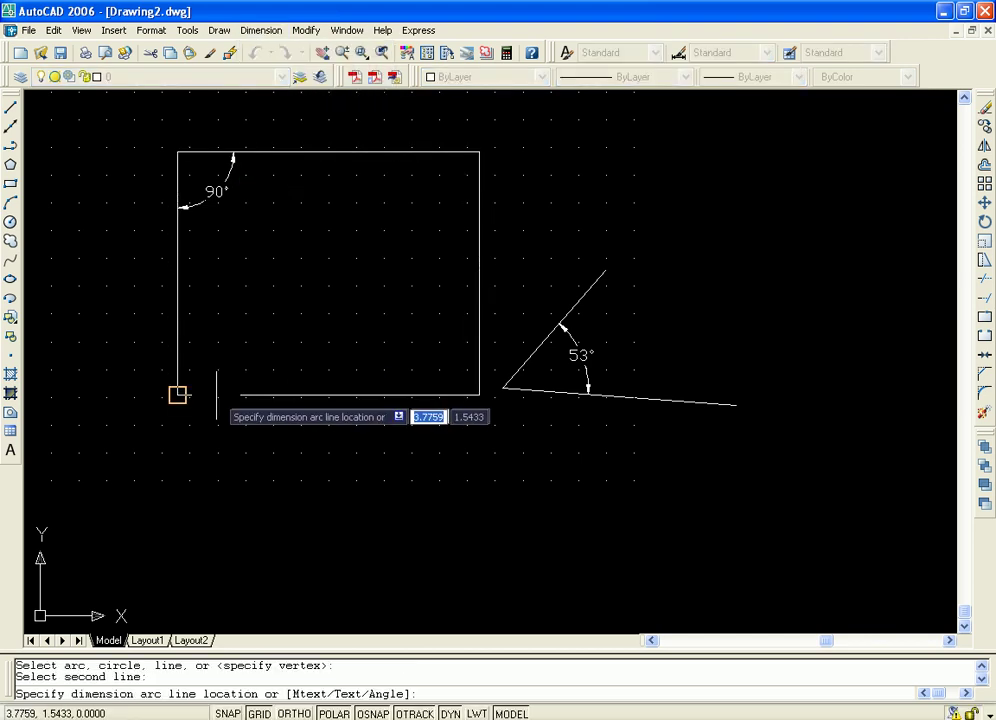
left_click(157, 472)
Zoom in on the rectangle's lower-left corner.
middle_click_drag(286, 459, 649, 429)
scroll(649, 429, "up", 2)
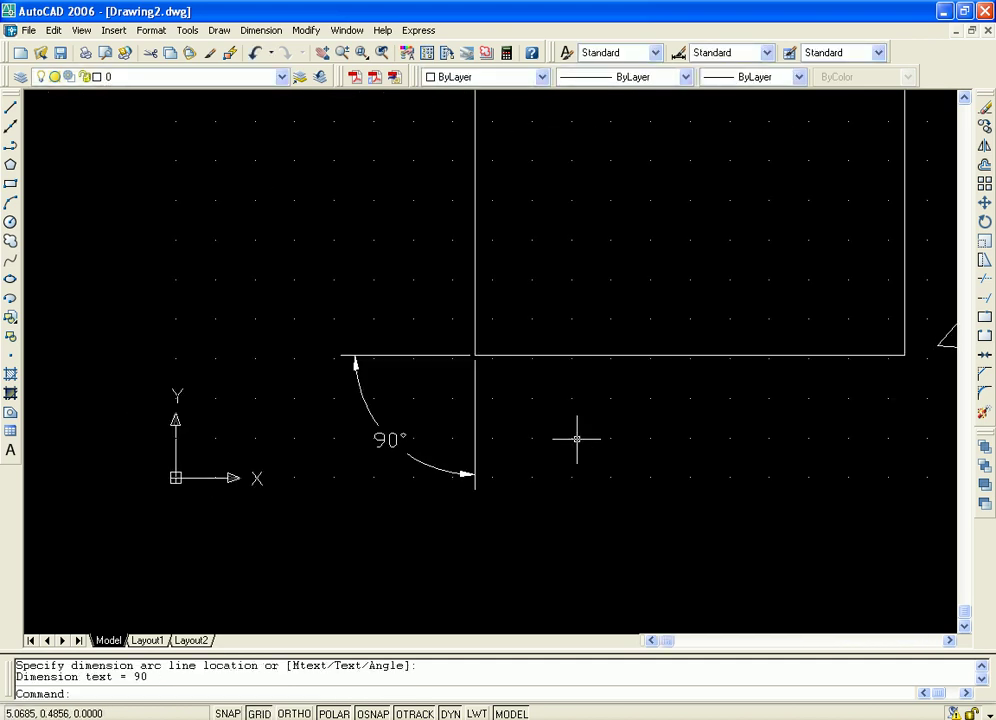
middle_click_drag(578, 438, 511, 434)
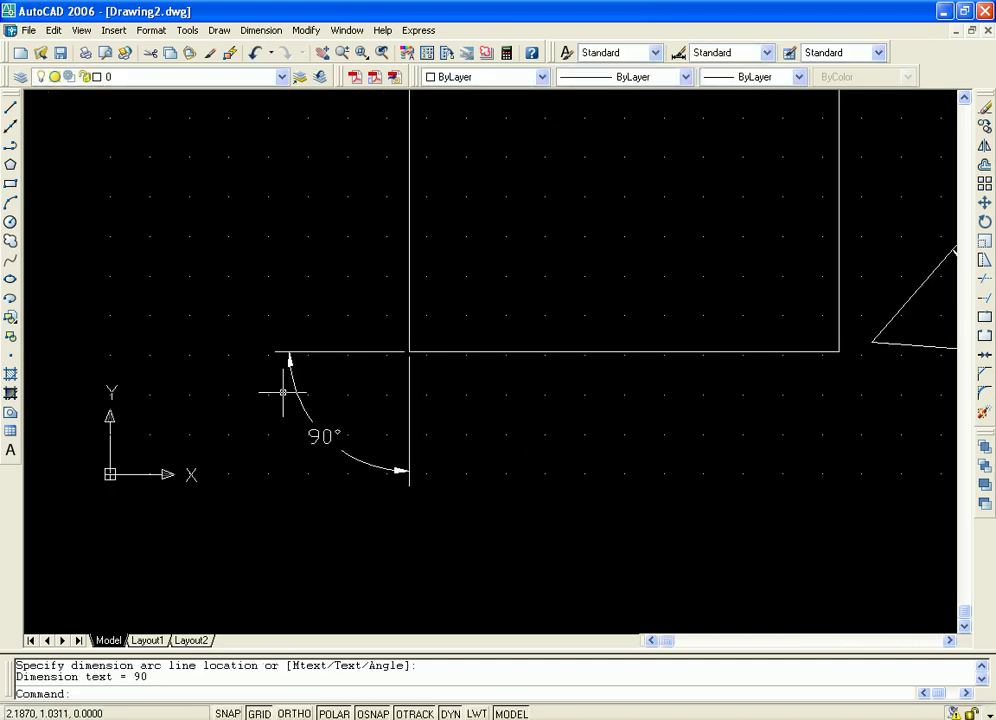
left_click(262, 33)
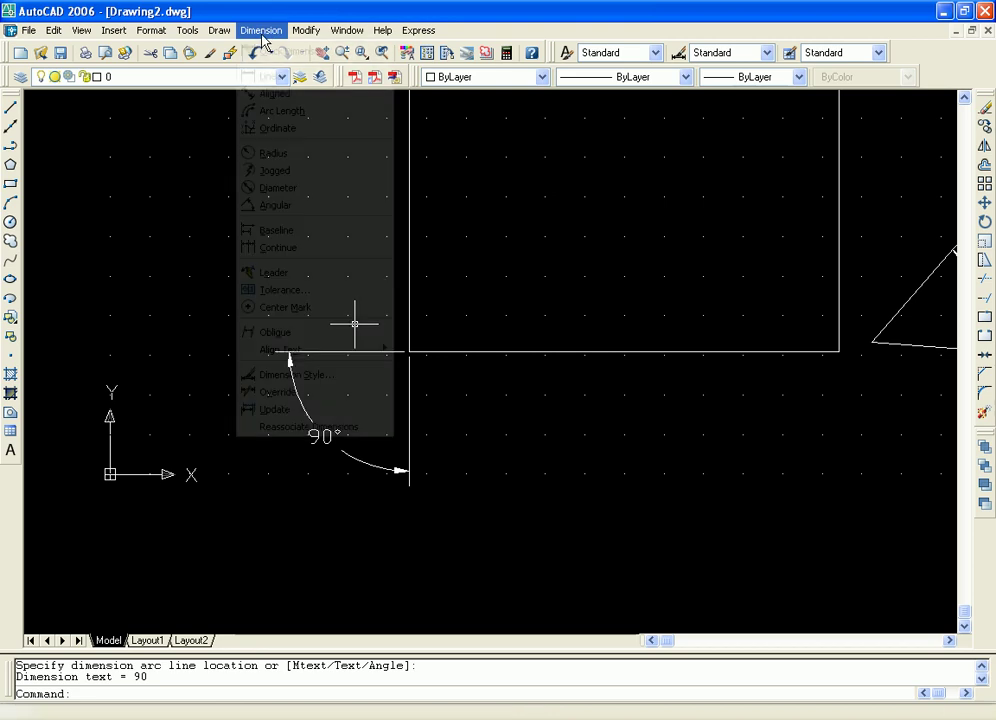
Start an angle dimension from the bottom edge to the slanted line, cancel it, and zoom out.
left_click(298, 211)
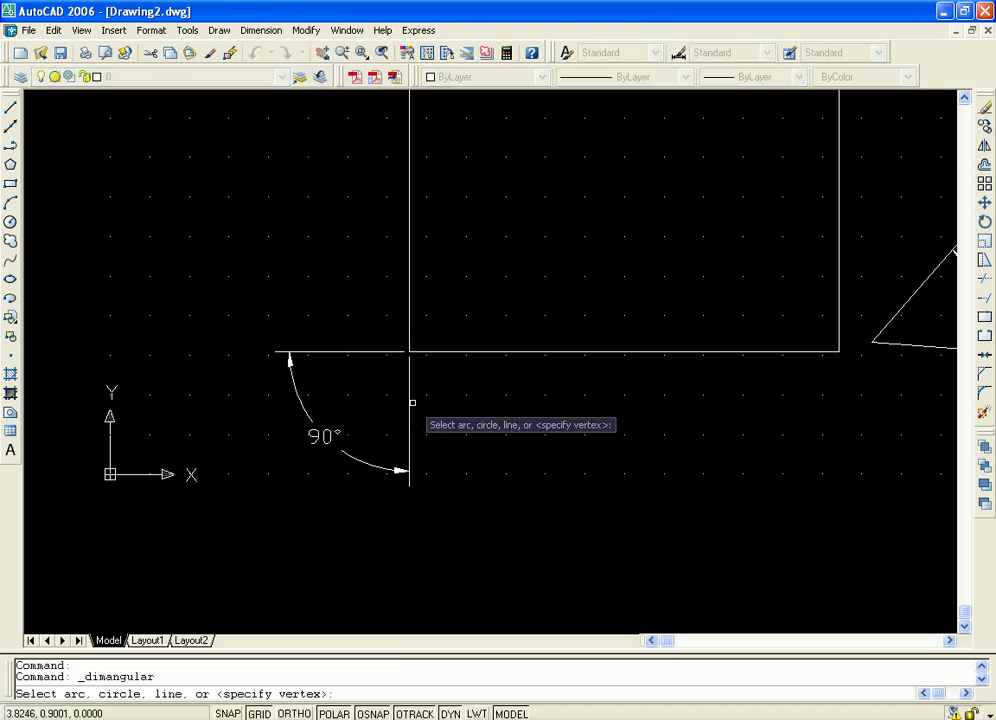
left_click(409, 400)
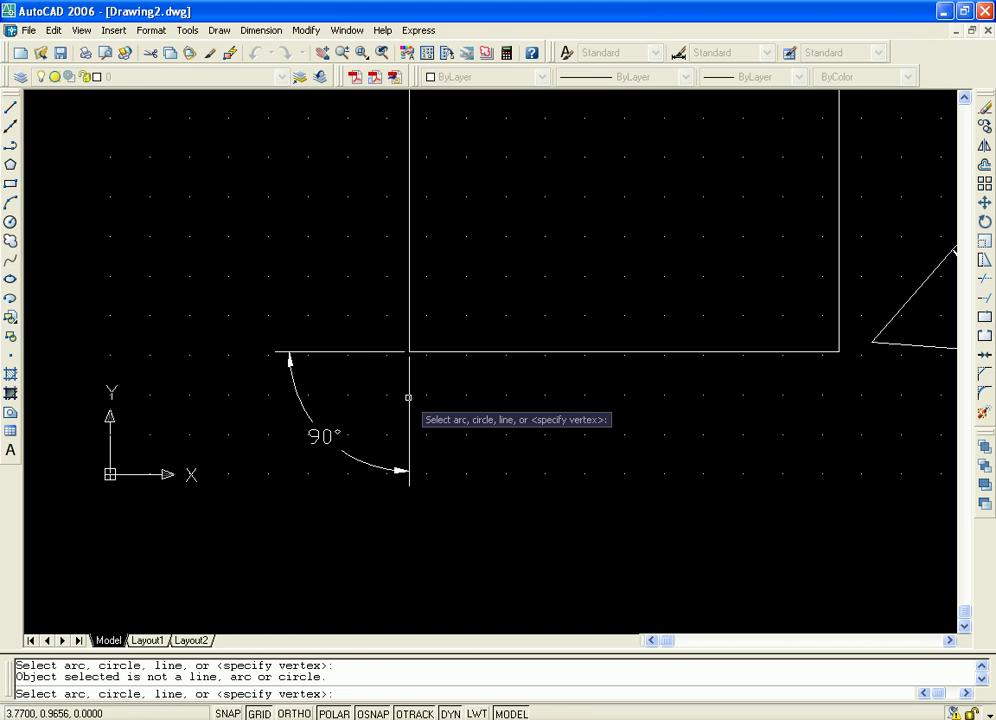
left_click(455, 350)
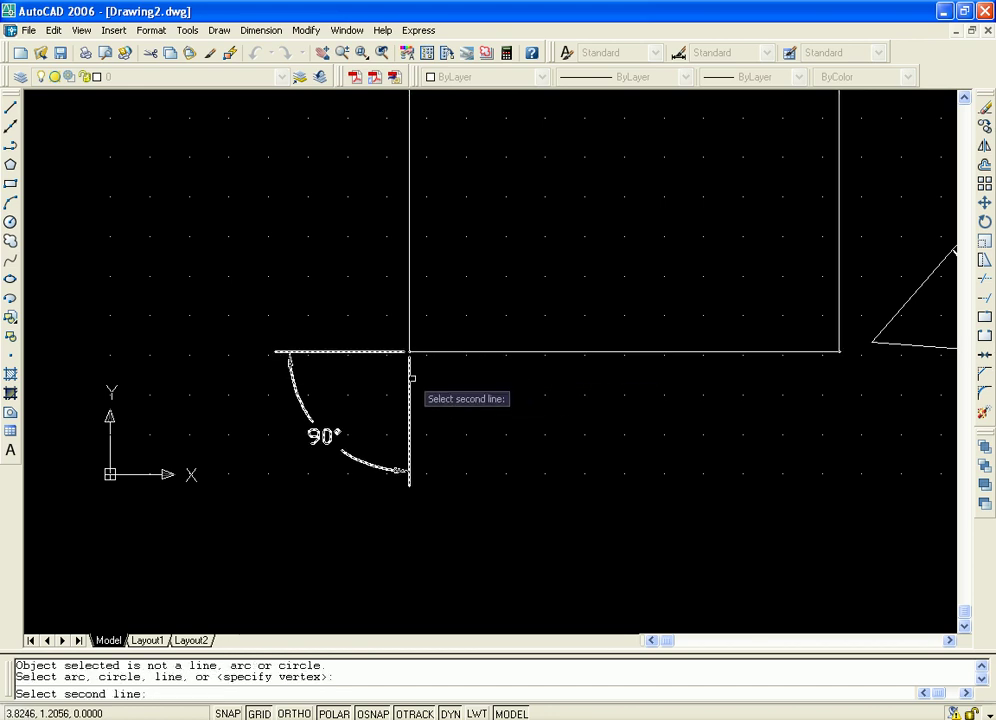
middle_click_drag(642, 411, 505, 435)
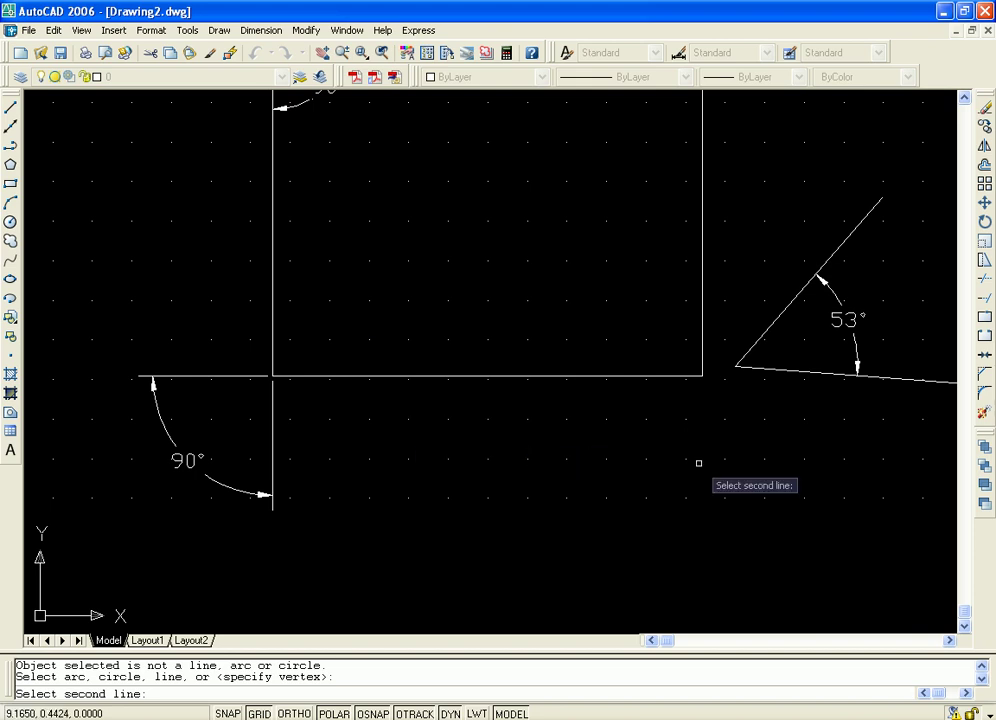
middle_click_drag(754, 361, 673, 377)
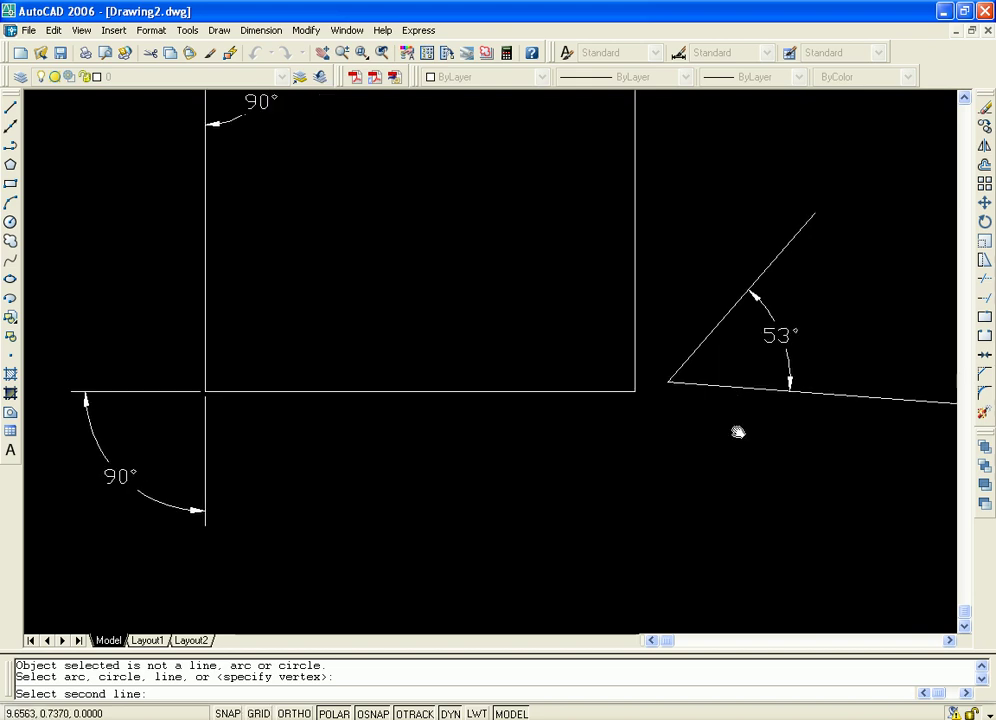
left_click(691, 341)
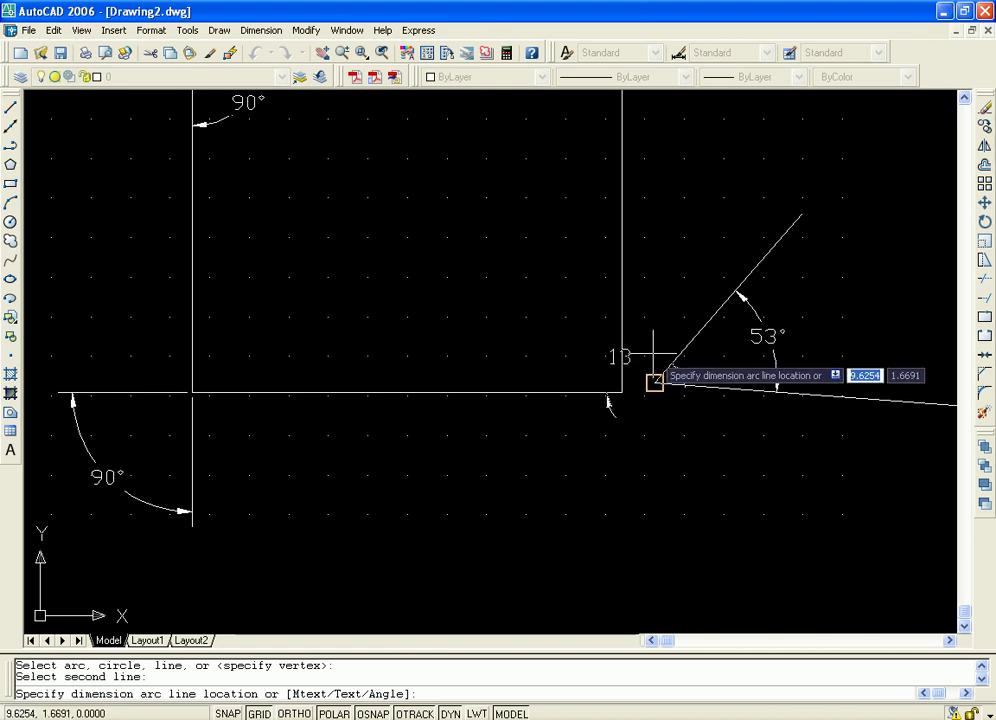
key("Escape")
middle_click_drag(774, 462, 801, 329)
scroll(744, 402, "down", 4)
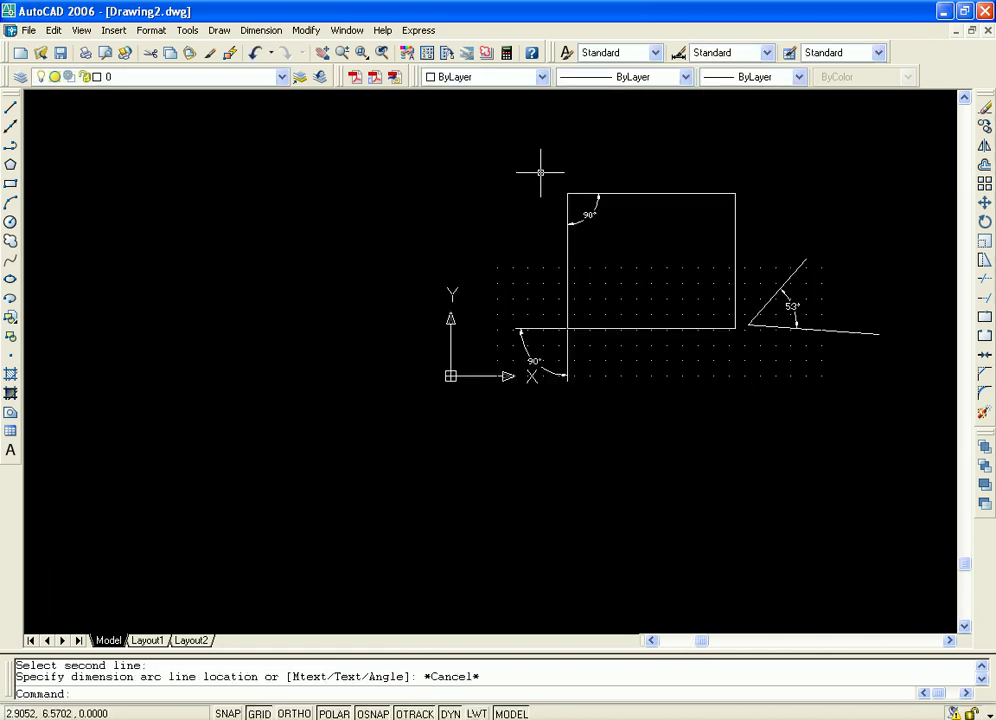
Float and redock the colour/linetype toolbar, then move the 53° angle figure right of the rectangle.
double_click(416, 71)
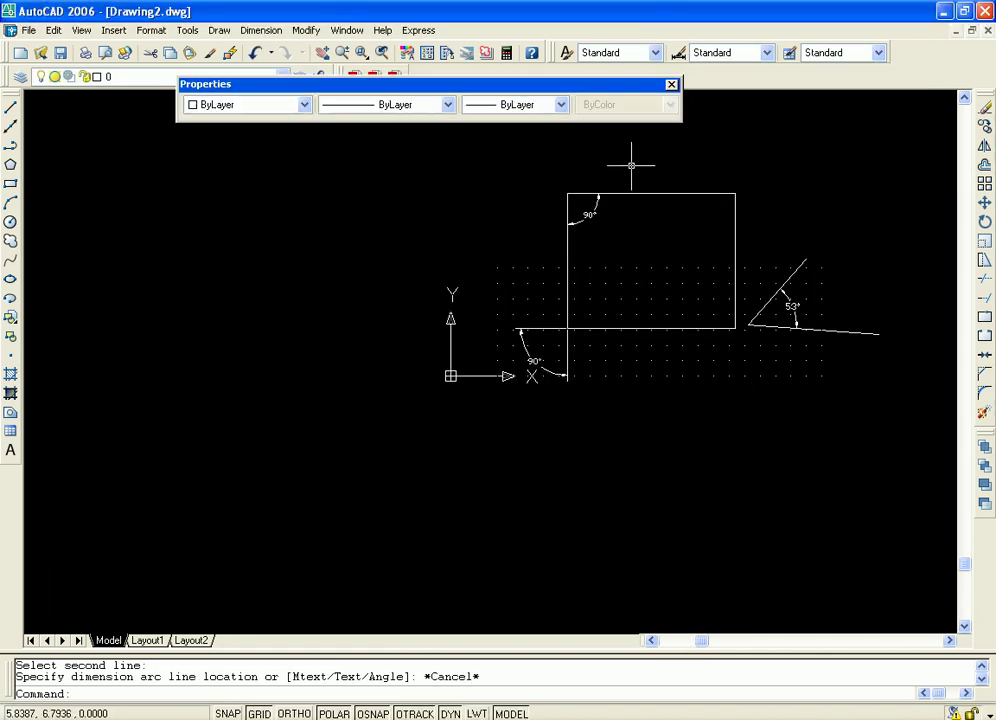
left_click_drag(465, 93, 560, 98)
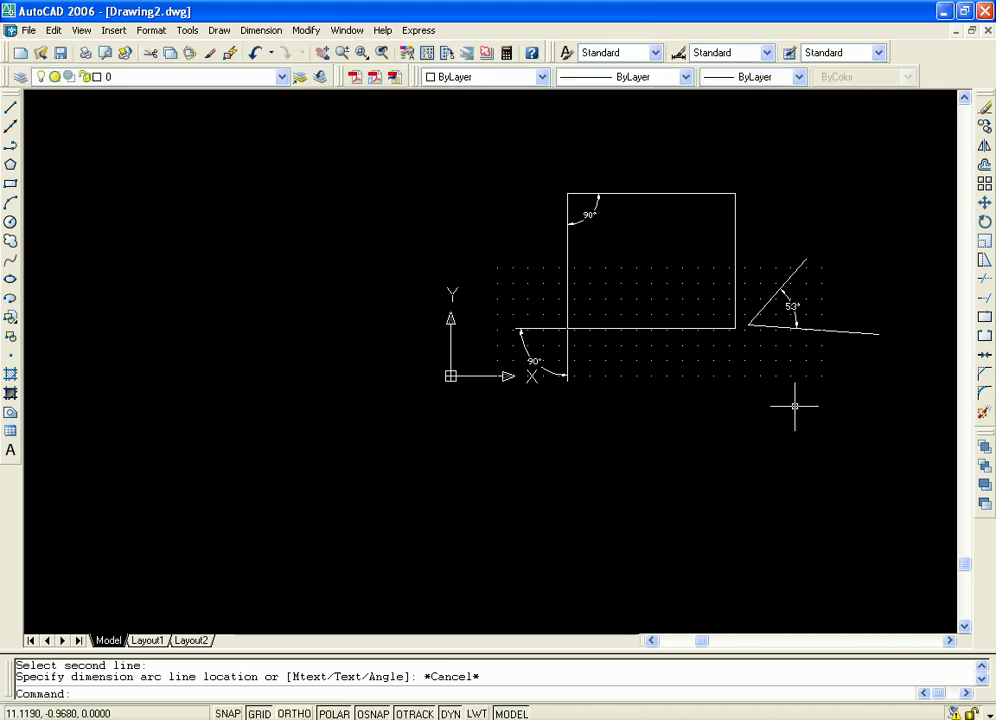
left_click(797, 268)
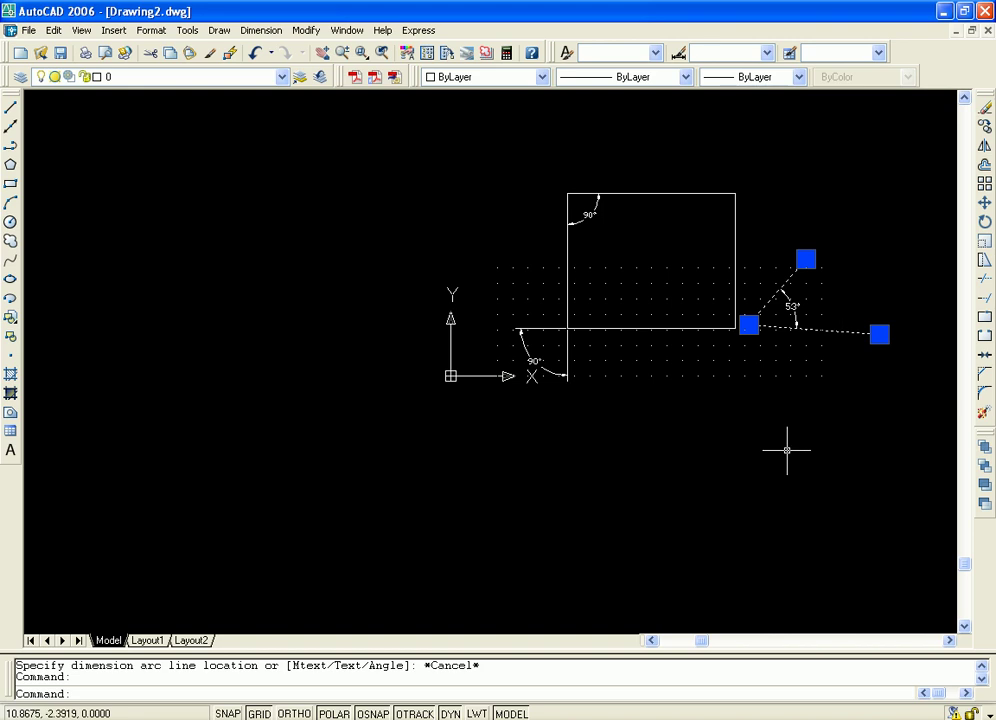
middle_click_drag(787, 450, 425, 498)
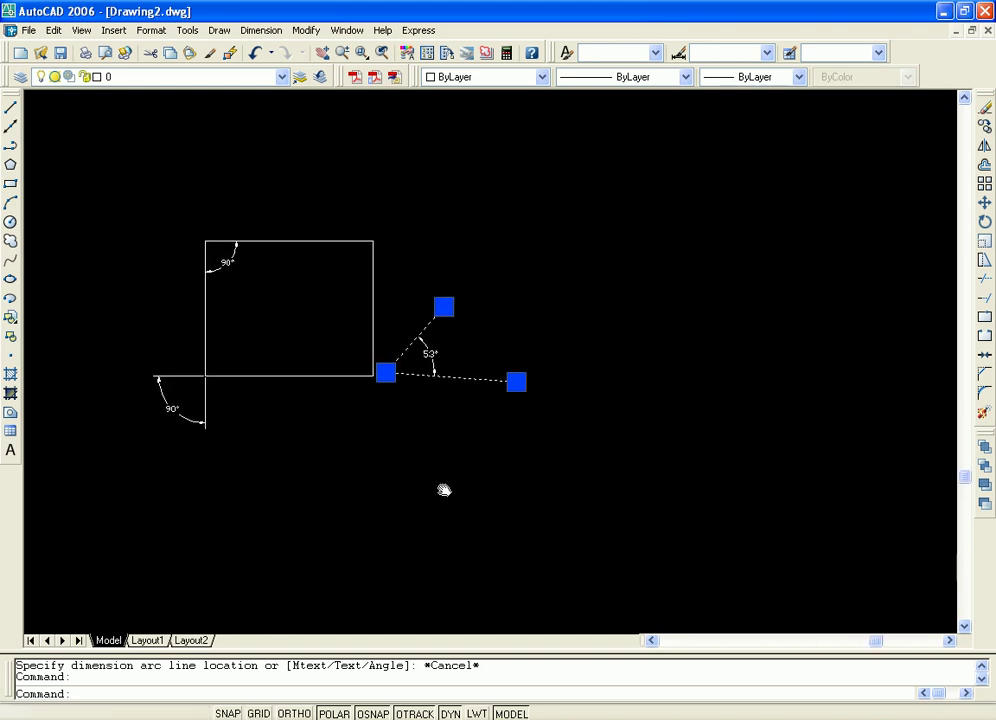
left_click(984, 203)
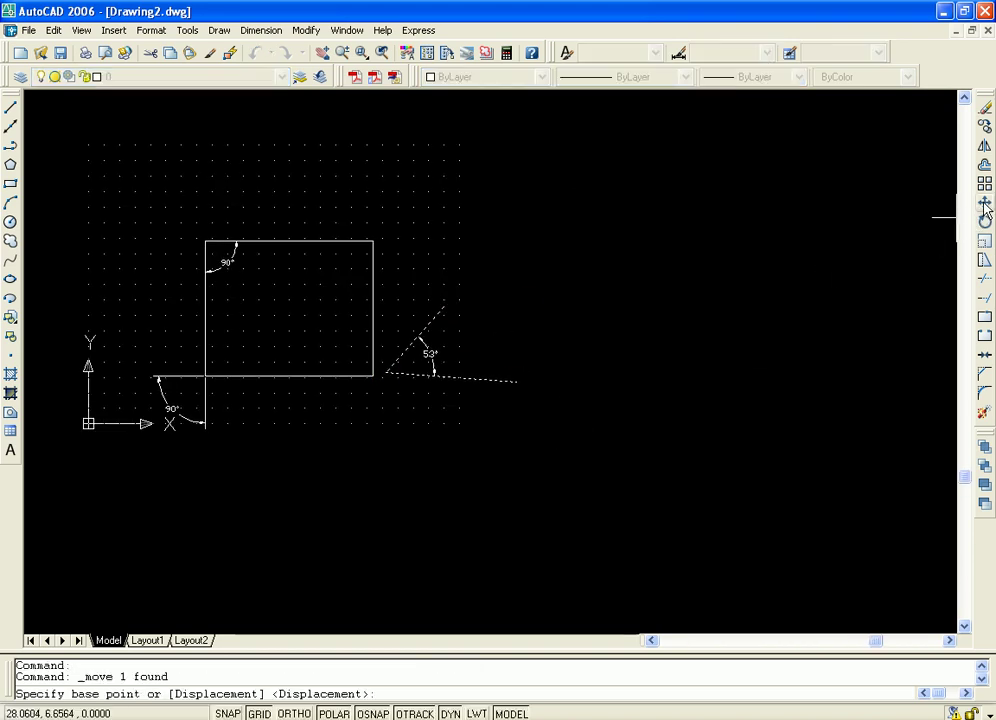
left_click(418, 333)
left_click(528, 307)
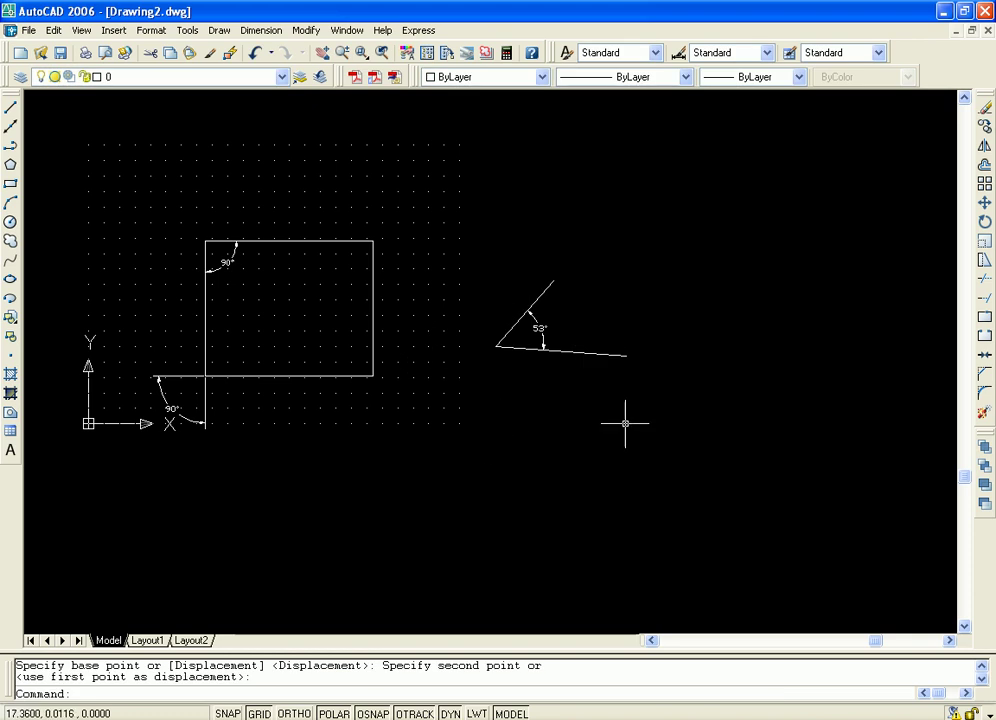
scroll(565, 410, "up", 5)
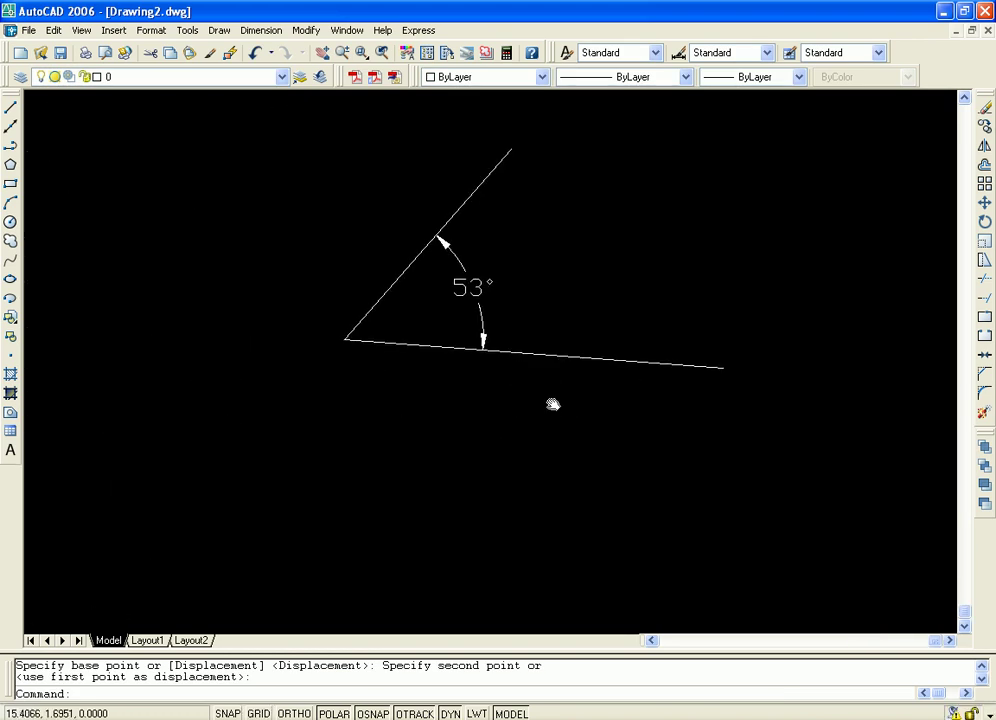
Add a 127° angular dimension below the lines' vertex.
left_click(261, 30)
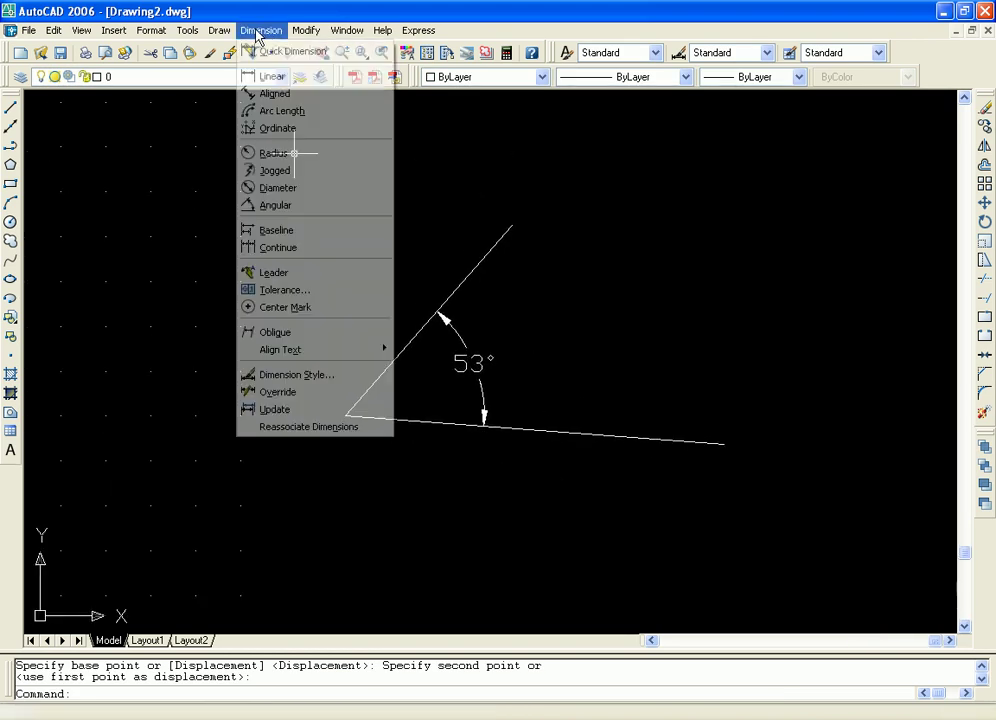
left_click(293, 204)
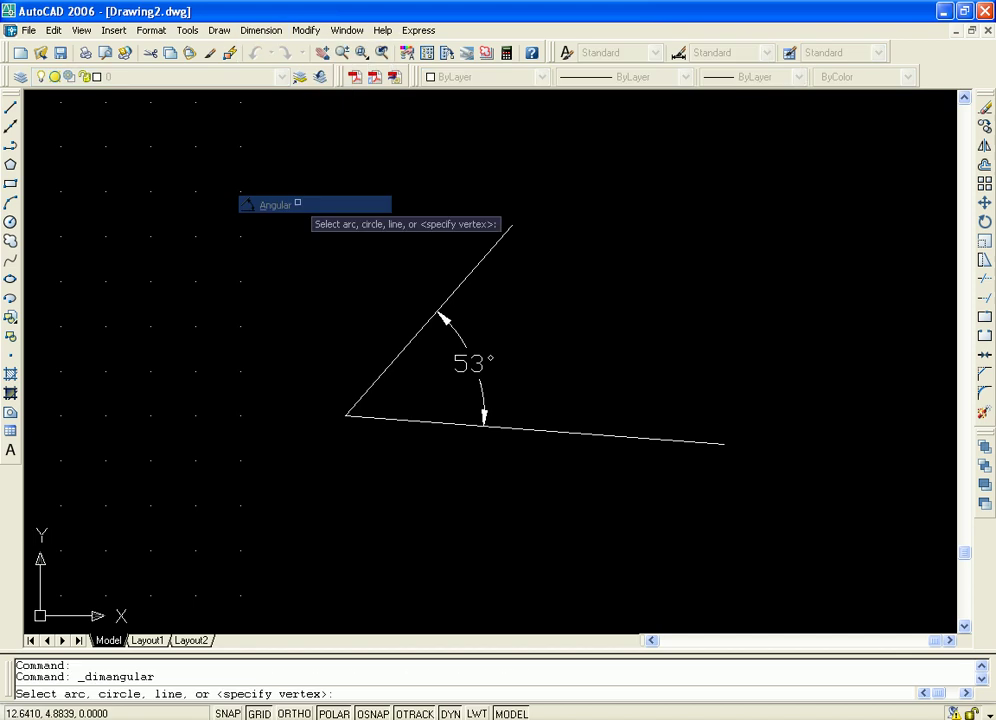
left_click(388, 366)
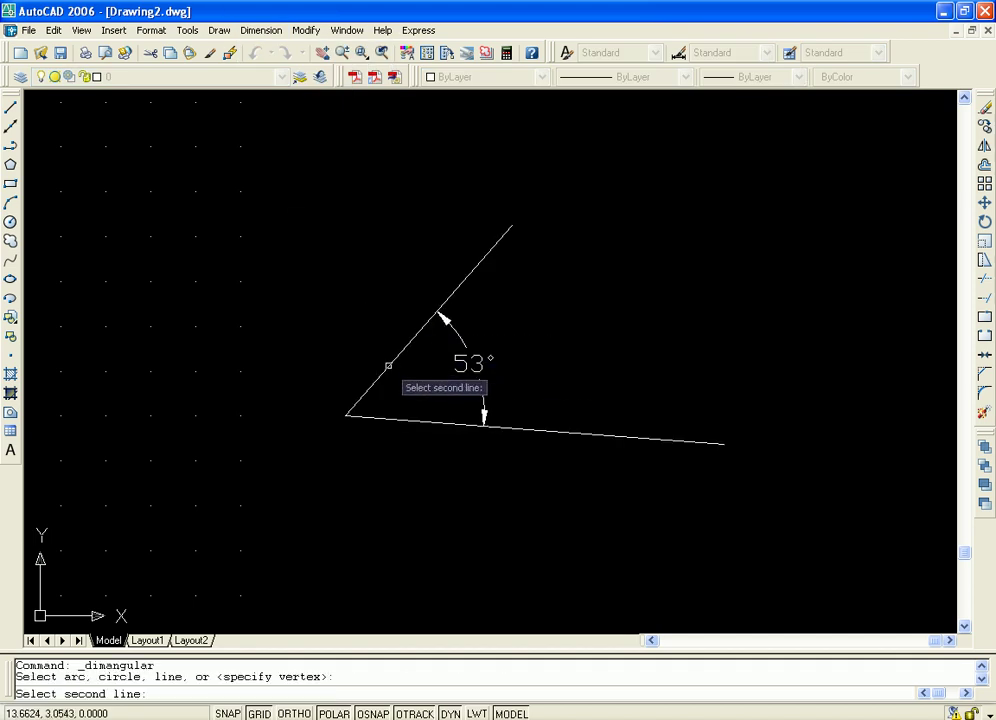
left_click(395, 420)
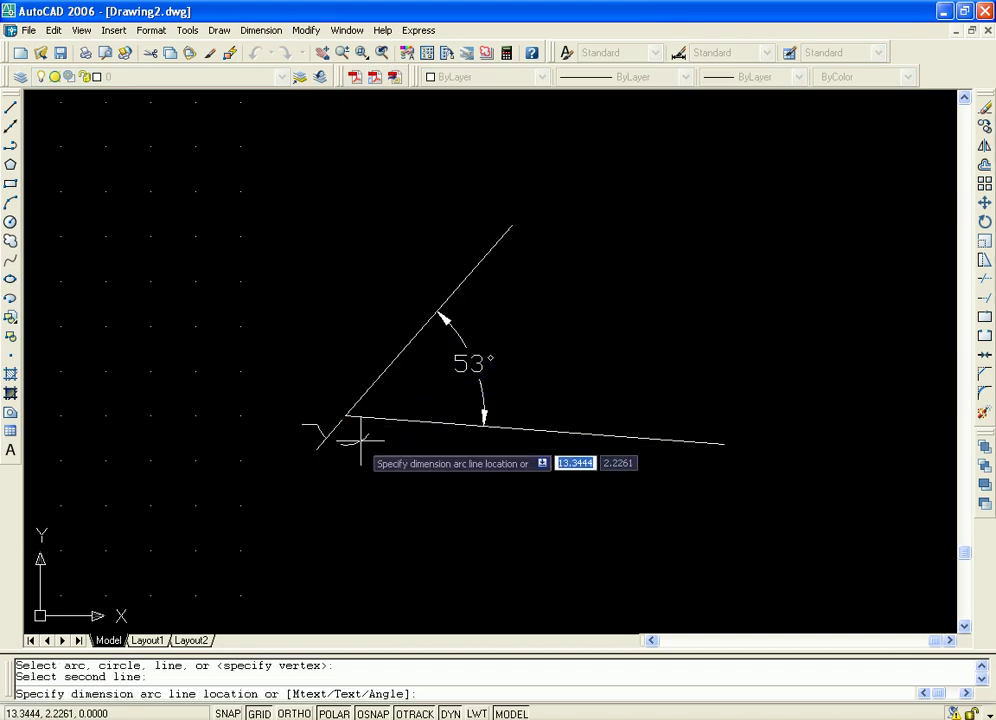
left_click(372, 500)
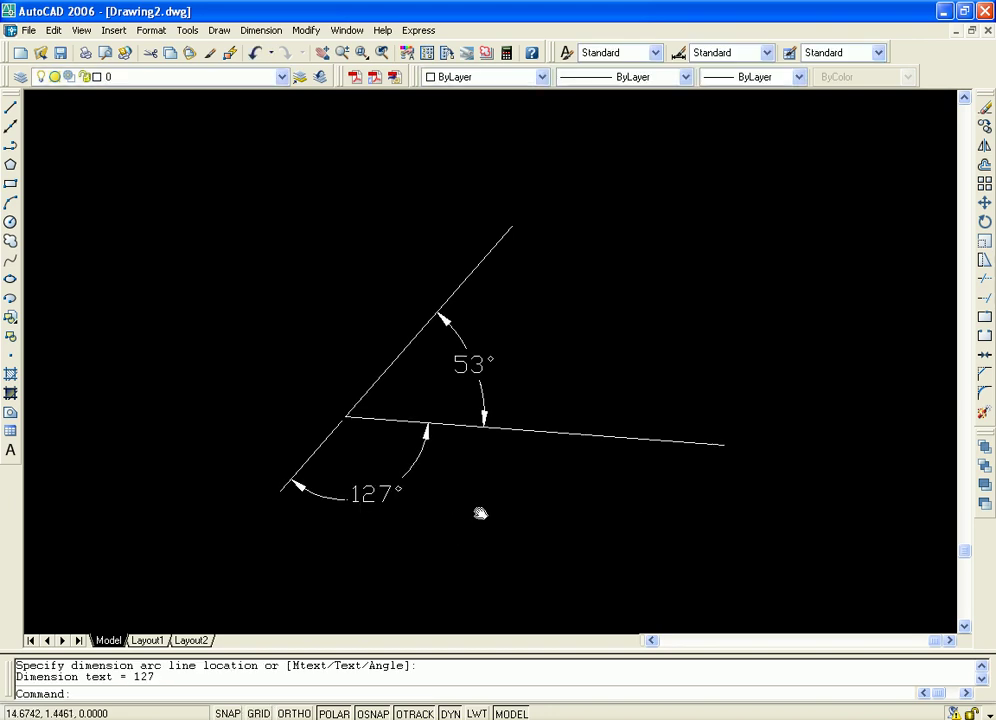
scroll(476, 513, "up", 2)
middle_click_drag(544, 451, 527, 461)
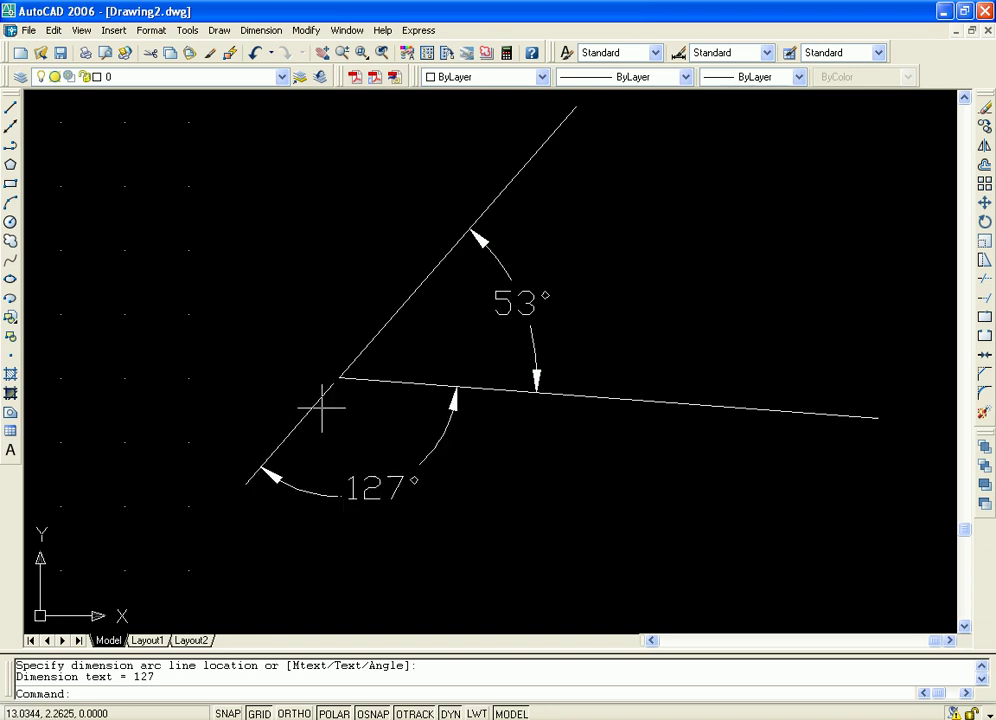
Add a second 127° angular dimension at the upper left of the crossing.
left_click(260, 32)
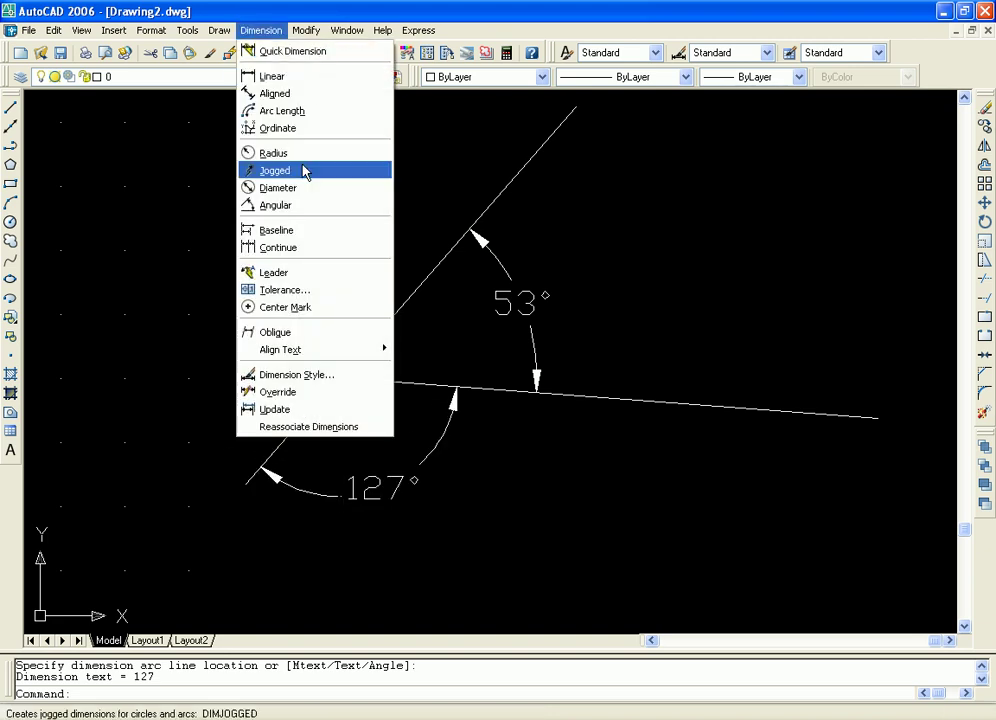
left_click(294, 211)
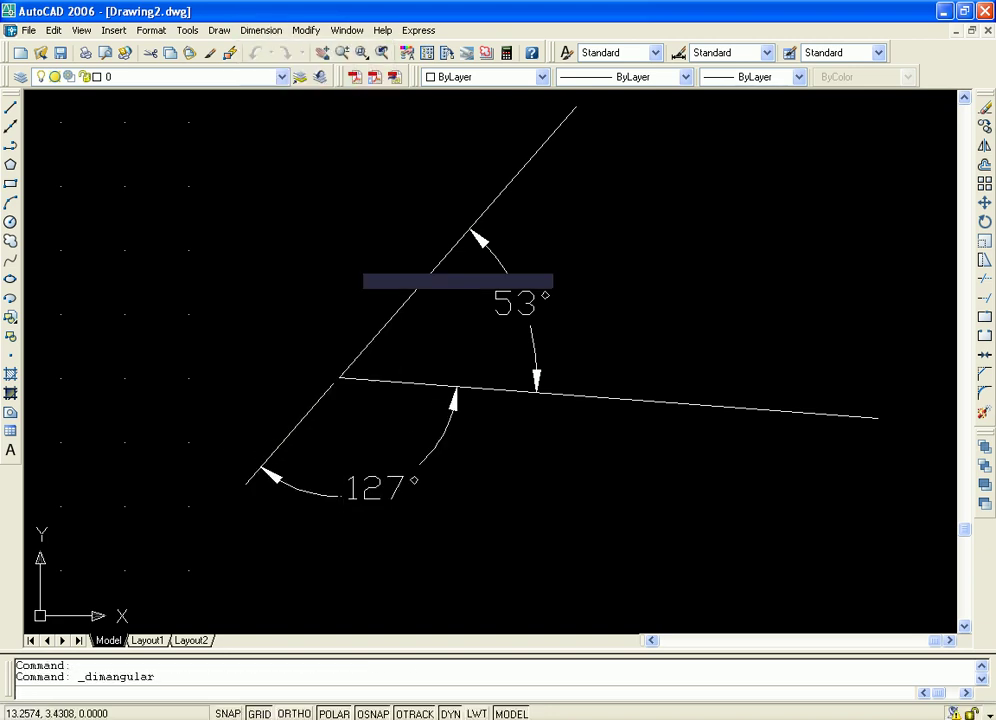
left_click(391, 317)
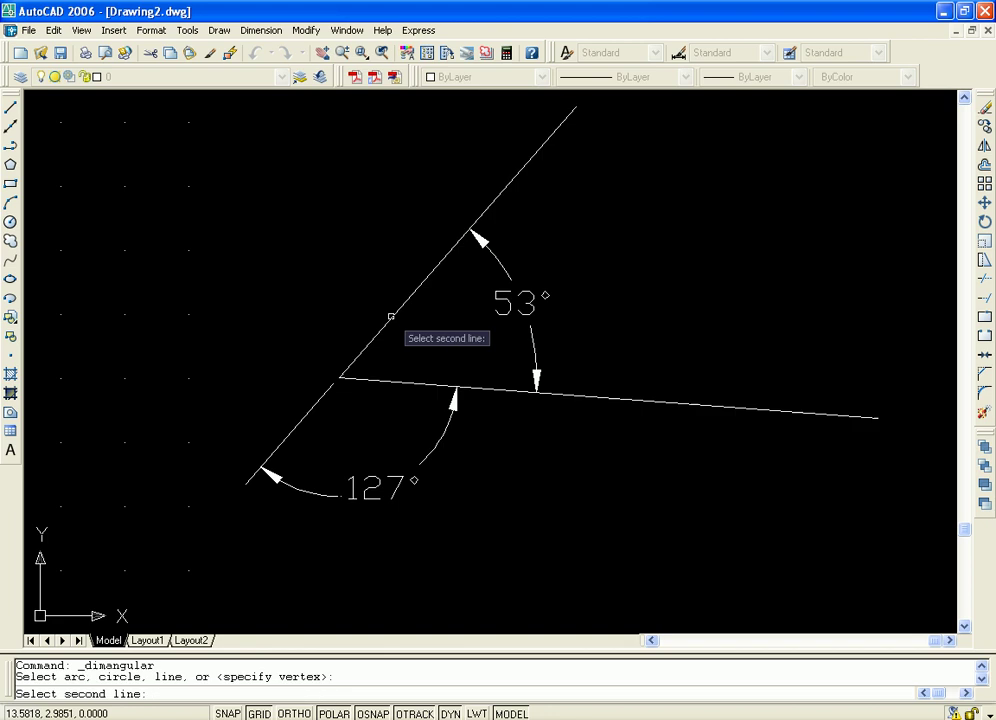
left_click(350, 381)
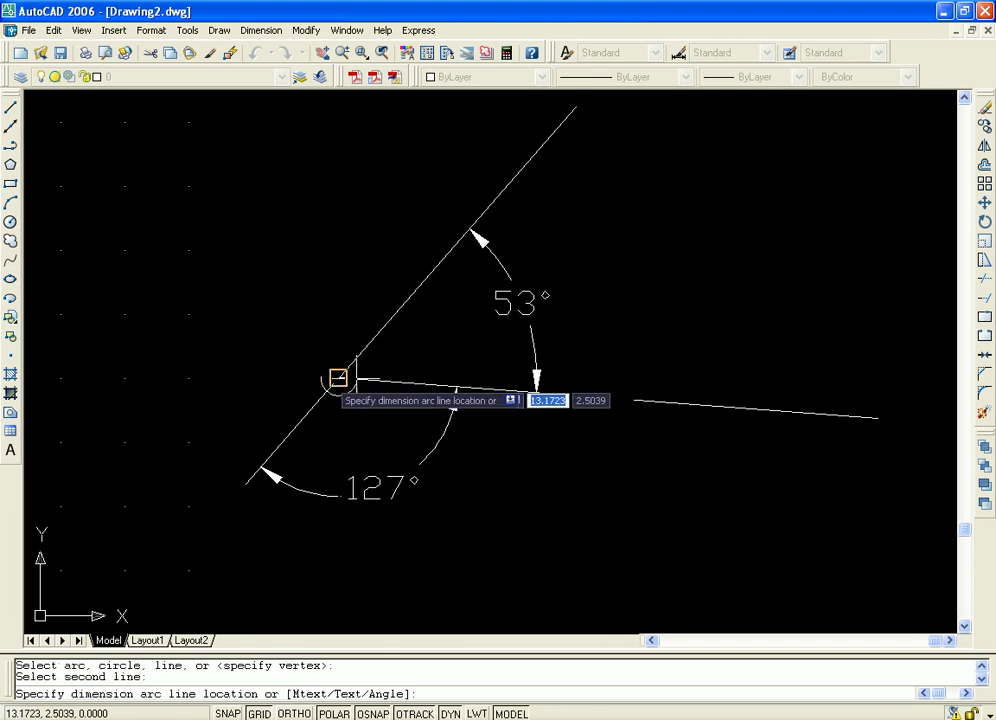
left_click(238, 368)
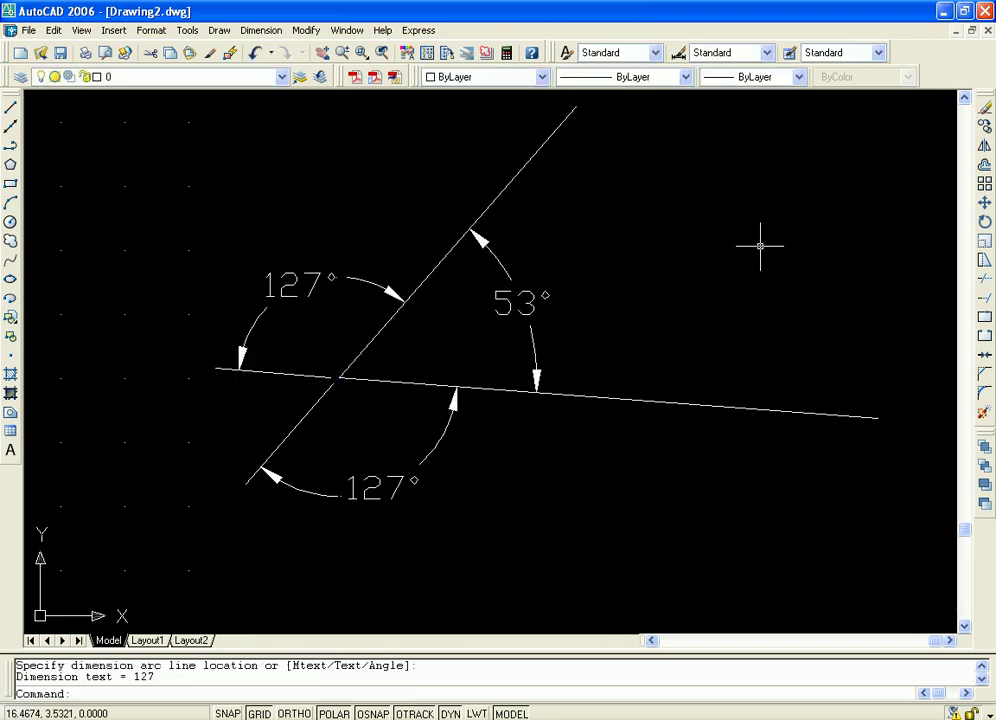
scroll(700, 282, "down", 2)
middle_click_drag(700, 282, 718, 253)
scroll(708, 261, "up", 2)
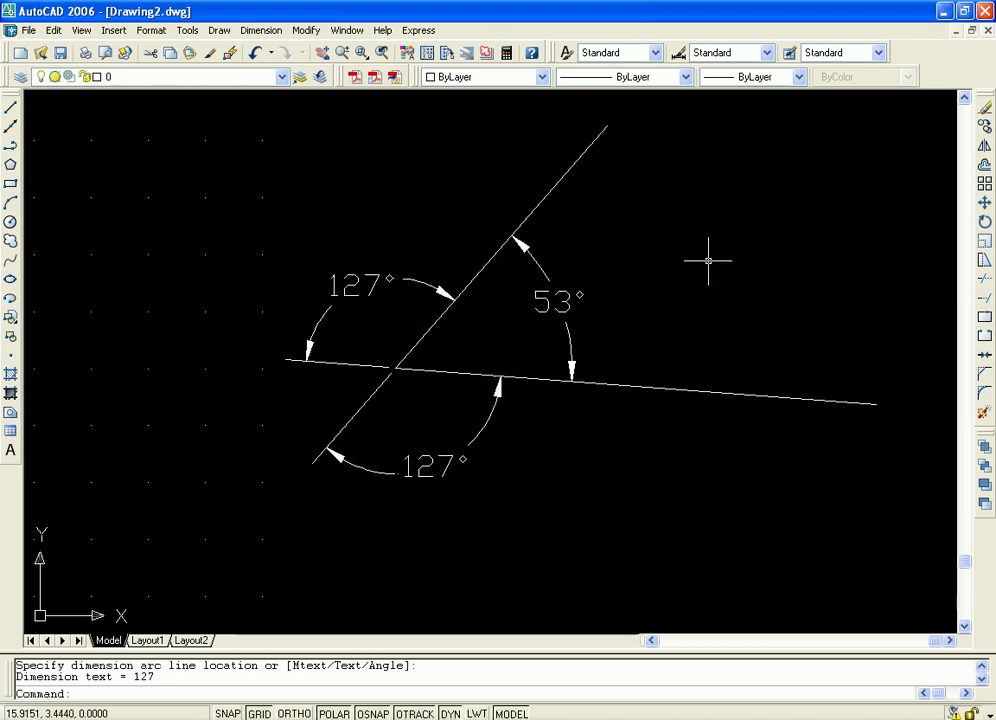
middle_click_drag(943, 260, 960, 278)
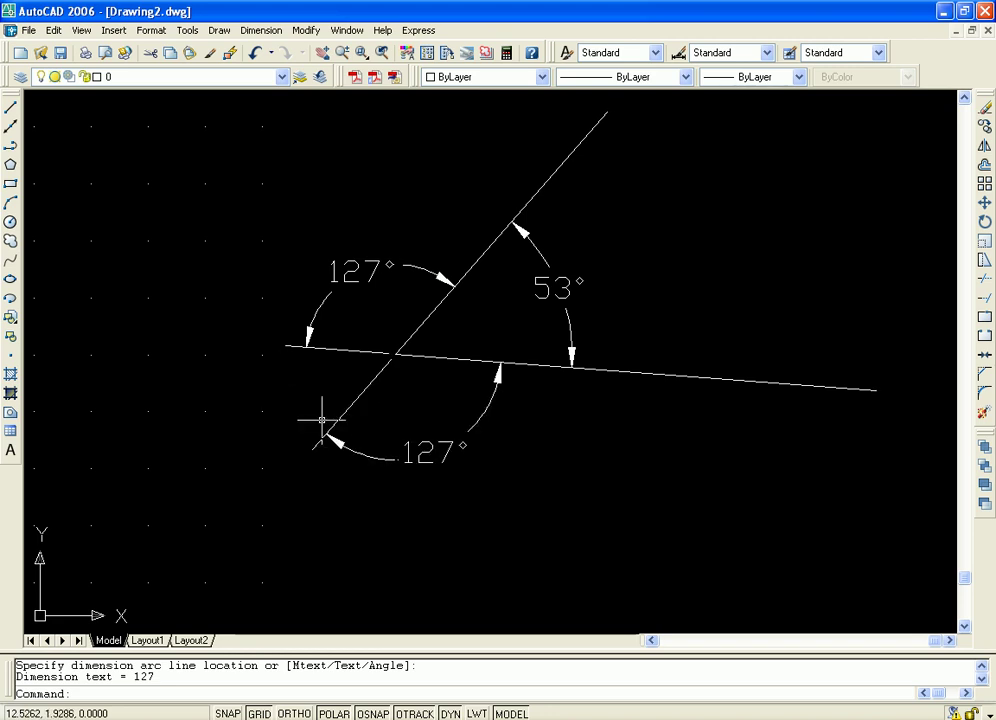
mouse_move(589, 497)
middle_mouse_down()
mouse_move(575, 517)
mouse_move(605, 522)
middle_mouse_up()
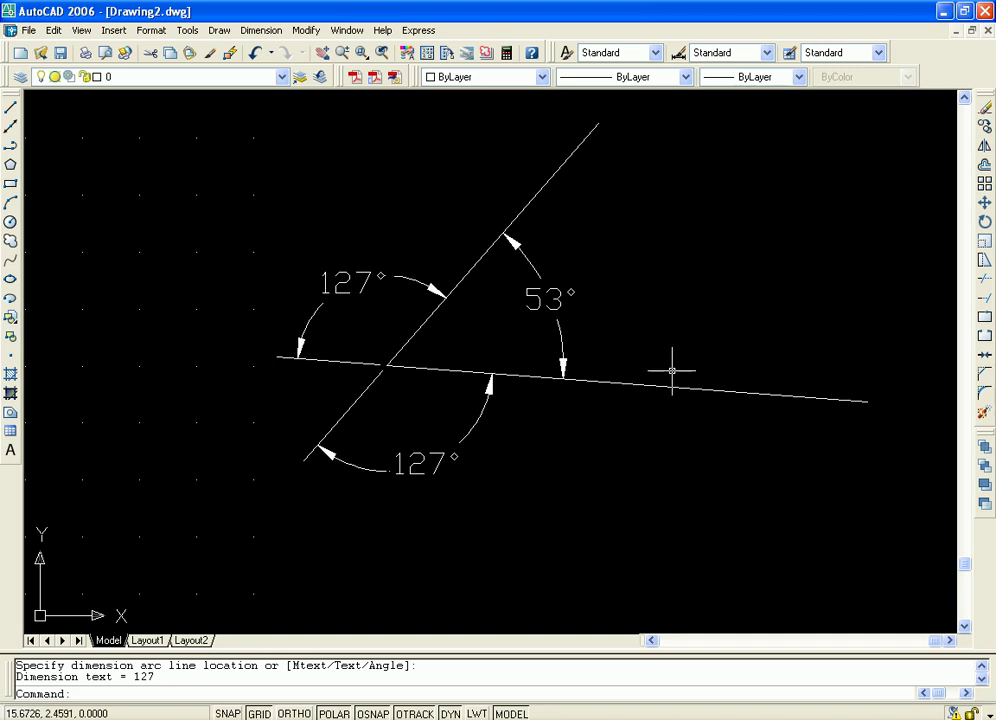
left_click(251, 33)
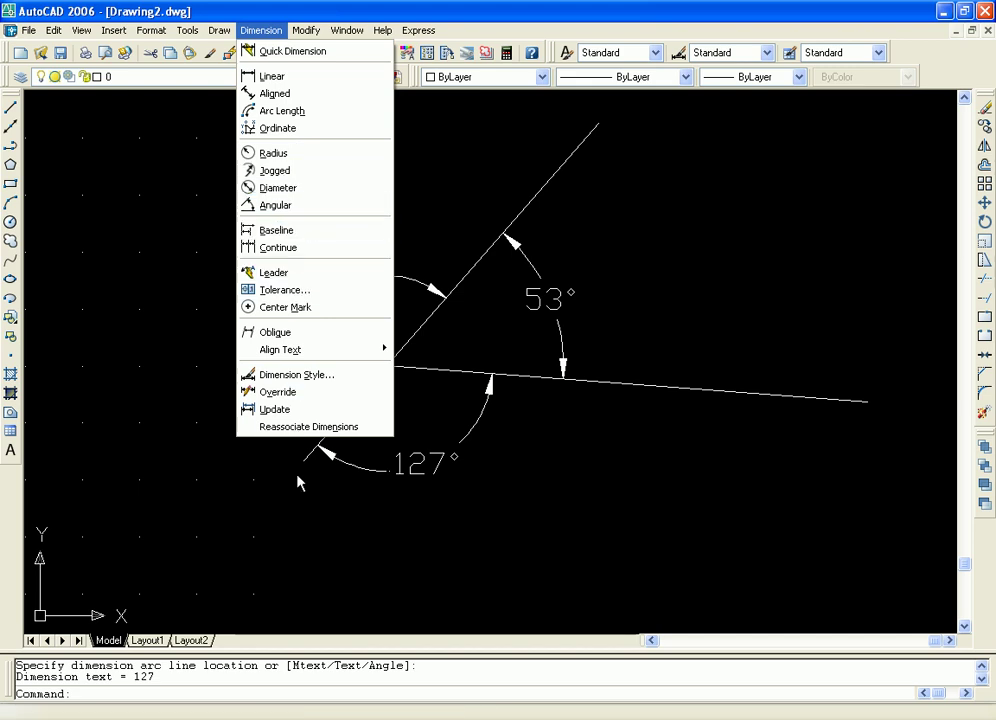
left_click(596, 261)
double_click(678, 283)
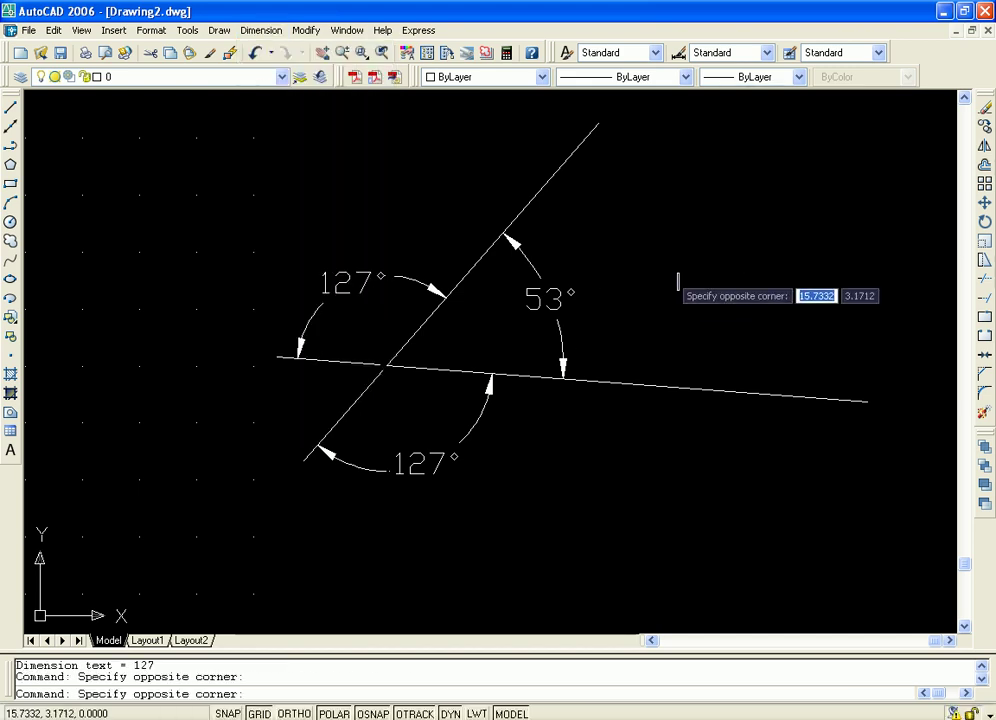
left_click(711, 296)
middle_click_drag(739, 258, 690, 273)
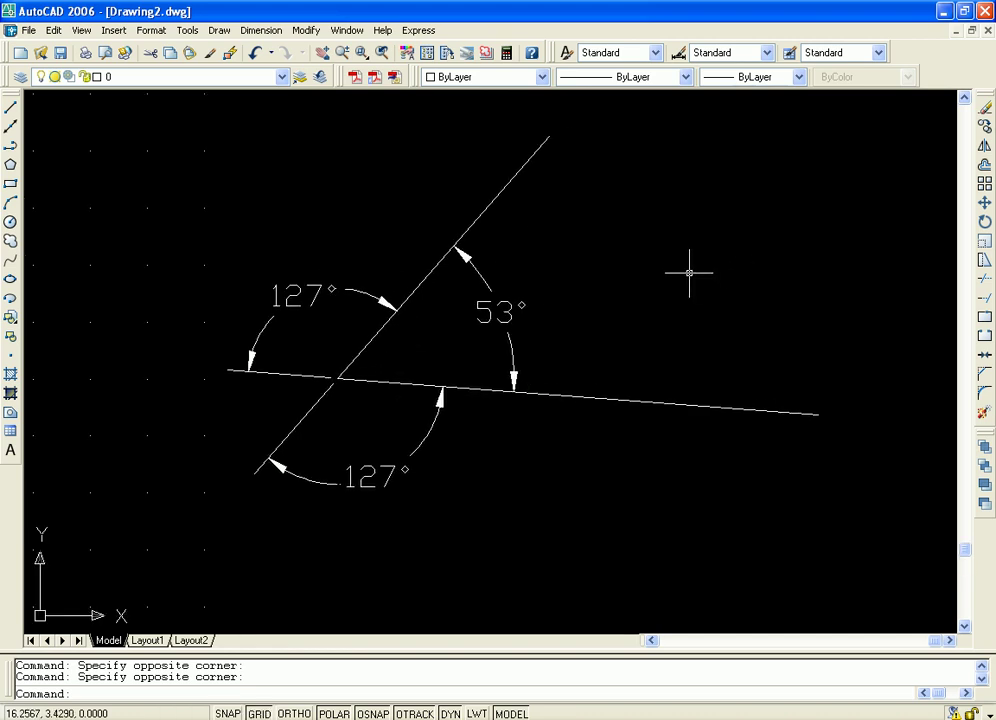